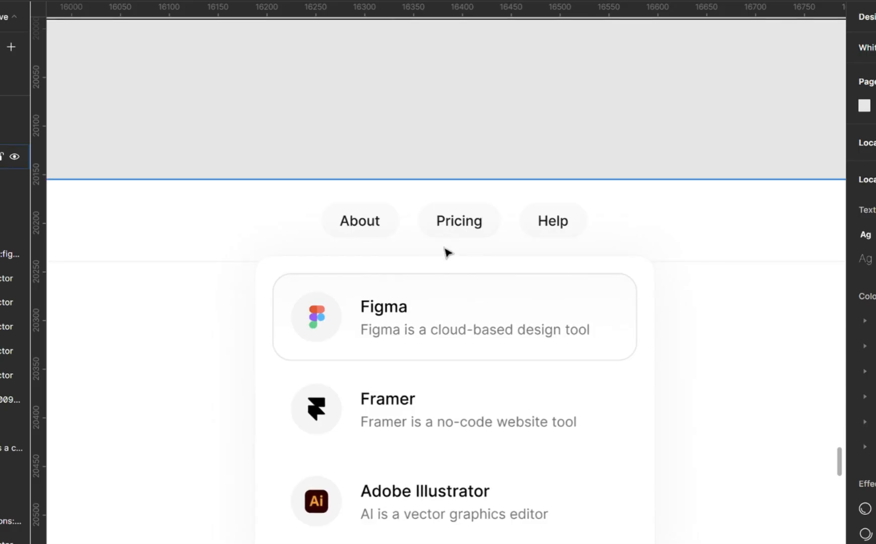
Resize the outer grey frame by lowering its top edge to about 30 px above the white navigation page
{"action": "scroll", "coordinate": [440, 247], "scroll_direction": "up", "scroll_amount": 3}
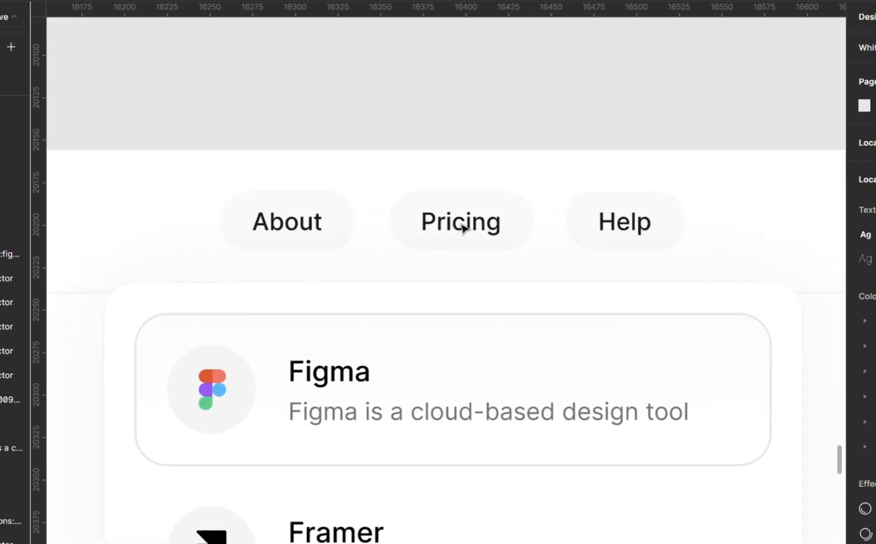
{"action": "scroll", "coordinate": [462, 227], "scroll_direction": "down", "scroll_amount": 3}
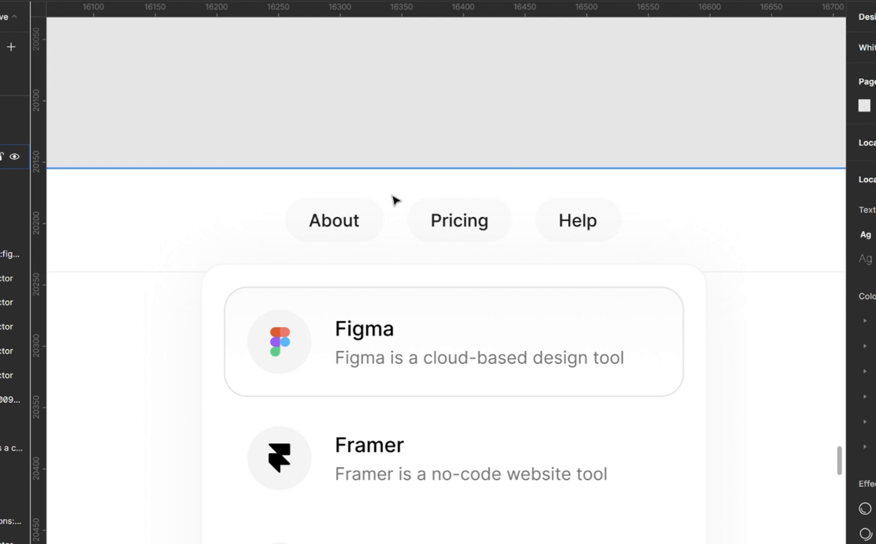
{"action": "scroll", "coordinate": [452, 147], "scroll_direction": "up", "scroll_amount": 5}
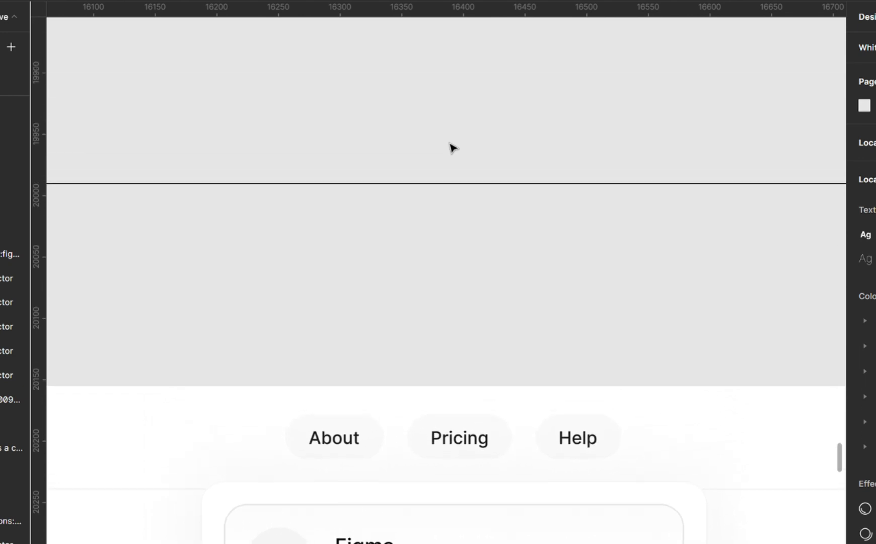
{"action": "scroll", "coordinate": [452, 147], "scroll_direction": "down", "scroll_amount": 1}
{"action": "left_click", "coordinate": [454, 185]}
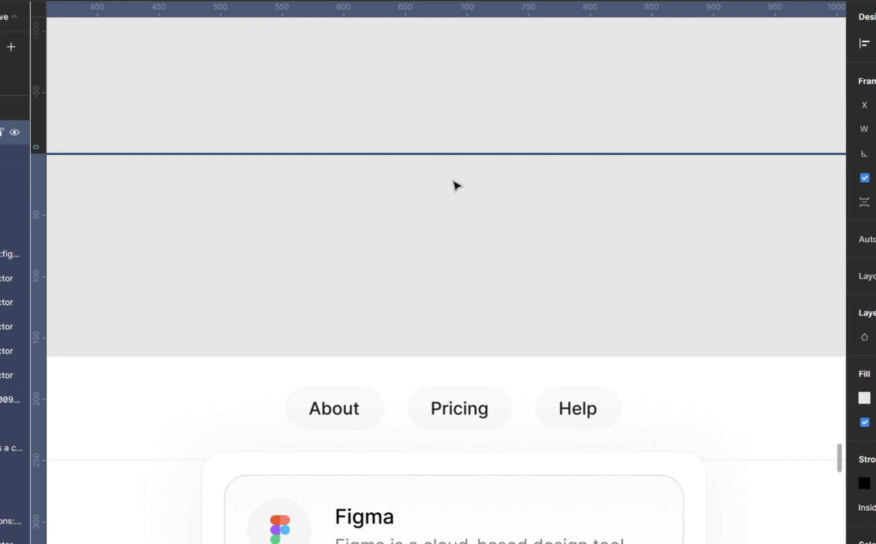
{"action": "left_click_drag", "start_coordinate": [473, 160], "coordinate": [465, 328]}
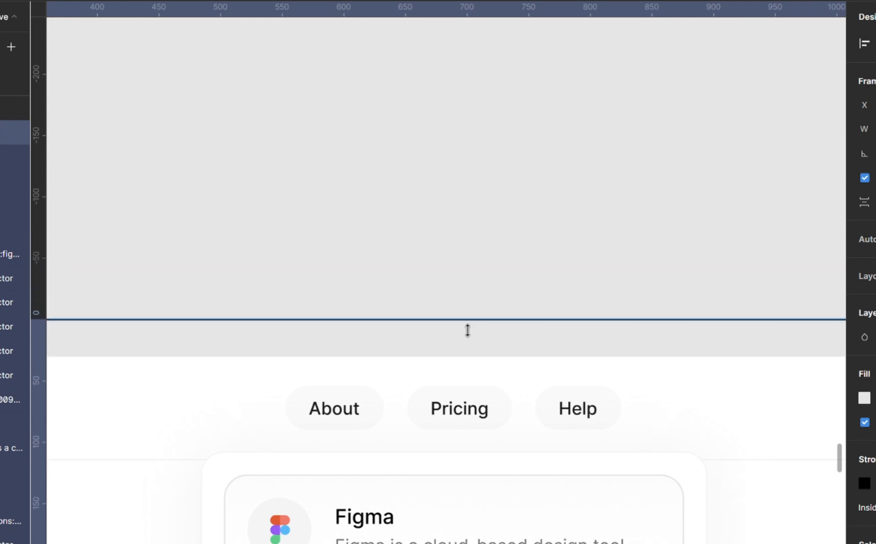
Place a copy of the navigation bar's About button on the empty canvas above the frame, aligned over the original
{"action": "scroll", "coordinate": [463, 328], "scroll_direction": "down", "scroll_amount": 4}
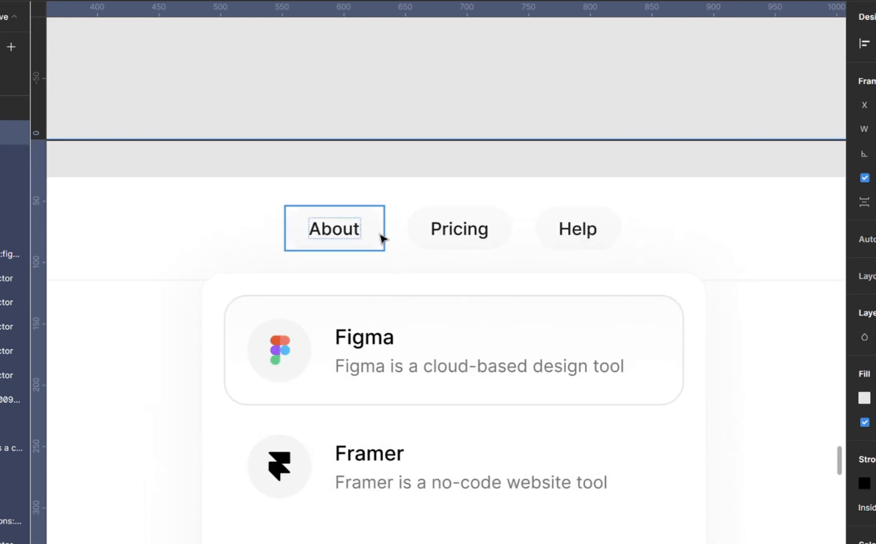
{"action": "left_click", "coordinate": [382, 238]}
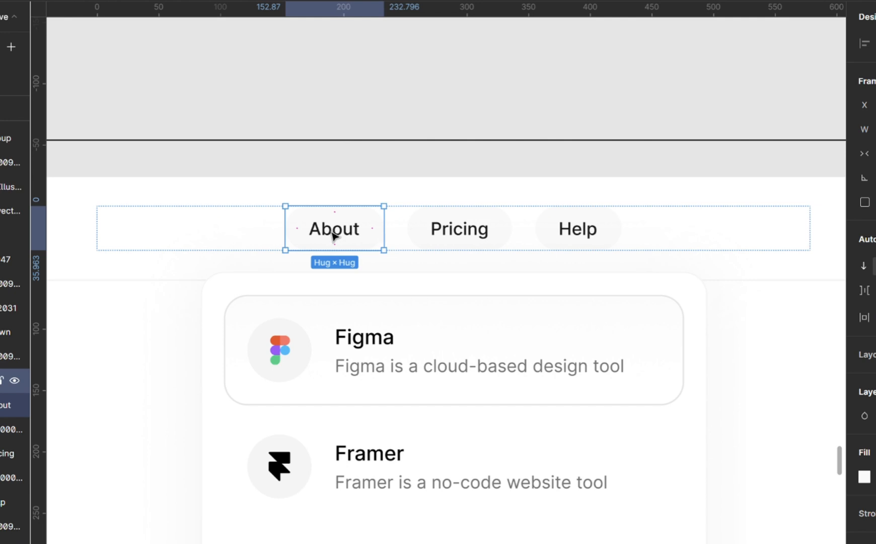
{"action": "left_click_drag", "start_coordinate": [333, 235], "coordinate": [314, 75]}
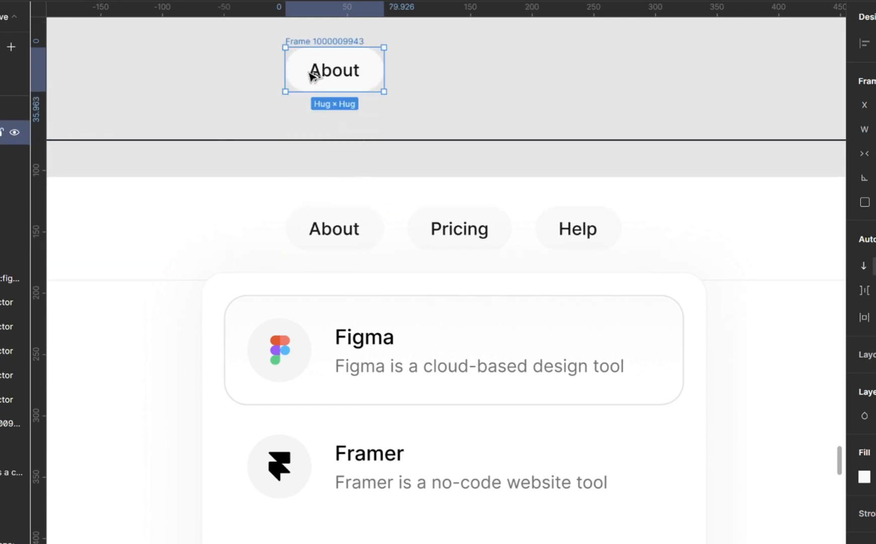
{"action": "scroll", "coordinate": [315, 79], "scroll_direction": "up", "scroll_amount": 1}
{"action": "scroll", "coordinate": [312, 78], "scroll_direction": "up", "scroll_amount": 3}
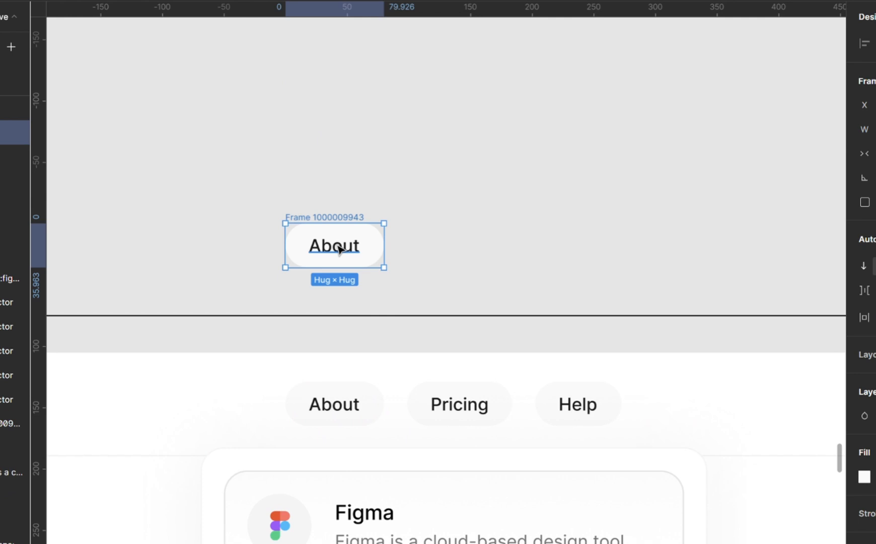
{"action": "scroll", "coordinate": [339, 248], "scroll_direction": "up", "scroll_amount": 3}
{"action": "scroll", "coordinate": [338, 248], "scroll_direction": "up", "scroll_amount": 5}
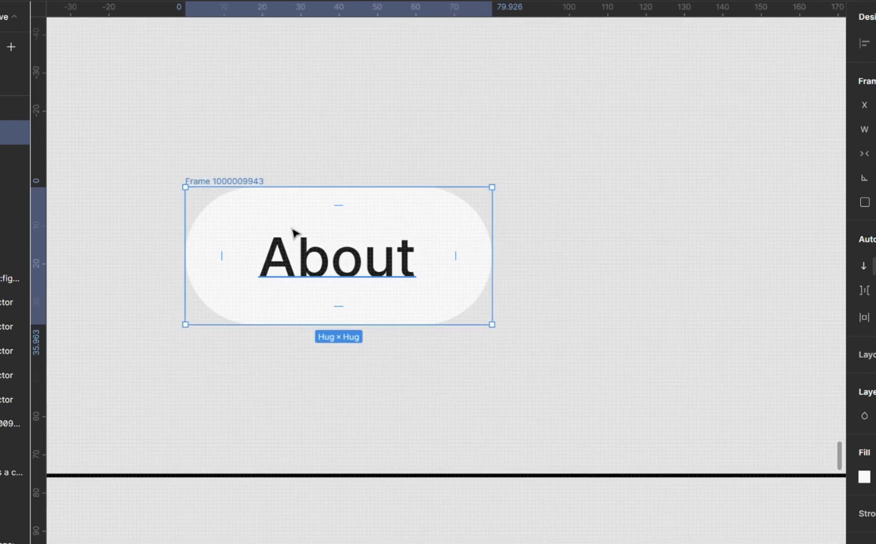
{"action": "scroll", "coordinate": [295, 233], "scroll_direction": "down", "scroll_amount": 1}
{"action": "scroll", "coordinate": [292, 232], "scroll_direction": "down", "scroll_amount": 2}
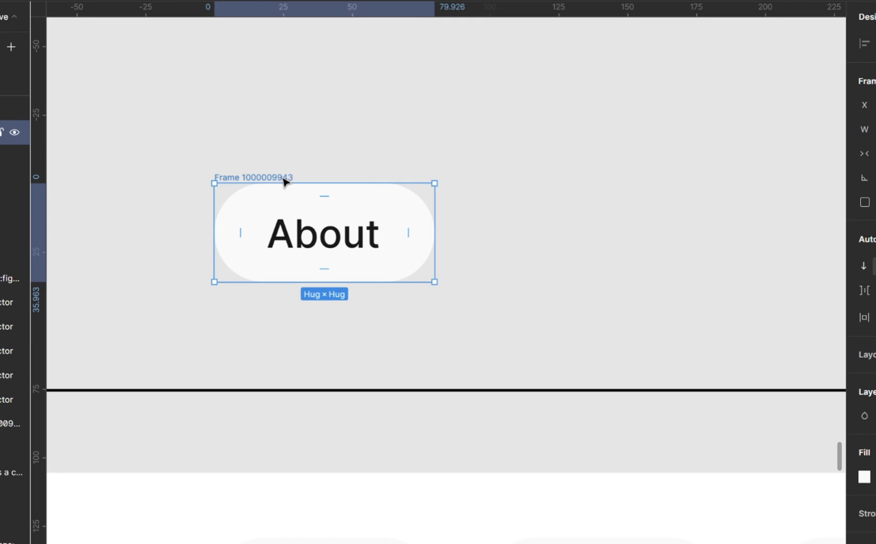
Duplicate the copied About button twice, spacing the three buttons evenly in a horizontal row
{"action": "key", "text": "ctrl+d"}
{"action": "scroll", "coordinate": [283, 181], "scroll_direction": "down", "scroll_amount": 2}
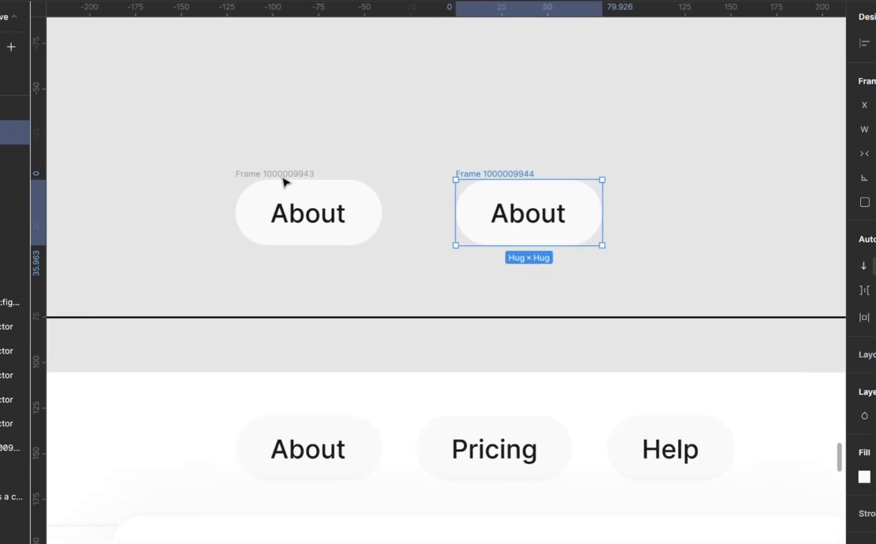
{"action": "scroll", "coordinate": [284, 182], "scroll_direction": "right", "scroll_amount": 2}
{"action": "key", "text": "ctrl+d"}
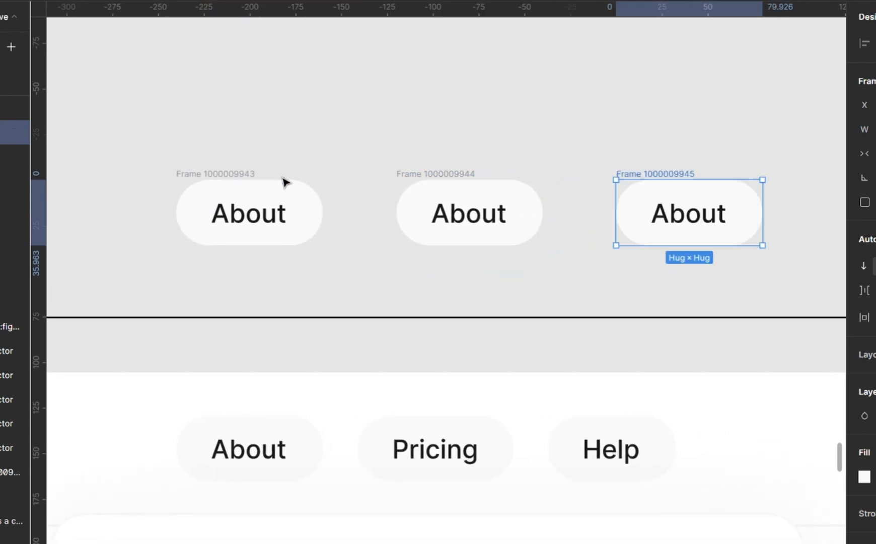
Rename the third About button frame in the row as active and the middle one as hover
{"action": "double_click", "coordinate": [635, 175]}
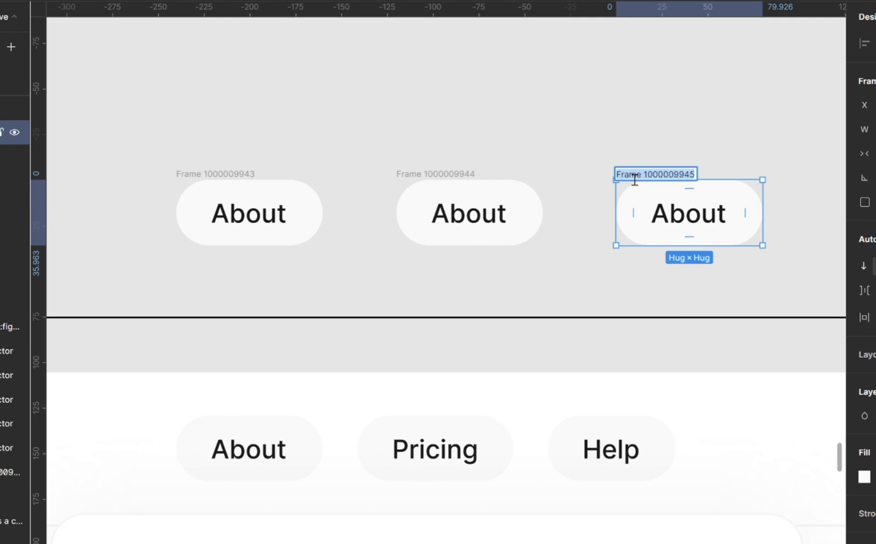
{"action": "type", "text": "active"}
{"action": "key", "text": "Return"}
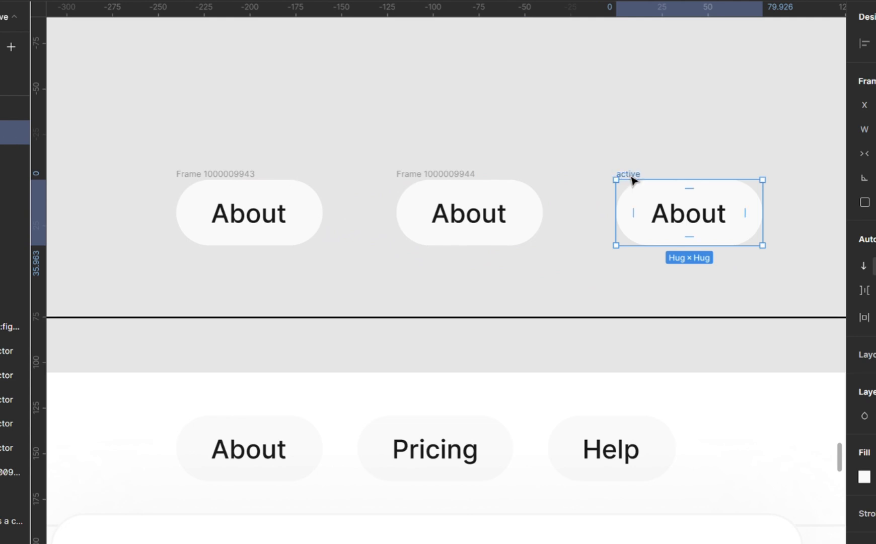
{"action": "left_click", "coordinate": [420, 174]}
{"action": "double_click", "coordinate": [423, 175]}
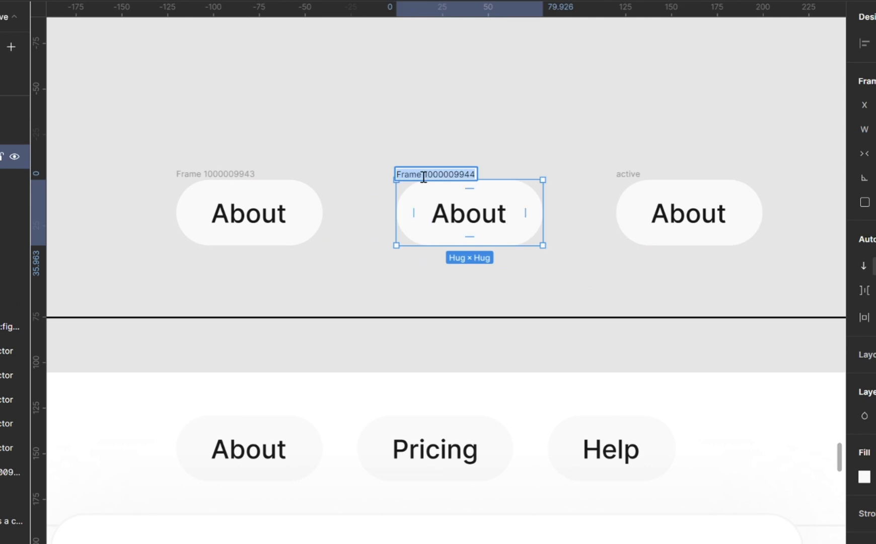
{"action": "type", "text": "hover"}
{"action": "key", "text": "Return"}
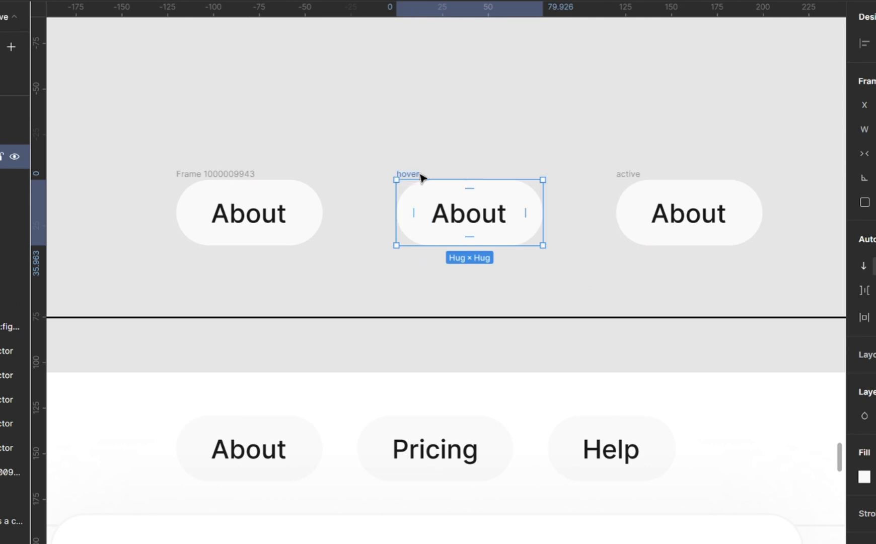
Rename the first About button frame in the row as inactive
{"action": "left_click", "coordinate": [241, 174]}
{"action": "double_click", "coordinate": [241, 175]}
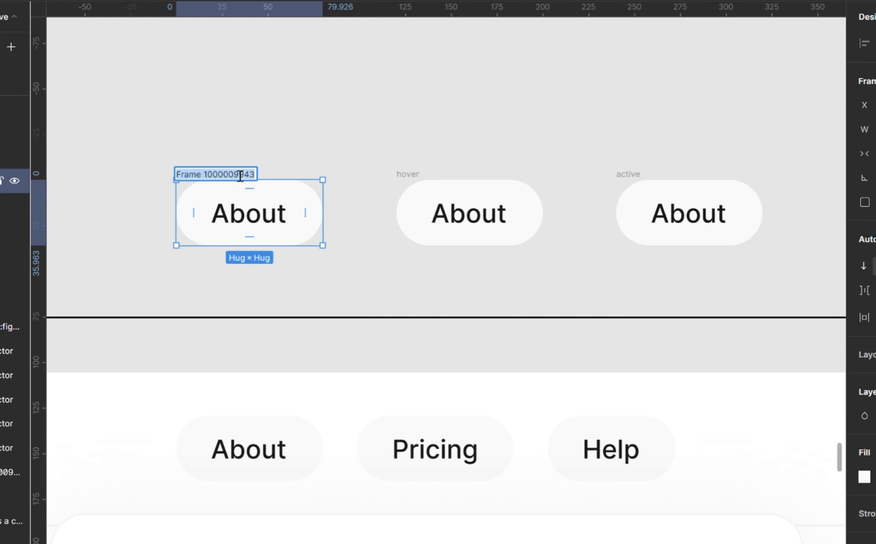
{"action": "type", "text": "inactive"}
{"action": "key", "text": "Return"}
Add a stroke with color F4F4F4 to the hover button frame
{"action": "left_click", "coordinate": [411, 176]}
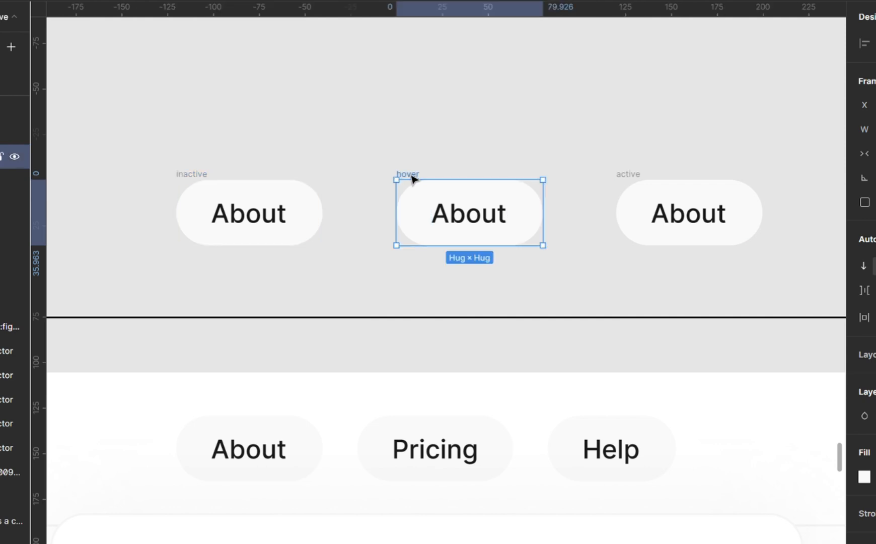
{"action": "scroll", "coordinate": [410, 175], "scroll_direction": "up", "scroll_amount": 4}
{"action": "key", "text": "shift+2"}
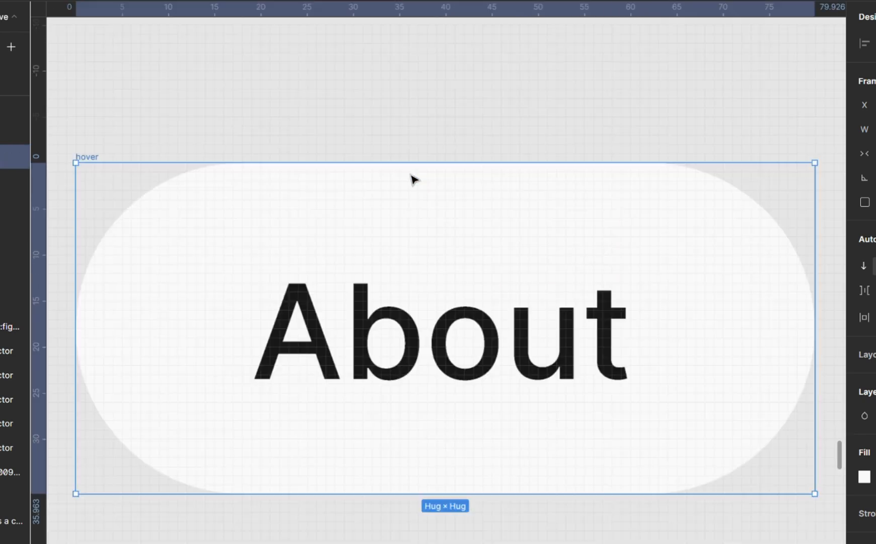
{"action": "scroll", "coordinate": [414, 179], "scroll_direction": "down", "scroll_amount": 3}
{"action": "scroll", "coordinate": [418, 181], "scroll_direction": "down", "scroll_amount": 2}
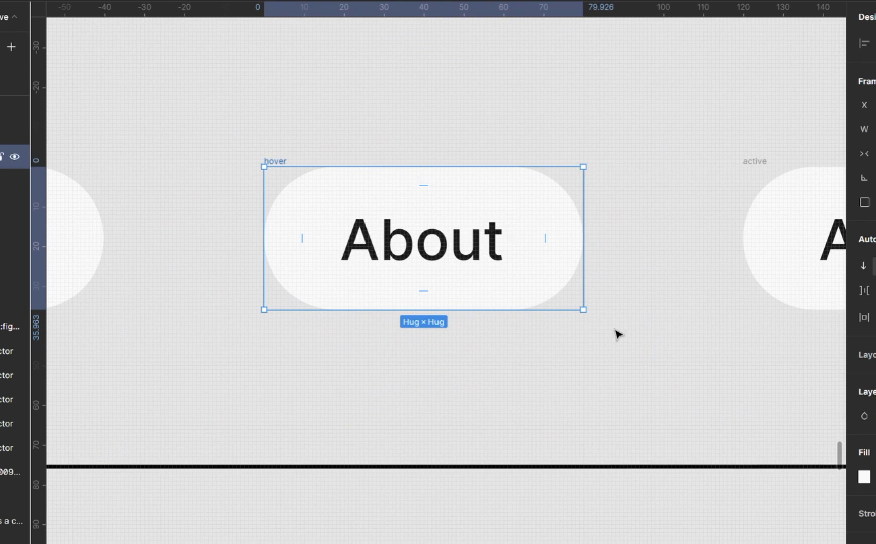
{"action": "scroll", "coordinate": [651, 399], "scroll_direction": "down", "scroll_amount": 3}
{"action": "scroll", "coordinate": [521, 396], "scroll_direction": "right", "scroll_amount": 2}
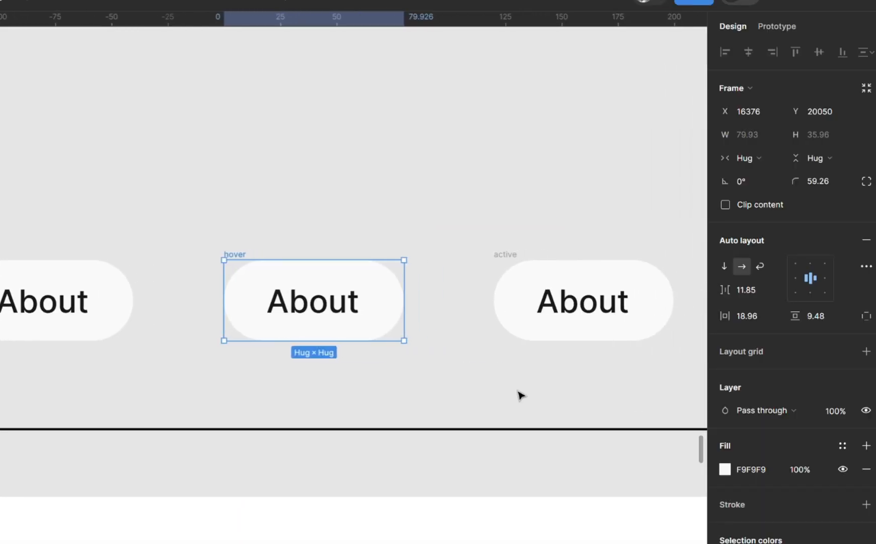
{"action": "scroll", "coordinate": [518, 395], "scroll_direction": "down", "scroll_amount": 3}
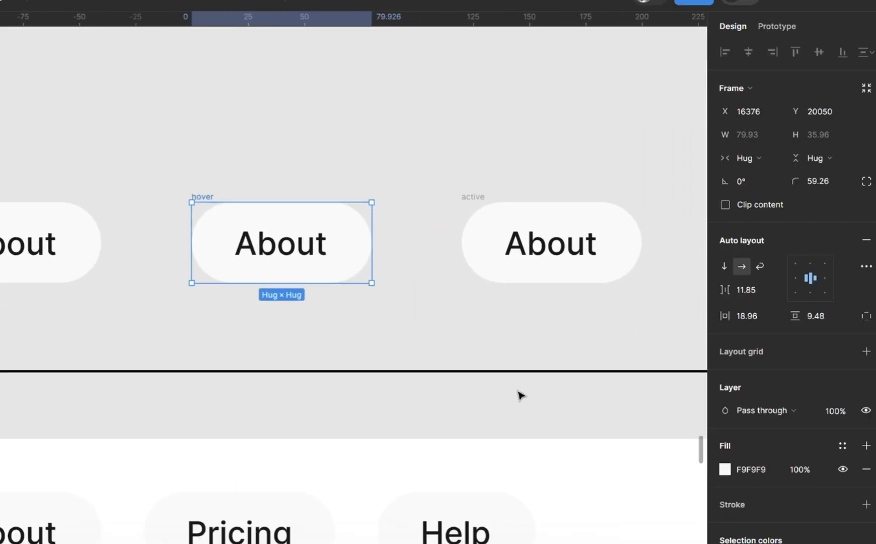
{"action": "left_click", "coordinate": [783, 504]}
{"action": "left_click", "coordinate": [761, 527]}
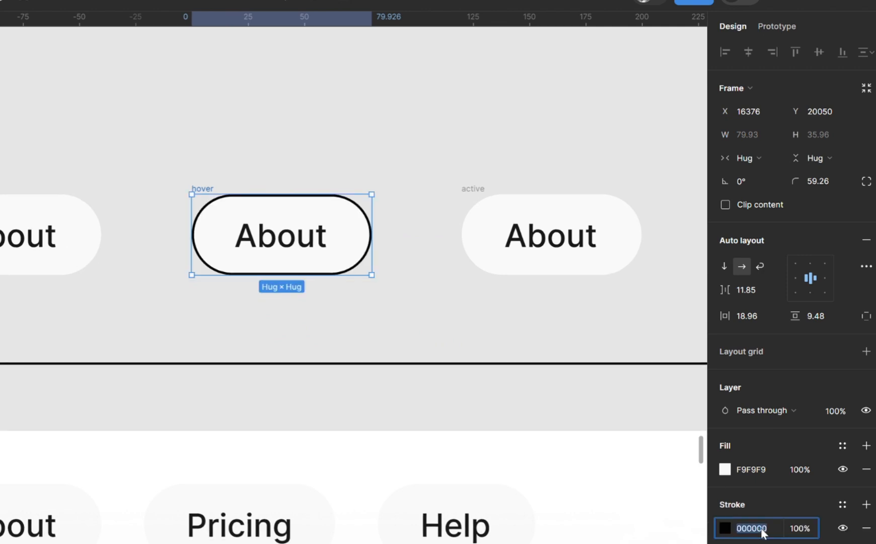
{"action": "type", "text": "f4f4f4"}
{"action": "key", "text": "Return"}
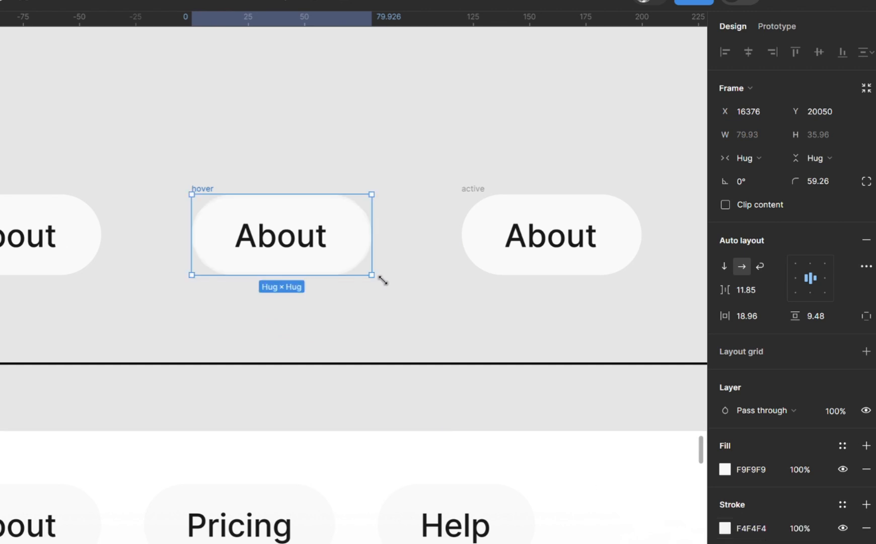
{"action": "left_click", "coordinate": [385, 299]}
{"action": "scroll", "coordinate": [272, 208], "scroll_direction": "up", "scroll_amount": 3}
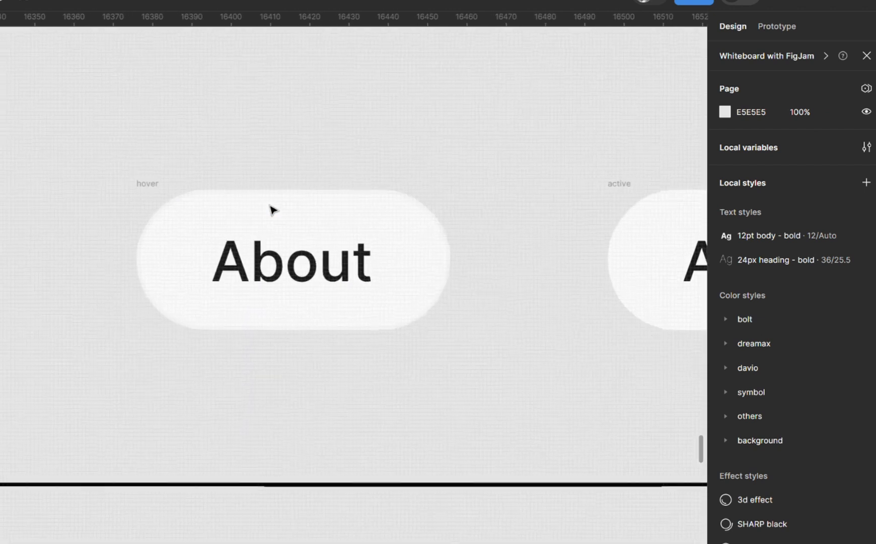
{"action": "scroll", "coordinate": [272, 207], "scroll_direction": "down", "scroll_amount": 3}
Change the text color of the active button to the white color style from the dreamax library group
{"action": "left_click", "coordinate": [410, 201]}
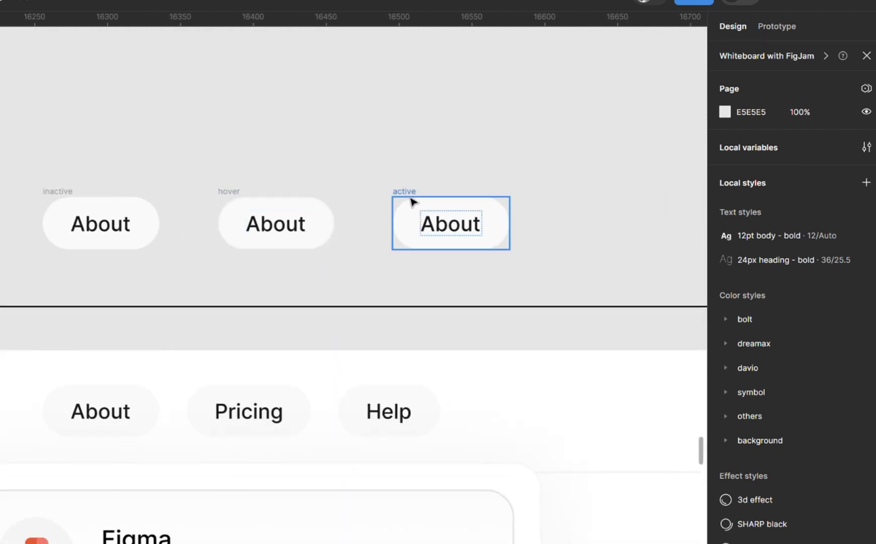
{"action": "left_click", "coordinate": [411, 202]}
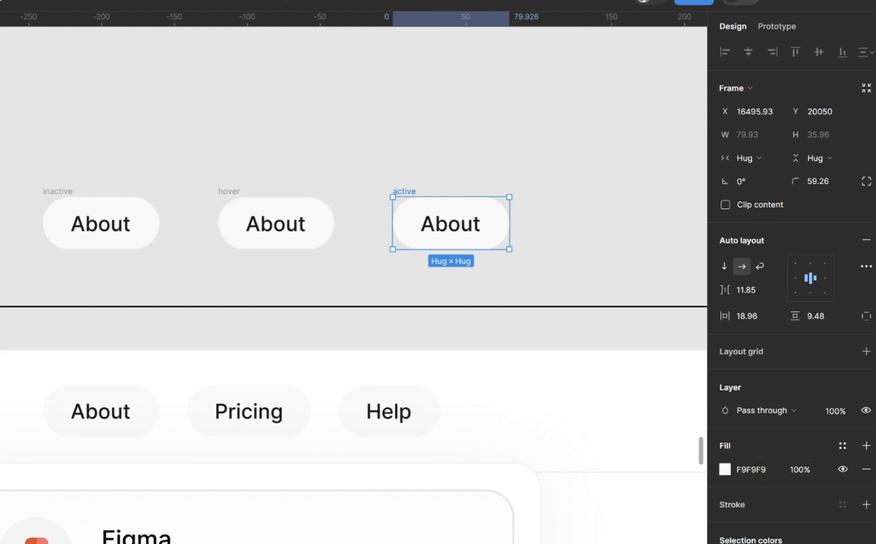
{"action": "left_click", "coordinate": [725, 469]}
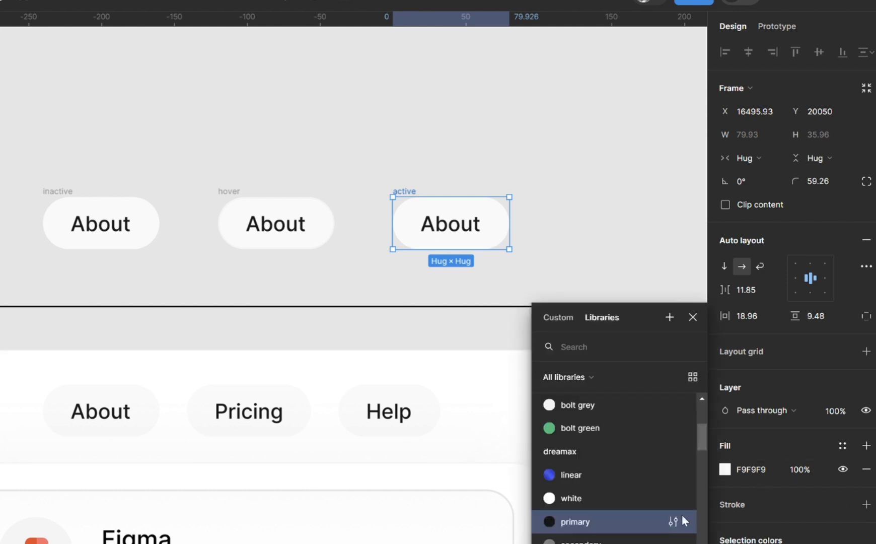
{"action": "left_click", "coordinate": [625, 506]}
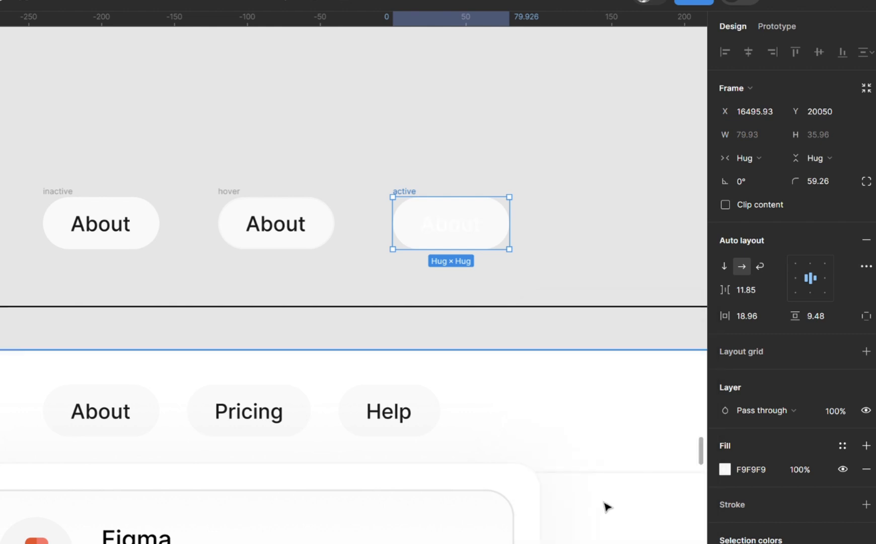
Apply the dreamax/primary color style to the fill of the active button
{"action": "left_click", "coordinate": [842, 446]}
{"action": "scroll", "coordinate": [596, 524], "scroll_direction": "down", "scroll_amount": 4}
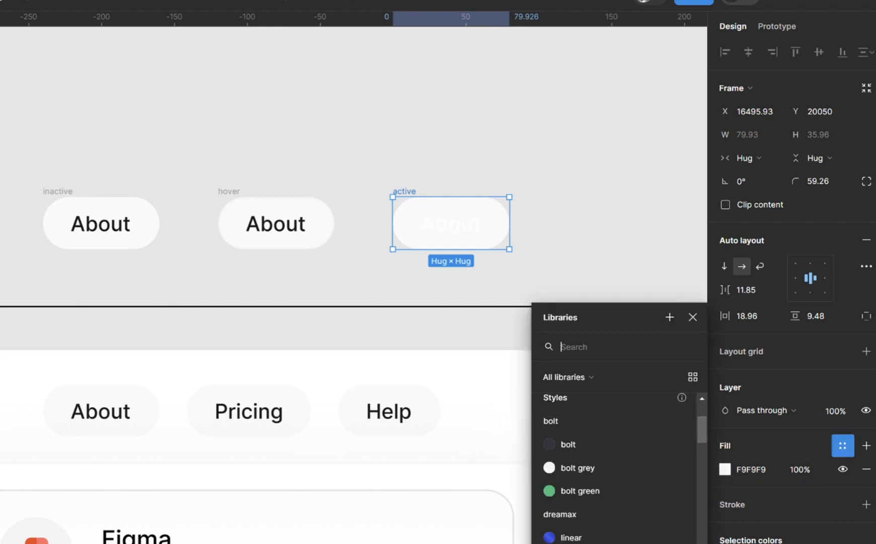
{"action": "left_click", "coordinate": [596, 521]}
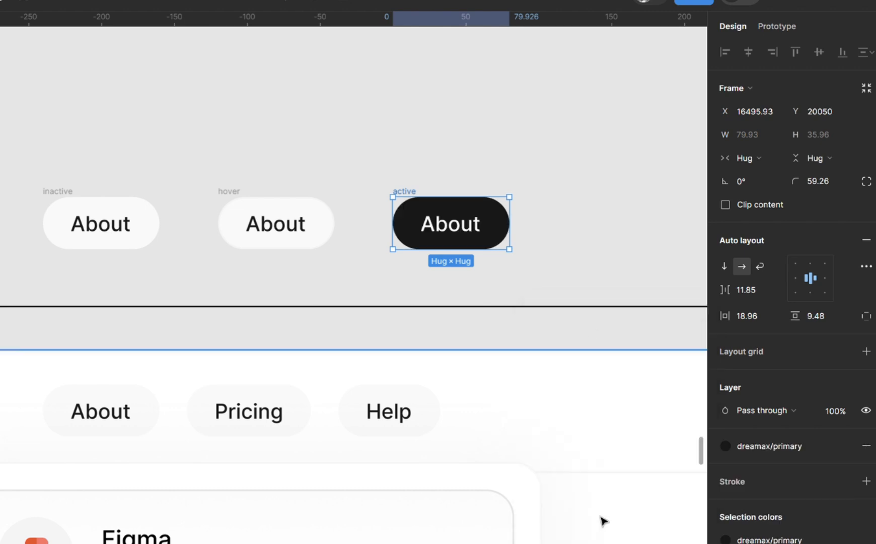
{"action": "left_click", "coordinate": [589, 276]}
Combine the inactive, hover and active button frames into a component set
{"action": "scroll", "coordinate": [591, 276], "scroll_direction": "down", "scroll_amount": 2}
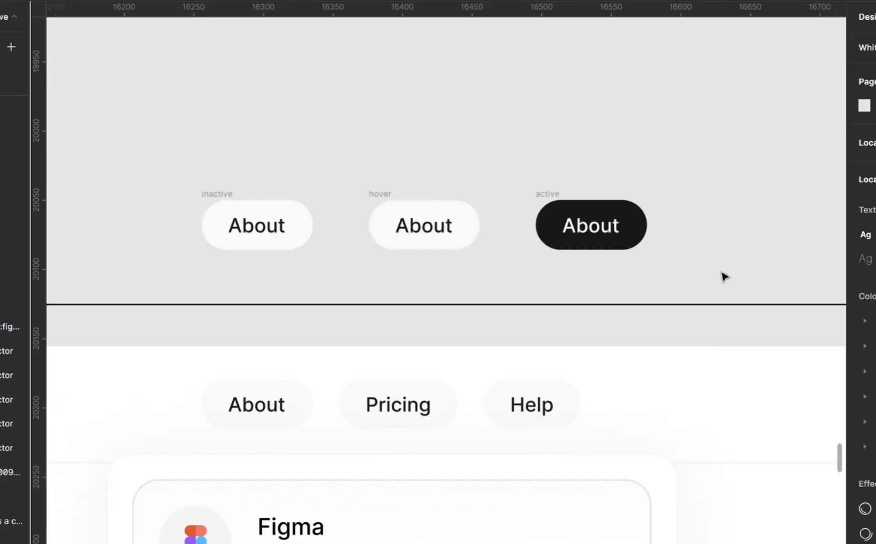
{"action": "scroll", "coordinate": [734, 270], "scroll_direction": "down", "scroll_amount": 2}
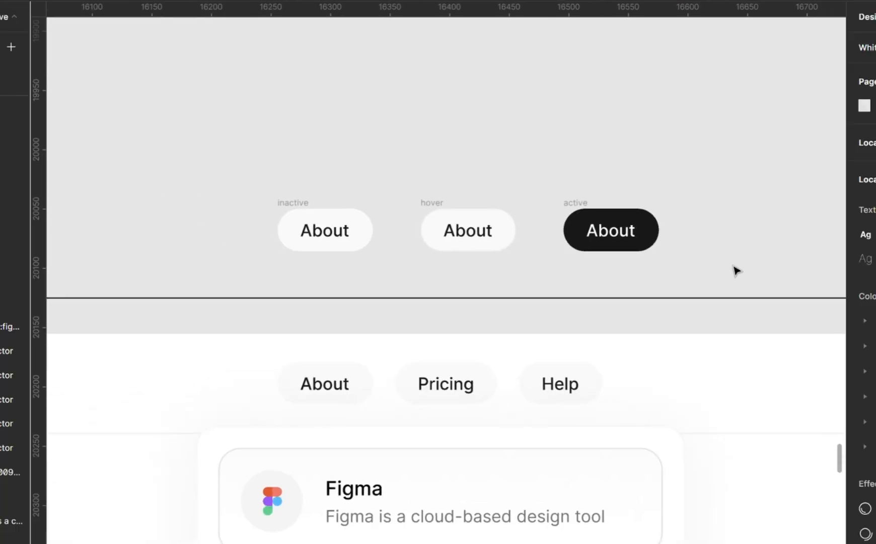
{"action": "left_click_drag", "start_coordinate": [703, 171], "coordinate": [277, 276]}
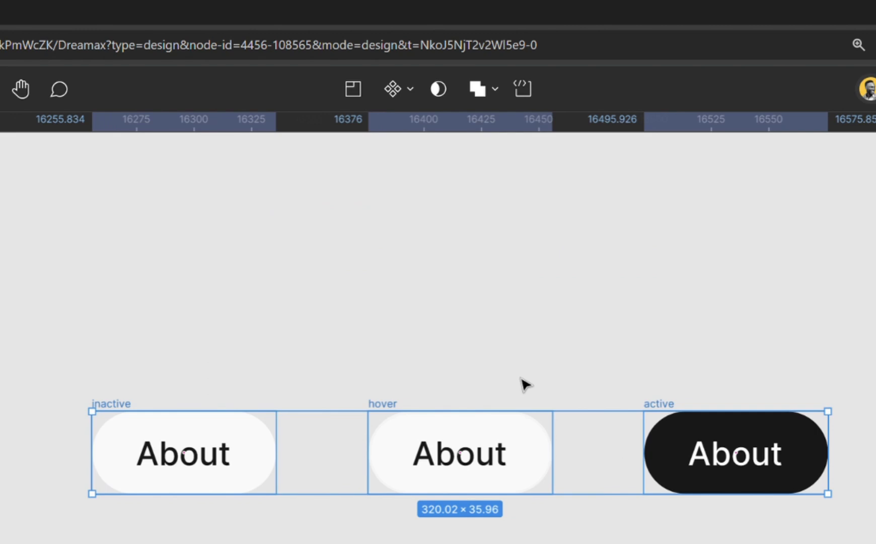
{"action": "left_click", "coordinate": [409, 90]}
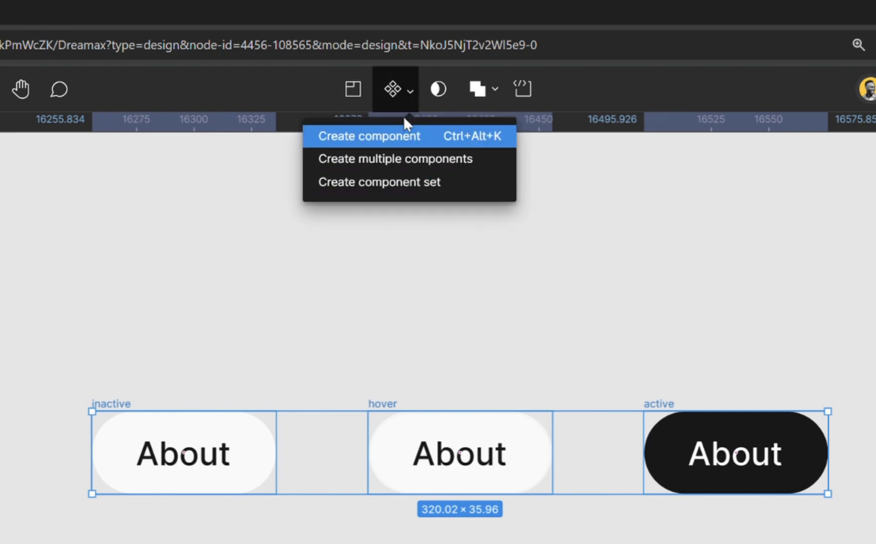
{"action": "left_click", "coordinate": [407, 93]}
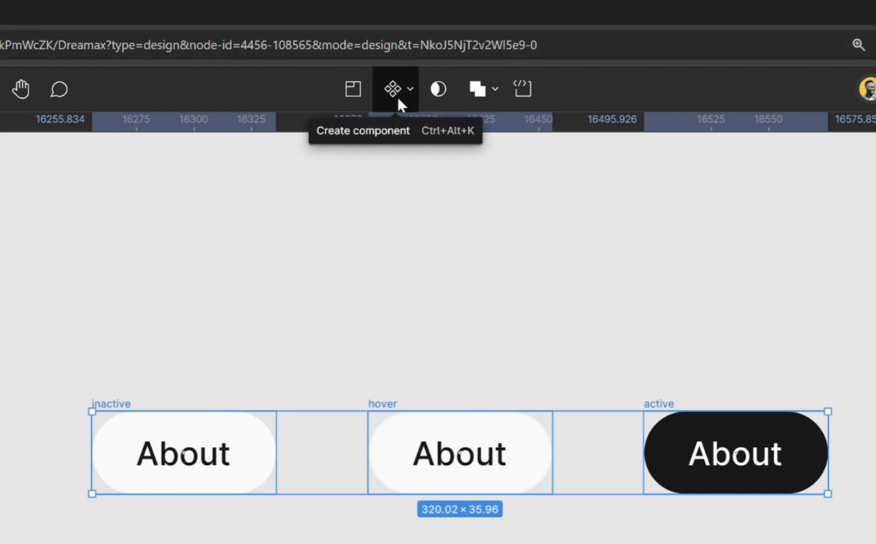
{"action": "left_click", "coordinate": [410, 91]}
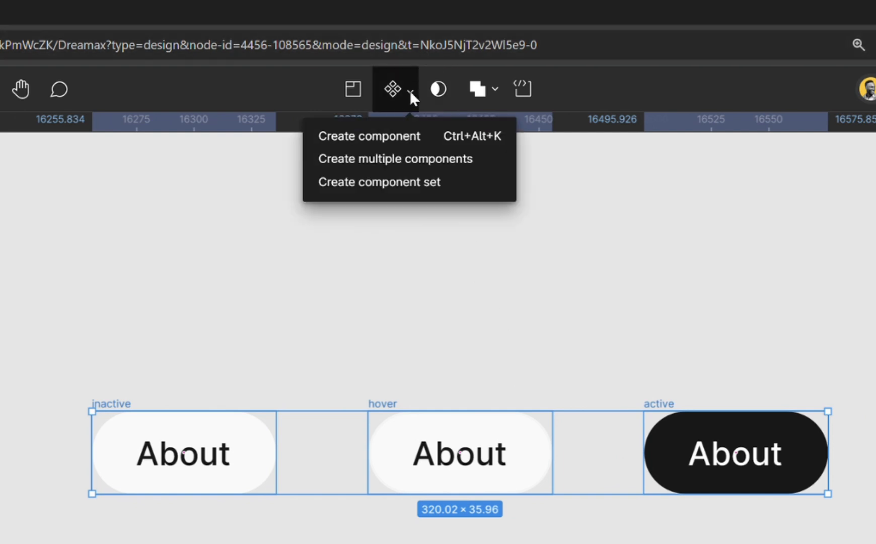
{"action": "left_click", "coordinate": [418, 182]}
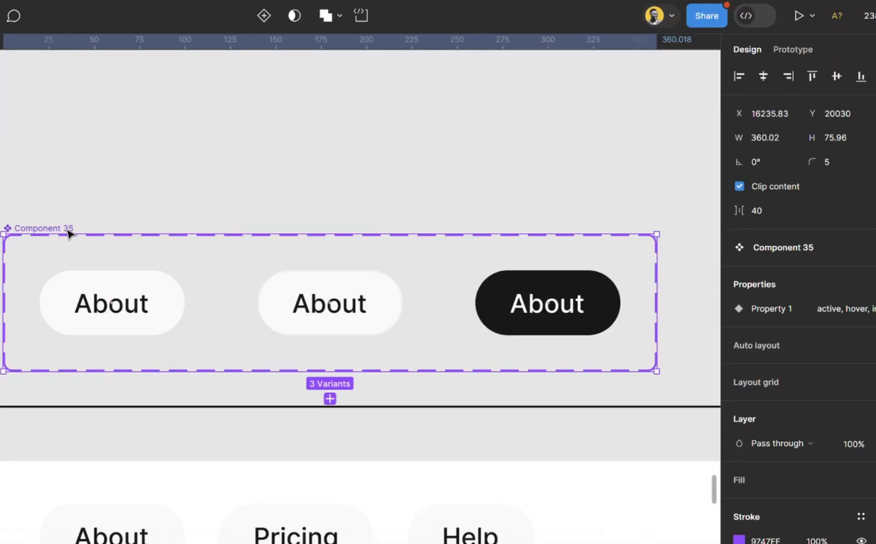
Rename the new component set to tab and move it up to about Y 19988, farther above the dropdown design
{"action": "double_click", "coordinate": [68, 229]}
{"action": "type", "text": "tab"}
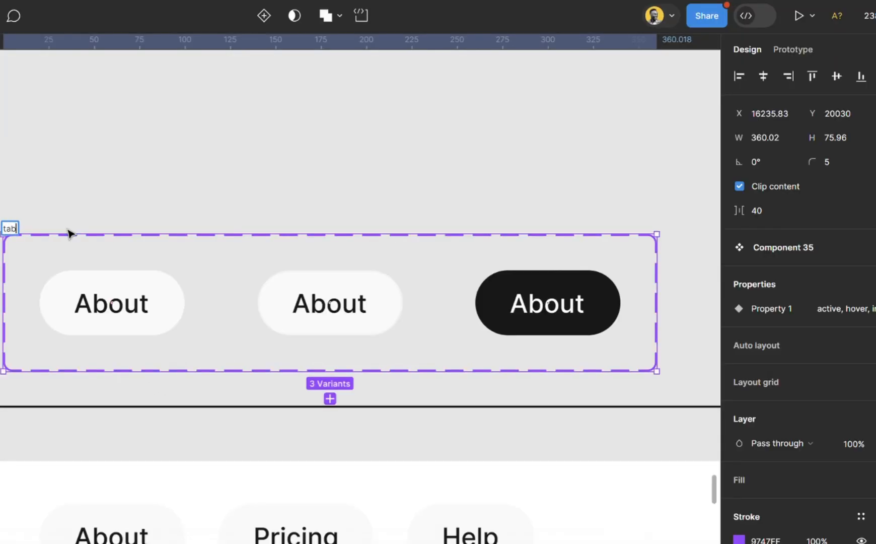
{"action": "key", "text": "Return"}
{"action": "left_click_drag", "start_coordinate": [218, 266], "coordinate": [225, 188]}
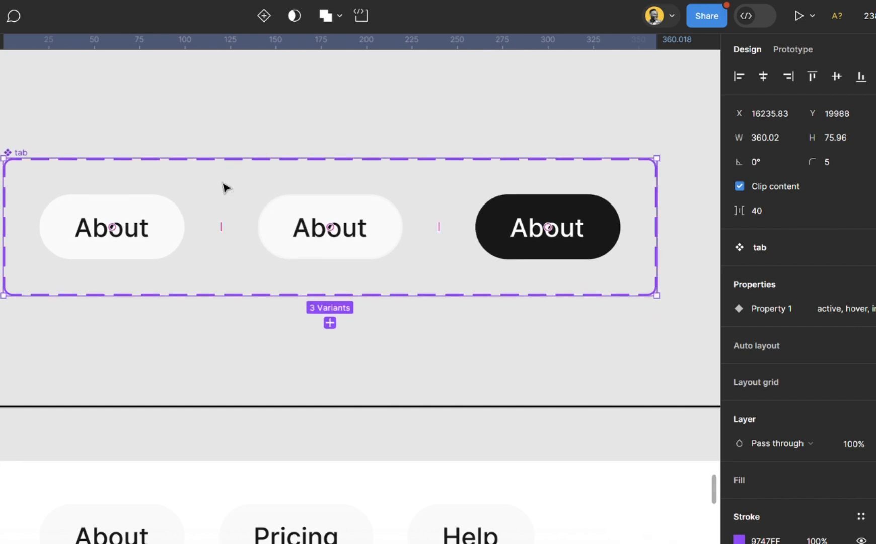
Add a prototype interaction that changes the inactive variant to the hover variant while hovering
{"action": "left_click", "coordinate": [174, 224]}
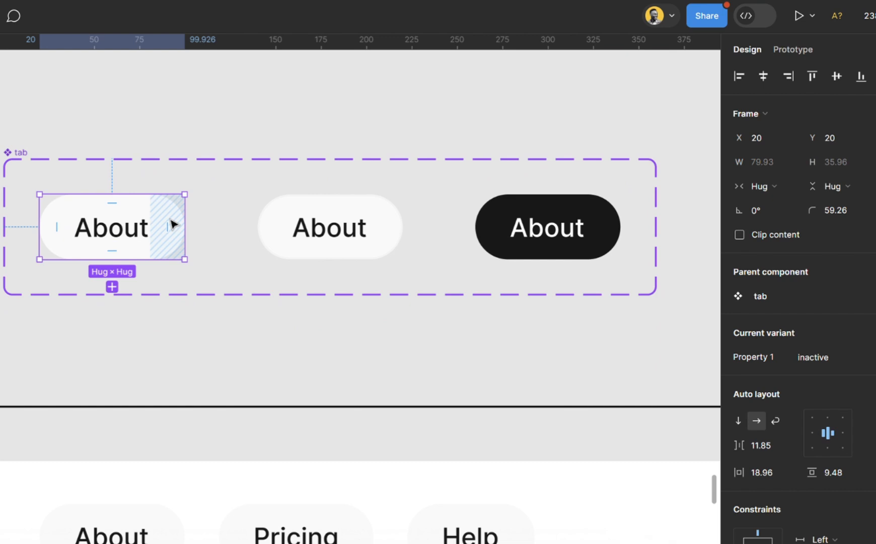
{"action": "key", "text": "shift+e"}
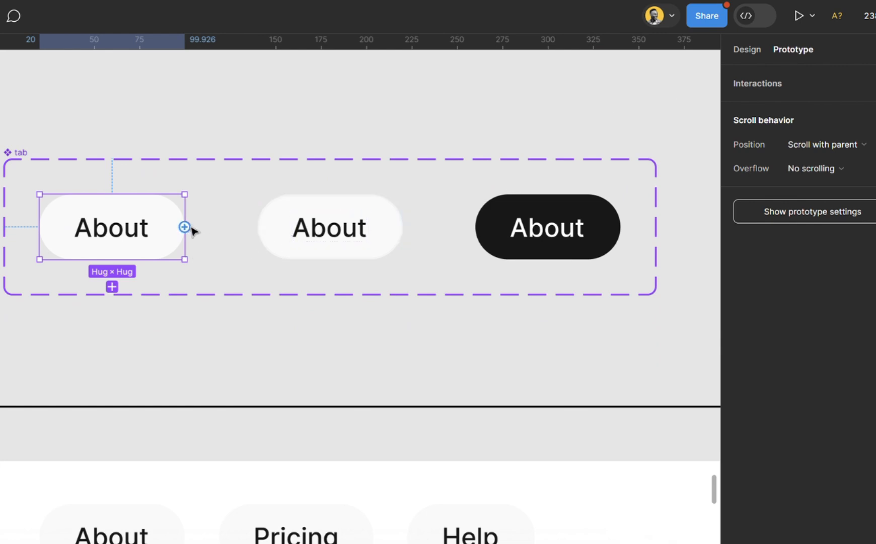
{"action": "left_click_drag", "start_coordinate": [184, 227], "coordinate": [286, 228]}
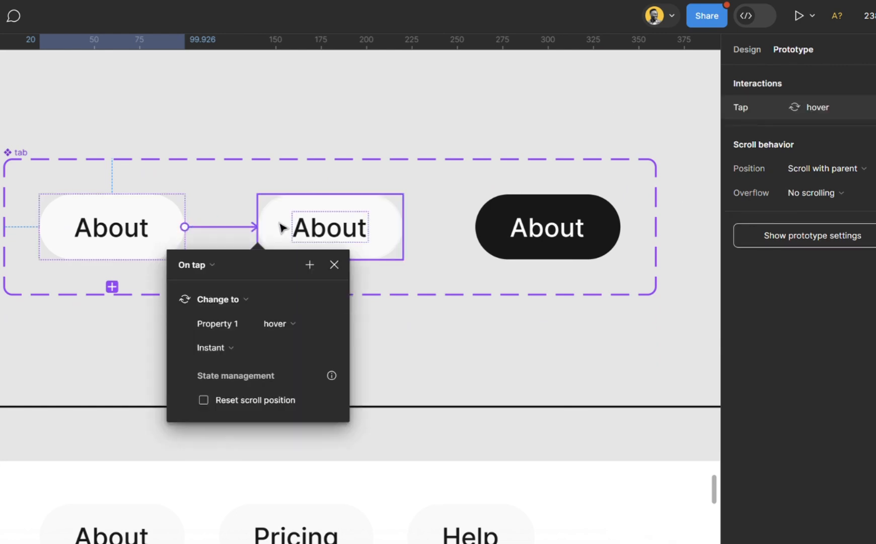
{"action": "left_click", "coordinate": [325, 233]}
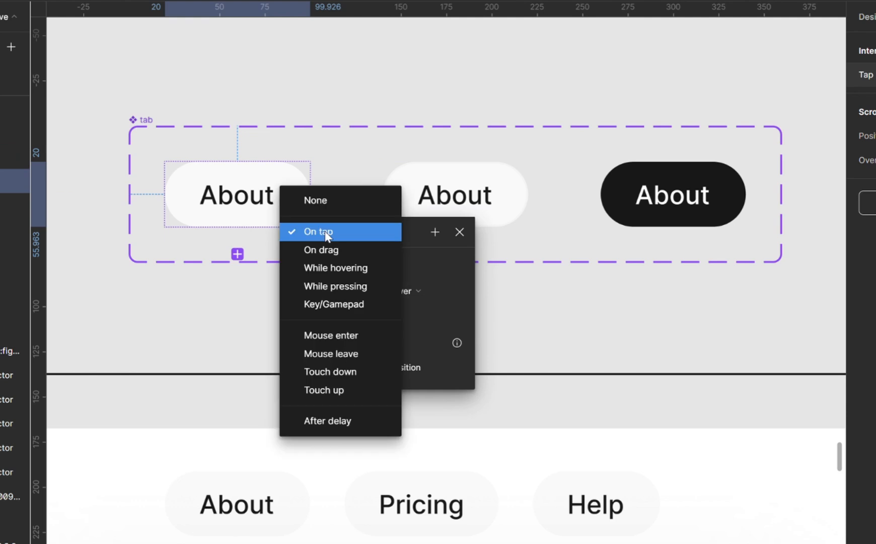
{"action": "left_click", "coordinate": [341, 269]}
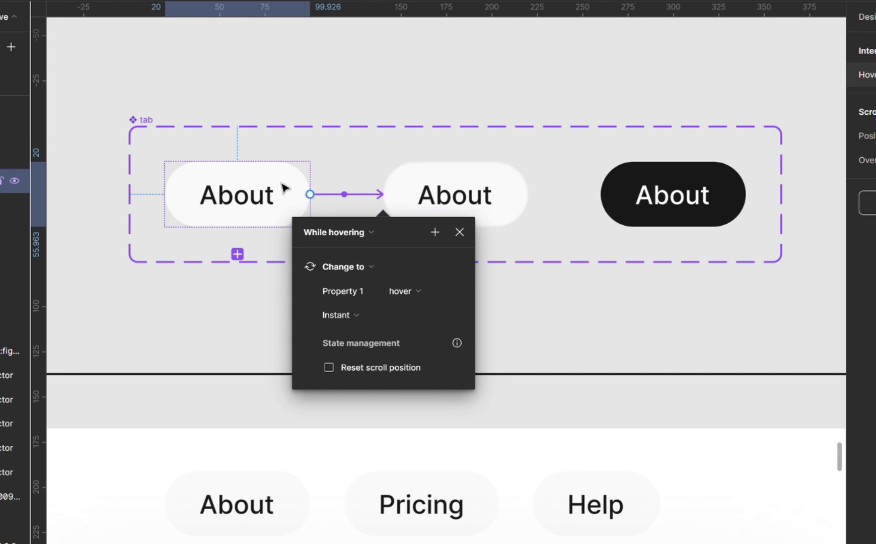
Try to add an on-tap interaction from the inactive variant to the active variant with Smart animate
{"action": "left_click_drag", "start_coordinate": [310, 195], "coordinate": [613, 192]}
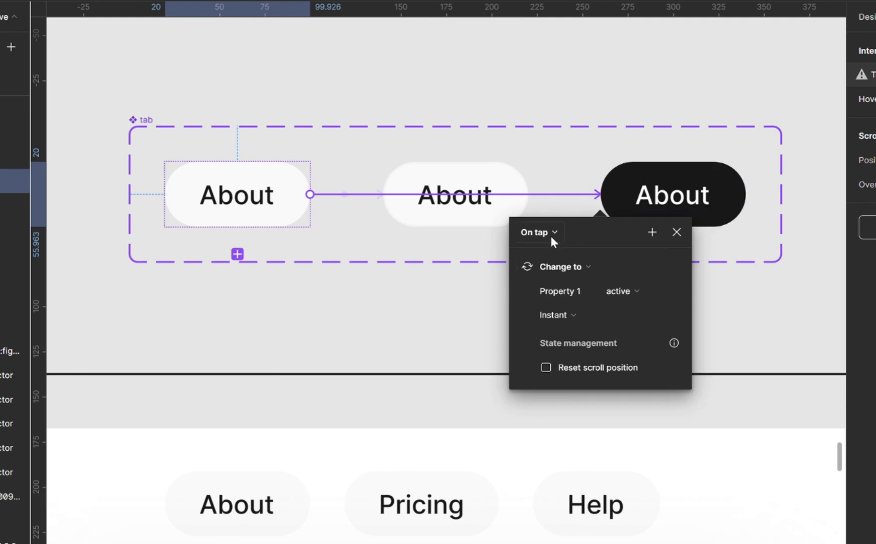
{"action": "left_click", "coordinate": [577, 315]}
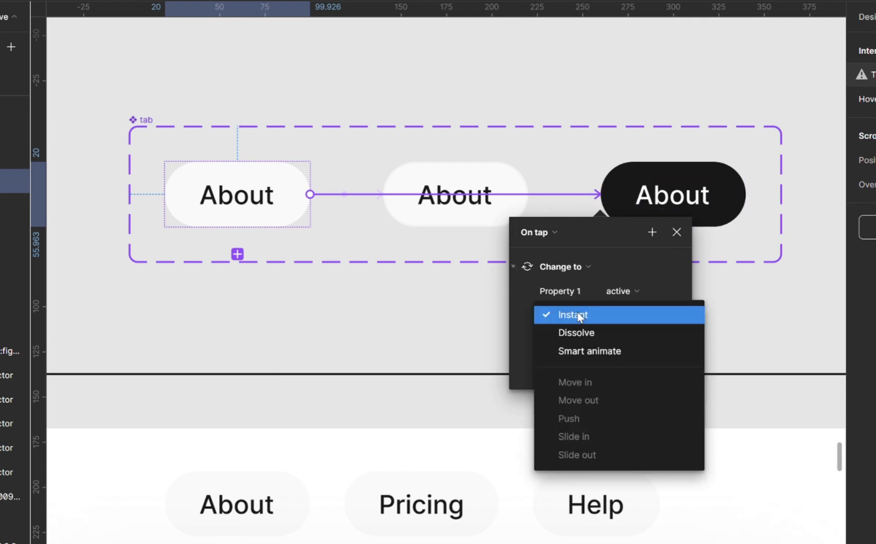
{"action": "left_click", "coordinate": [593, 350]}
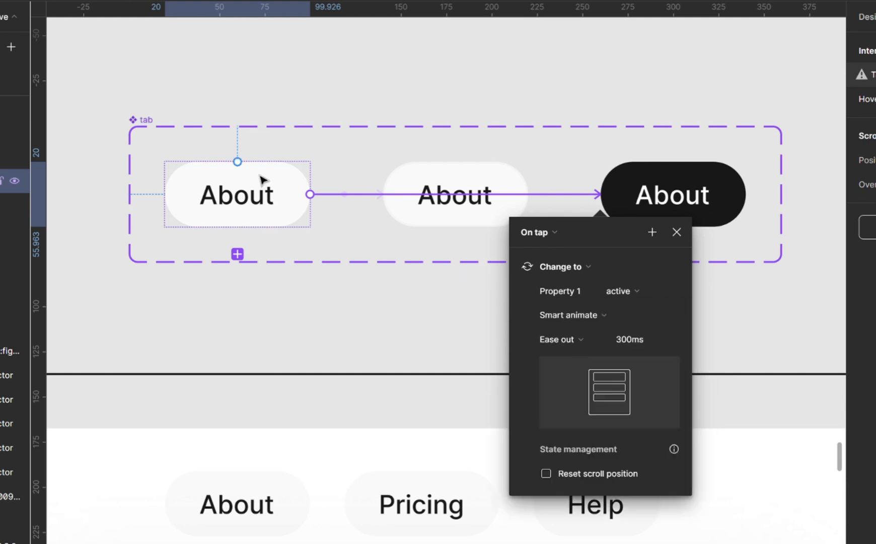
Set the animation of the while-hovering interaction from inactive to hover to Smart animate
{"action": "left_click_drag", "start_coordinate": [309, 191], "coordinate": [381, 195]}
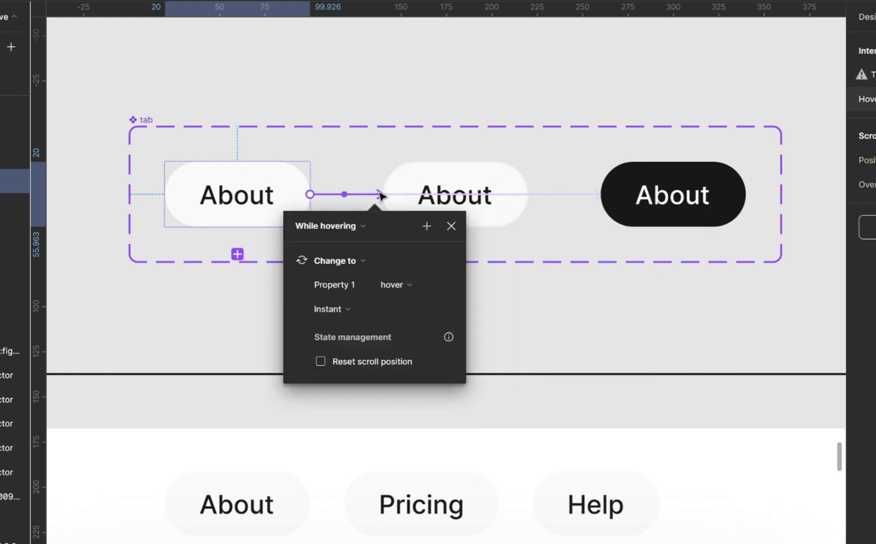
{"action": "left_click", "coordinate": [367, 303]}
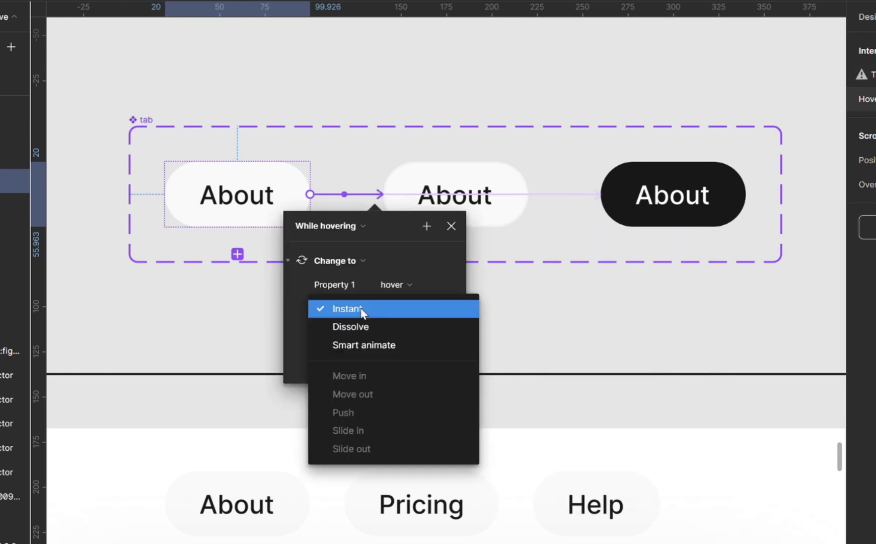
{"action": "left_click", "coordinate": [380, 346]}
Connect the hover variant to the active variant on tap with Smart animate, Ease out, 300 ms, and return to the design settings
{"action": "left_click", "coordinate": [494, 184]}
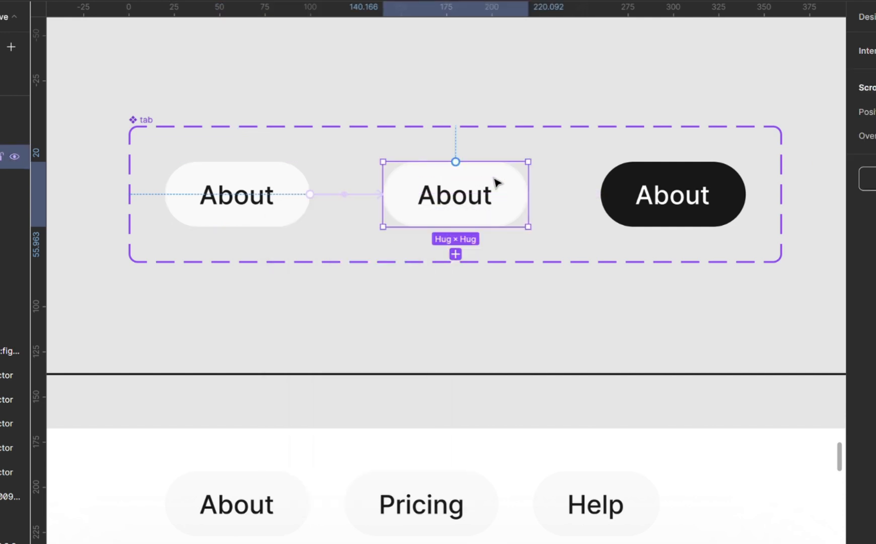
{"action": "left_click_drag", "start_coordinate": [527, 193], "coordinate": [636, 190]}
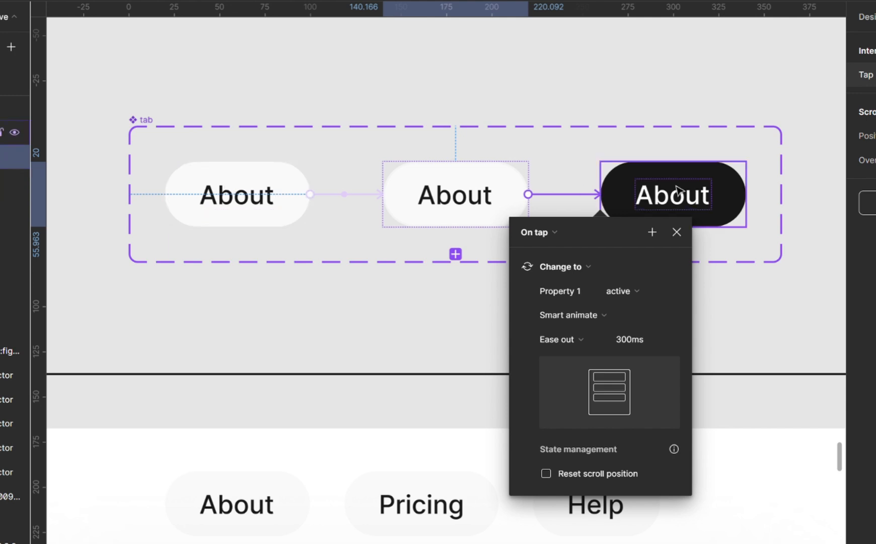
{"action": "left_click", "coordinate": [677, 233]}
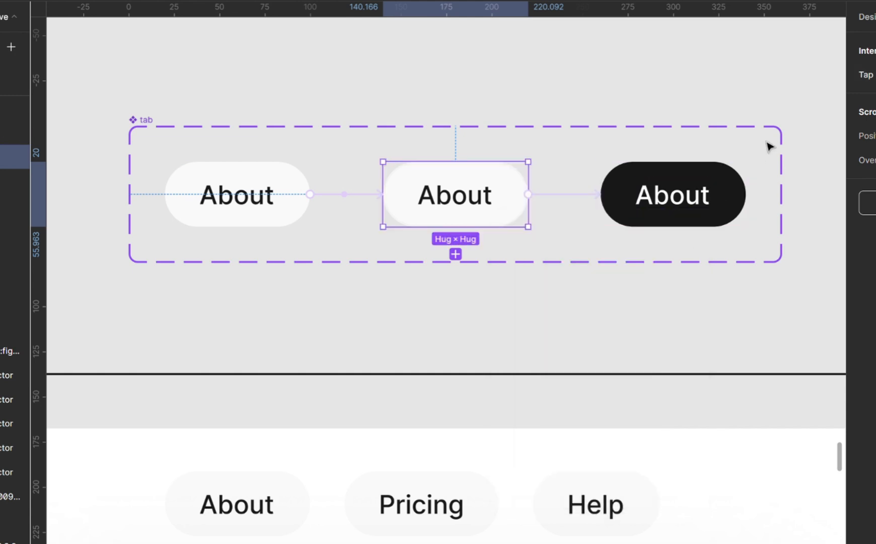
{"action": "left_click", "coordinate": [866, 25]}
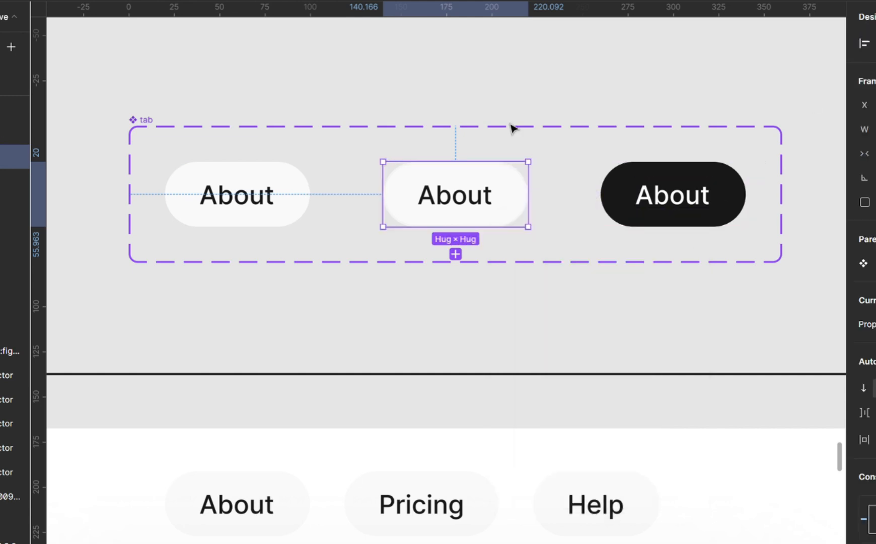
Place an instance of the inactive tab variant on the empty canvas above the component set
{"action": "scroll", "coordinate": [512, 127], "scroll_direction": "up", "scroll_amount": 5}
{"action": "left_click", "coordinate": [261, 440]}
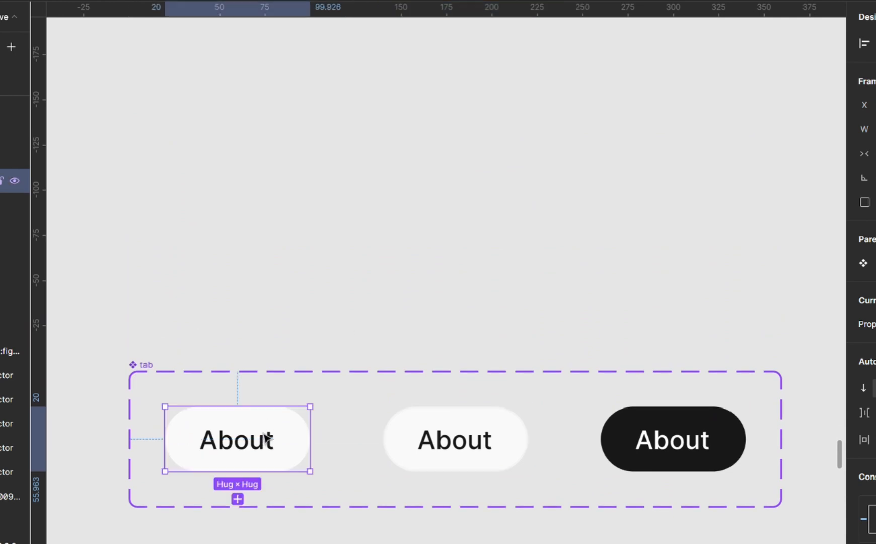
{"action": "left_click_drag", "start_coordinate": [248, 446], "coordinate": [437, 172]}
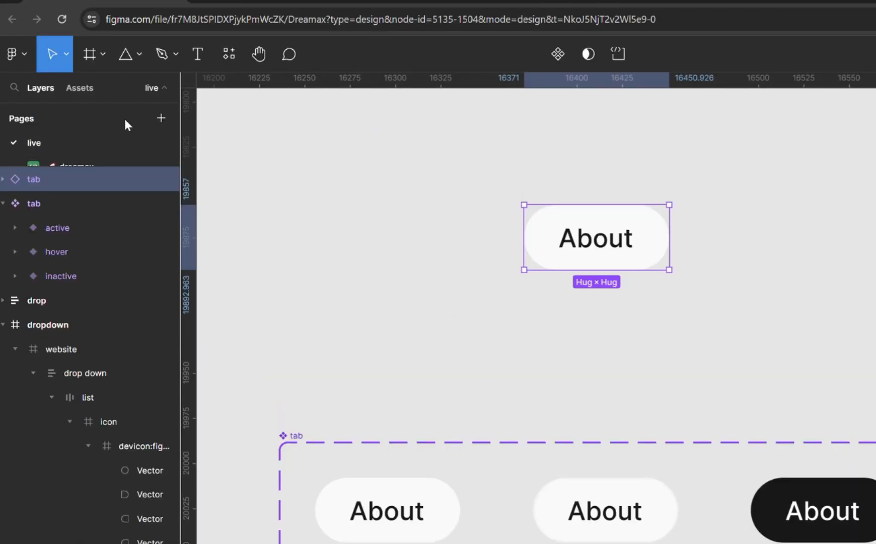
{"action": "left_click", "coordinate": [83, 90]}
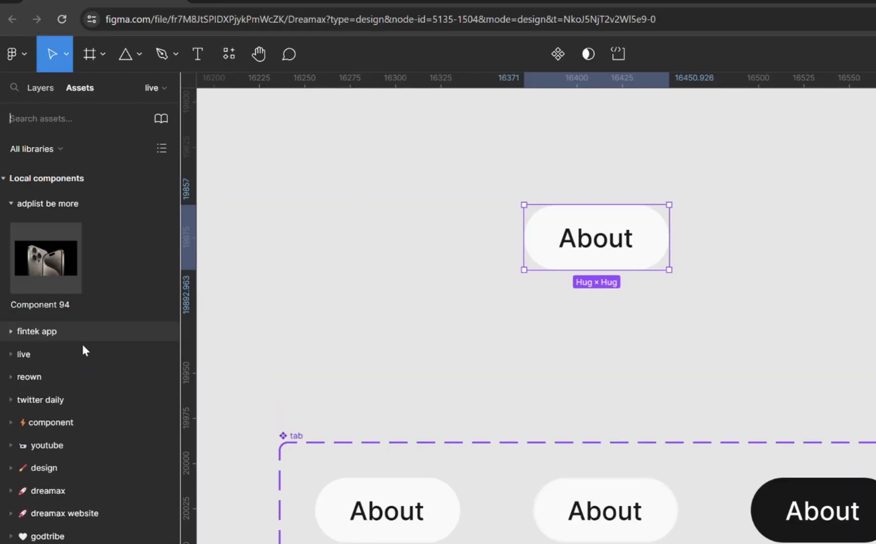
{"action": "left_click", "coordinate": [12, 204]}
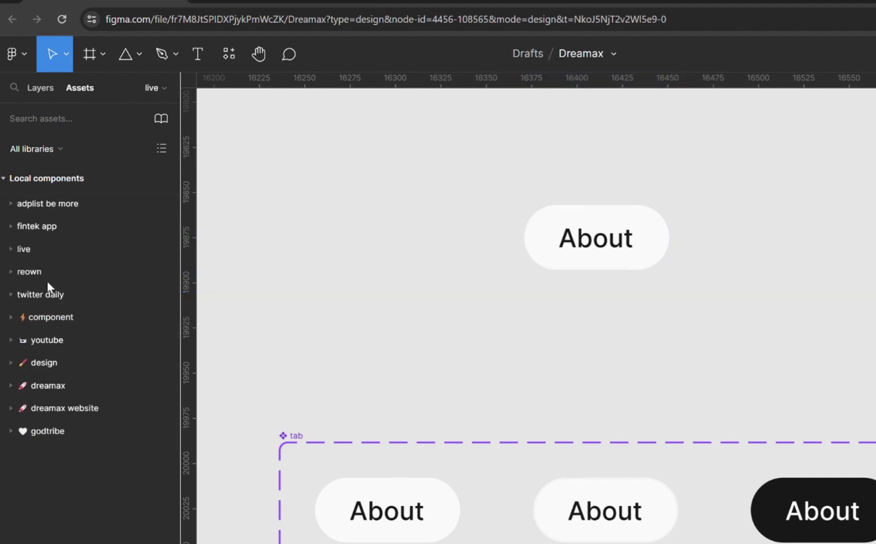
{"action": "left_click", "coordinate": [41, 88]}
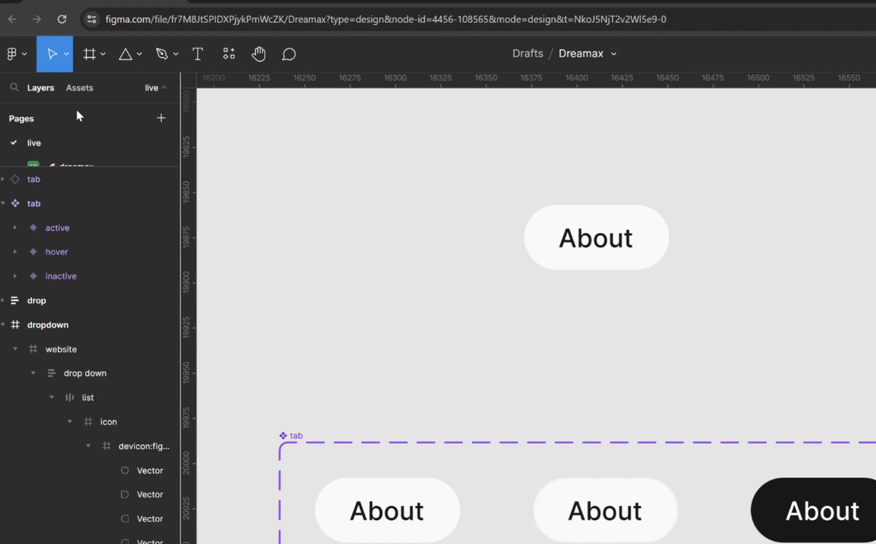
{"action": "left_click", "coordinate": [80, 87]}
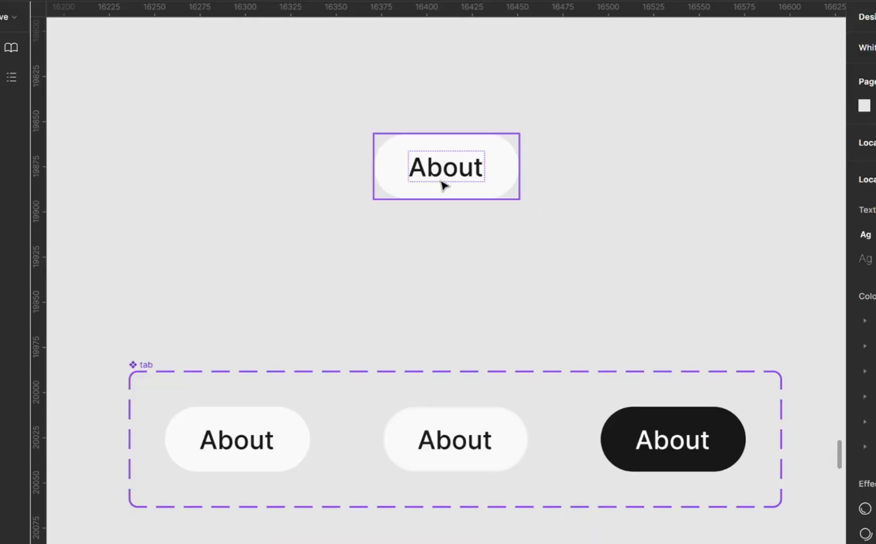
Draw a frame about 132 × 115 around the About tab instance above the component set
{"action": "left_click", "coordinate": [443, 186]}
{"action": "key", "text": "shift+2"}
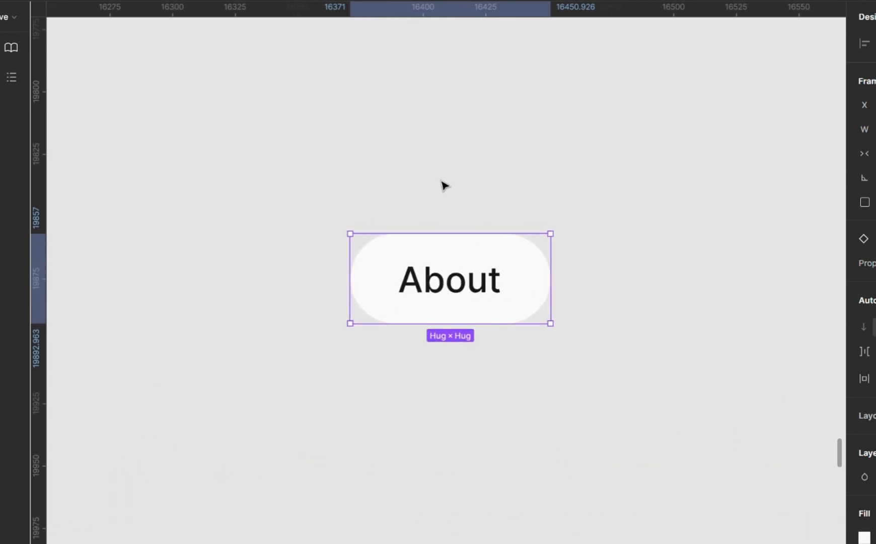
{"action": "scroll", "coordinate": [445, 186], "scroll_direction": "up", "scroll_amount": 2}
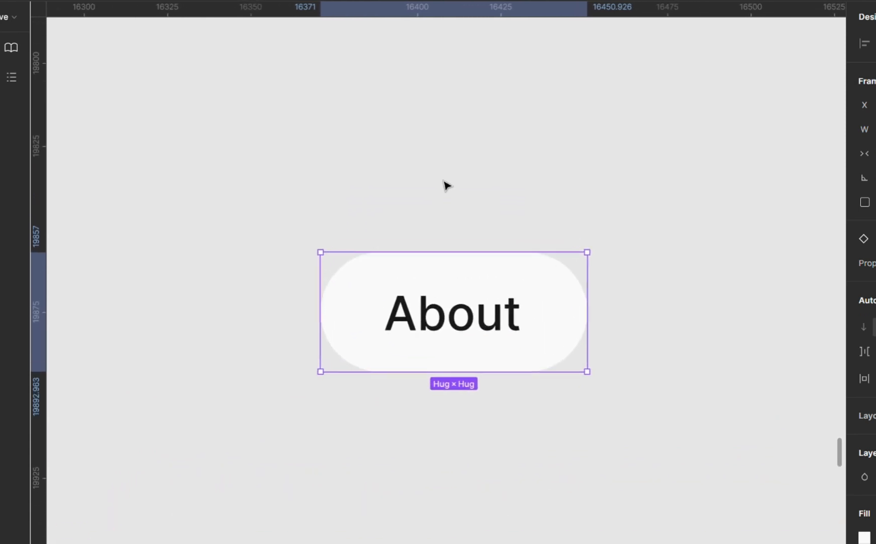
{"action": "key", "text": "f"}
{"action": "left_click_drag", "start_coordinate": [234, 146], "coordinate": [675, 529]}
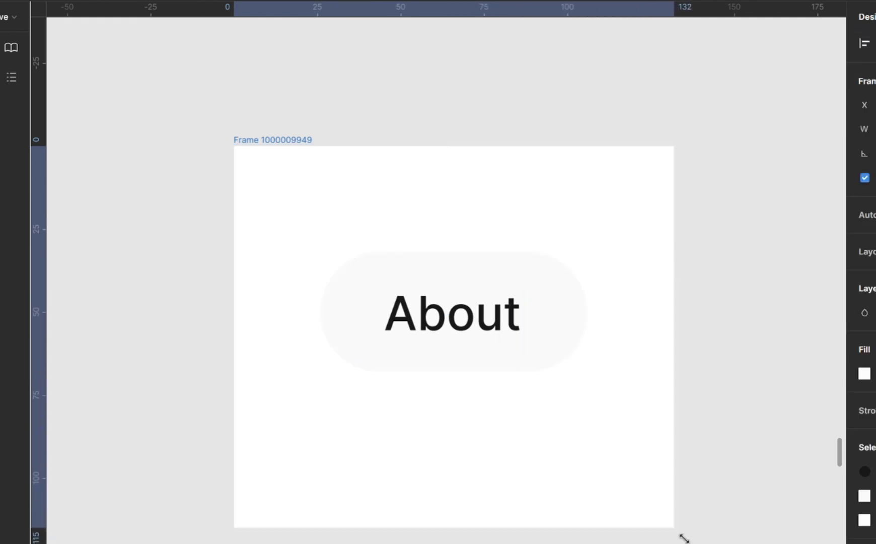
Rename the new frame around the About instance to tab
{"action": "double_click", "coordinate": [297, 141]}
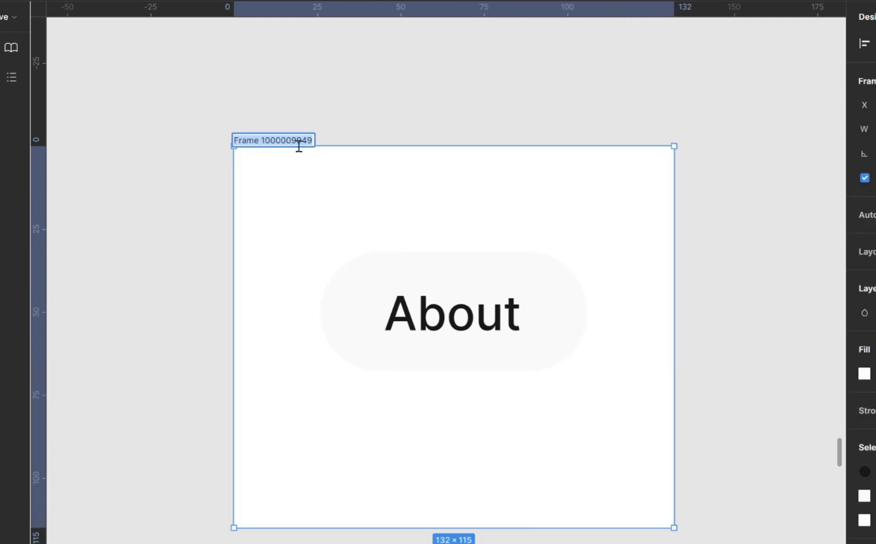
{"action": "type", "text": "tab"}
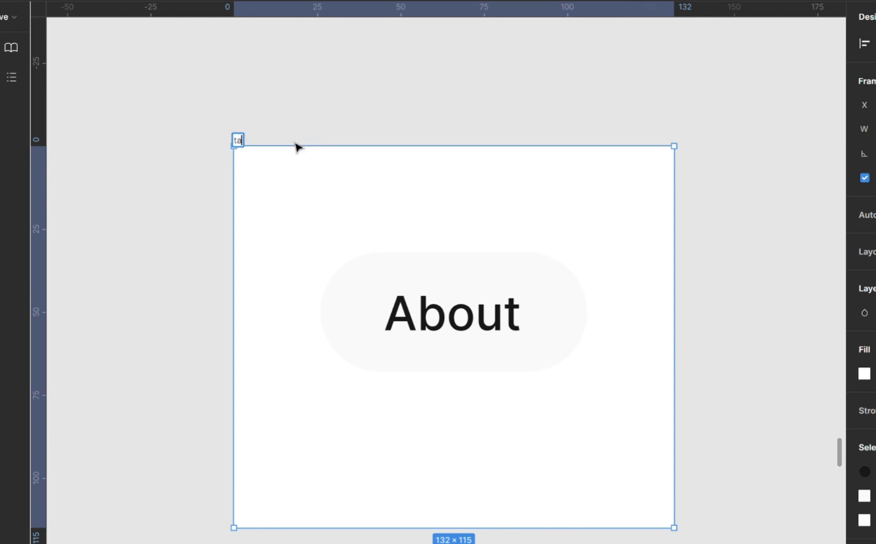
{"action": "key", "text": "Return"}
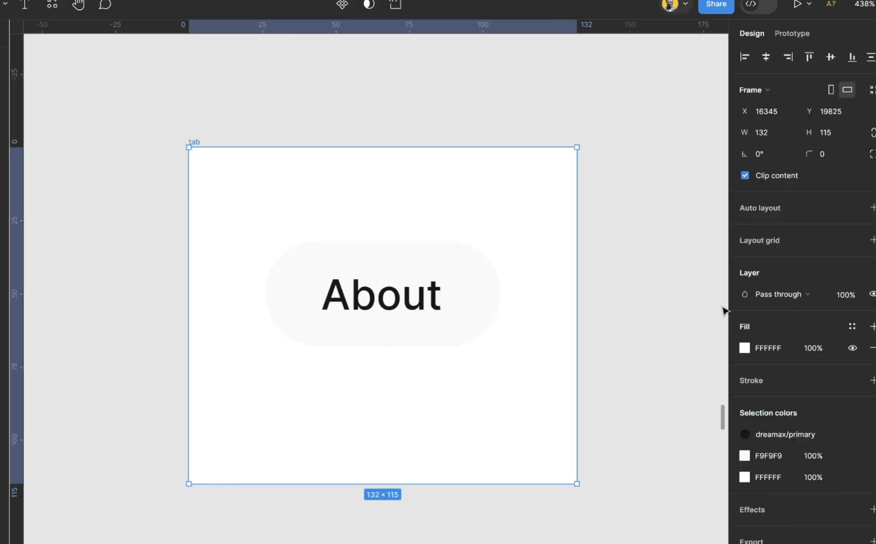
Set the tab frame's fill to gray C5C5C5
{"action": "left_click", "coordinate": [744, 347]}
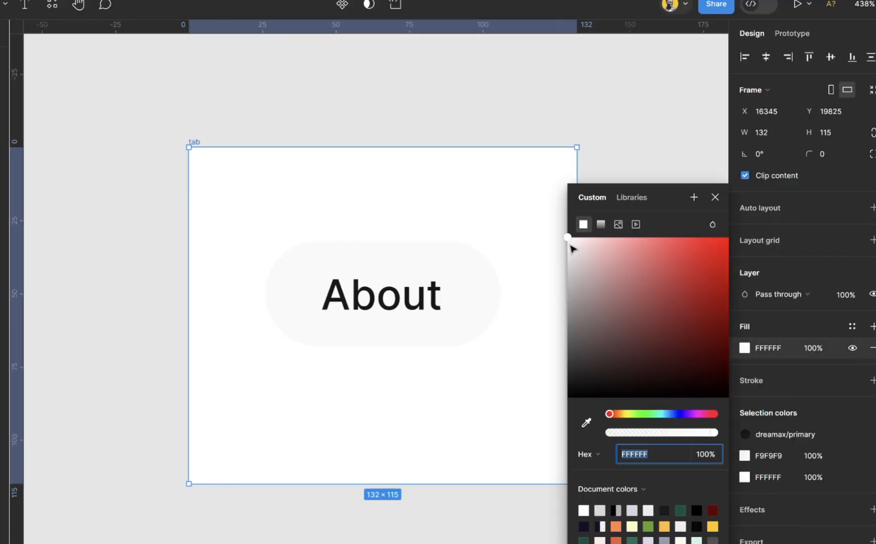
{"action": "left_click_drag", "start_coordinate": [567, 239], "coordinate": [553, 272]}
{"action": "left_click", "coordinate": [715, 197]}
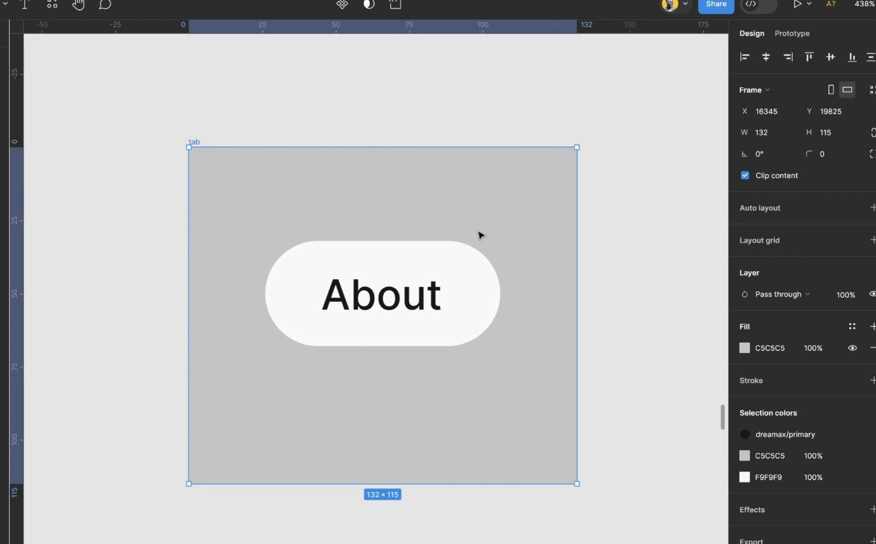
Center the About instance horizontally and vertically inside the tab frame
{"action": "key", "text": "Return"}
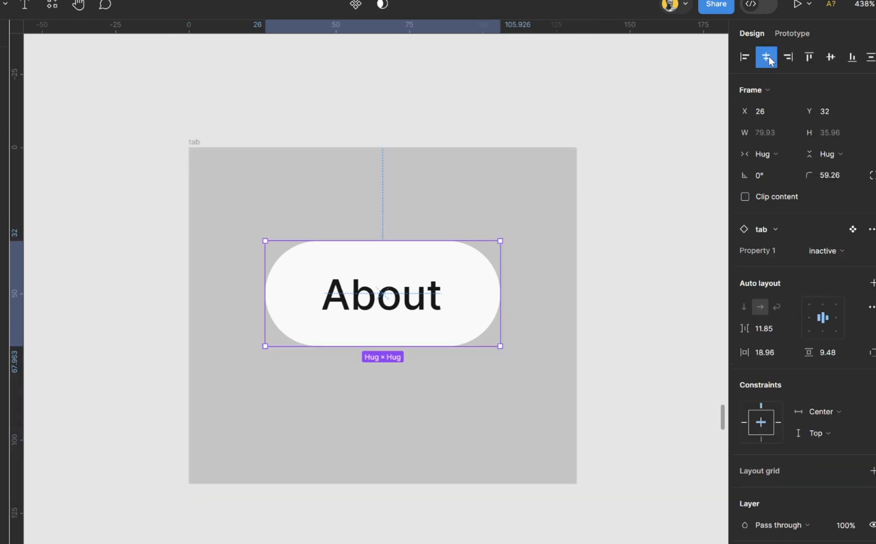
{"action": "left_click", "coordinate": [832, 57]}
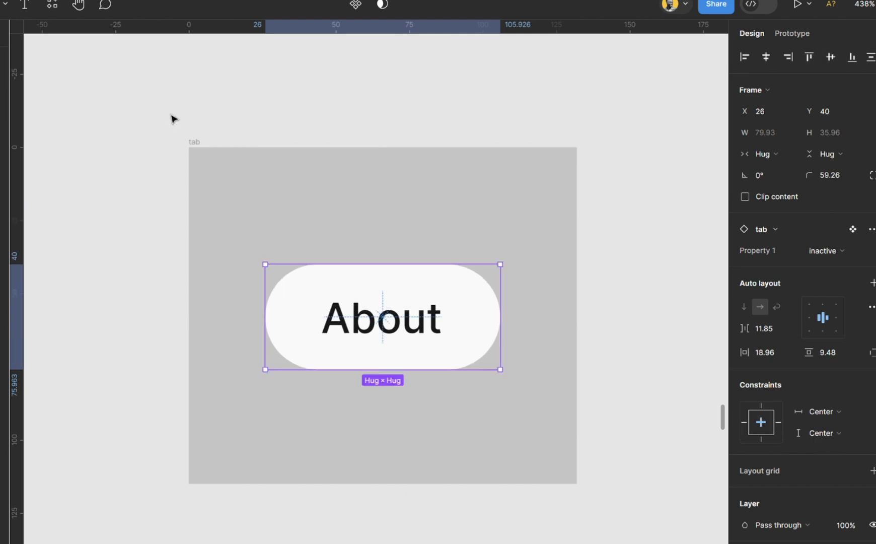
Make the tab frame a flow starting point and preview its flow to check the hover effect
{"action": "left_click", "coordinate": [197, 147]}
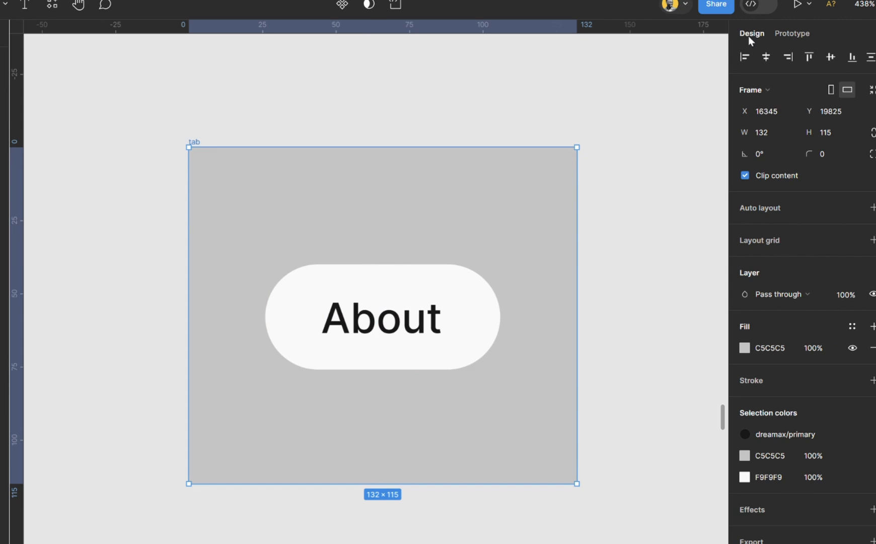
{"action": "left_click", "coordinate": [783, 34]}
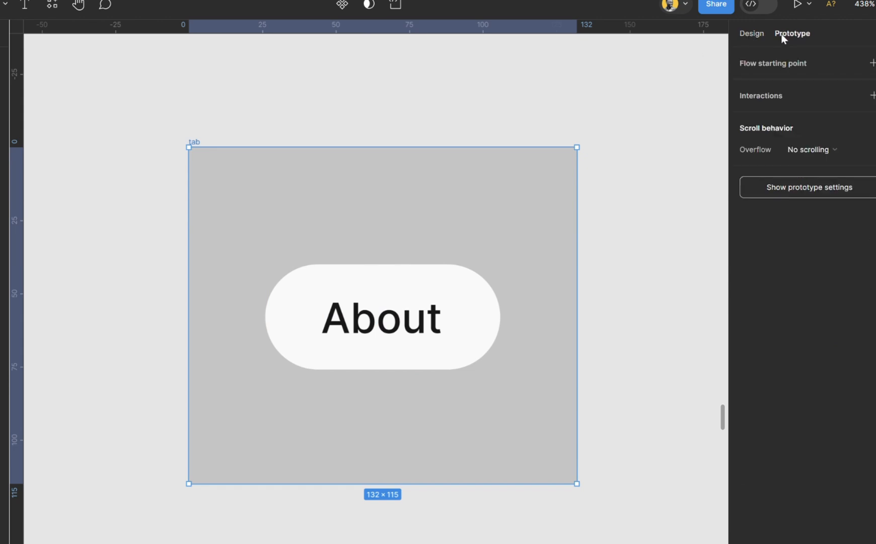
{"action": "left_click", "coordinate": [784, 63]}
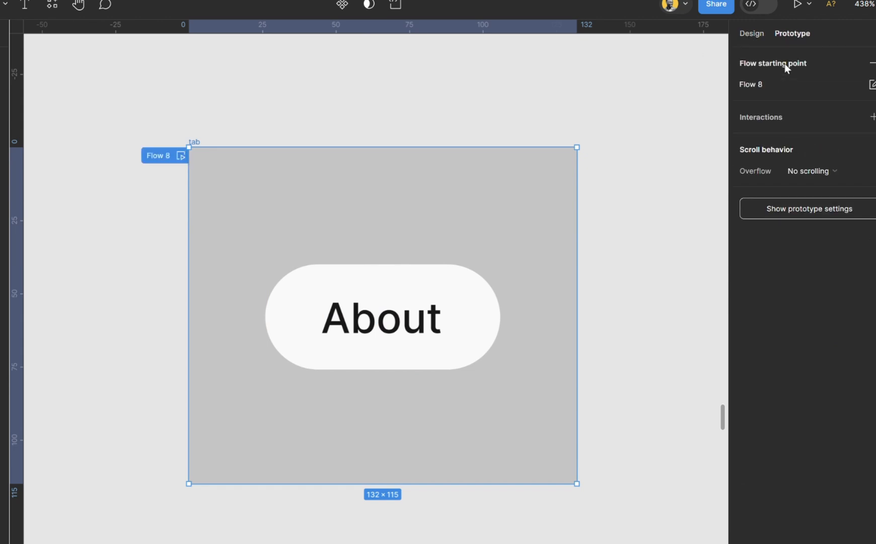
{"action": "left_click", "coordinate": [180, 158]}
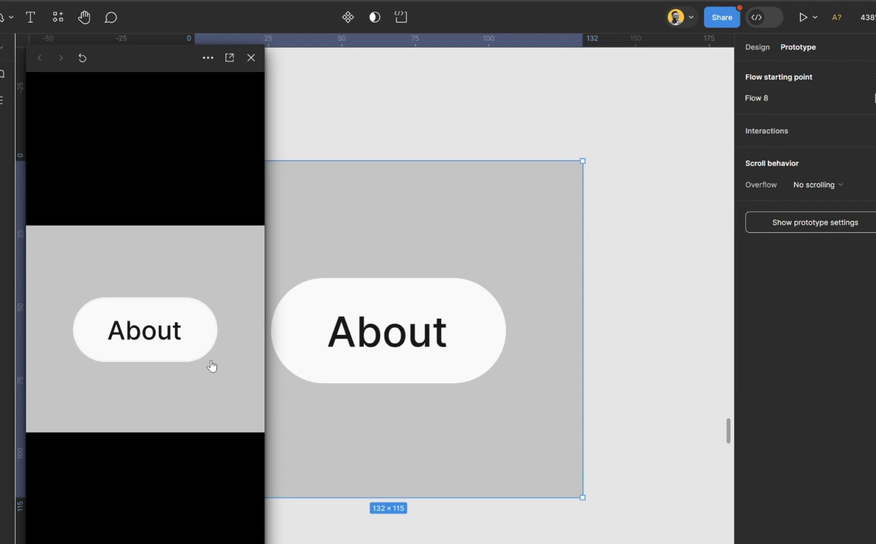
Set the tab frame's fill to white FFFFFF
{"action": "left_click", "coordinate": [757, 49]}
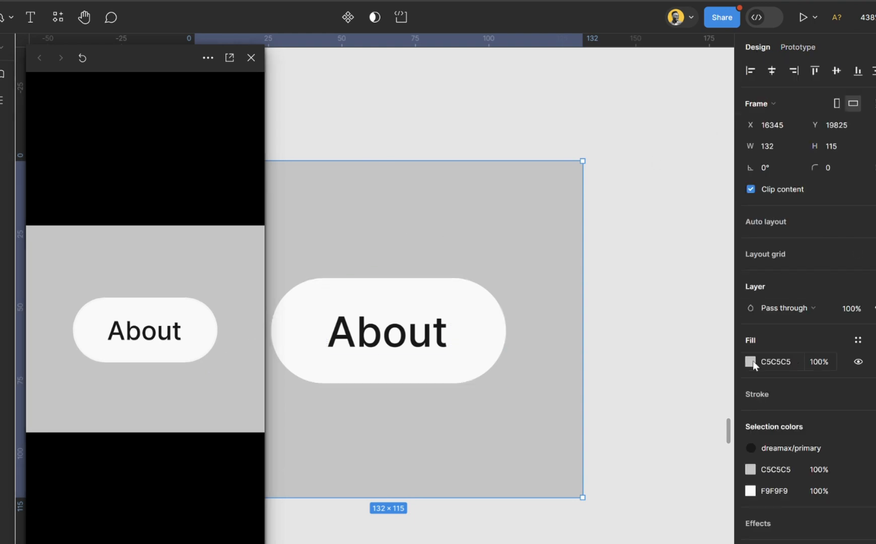
{"action": "left_click", "coordinate": [772, 360]}
{"action": "type", "text": "ffff"}
{"action": "key", "text": "Return"}
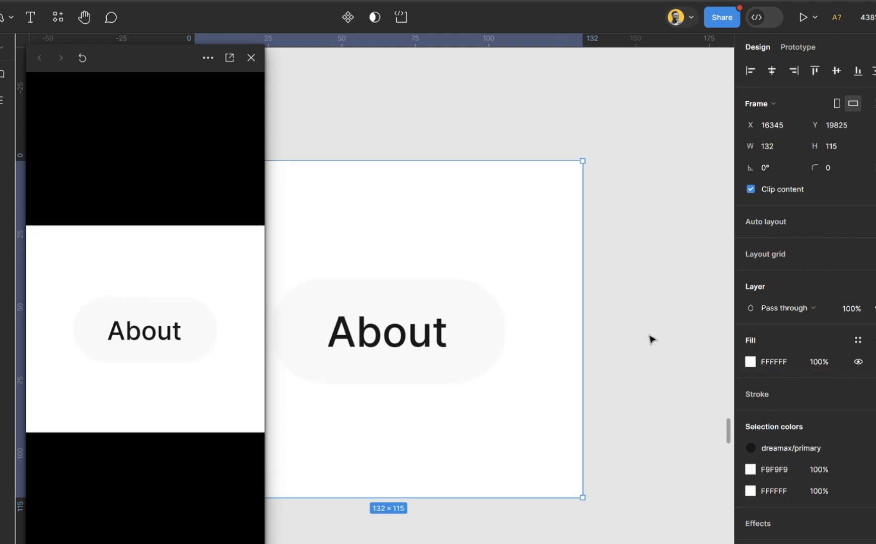
Close the preview and replay the tab frame's flow to check the hover effect against the white background
{"action": "left_click", "coordinate": [470, 112]}
{"action": "left_click", "coordinate": [427, 216]}
{"action": "left_click", "coordinate": [250, 57]}
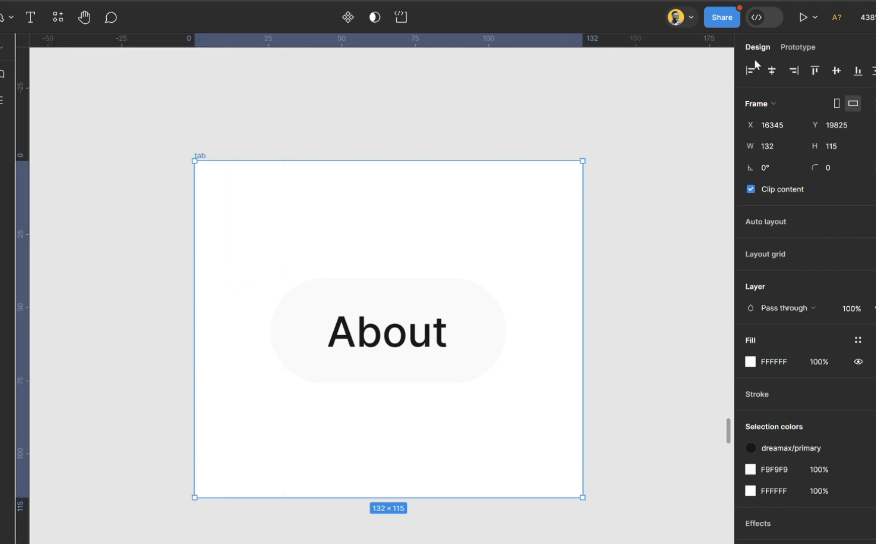
{"action": "left_click", "coordinate": [799, 46]}
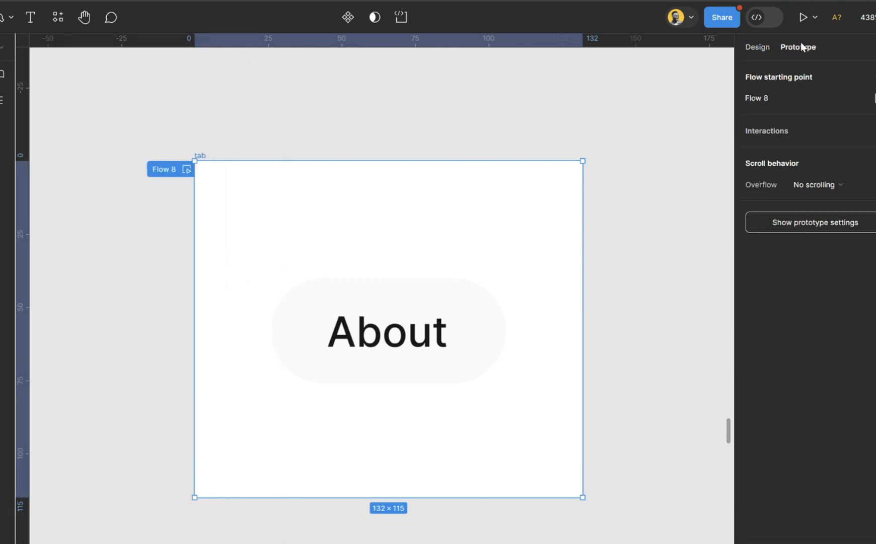
{"action": "left_click", "coordinate": [186, 169]}
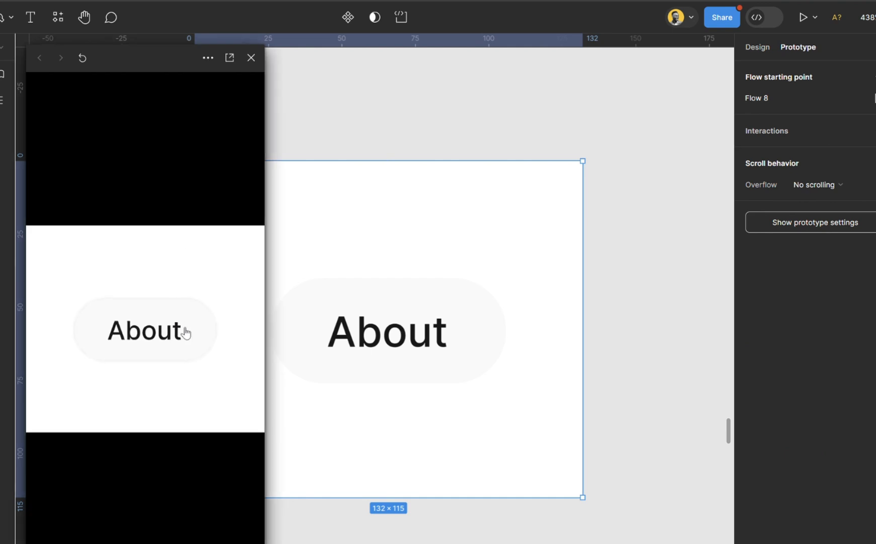
Change the stroke color of the hover variant in the tab component set to black 000000
{"action": "scroll", "coordinate": [413, 425], "scroll_direction": "down", "scroll_amount": 7}
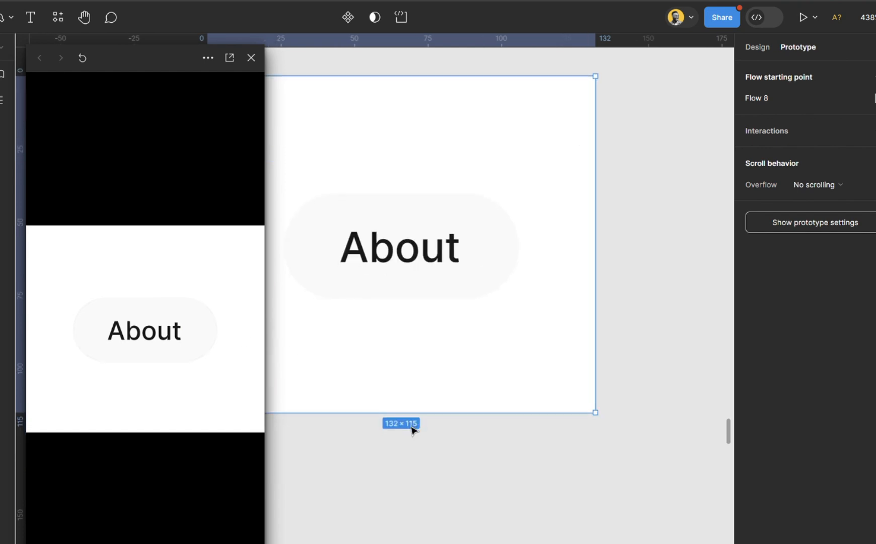
{"action": "left_click", "coordinate": [359, 411]}
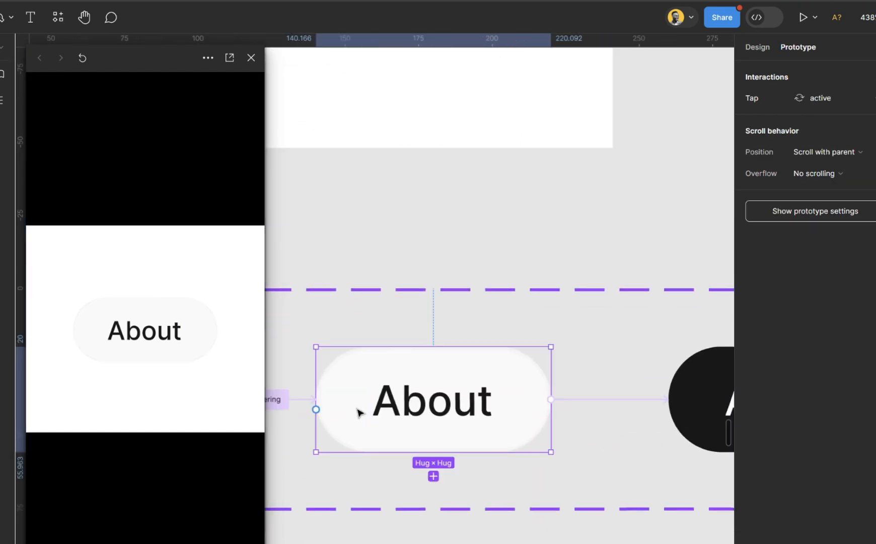
{"action": "left_click", "coordinate": [757, 46]}
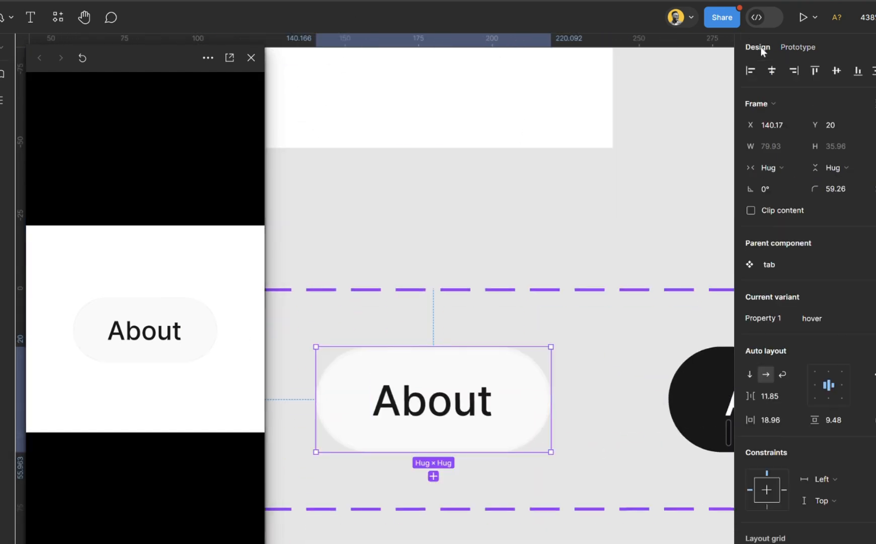
{"action": "left_click", "coordinate": [797, 416]}
{"action": "scroll", "coordinate": [797, 416], "scroll_direction": "down", "scroll_amount": 2}
{"action": "scroll", "coordinate": [797, 416], "scroll_direction": "down", "scroll_amount": 2}
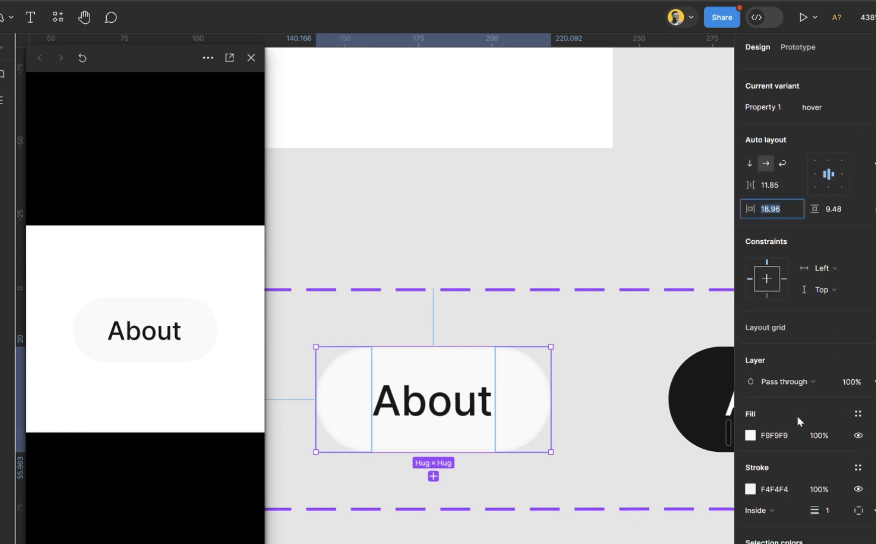
{"action": "left_click", "coordinate": [781, 488]}
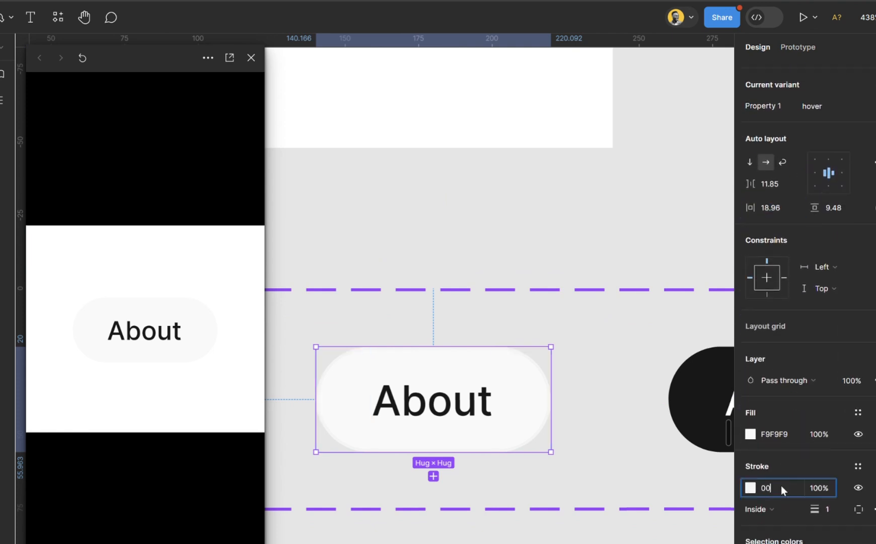
{"action": "key", "text": "Return"}
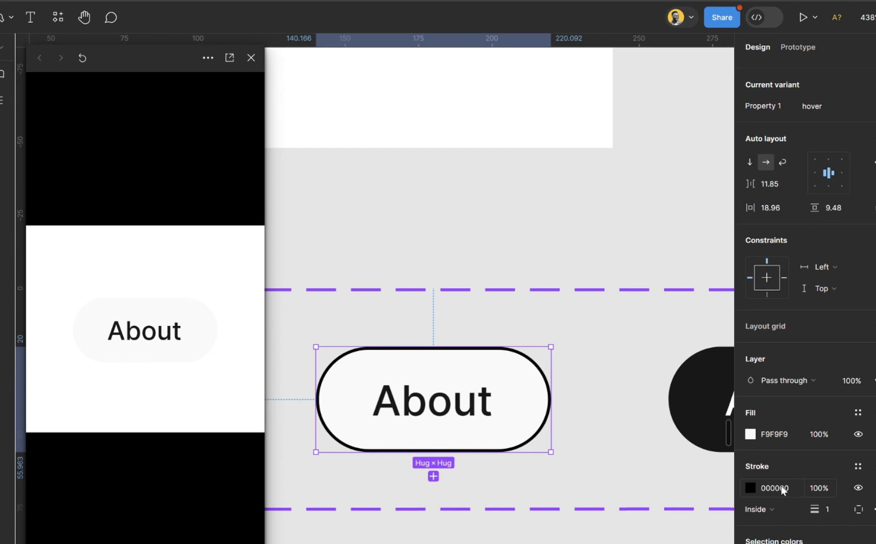
{"action": "left_click", "coordinate": [348, 264]}
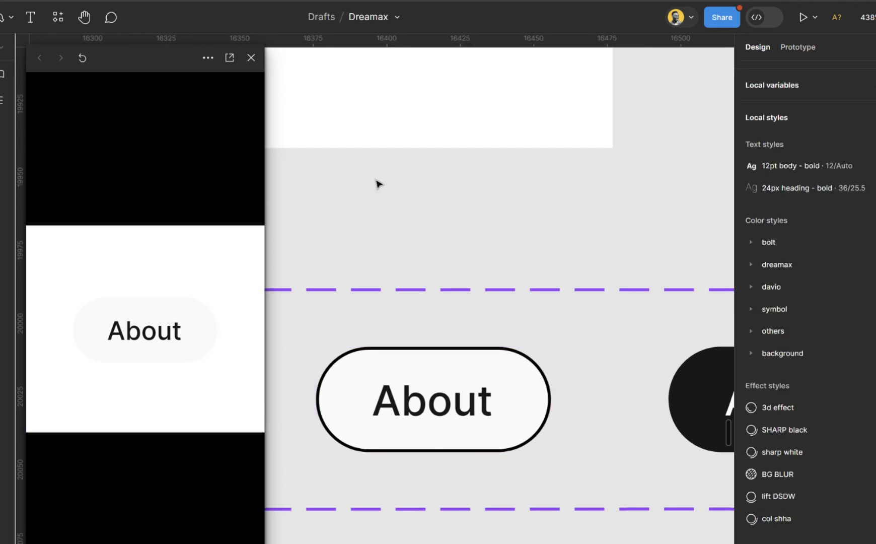
Replay the tab frame's flow, tap the About tab to test its states, then close the preview and return to the design settings
{"action": "left_click", "coordinate": [253, 63]}
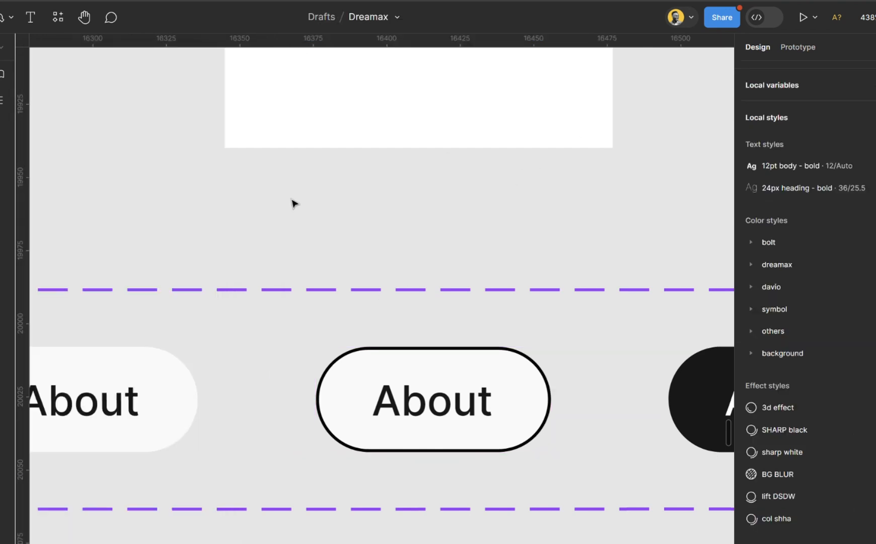
{"action": "scroll", "coordinate": [292, 201], "scroll_direction": "up", "scroll_amount": 10}
{"action": "left_click", "coordinate": [230, 160]}
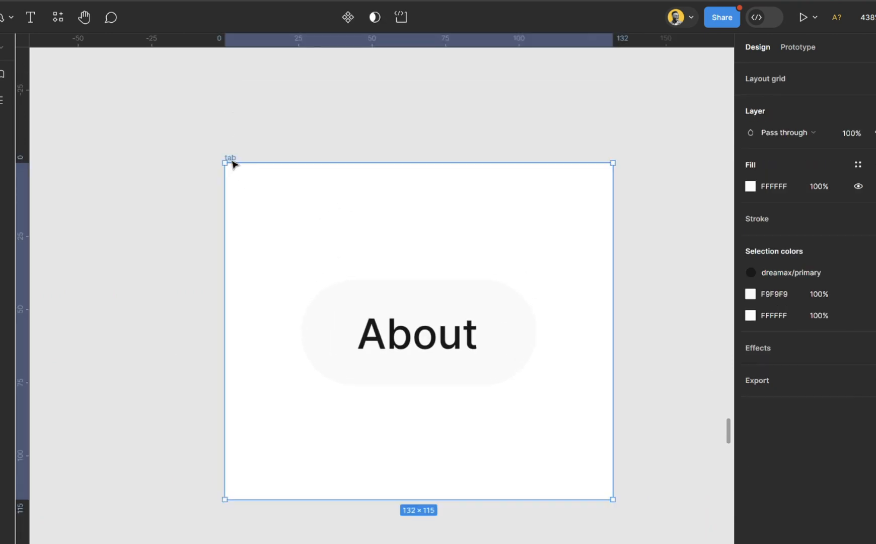
{"action": "key", "text": "shift+e"}
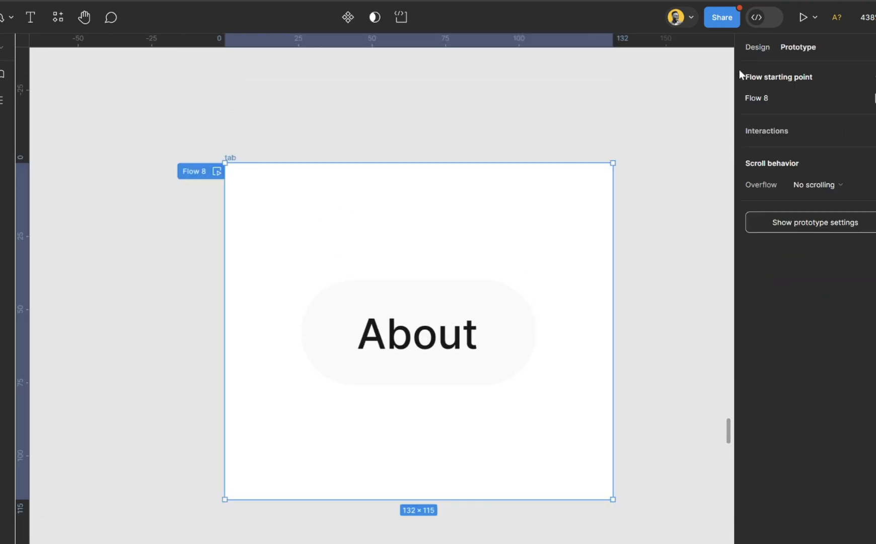
{"action": "left_click", "coordinate": [218, 171]}
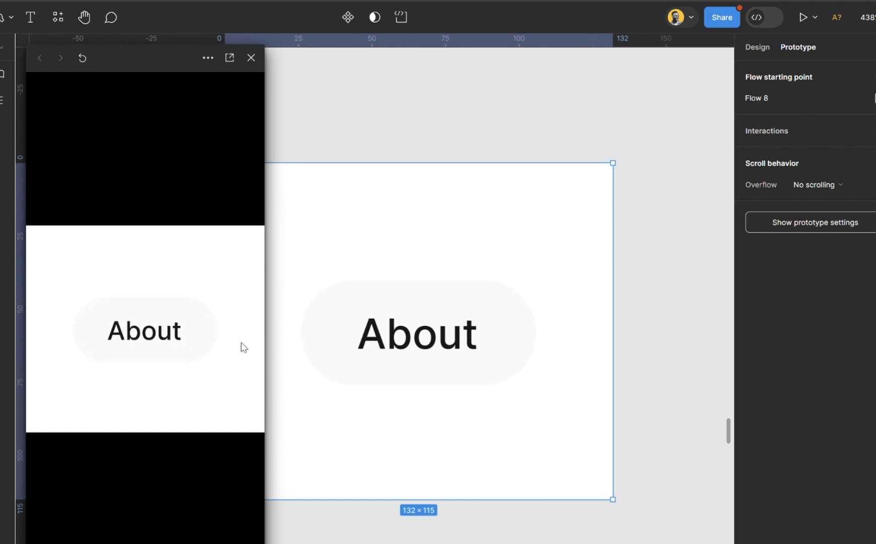
{"action": "left_click", "coordinate": [165, 332]}
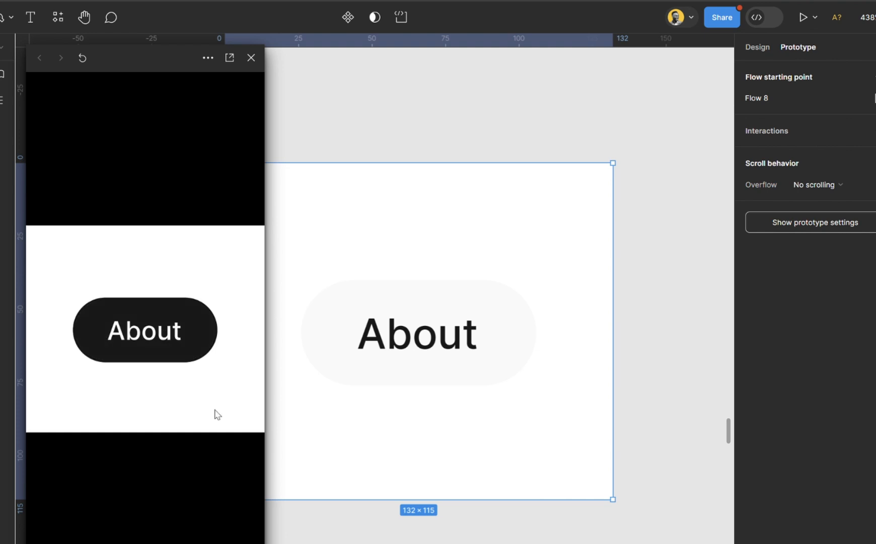
{"action": "scroll", "coordinate": [374, 283], "scroll_direction": "down", "scroll_amount": 2}
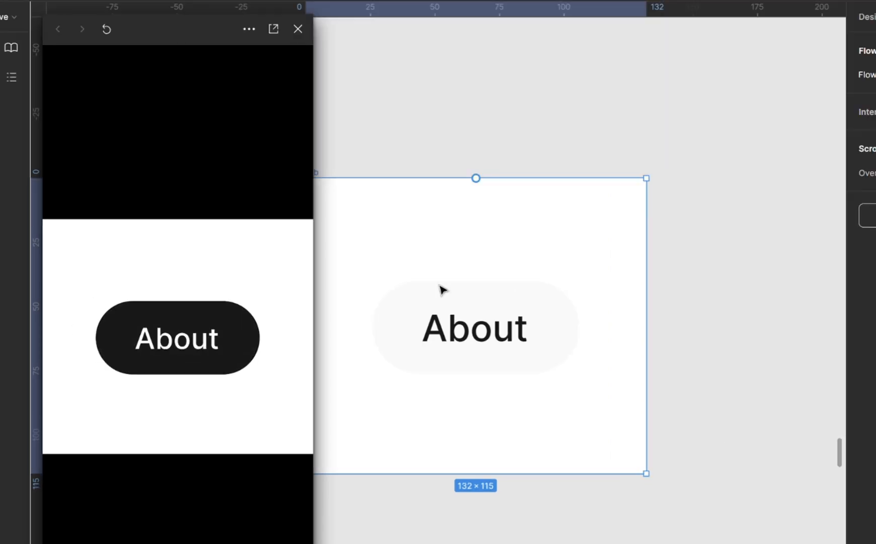
{"action": "left_click", "coordinate": [298, 30]}
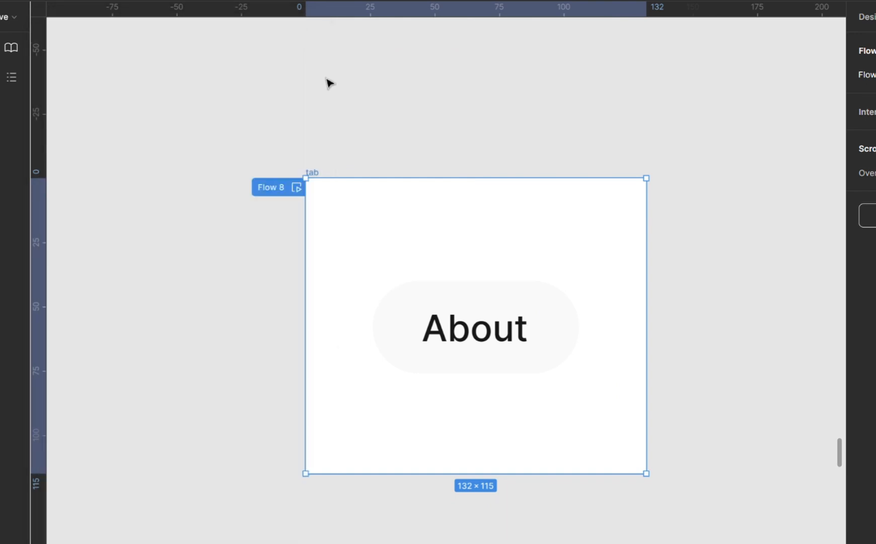
{"action": "key", "text": "shift+e"}
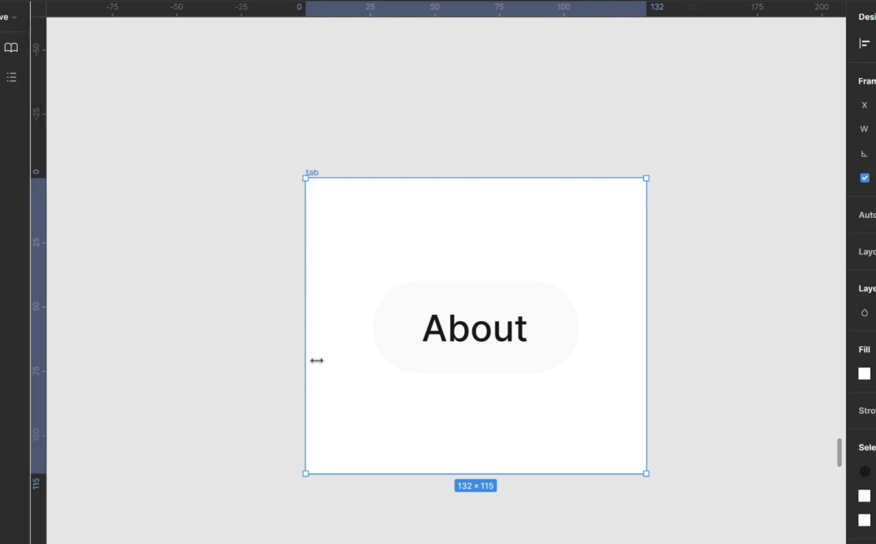
Move the About instance out of the tab frame into the website's navigation row, between the existing About and Pricing tabs
{"action": "scroll", "coordinate": [316, 360], "scroll_direction": "down", "scroll_amount": 5, "text": "ctrl"}
{"action": "scroll", "coordinate": [315, 360], "scroll_direction": "down", "scroll_amount": 4}
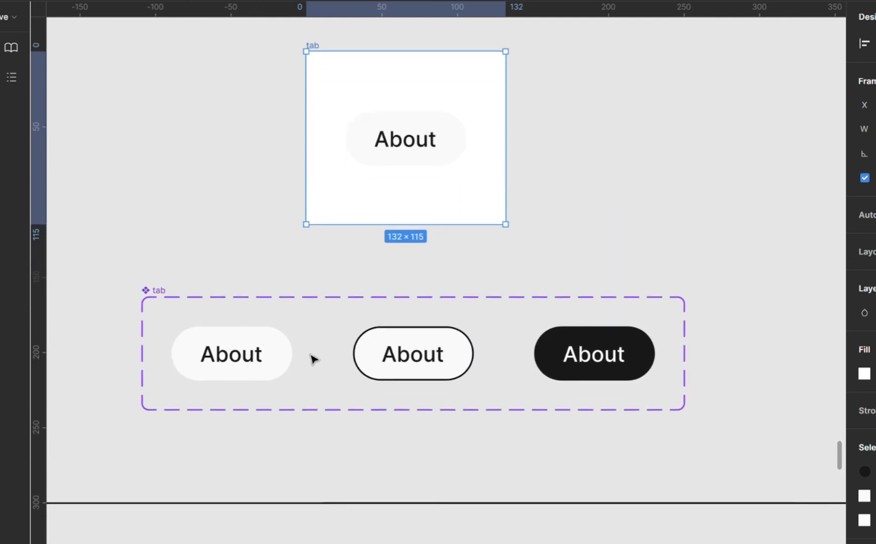
{"action": "scroll", "coordinate": [313, 358], "scroll_direction": "down", "scroll_amount": 5}
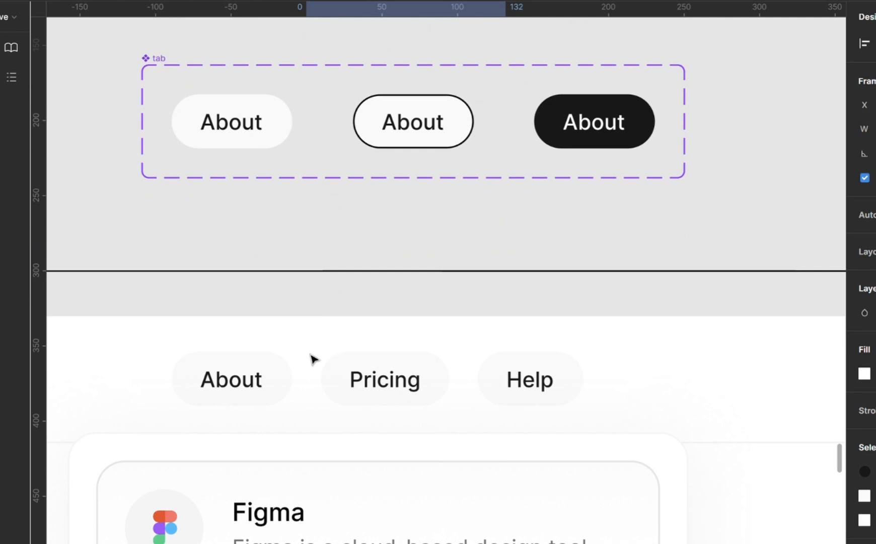
{"action": "scroll", "coordinate": [290, 397], "scroll_direction": "up", "scroll_amount": 3}
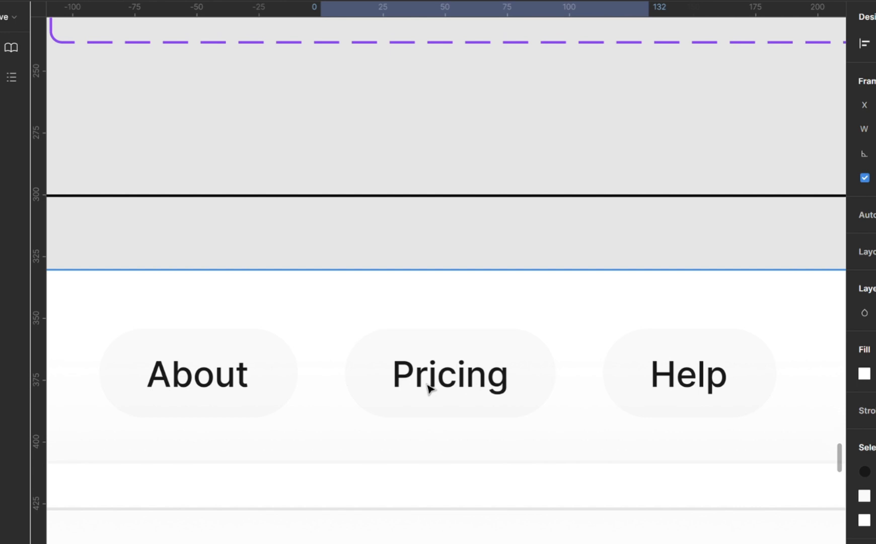
{"action": "scroll", "coordinate": [428, 388], "scroll_direction": "down", "scroll_amount": 5}
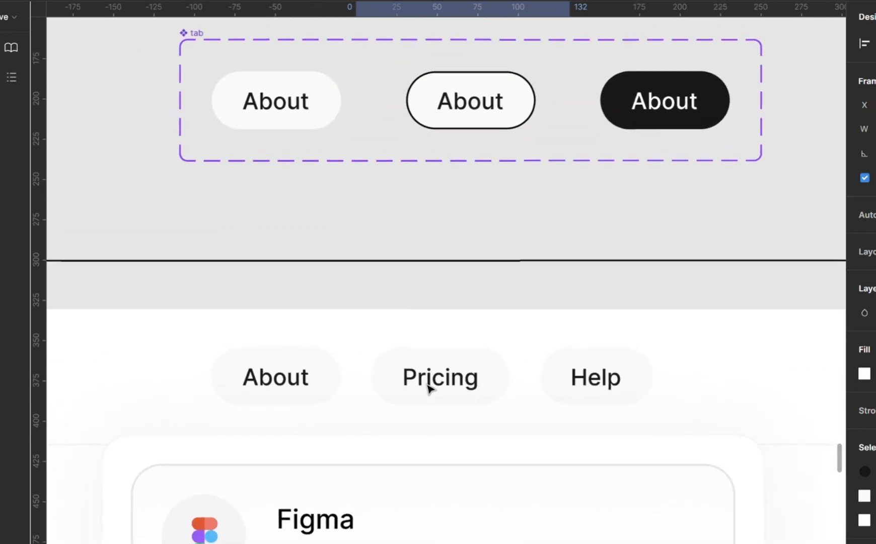
{"action": "scroll", "coordinate": [428, 388], "scroll_direction": "down", "scroll_amount": 5}
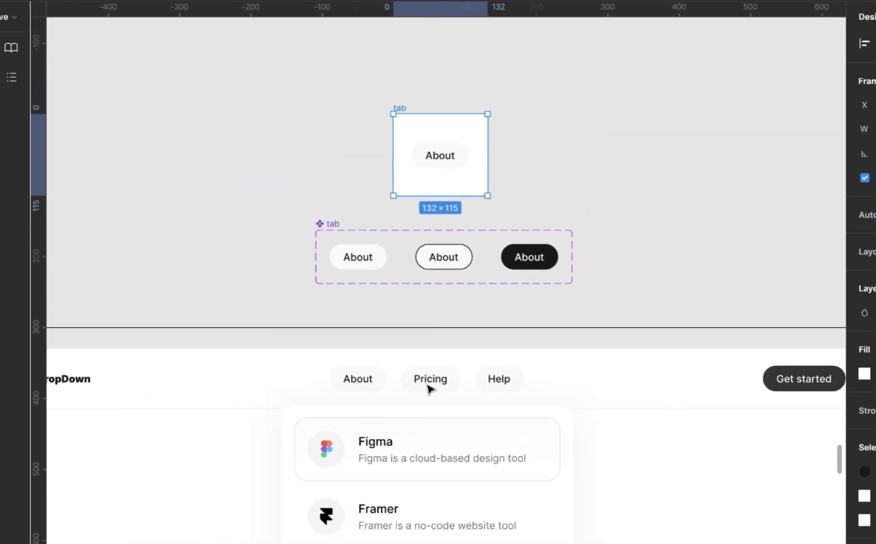
{"action": "left_click", "coordinate": [443, 158]}
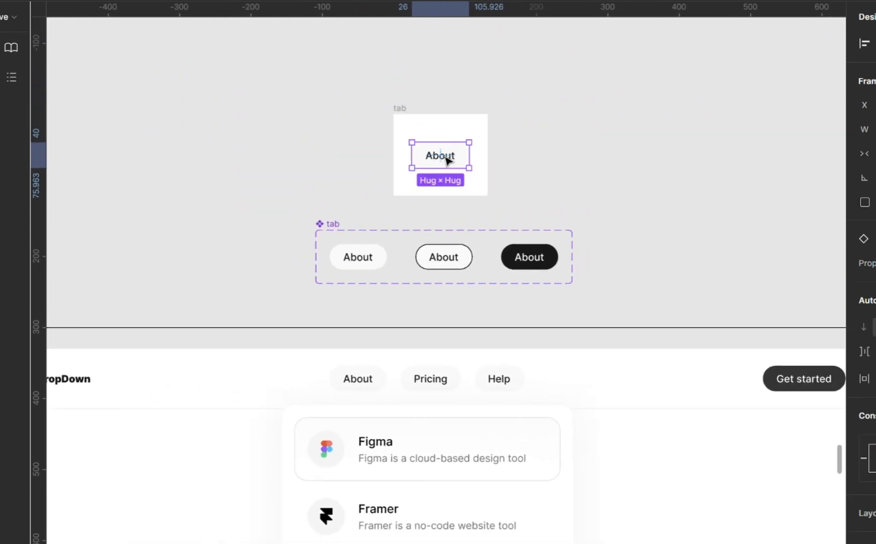
{"action": "left_click_drag", "start_coordinate": [447, 160], "coordinate": [405, 388]}
{"action": "scroll", "coordinate": [405, 388], "scroll_direction": "up", "scroll_amount": 5}
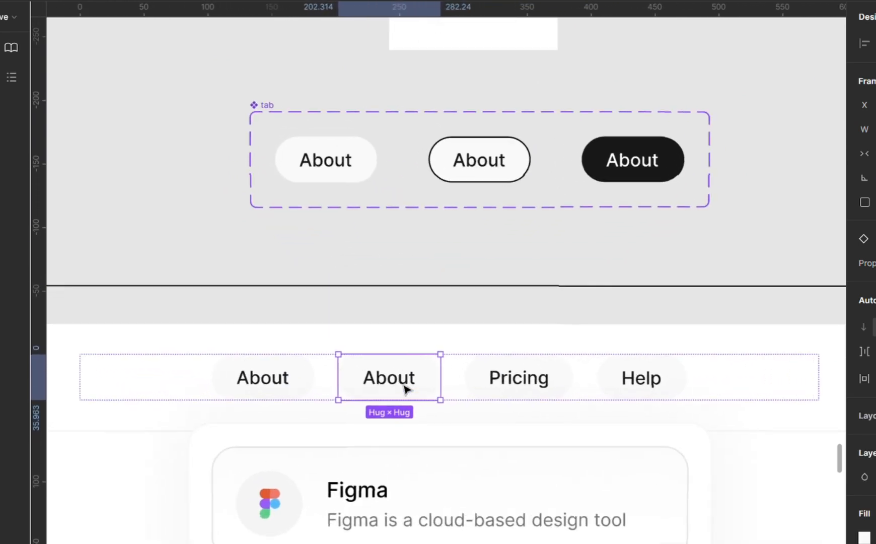
Delete the original About tab from the website's navigation row, keeping the tab component instance
{"action": "left_click", "coordinate": [250, 393]}
{"action": "key", "text": "Delete"}
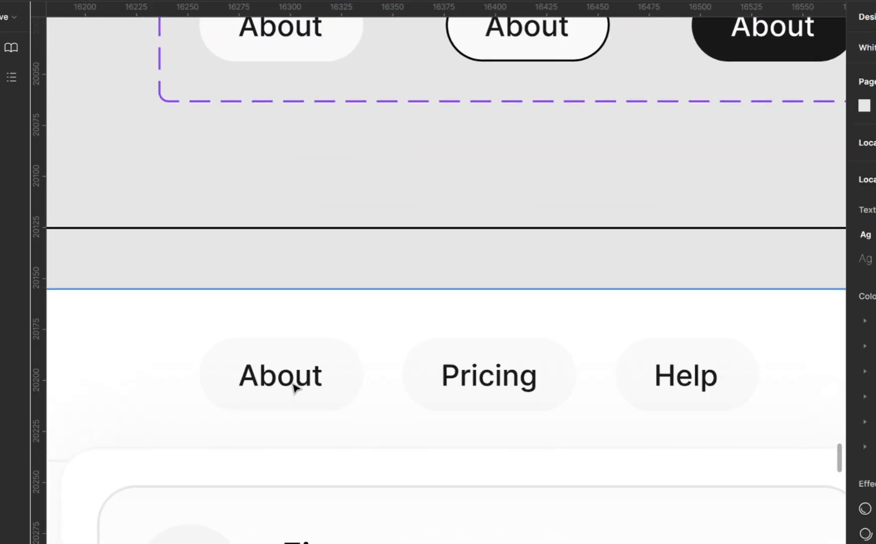
{"action": "left_click", "coordinate": [354, 398]}
{"action": "right_click", "coordinate": [353, 398]}
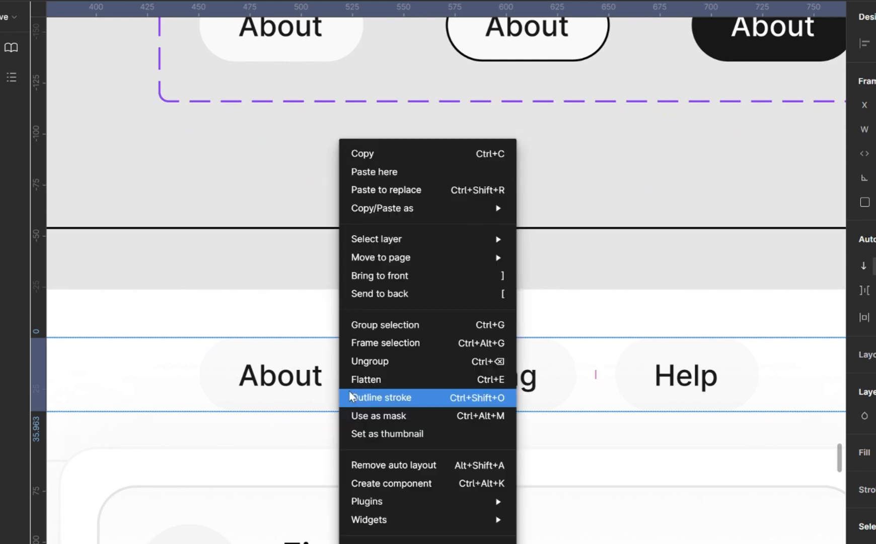
Duplicate the About tab instance twice within the website's navigation row
{"action": "left_click", "coordinate": [283, 375]}
{"action": "left_click", "coordinate": [284, 377]}
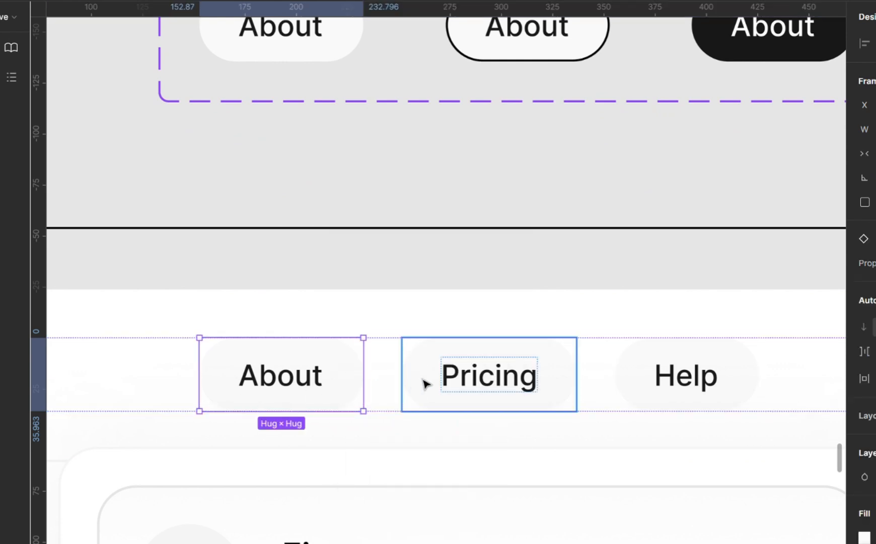
{"action": "key", "text": "alt"}
{"action": "key", "text": "ctrl+d"}
{"action": "key", "text": "ctrl+d"}
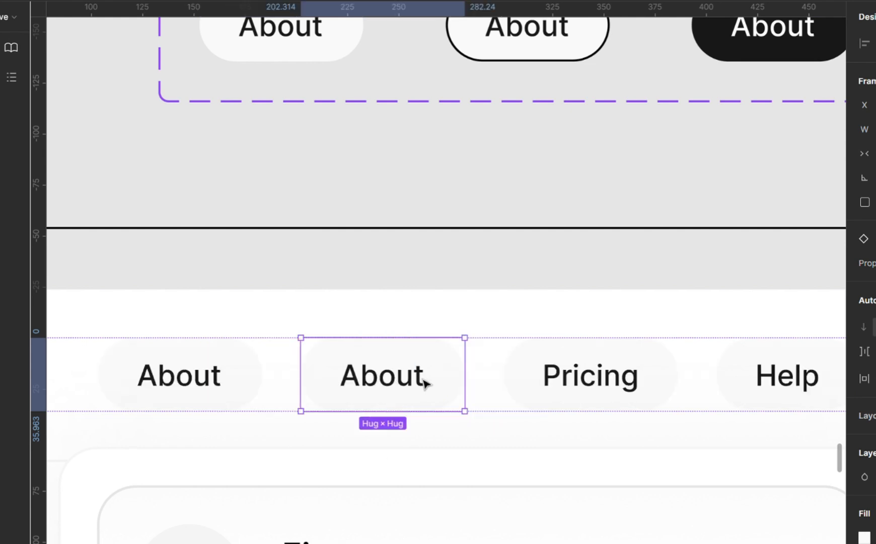
Change the labels of the second and third About instances to Pricing and Help, copying the Pricing text from the old tab
{"action": "scroll", "coordinate": [425, 383], "scroll_direction": "down", "scroll_amount": 3}
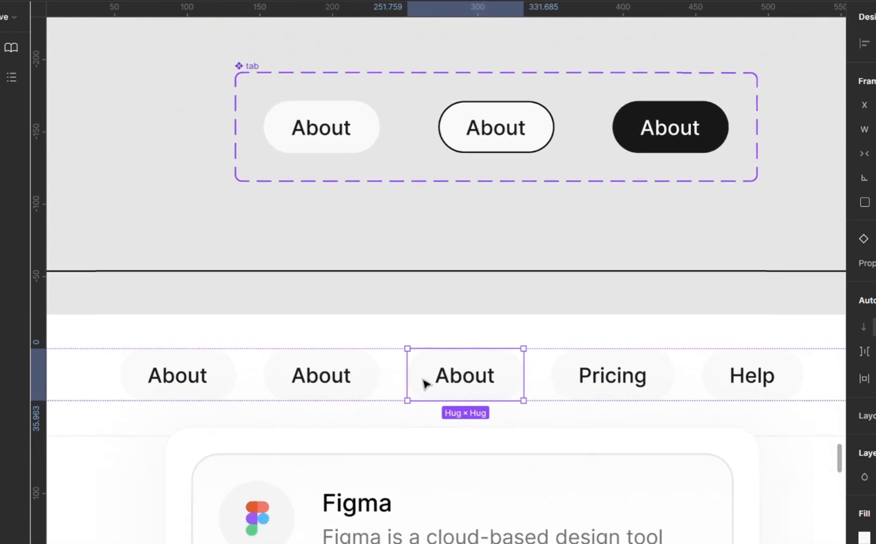
{"action": "double_click", "coordinate": [627, 381]}
{"action": "key", "text": "ctrl+c"}
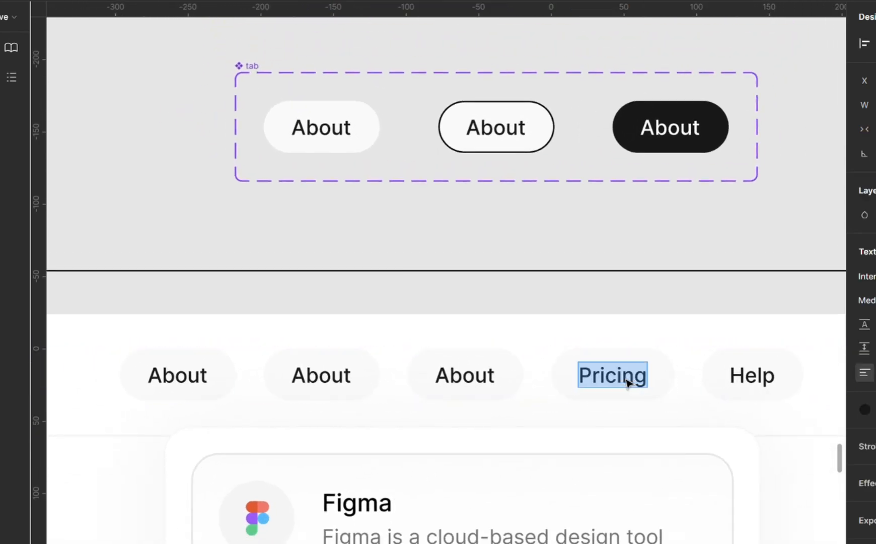
{"action": "double_click", "coordinate": [344, 379]}
{"action": "key", "text": "ctrl+v"}
{"action": "key", "text": "Delete"}
{"action": "key", "text": "Delete"}
{"action": "double_click", "coordinate": [466, 383]}
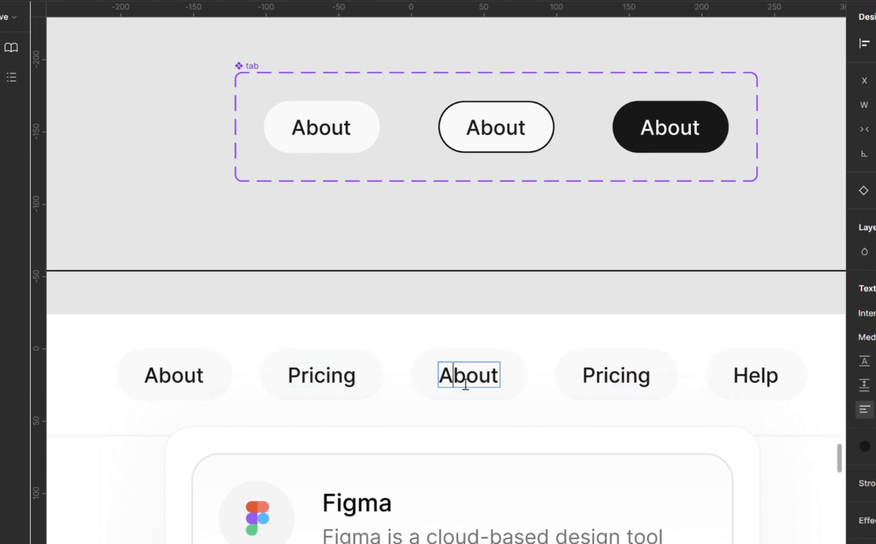
{"action": "type", "text": "Help"}
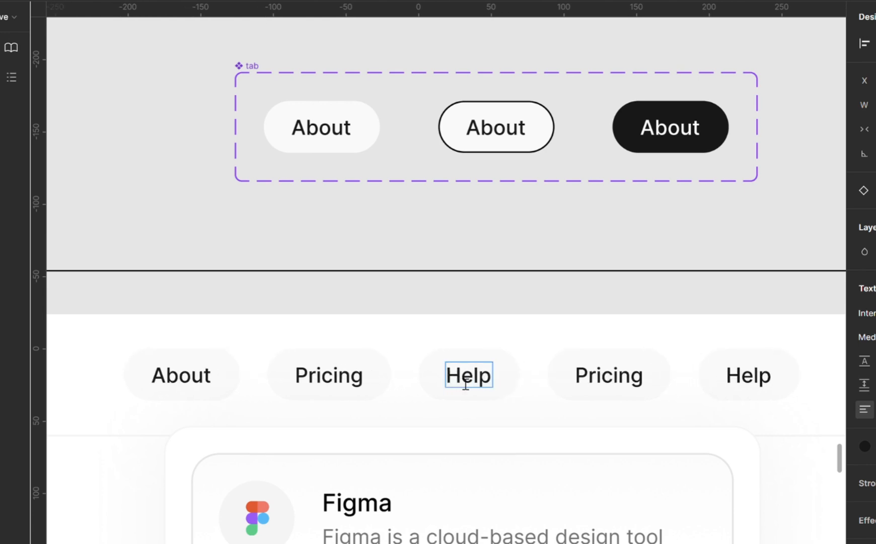
{"action": "key", "text": "Escape"}
Delete the original Pricing and Help tabs at the end of the navigation row
{"action": "left_click", "coordinate": [577, 385]}
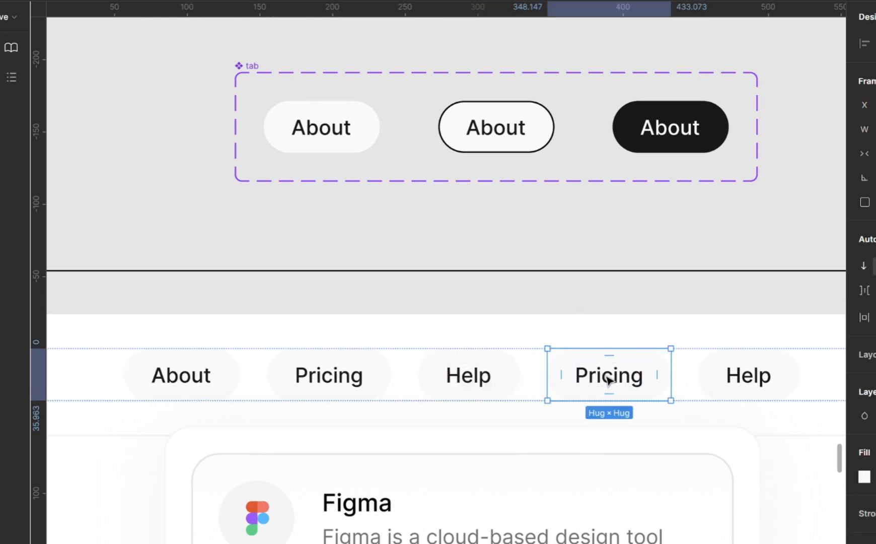
{"action": "left_click", "coordinate": [740, 378], "text": "shift"}
{"action": "key", "text": "Delete"}
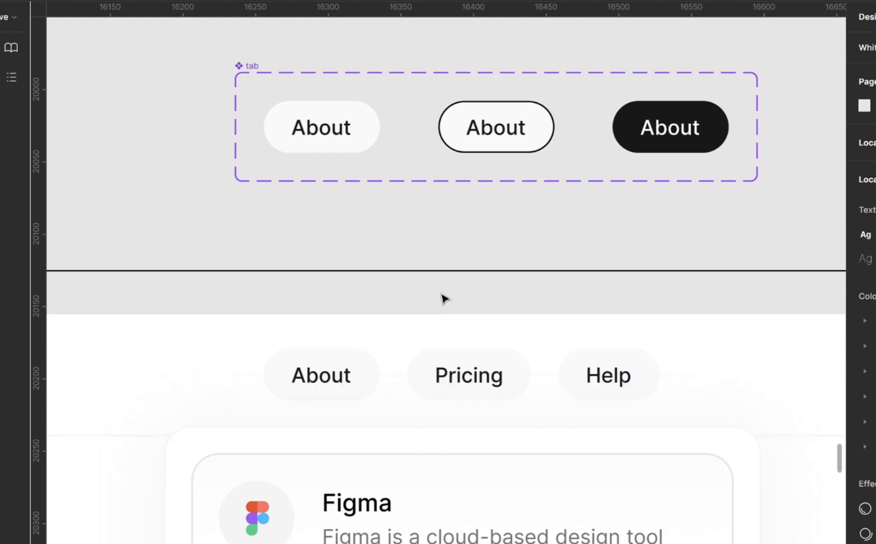
Ungroup the outer dropdown frame so the website frame sits directly on the canvas
{"action": "scroll", "coordinate": [444, 297], "scroll_direction": "down", "scroll_amount": 5}
{"action": "scroll", "coordinate": [443, 297], "scroll_direction": "up", "scroll_amount": 3}
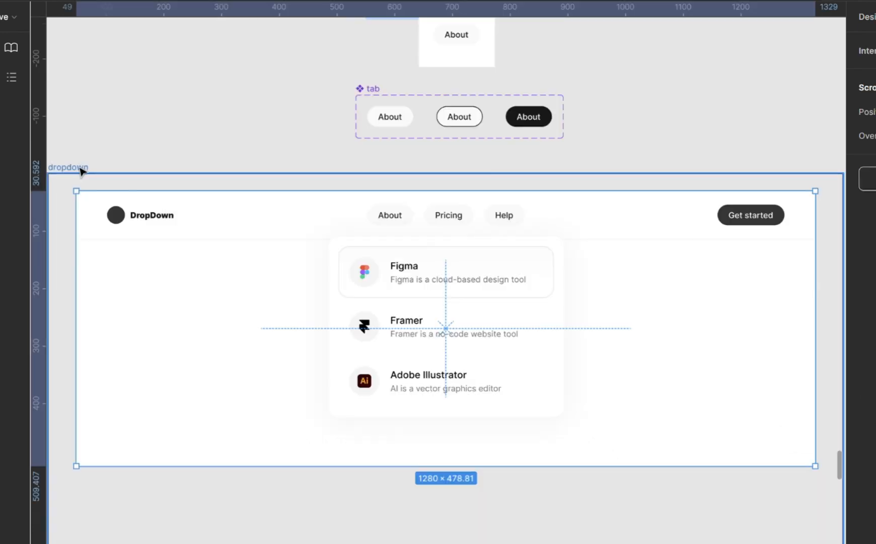
{"action": "left_click", "coordinate": [79, 167]}
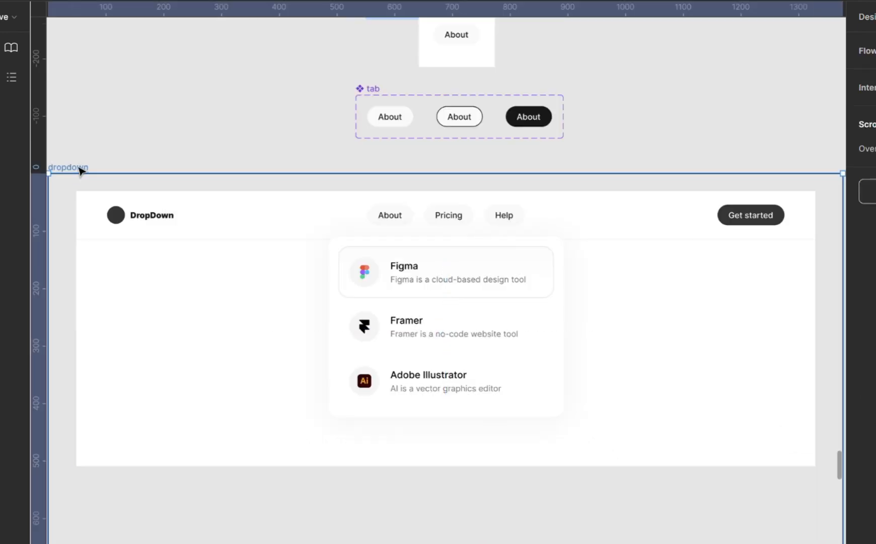
{"action": "key", "text": "ctrl+shift+g"}
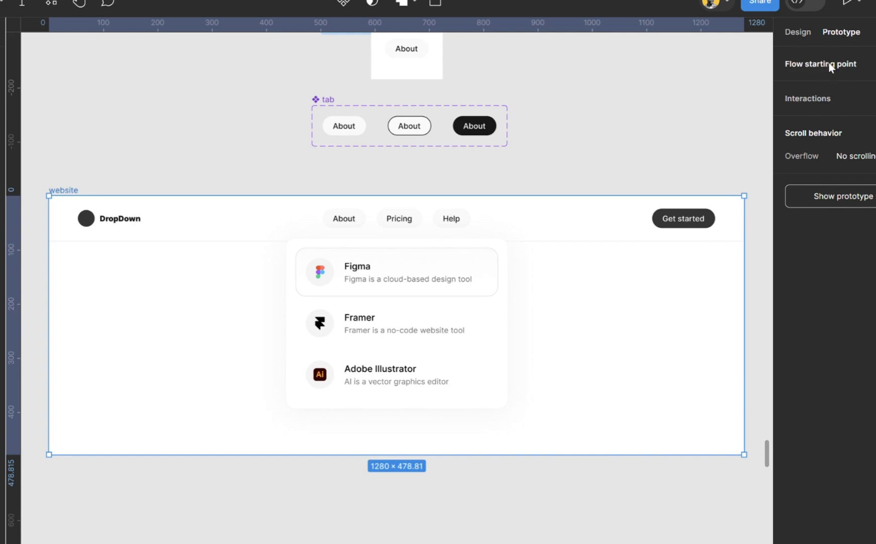
Add a flow starting point to the website frame and test its About, Pricing and Help tabs in a preview
{"action": "left_click", "coordinate": [829, 62]}
{"action": "left_click", "coordinate": [39, 201]}
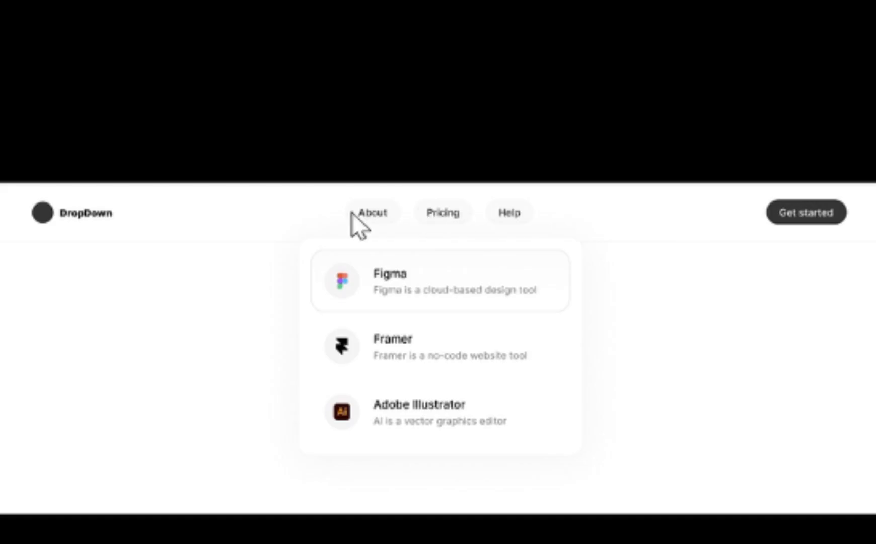
{"action": "left_click", "coordinate": [373, 212]}
{"action": "left_click", "coordinate": [443, 212]}
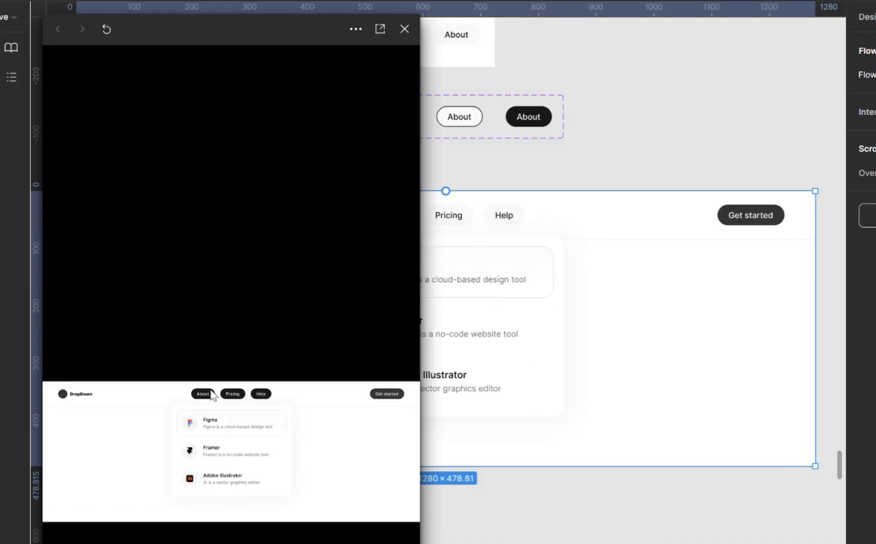
{"action": "left_click", "coordinate": [404, 29]}
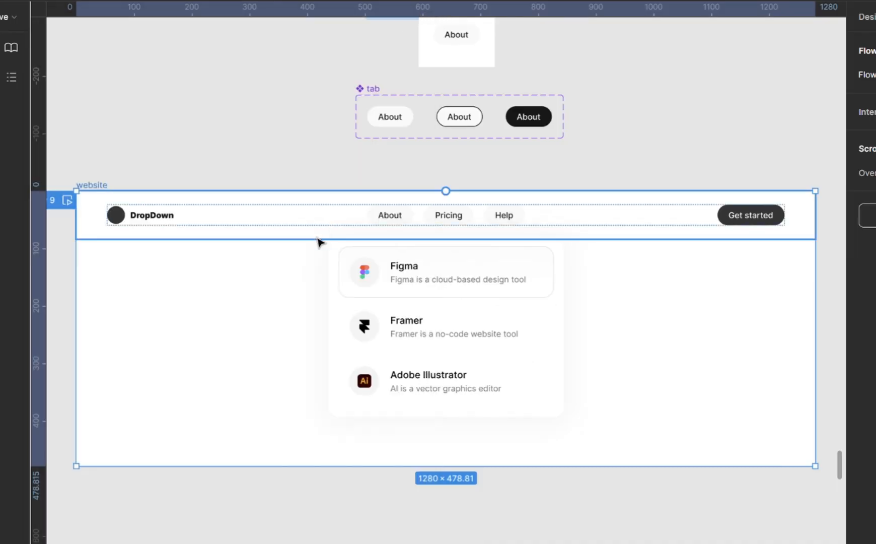
{"action": "left_click", "coordinate": [865, 21]}
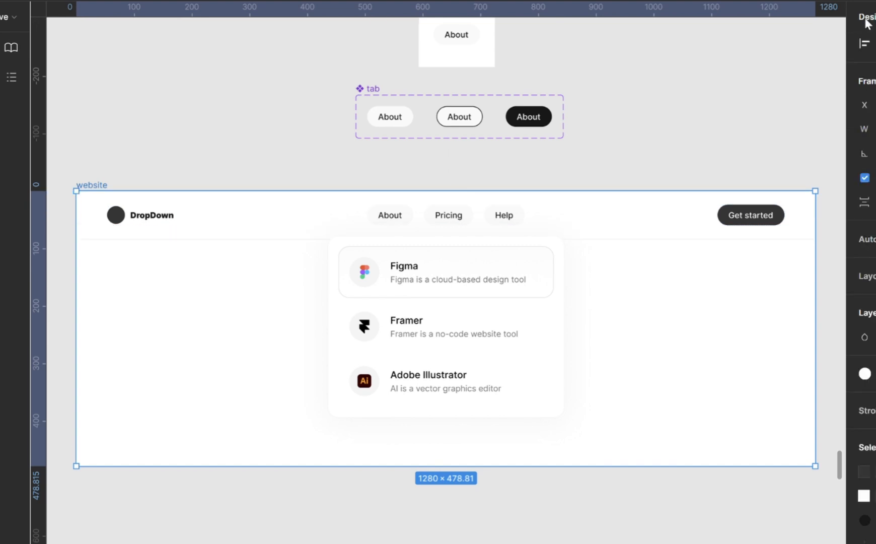
Move the frame holding the About, Pricing and Help tabs out of the website onto empty canvas above the tab frame
{"action": "scroll", "coordinate": [478, 187], "scroll_direction": "up", "scroll_amount": 3}
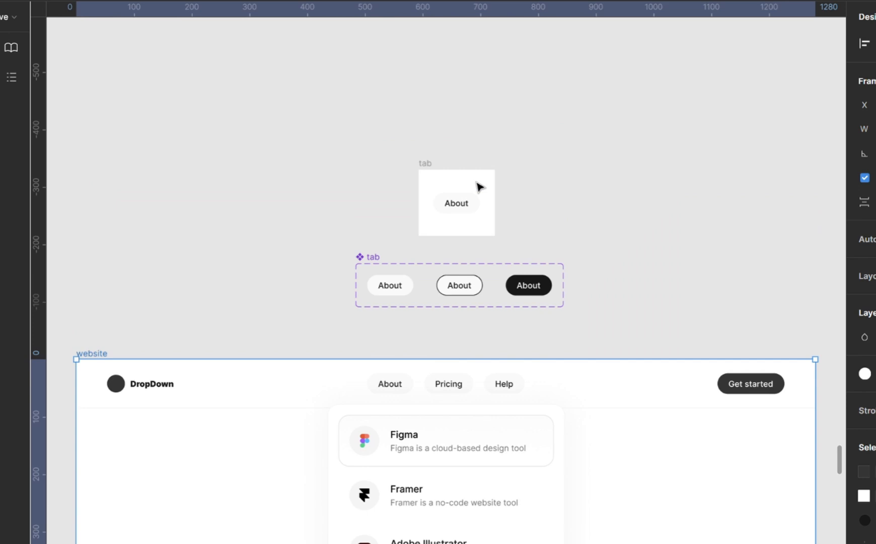
{"action": "scroll", "coordinate": [456, 348], "scroll_direction": "up", "scroll_amount": 4}
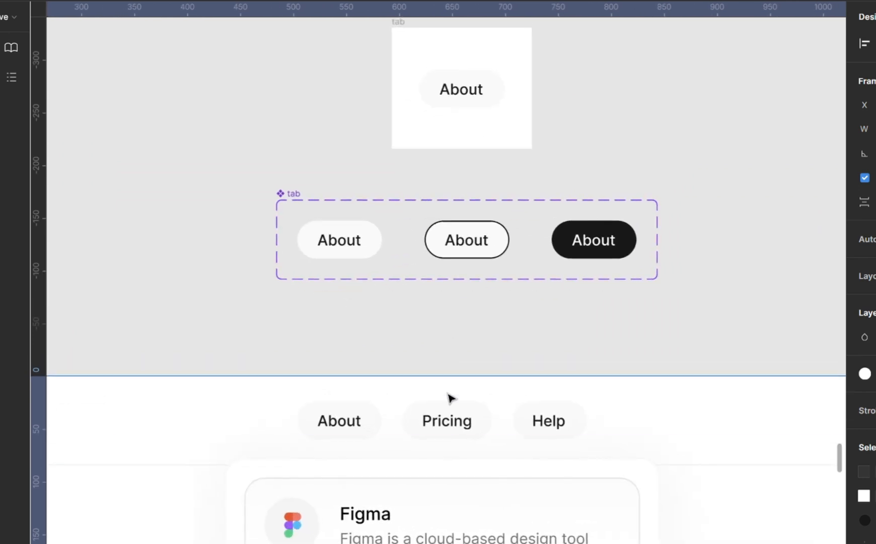
{"action": "left_click", "coordinate": [450, 425]}
{"action": "right_click", "coordinate": [447, 424]}
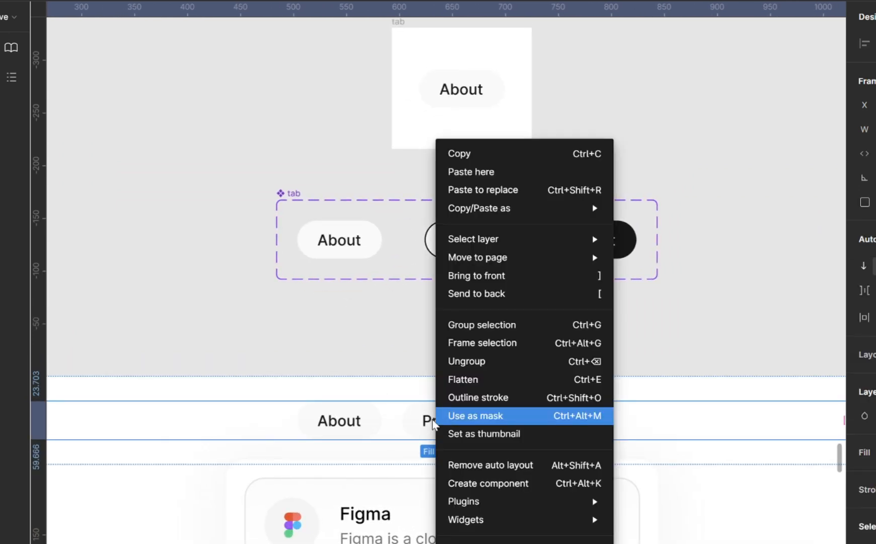
{"action": "left_click", "coordinate": [411, 427]}
{"action": "right_click", "coordinate": [404, 420]}
{"action": "left_click", "coordinate": [362, 414]}
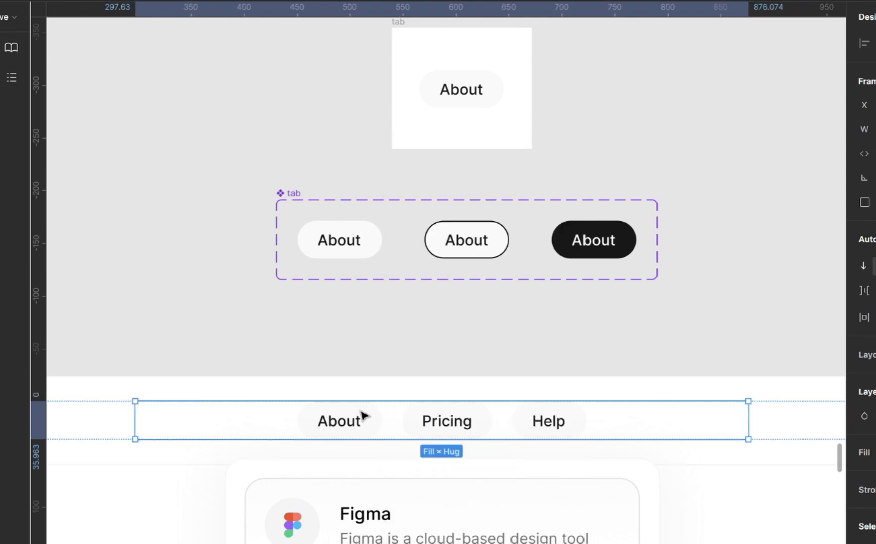
{"action": "left_click_drag", "start_coordinate": [365, 429], "coordinate": [680, 65]}
{"action": "scroll", "coordinate": [607, 37], "scroll_direction": "up", "scroll_amount": 4}
{"action": "left_click_drag", "start_coordinate": [649, 260], "coordinate": [399, 112]}
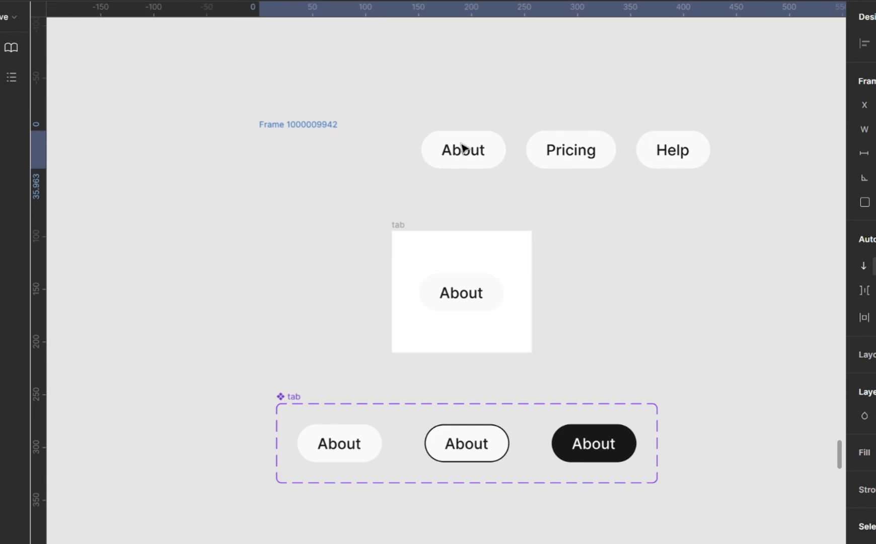
{"action": "scroll", "coordinate": [399, 112], "scroll_direction": "up", "scroll_amount": 5}
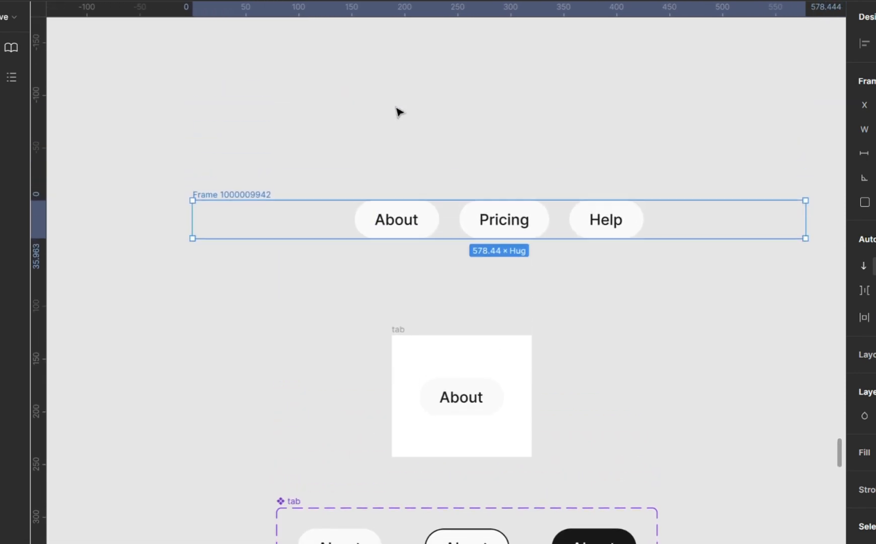
{"action": "left_click_drag", "start_coordinate": [407, 295], "coordinate": [380, 98]}
{"action": "key", "text": "shift+2"}
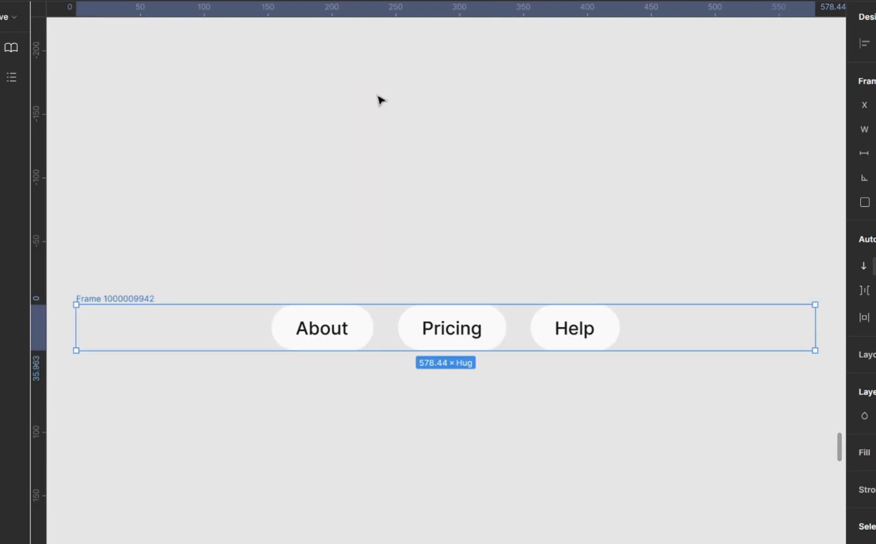
Rename the separated navigation row frame as About
{"action": "double_click", "coordinate": [154, 300]}
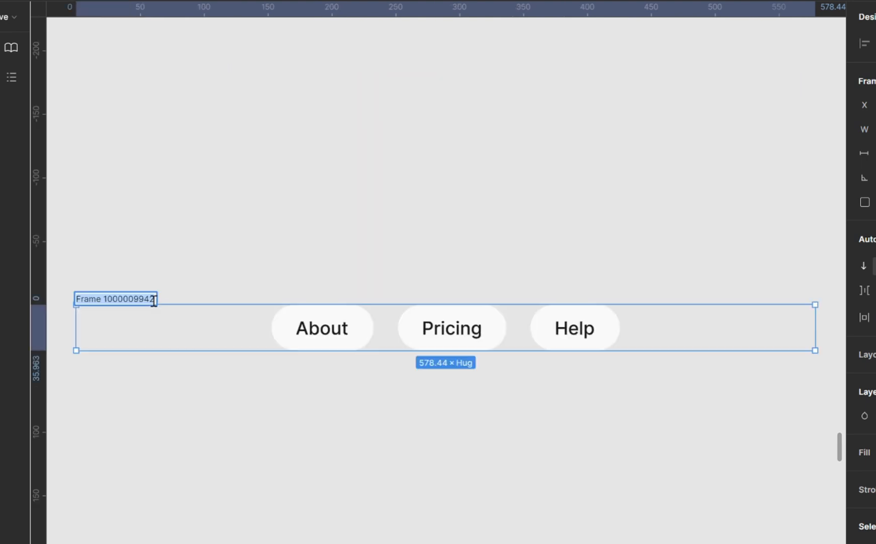
{"action": "type", "text": "About"}
{"action": "key", "text": "Return"}
Duplicate the About row frame twice, stacking the copies below it with gaps of about 34 px
{"action": "scroll", "coordinate": [393, 275], "scroll_direction": "down", "scroll_amount": 3}
{"action": "scroll", "coordinate": [392, 275], "scroll_direction": "right", "scroll_amount": 4}
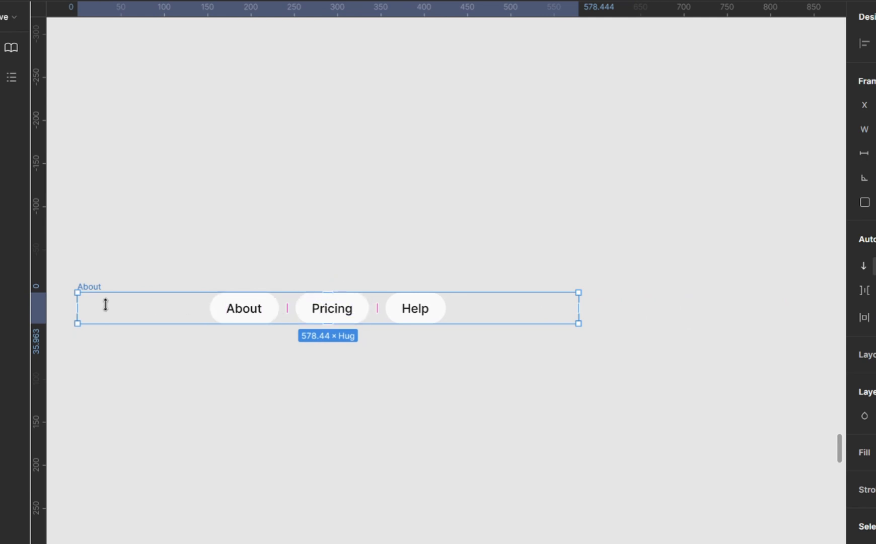
{"action": "scroll", "coordinate": [172, 262], "scroll_direction": "left", "scroll_amount": 5}
{"action": "scroll", "coordinate": [215, 260], "scroll_direction": "right", "scroll_amount": 3}
{"action": "key", "text": "ctrl+d"}
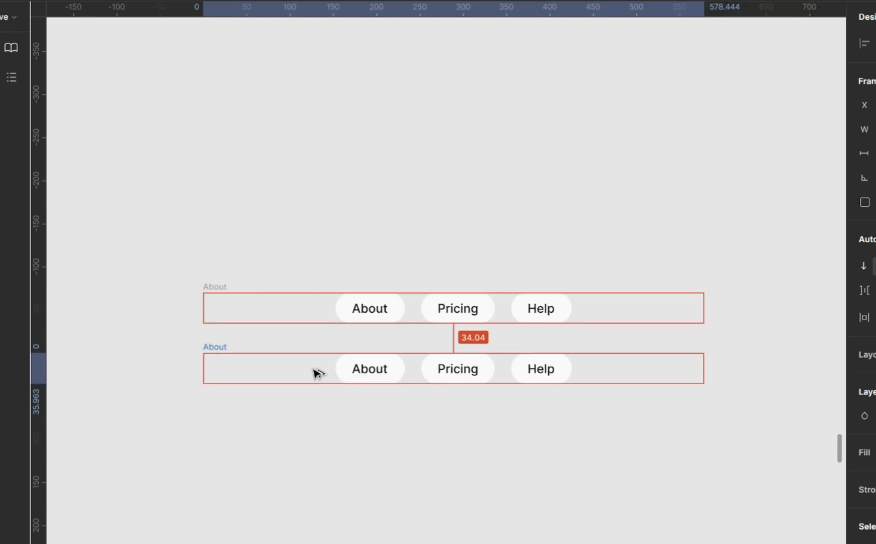
{"action": "key", "text": "ctrl+d"}
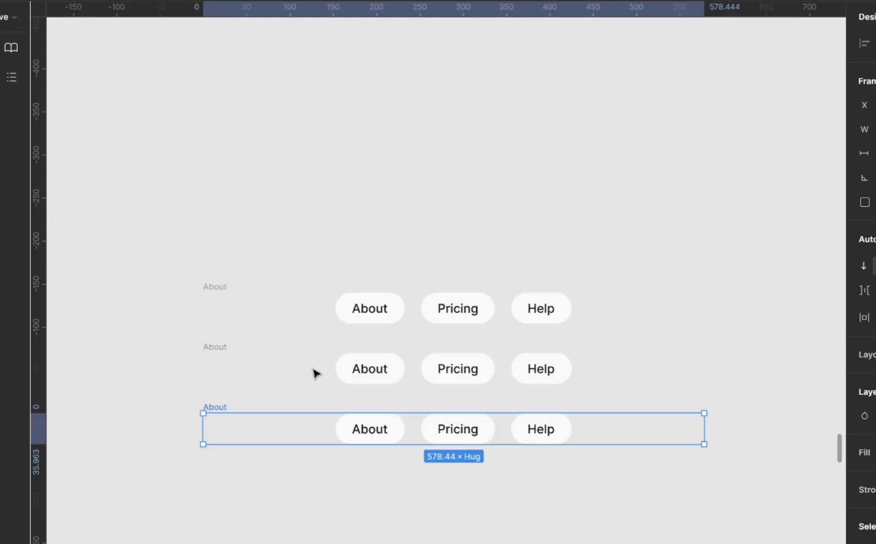
Rename the middle row frame as pricing and the lowest row frame after its Help tab
{"action": "double_click", "coordinate": [226, 349]}
{"action": "type", "text": "pr"}
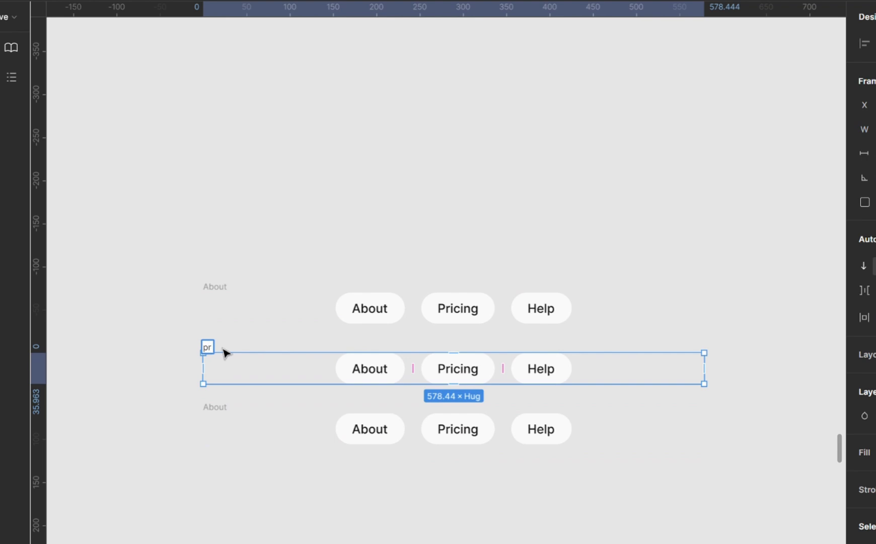
{"action": "type", "text": "icing"}
{"action": "key", "text": "Return"}
{"action": "double_click", "coordinate": [222, 407]}
{"action": "type", "text": "h"}
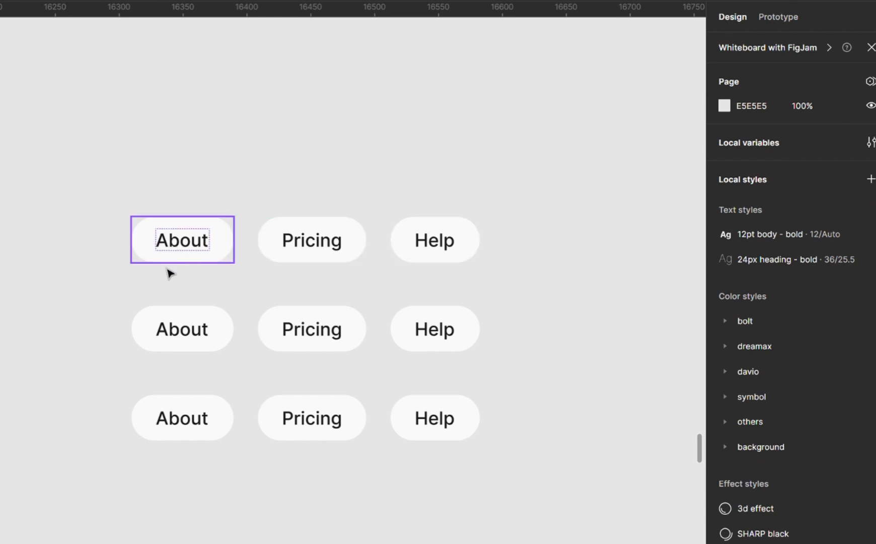
Set the About tab in the first row to the active variant
{"action": "left_click", "coordinate": [217, 262]}
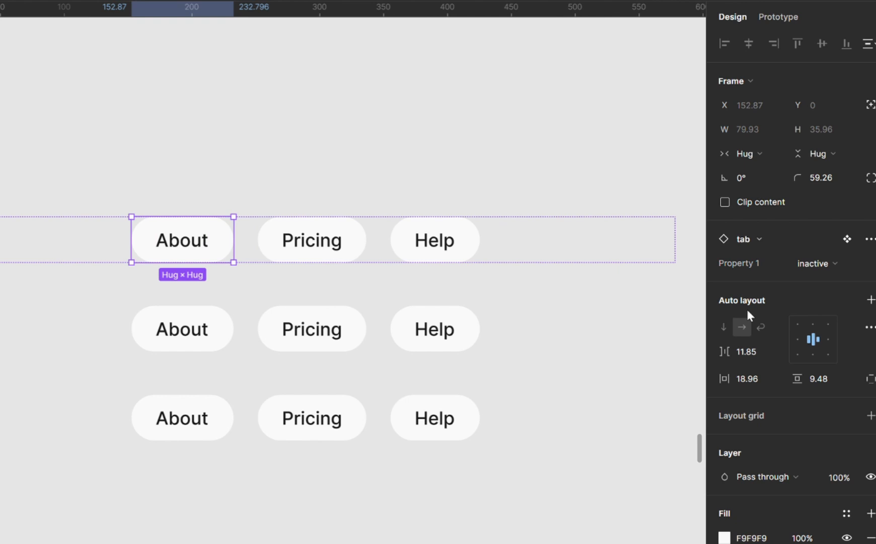
{"action": "left_click", "coordinate": [816, 264]}
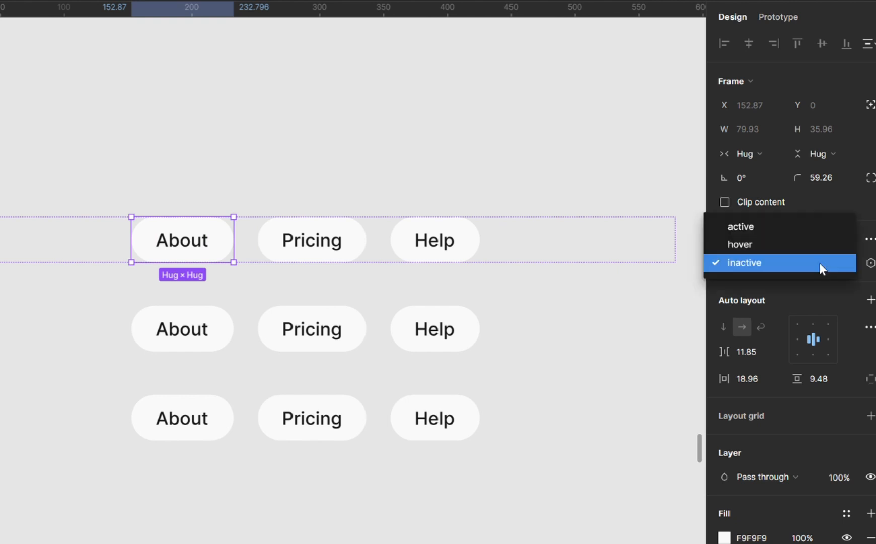
{"action": "left_click", "coordinate": [755, 228]}
{"action": "left_click", "coordinate": [397, 187]}
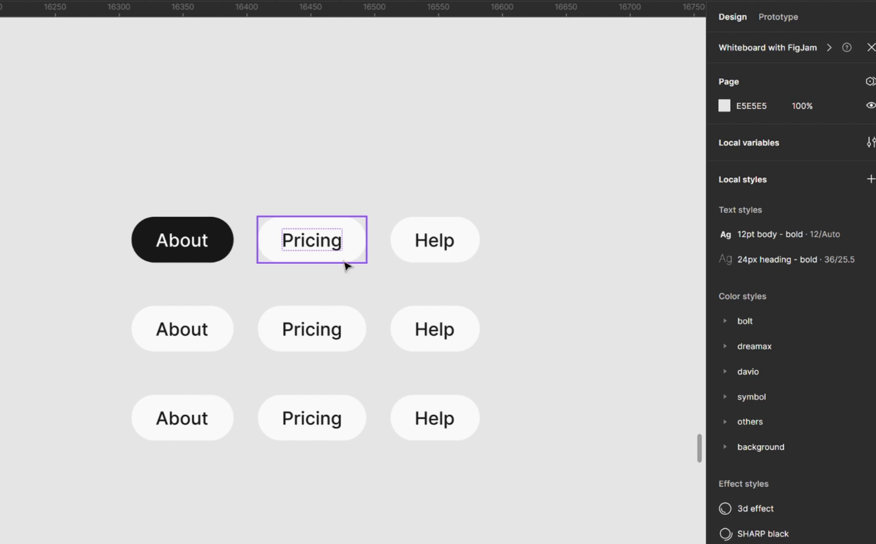
Set the Pricing tab in the second row and the Help tab in the third row to the active variant
{"action": "left_click", "coordinate": [340, 329]}
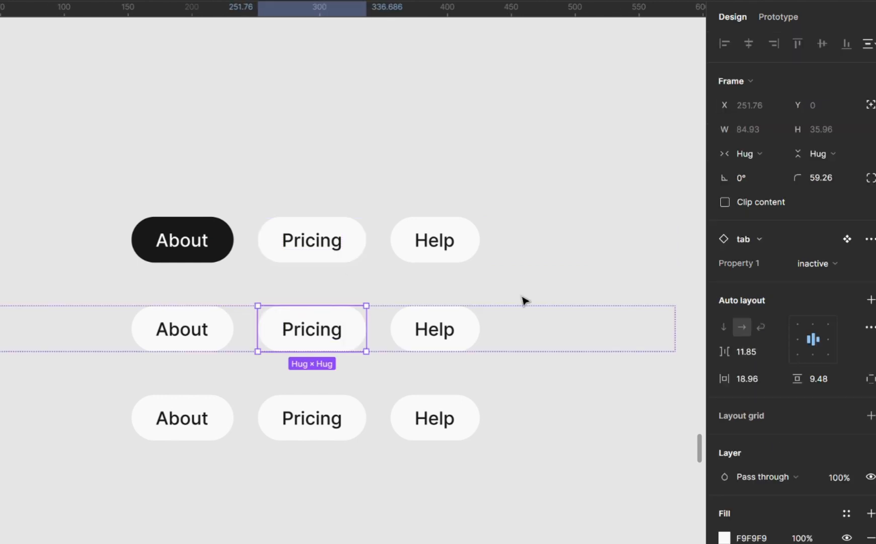
{"action": "left_click", "coordinate": [815, 263]}
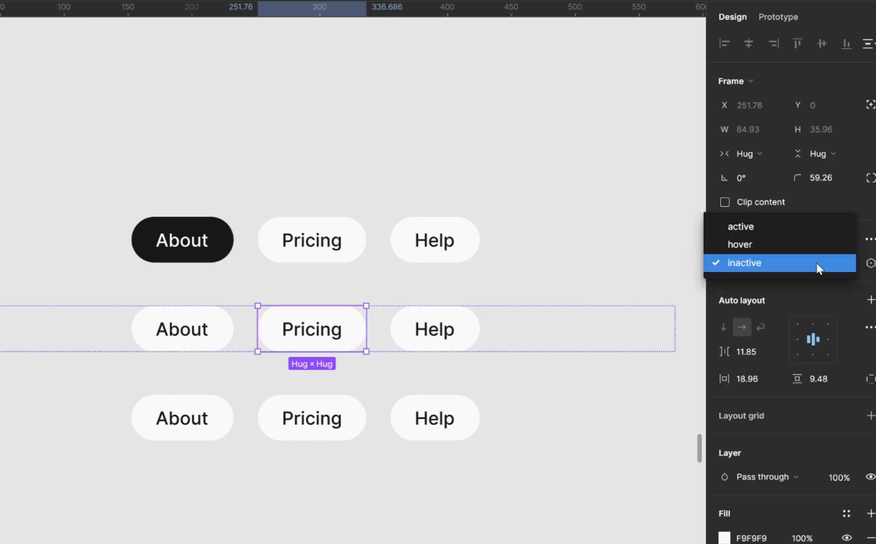
{"action": "left_click", "coordinate": [768, 227]}
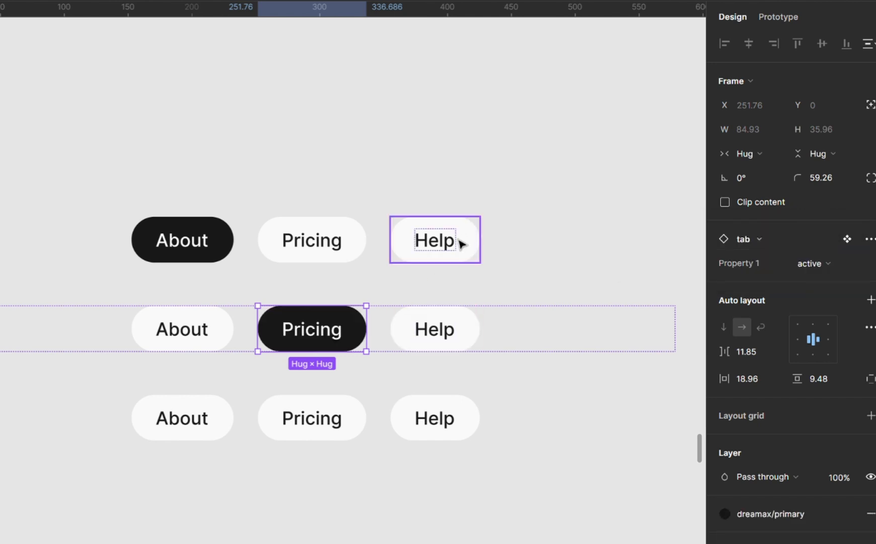
{"action": "left_click", "coordinate": [454, 414]}
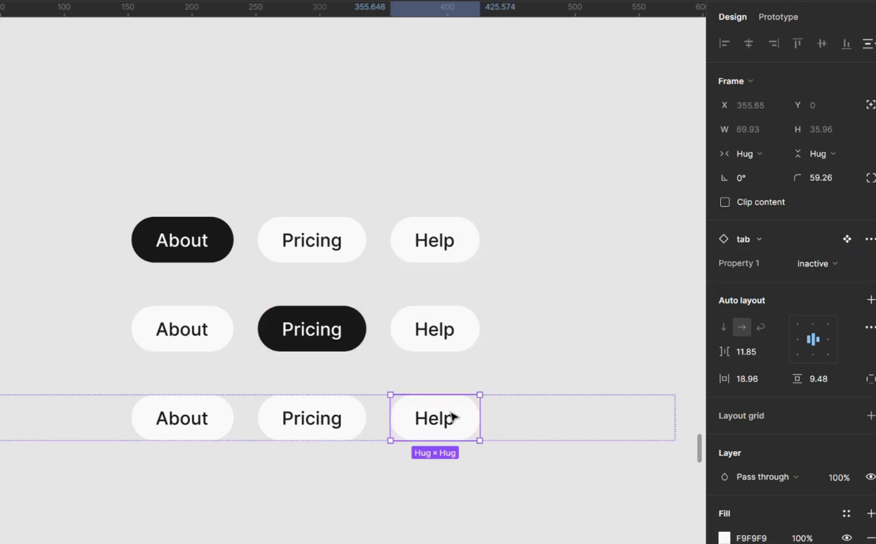
{"action": "left_click", "coordinate": [820, 256]}
{"action": "left_click", "coordinate": [771, 228]}
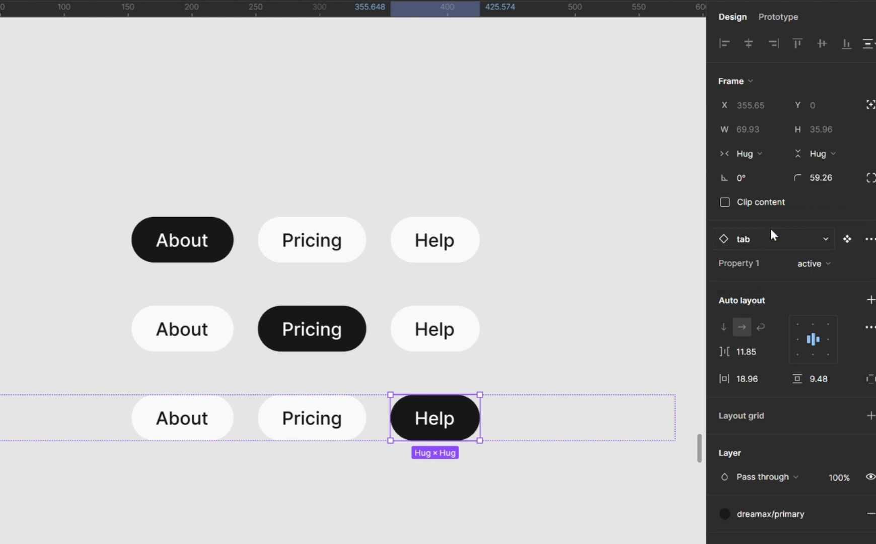
{"action": "left_click", "coordinate": [448, 162]}
Combine the About, pricing and help row frames into one component set
{"action": "scroll", "coordinate": [449, 162], "scroll_direction": "down", "scroll_amount": 5}
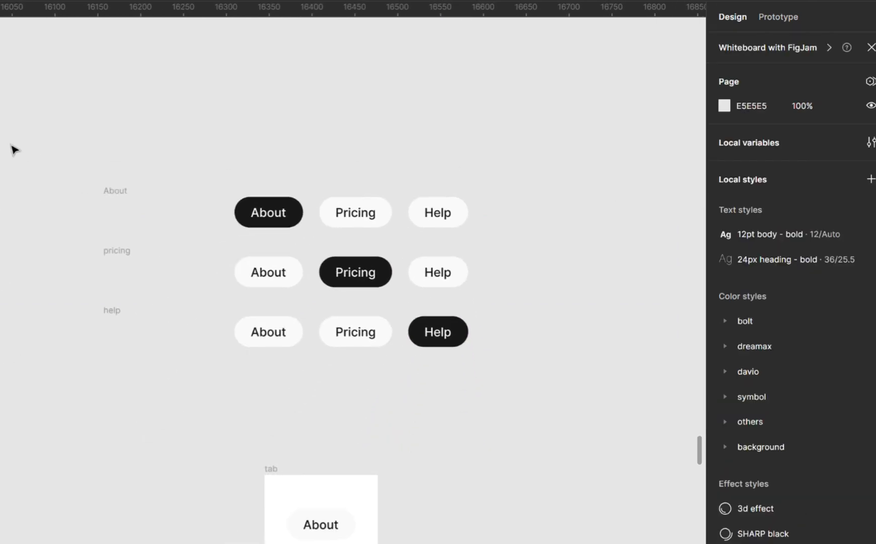
{"action": "left_click_drag", "start_coordinate": [63, 143], "coordinate": [660, 405]}
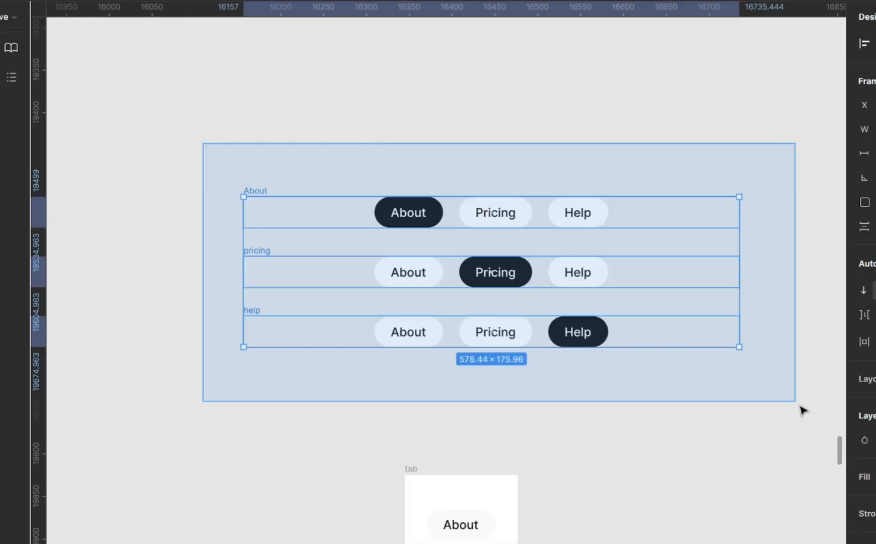
{"action": "left_click_drag", "start_coordinate": [802, 410], "coordinate": [801, 411]}
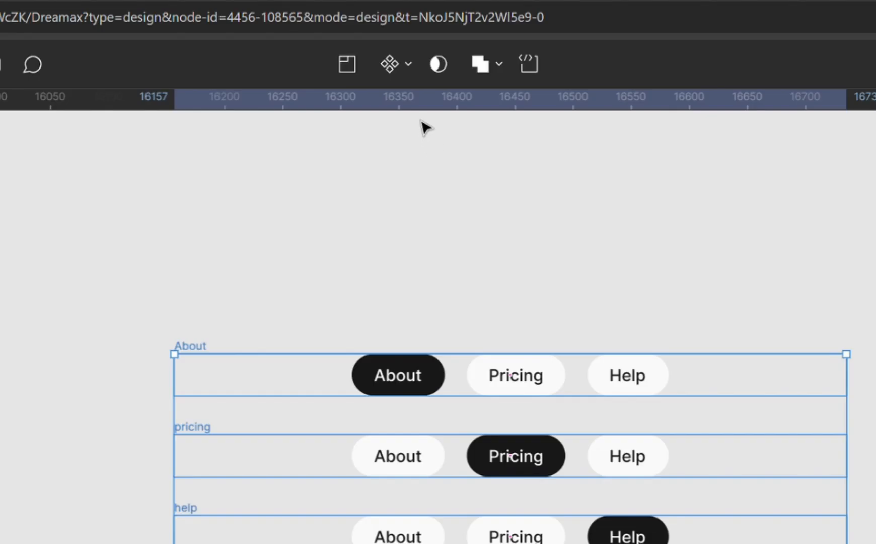
{"action": "left_click", "coordinate": [408, 62]}
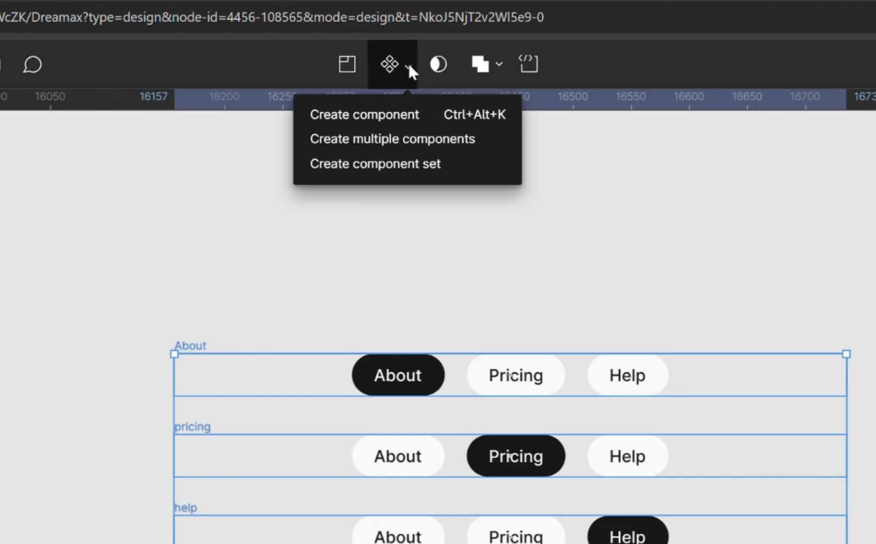
{"action": "left_click", "coordinate": [413, 165]}
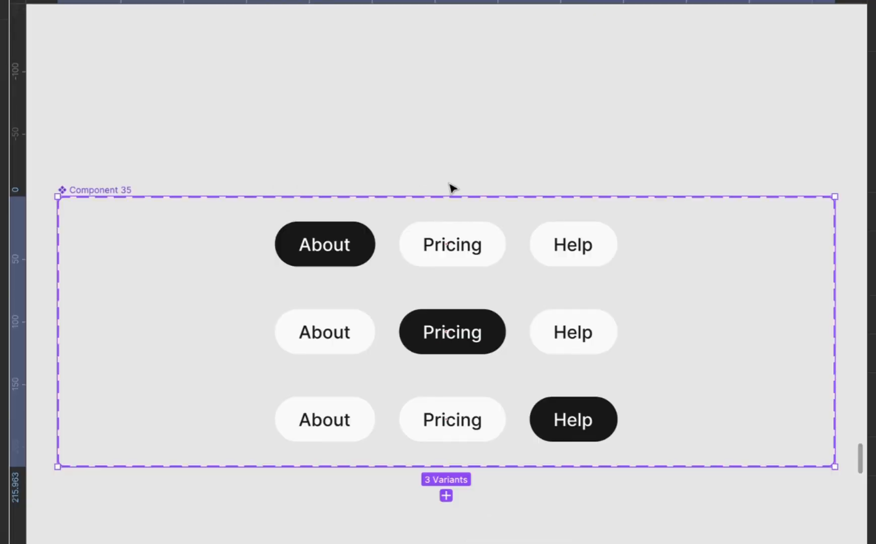
Check the three row variants in the new component set and rename the set as tabs
{"action": "scroll", "coordinate": [451, 188], "scroll_direction": "down", "scroll_amount": 2}
{"action": "left_click", "coordinate": [471, 240]}
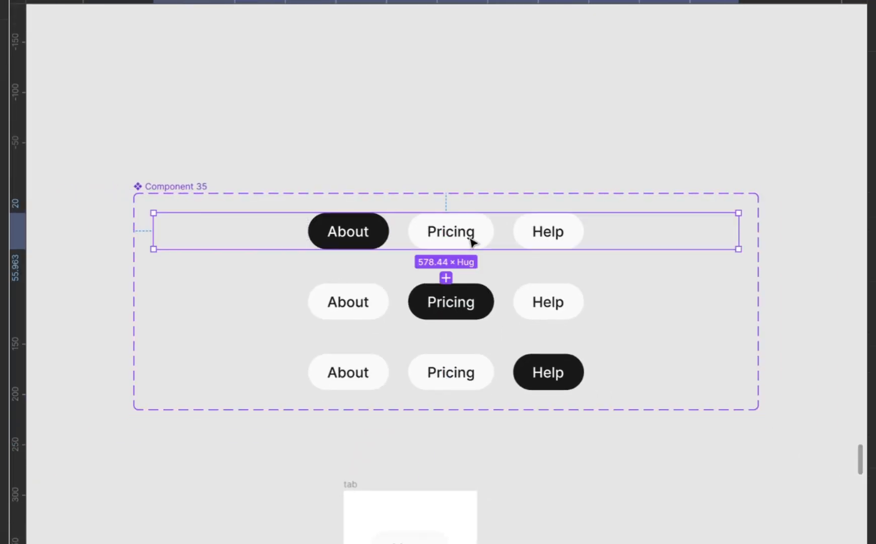
{"action": "left_click", "coordinate": [560, 317]}
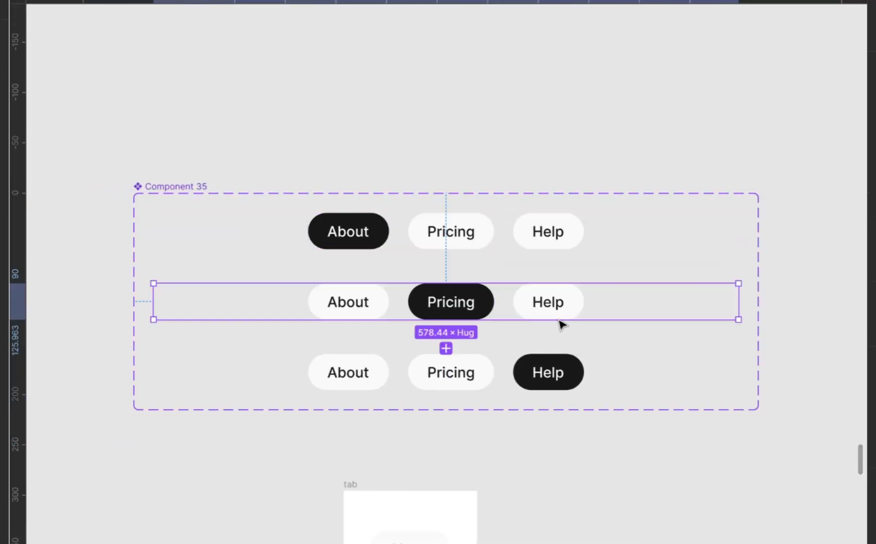
{"action": "left_click", "coordinate": [575, 373]}
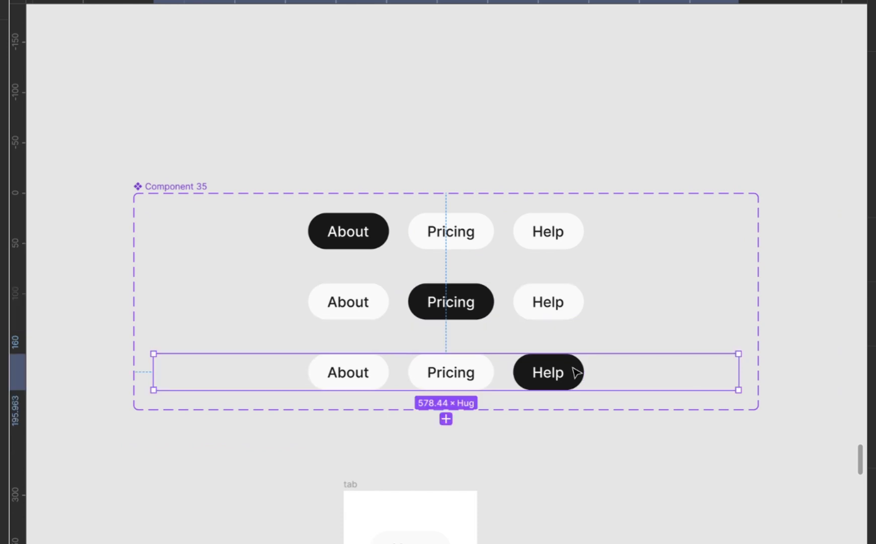
{"action": "double_click", "coordinate": [191, 186]}
{"action": "type", "text": "tabs"}
{"action": "key", "text": "Return"}
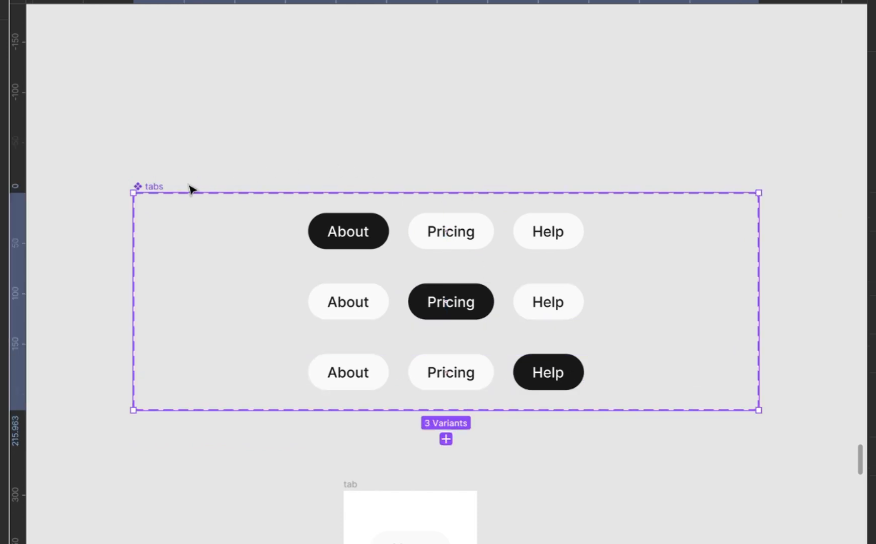
Paste a copy of the tabs set's About row into the website header and delete the old navigation row there
{"action": "scroll", "coordinate": [192, 190], "scroll_direction": "down", "scroll_amount": 5}
{"action": "left_click", "coordinate": [284, 146]}
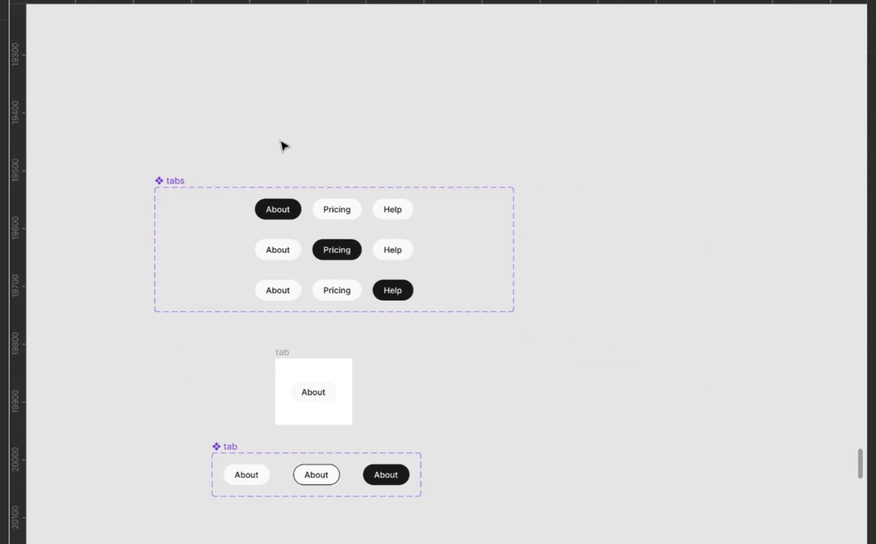
{"action": "scroll", "coordinate": [284, 146], "scroll_direction": "left", "scroll_amount": 4}
{"action": "scroll", "coordinate": [285, 147], "scroll_direction": "down", "scroll_amount": 6}
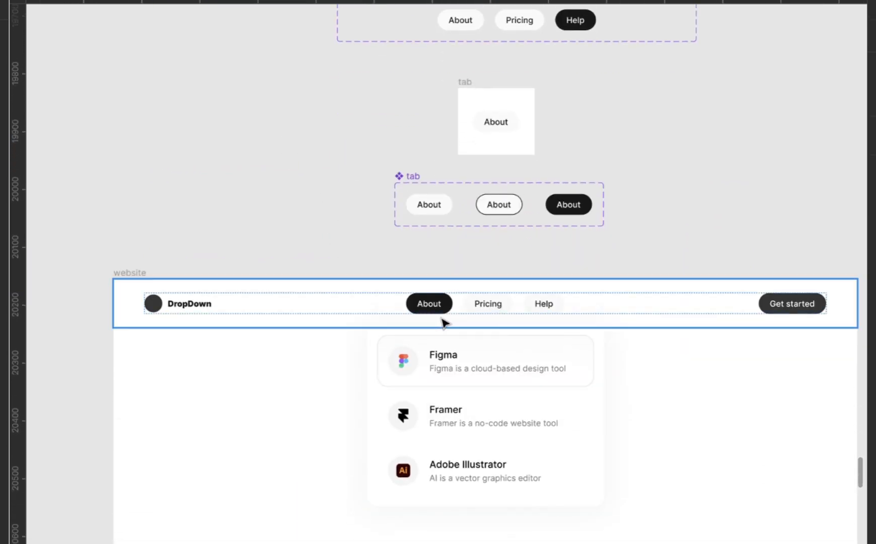
{"action": "scroll", "coordinate": [461, 314], "scroll_direction": "up", "scroll_amount": 5}
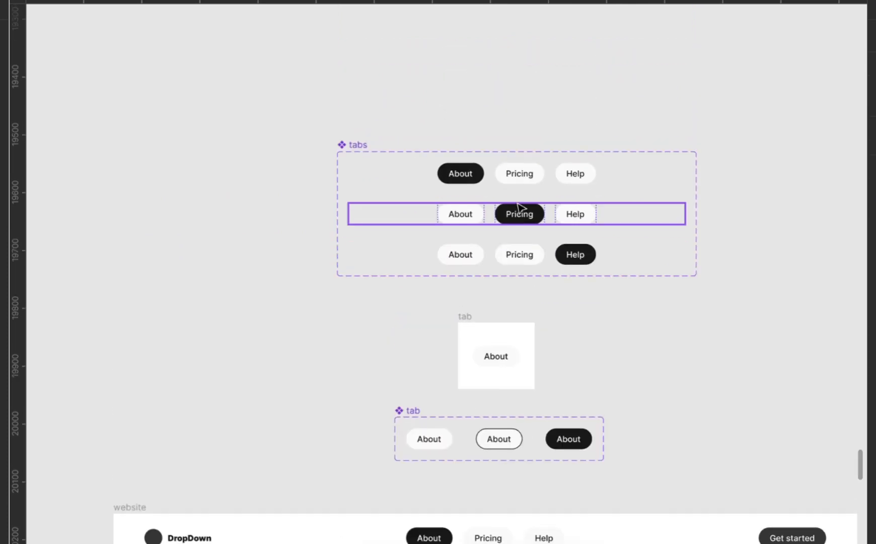
{"action": "left_click", "coordinate": [551, 175]}
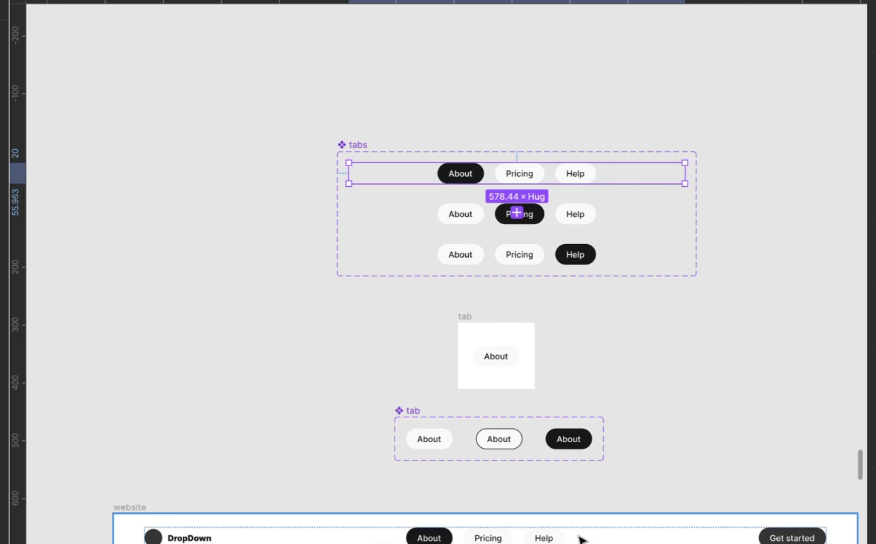
{"action": "left_click", "coordinate": [582, 539]}
{"action": "scroll", "coordinate": [581, 539], "scroll_direction": "down", "scroll_amount": 5}
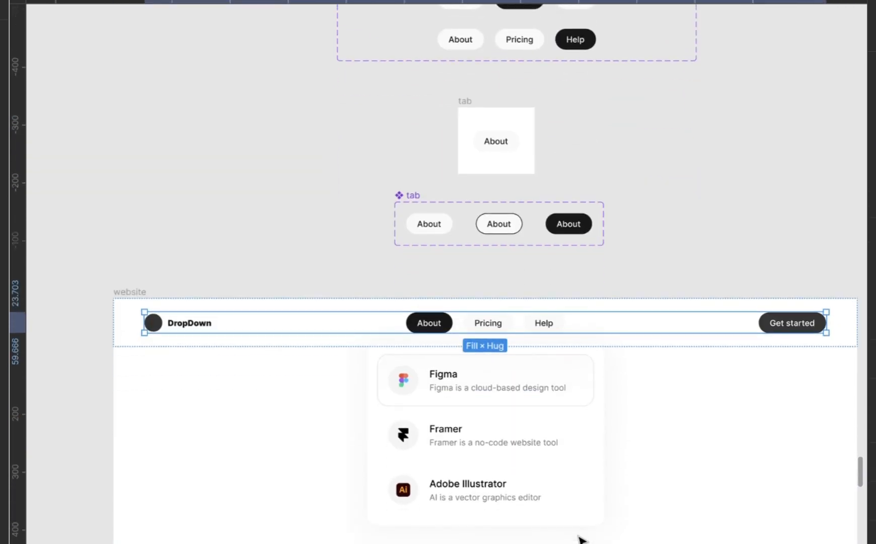
{"action": "key", "text": "ctrl+v"}
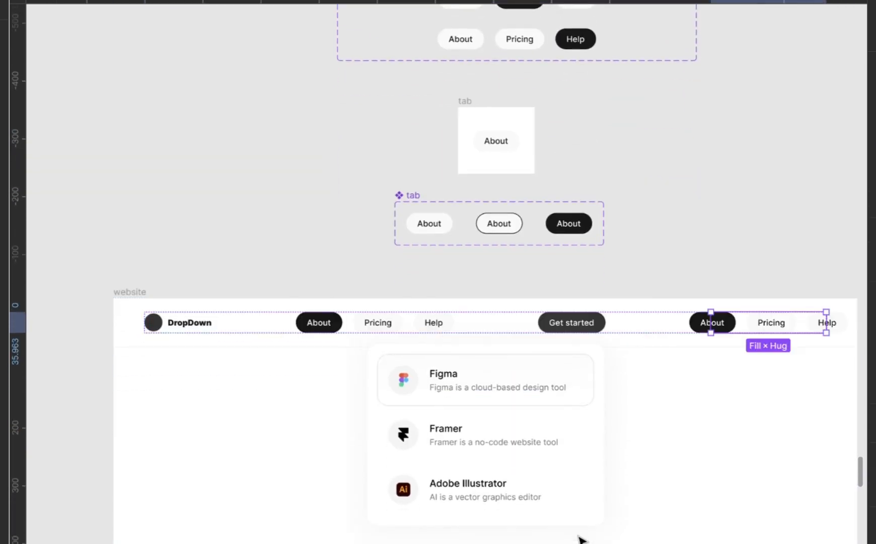
{"action": "left_click", "coordinate": [416, 330]}
{"action": "key", "text": "Delete"}
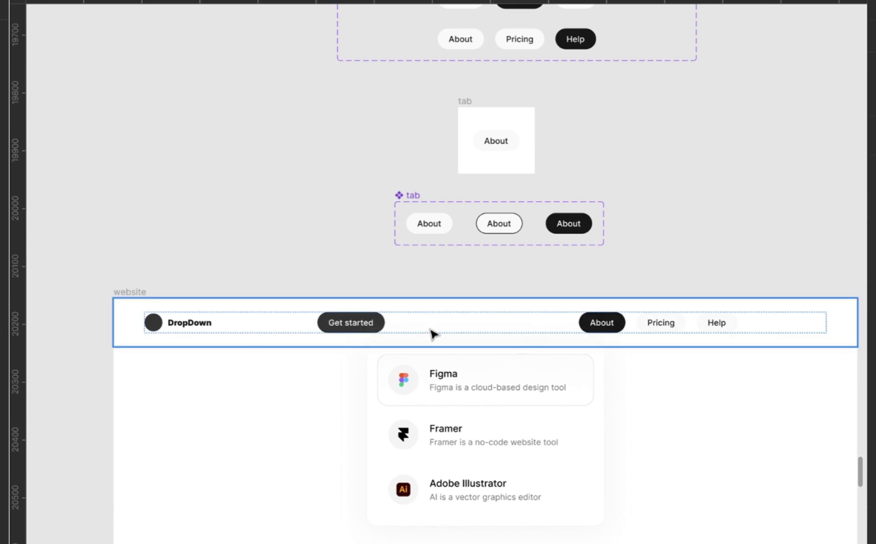
Reorder the website header so that the Get started button comes after the pasted tabs row
{"action": "left_click", "coordinate": [375, 331]}
{"action": "left_click", "coordinate": [375, 331]}
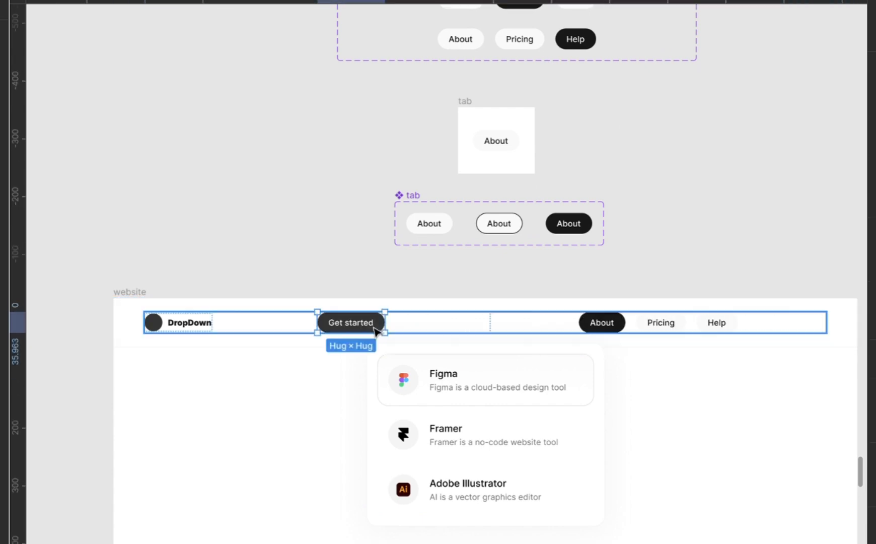
{"action": "key", "text": "Right"}
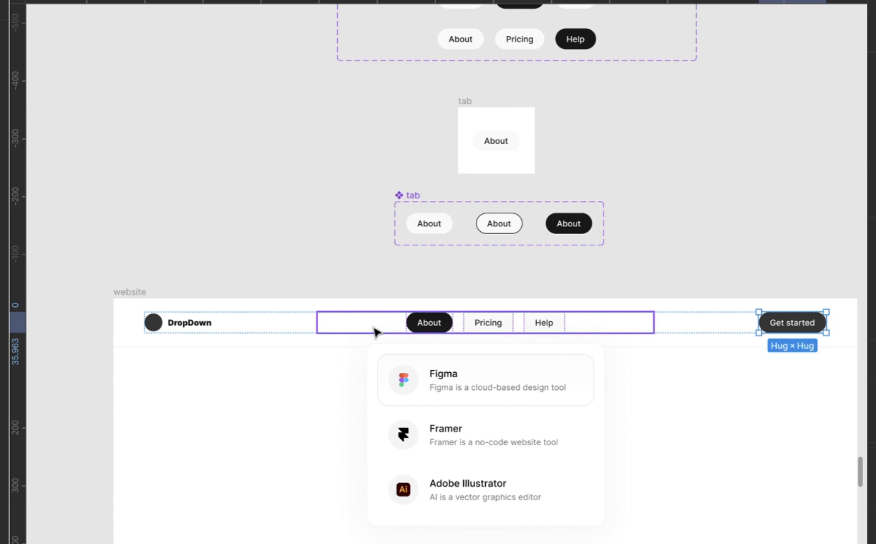
Open the live prototype preview and test the Pricing and Help tabs in the website header
{"action": "scroll", "coordinate": [375, 331], "scroll_direction": "up", "scroll_amount": 3}
{"action": "scroll", "coordinate": [375, 331], "scroll_direction": "down", "scroll_amount": 3}
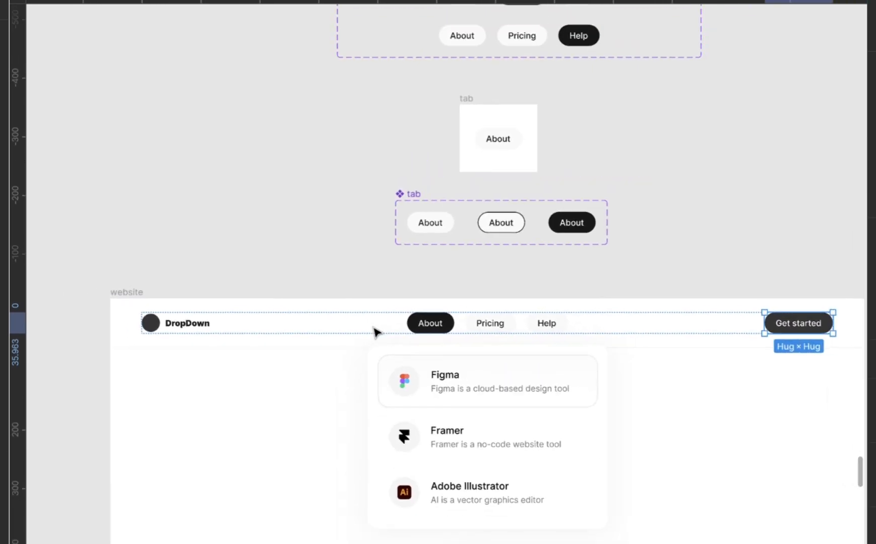
{"action": "scroll", "coordinate": [374, 327], "scroll_direction": "down", "scroll_amount": 1}
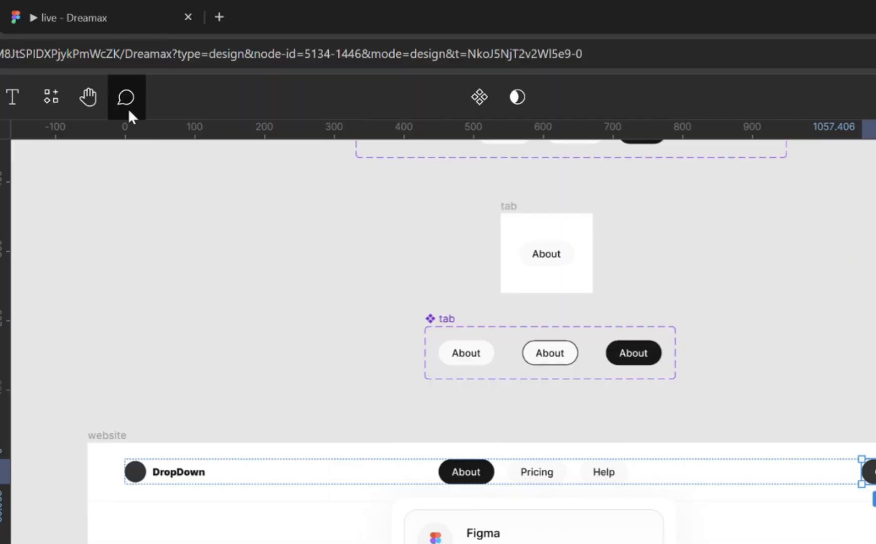
{"action": "left_click", "coordinate": [92, 18]}
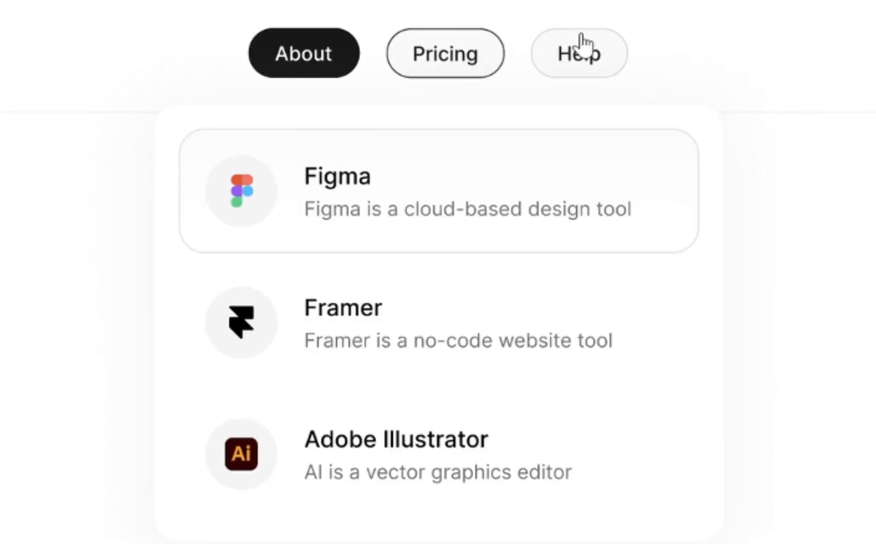
{"action": "left_click", "coordinate": [432, 69]}
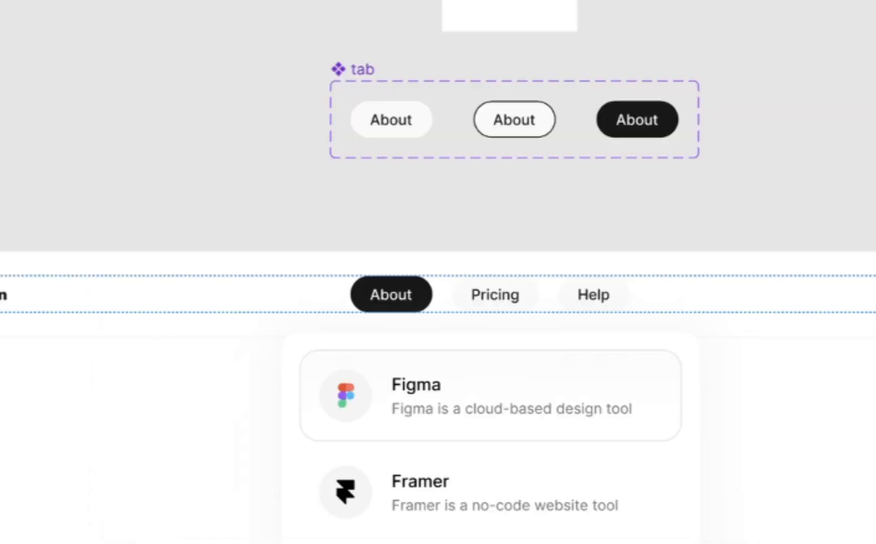
Duplicate the website frame, placing the copy to the right of the original
{"action": "left_click", "coordinate": [190, 208]}
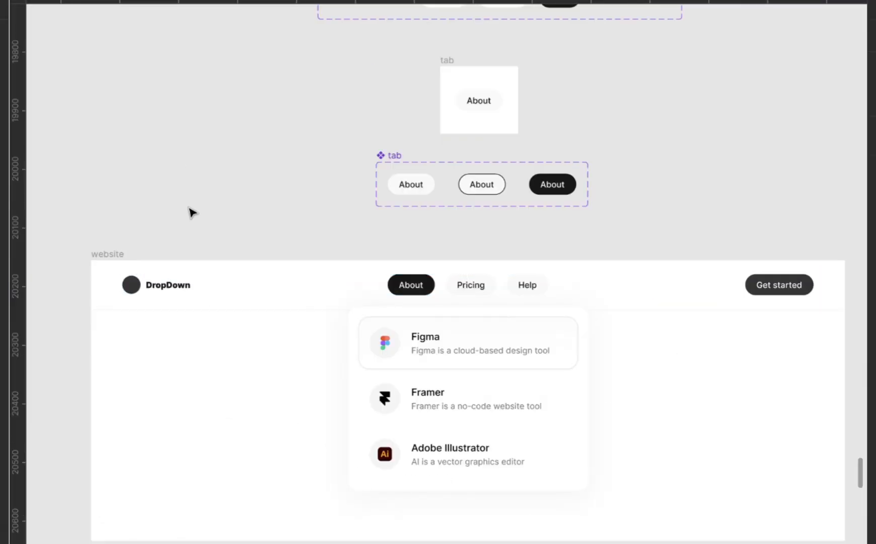
{"action": "left_click", "coordinate": [107, 257]}
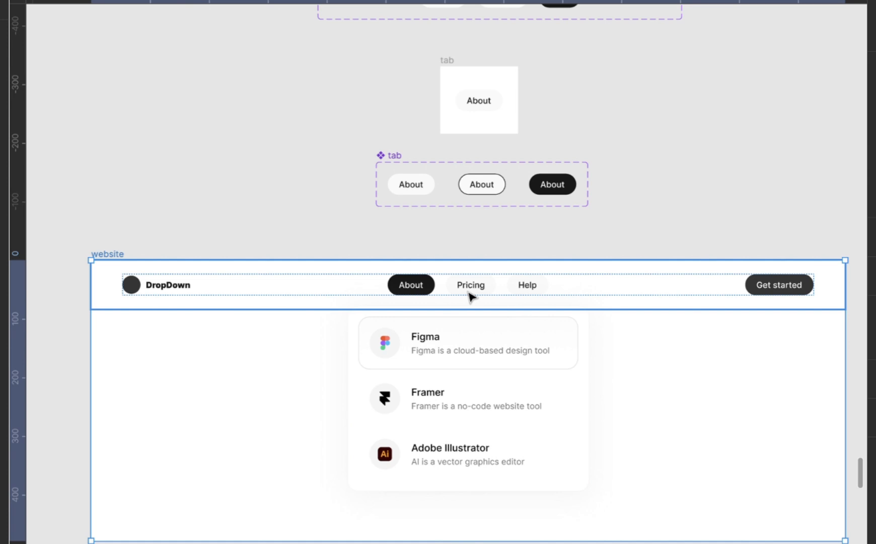
{"action": "scroll", "coordinate": [472, 297], "scroll_direction": "down", "scroll_amount": 4}
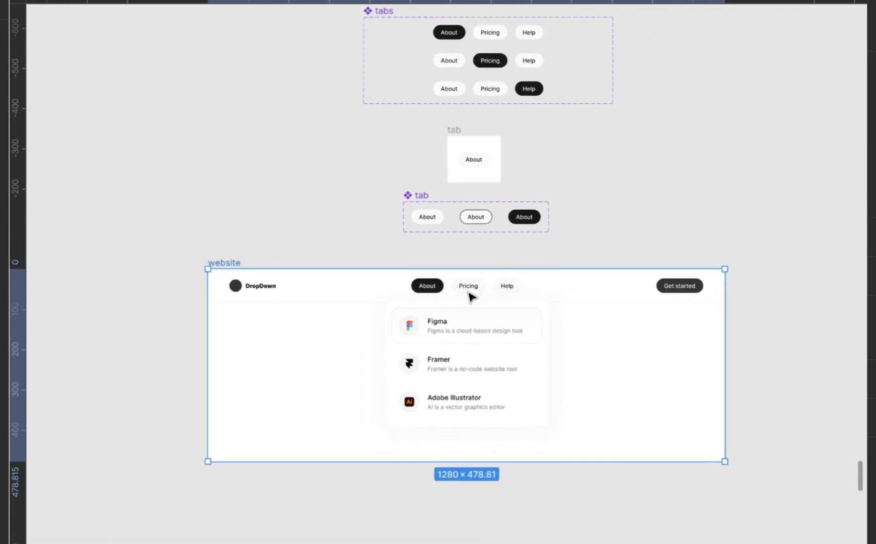
{"action": "scroll", "coordinate": [472, 298], "scroll_direction": "right", "scroll_amount": 3}
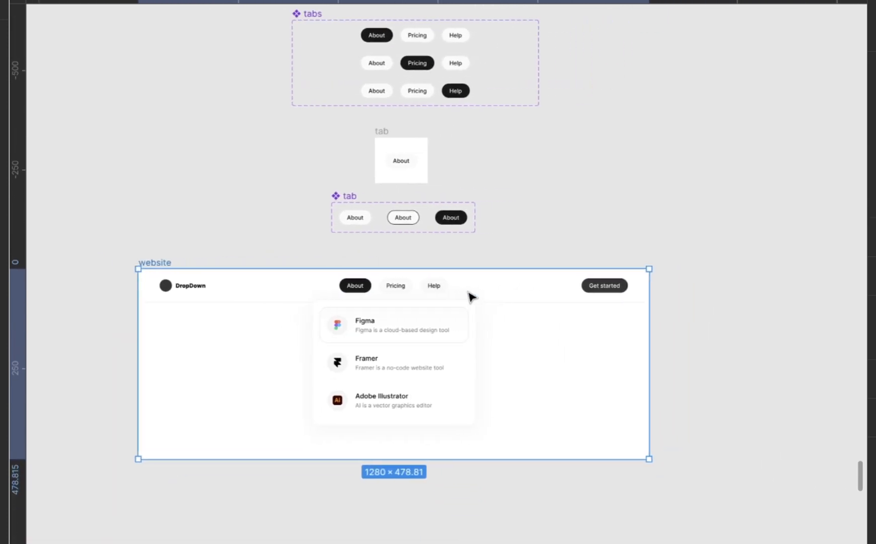
{"action": "key", "text": "ctrl+d"}
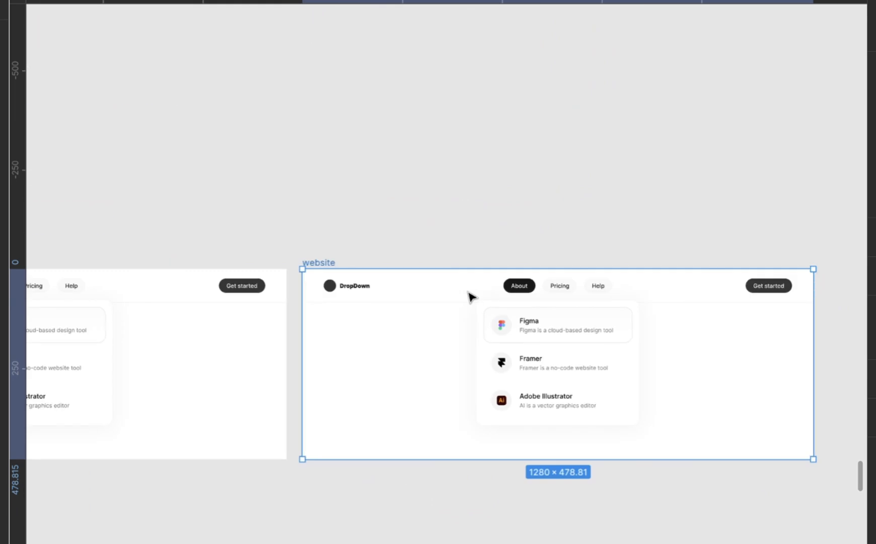
Move the Figma item to the end of the dropdown list in the copied website frame, below Adobe Illustrator
{"action": "scroll", "coordinate": [471, 297], "scroll_direction": "up", "scroll_amount": 3}
{"action": "left_click", "coordinate": [590, 347]}
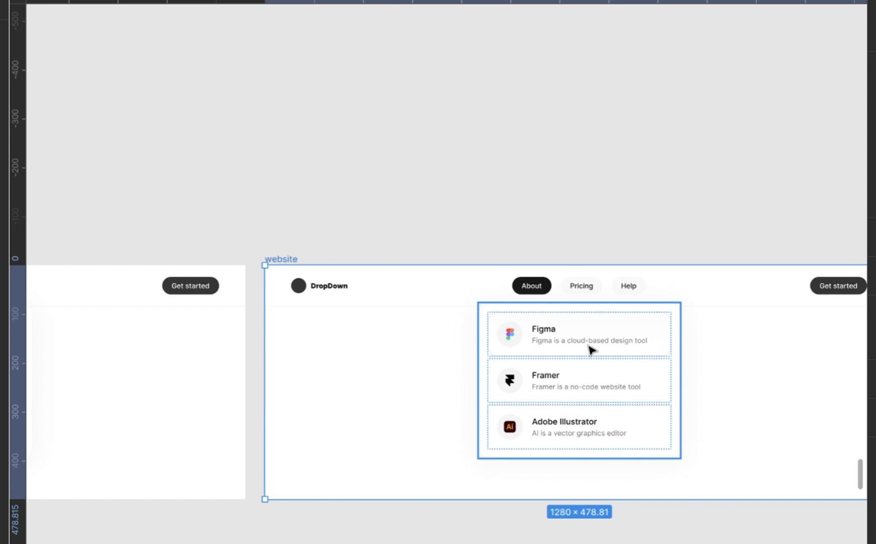
{"action": "left_click", "coordinate": [590, 347]}
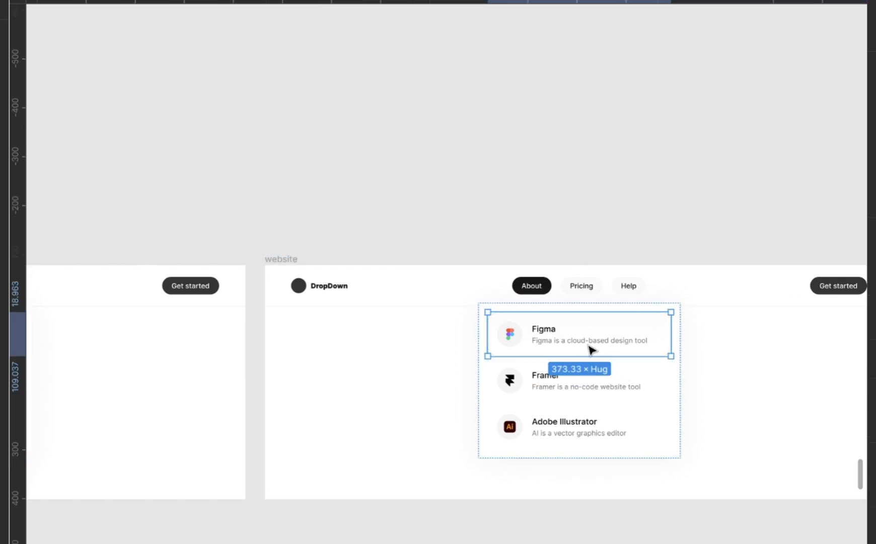
{"action": "key", "text": "Down"}
{"action": "key", "text": "Down"}
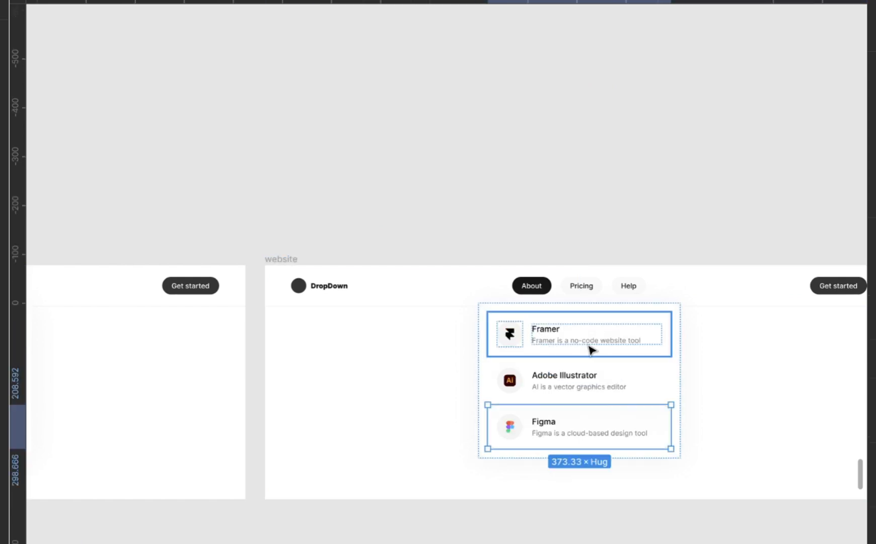
Move the Framer item above Figma in the dropdown list of the middle website frame
{"action": "scroll", "coordinate": [591, 347], "scroll_direction": "left", "scroll_amount": 10}
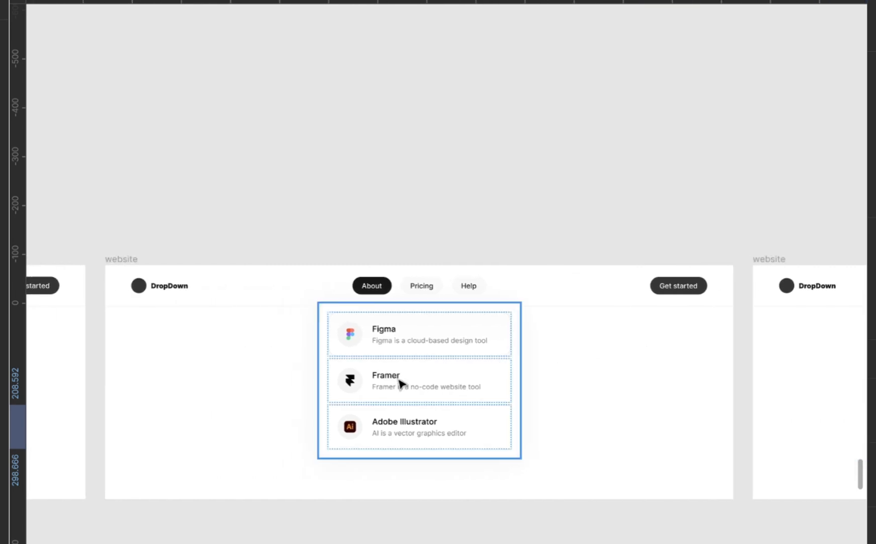
{"action": "left_click", "coordinate": [401, 382]}
{"action": "key", "text": "Up"}
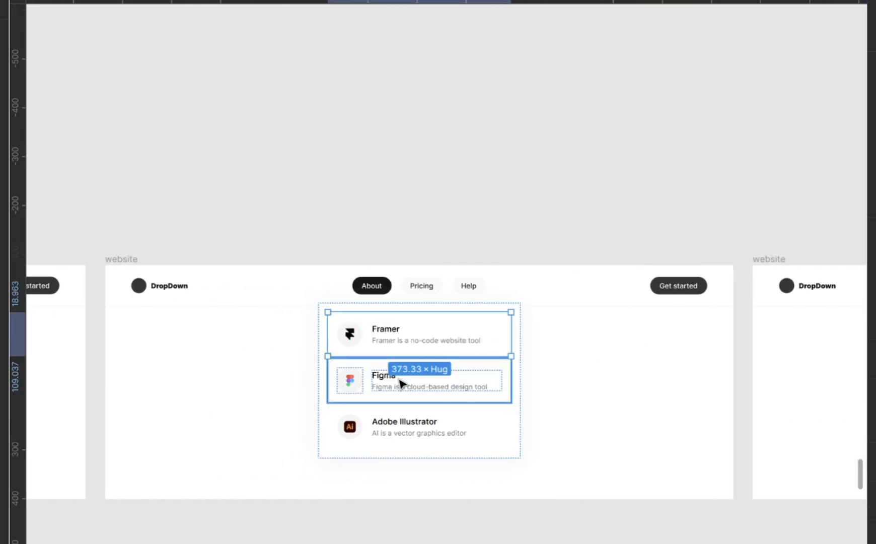
Link the Pricing tab of the first website frame to the second website frame with an On click, Navigate to, Smart animate interaction
{"action": "scroll", "coordinate": [402, 383], "scroll_direction": "left", "scroll_amount": 15}
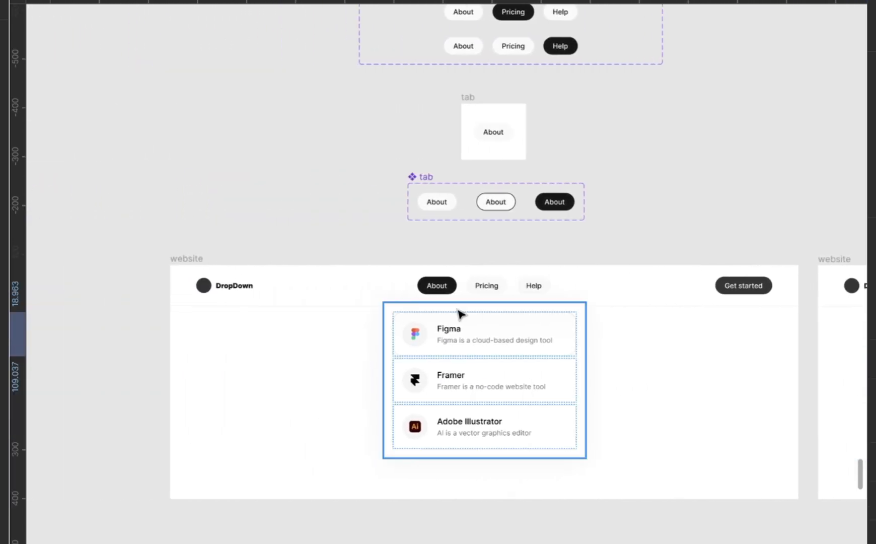
{"action": "scroll", "coordinate": [518, 260], "scroll_direction": "up", "scroll_amount": 5}
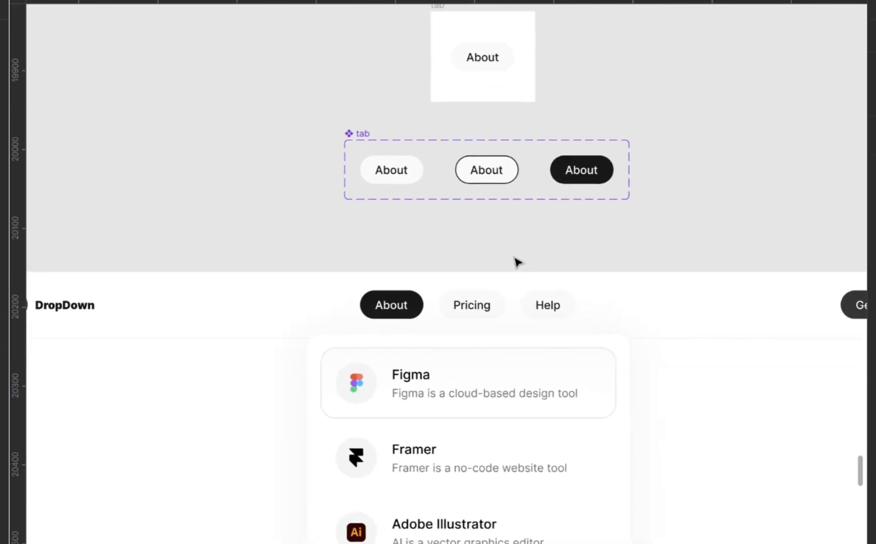
{"action": "key", "text": "shift+e"}
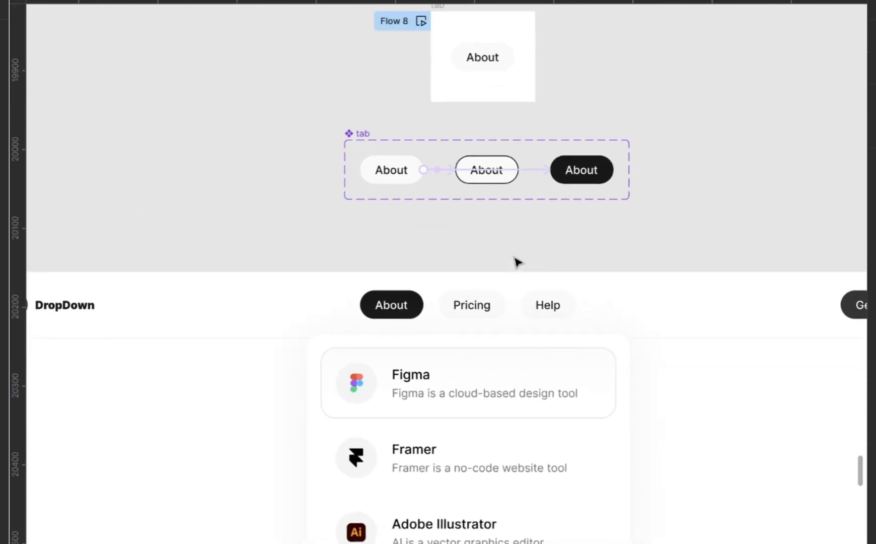
{"action": "left_click", "coordinate": [472, 315]}
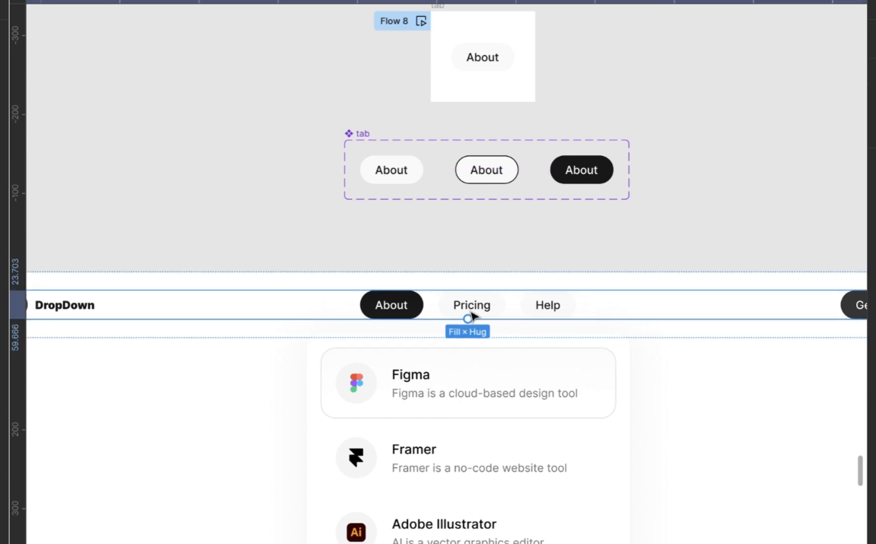
{"action": "left_click", "coordinate": [472, 313]}
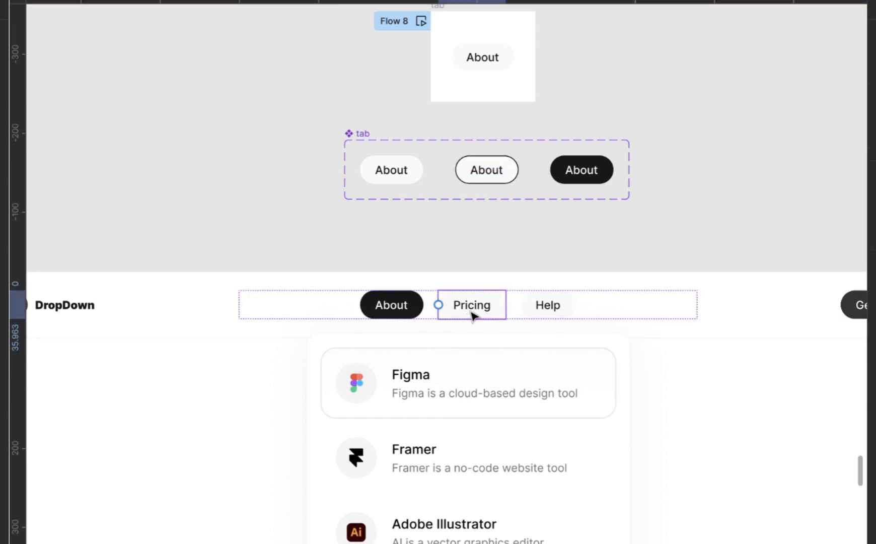
{"action": "scroll", "coordinate": [473, 316], "scroll_direction": "down", "scroll_amount": 3}
{"action": "scroll", "coordinate": [472, 316], "scroll_direction": "right", "scroll_amount": 5}
{"action": "mouse_move", "coordinate": [309, 314]}
{"action": "left_click_drag", "start_coordinate": [307, 307], "coordinate": [733, 353]}
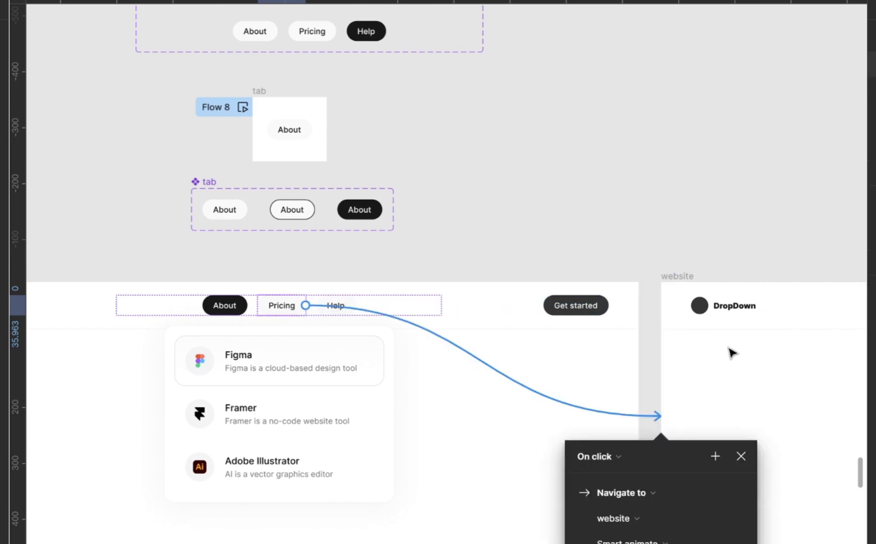
Link the Help tab of the first website frame to the third website frame with an On click, Navigate to interaction using Smart animate
{"action": "scroll", "coordinate": [732, 353], "scroll_direction": "right", "scroll_amount": 10}
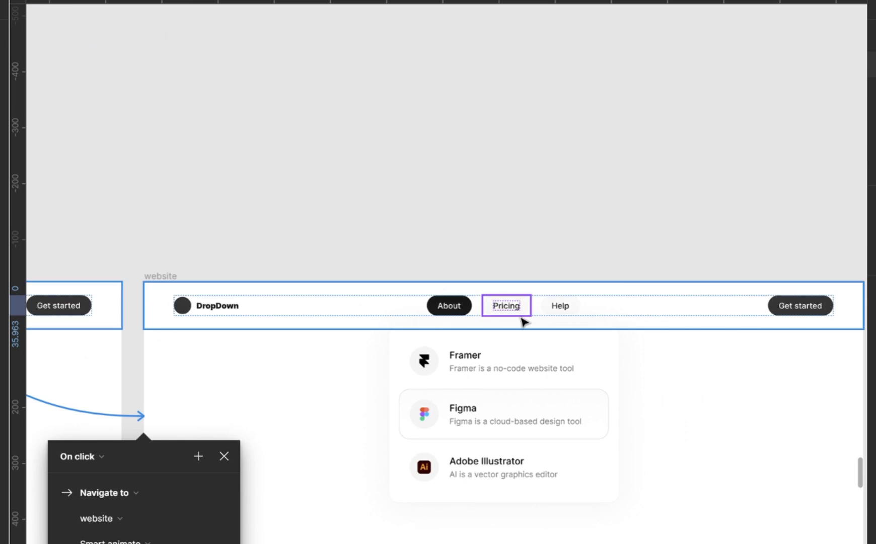
{"action": "scroll", "coordinate": [521, 322], "scroll_direction": "left", "scroll_amount": 8}
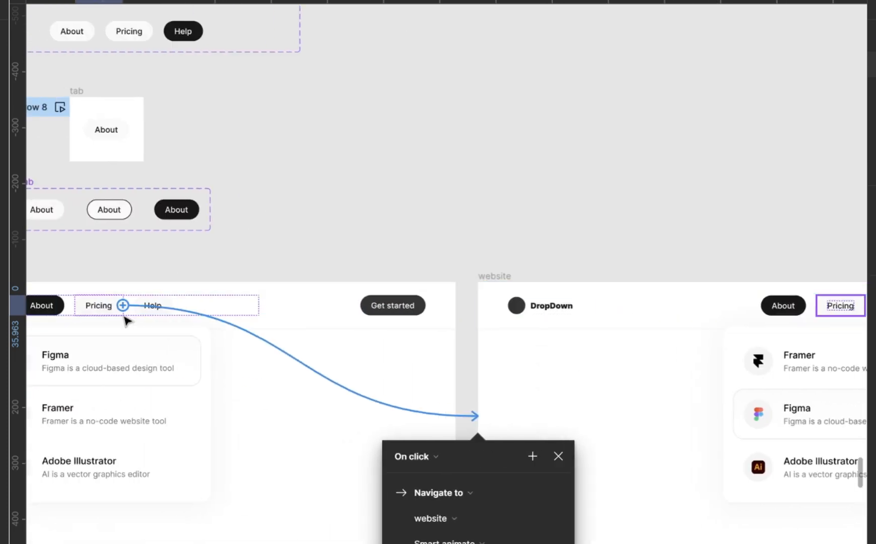
{"action": "left_click", "coordinate": [170, 308]}
{"action": "left_click_drag", "start_coordinate": [156, 297], "coordinate": [771, 356]}
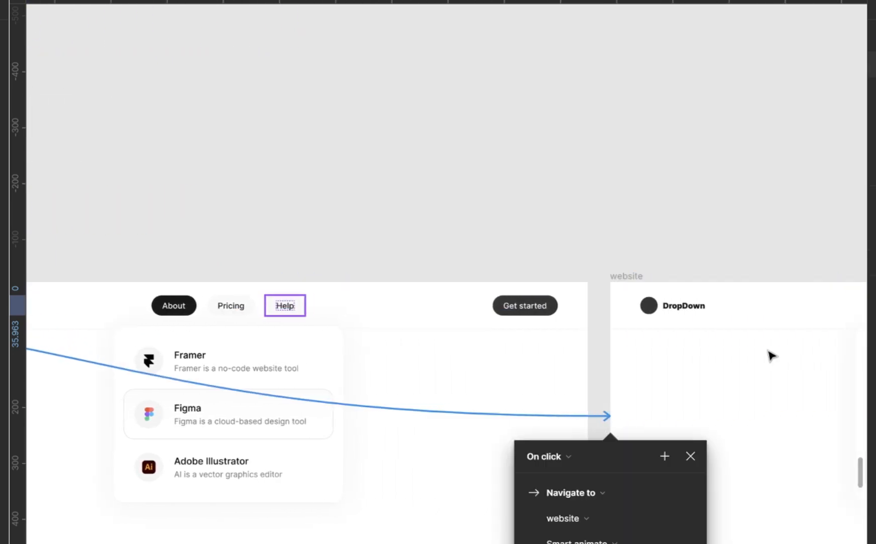
{"action": "left_click", "coordinate": [690, 456]}
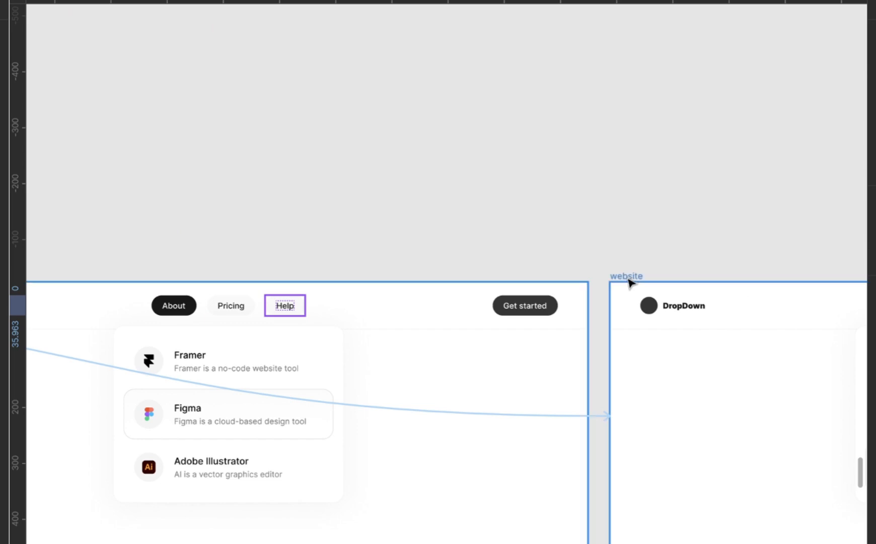
Set Property 1 of the tabs instance in the second website frame's header to the pricing variant
{"action": "double_click", "coordinate": [239, 308]}
{"action": "double_click", "coordinate": [240, 308]}
{"action": "double_click", "coordinate": [240, 308]}
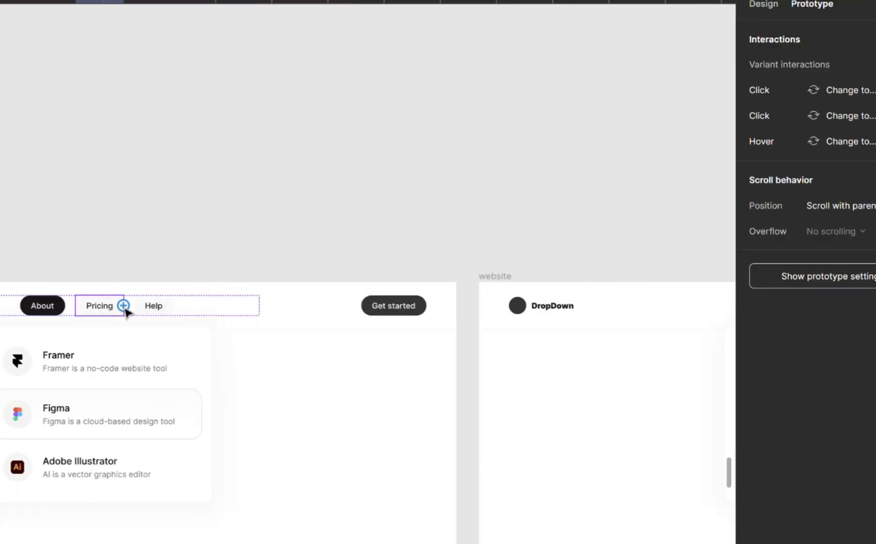
{"action": "scroll", "coordinate": [125, 309], "scroll_direction": "left", "scroll_amount": 3}
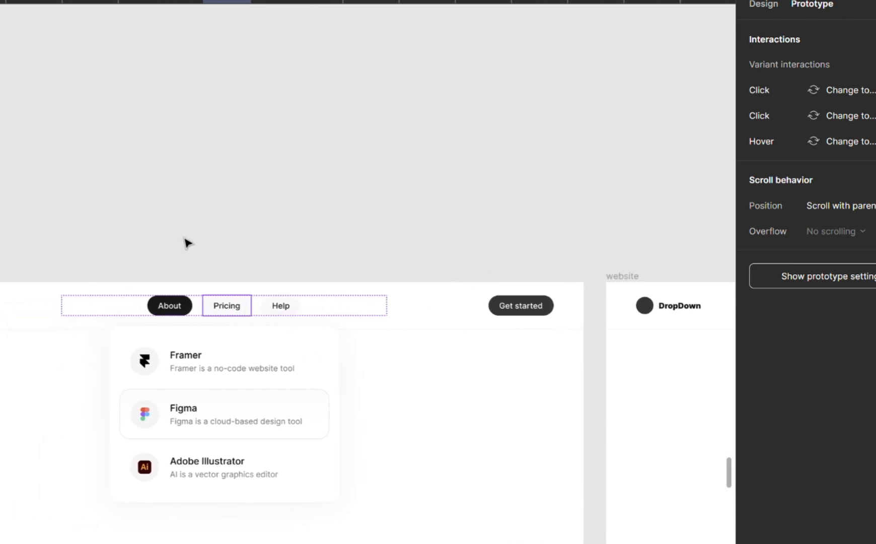
{"action": "left_click", "coordinate": [219, 220]}
{"action": "left_click", "coordinate": [261, 320]}
{"action": "double_click", "coordinate": [261, 320]}
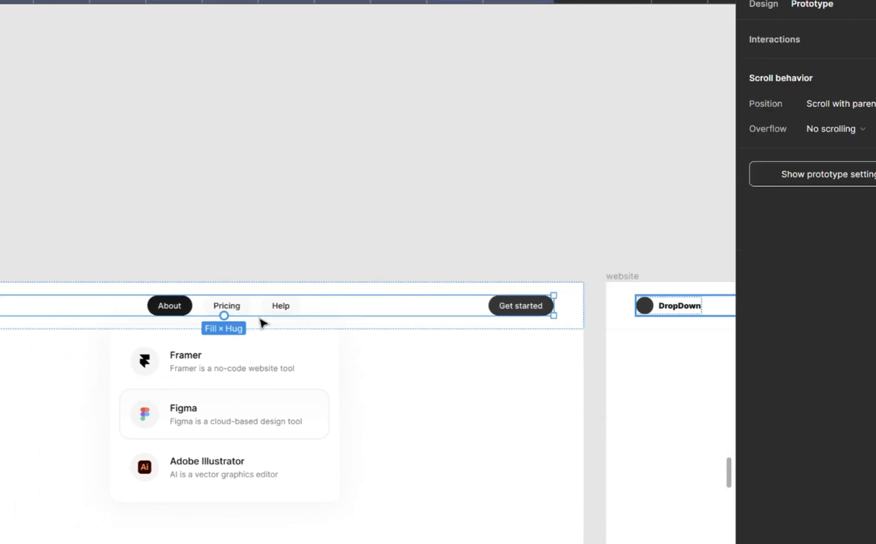
{"action": "double_click", "coordinate": [285, 311]}
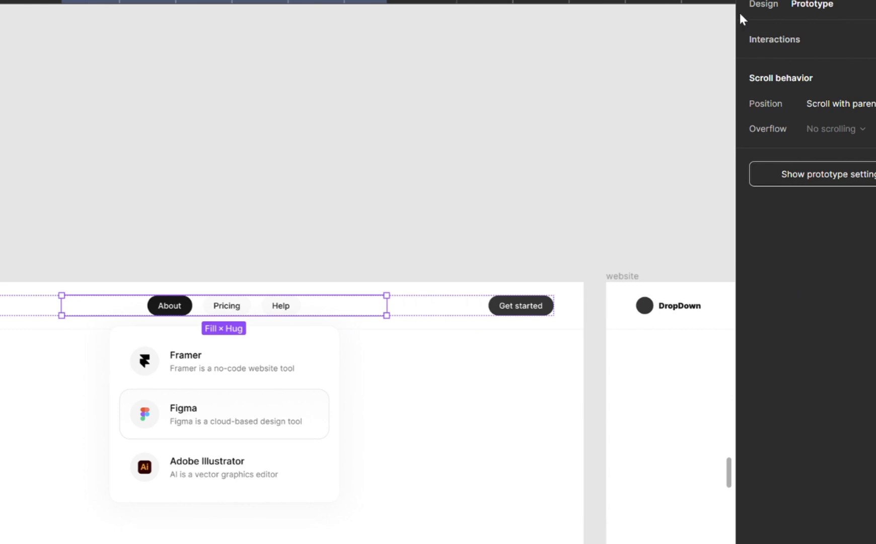
{"action": "left_click", "coordinate": [760, 7]}
{"action": "left_click", "coordinate": [861, 265]}
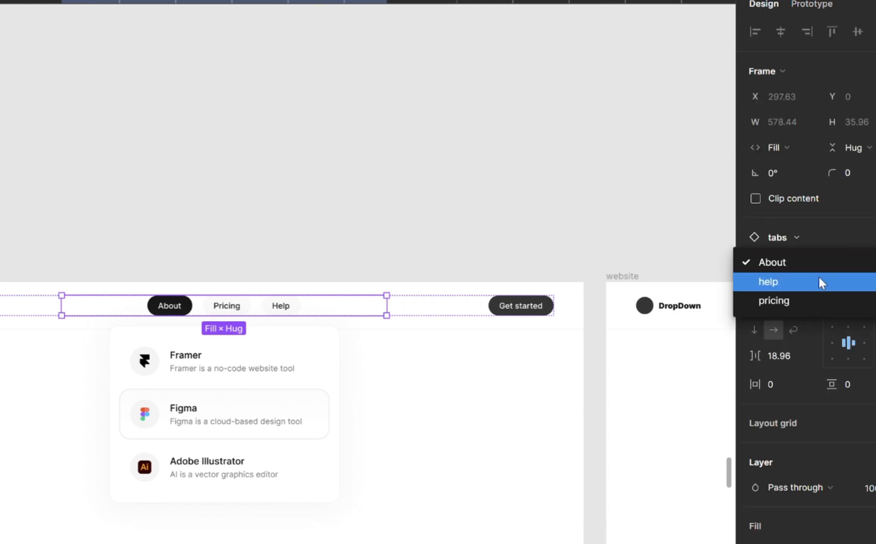
{"action": "left_click", "coordinate": [813, 297]}
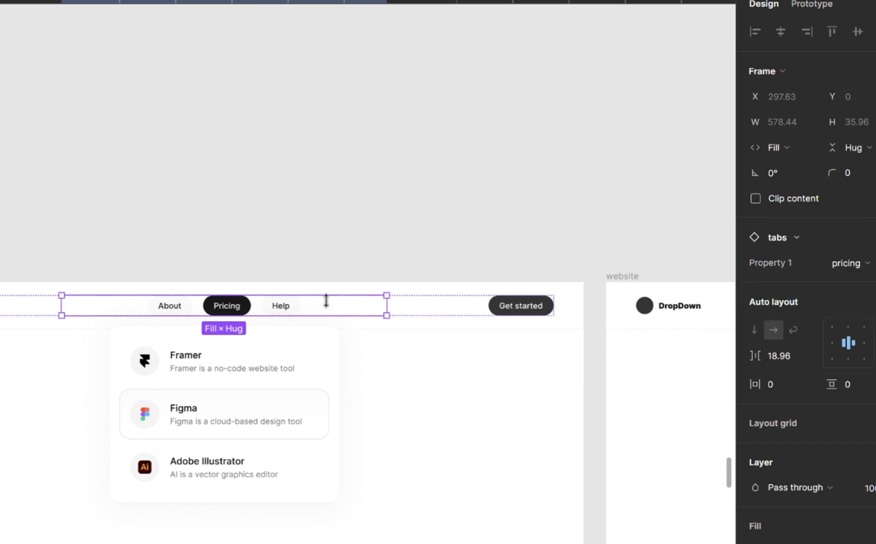
Set Property 1 of the tabs instance in the third website frame's header to the help variant
{"action": "scroll", "coordinate": [527, 221], "scroll_direction": "right", "scroll_amount": 5}
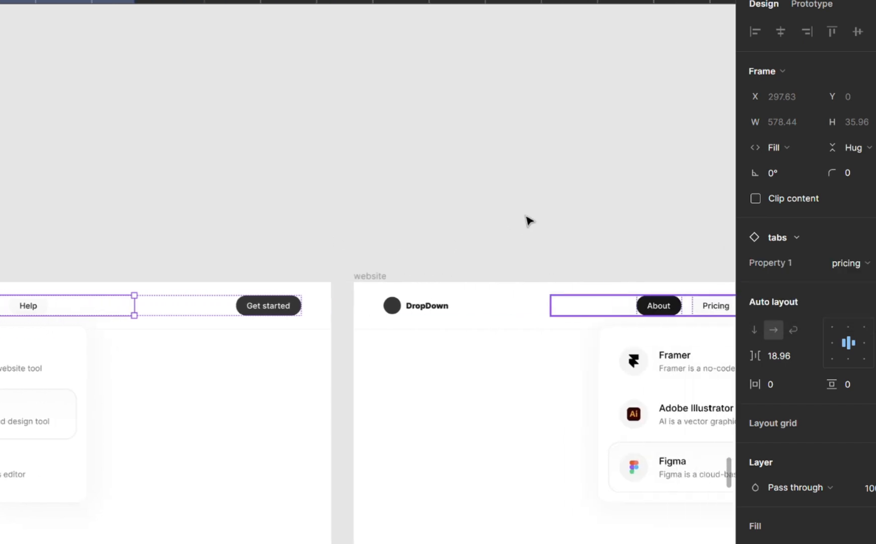
{"action": "left_click", "coordinate": [577, 315]}
{"action": "left_click", "coordinate": [578, 315]}
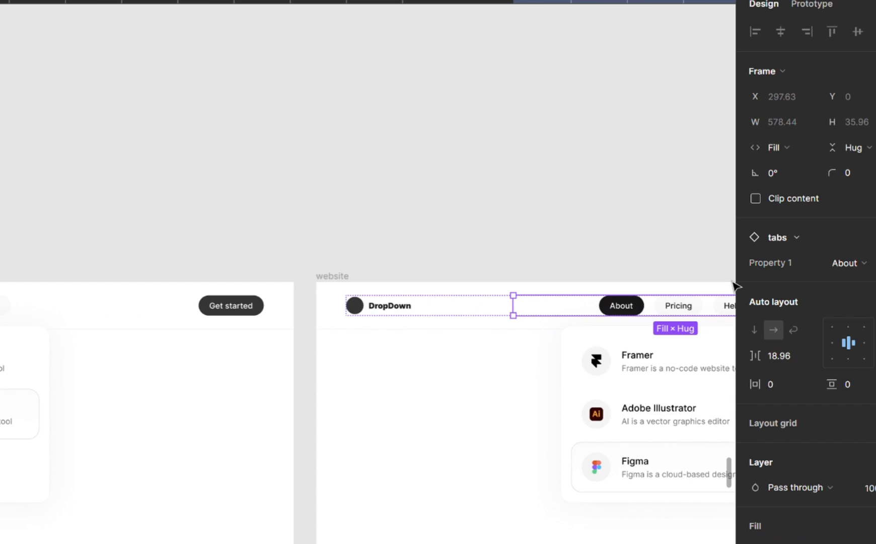
{"action": "left_click", "coordinate": [855, 266]}
{"action": "left_click", "coordinate": [812, 281]}
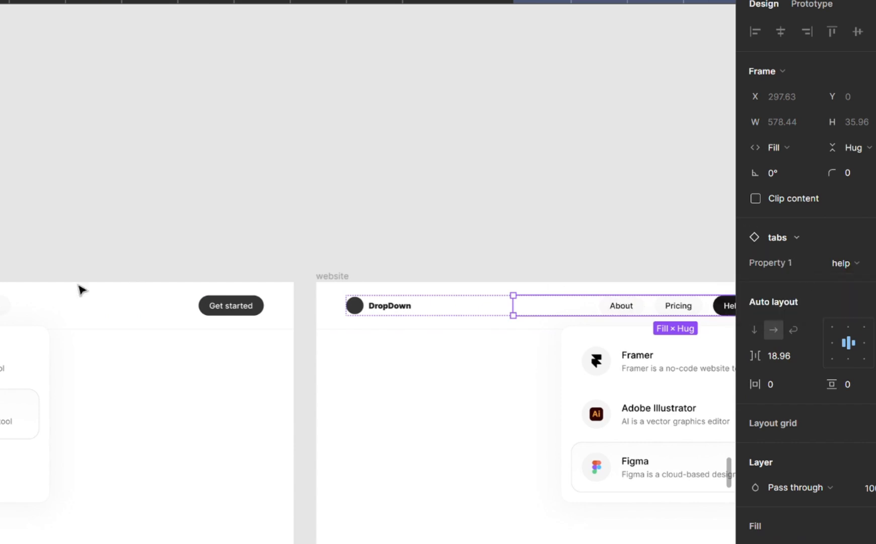
Link the About tab of the second website frame back to the first website frame with On click, Navigate to and Smart animate
{"action": "scroll", "coordinate": [55, 293], "scroll_direction": "left", "scroll_amount": 10}
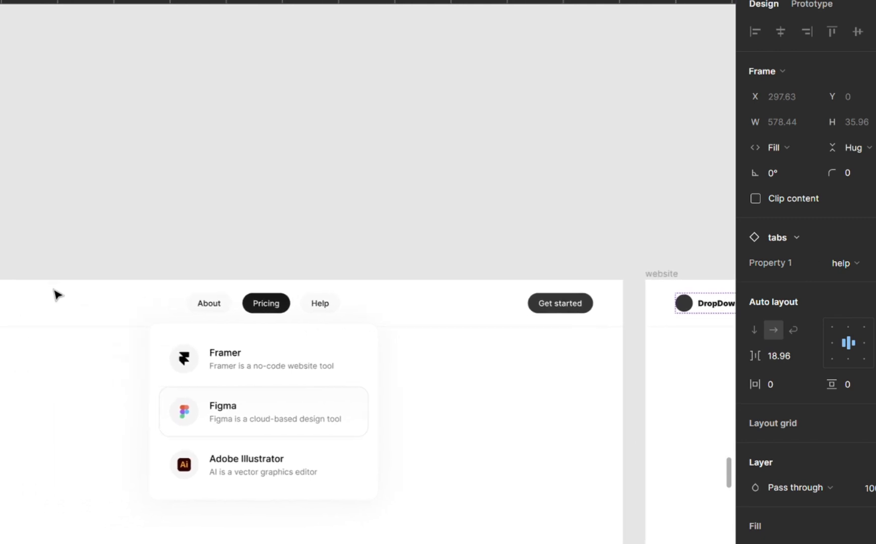
{"action": "double_click", "coordinate": [258, 313]}
{"action": "left_click", "coordinate": [389, 315]}
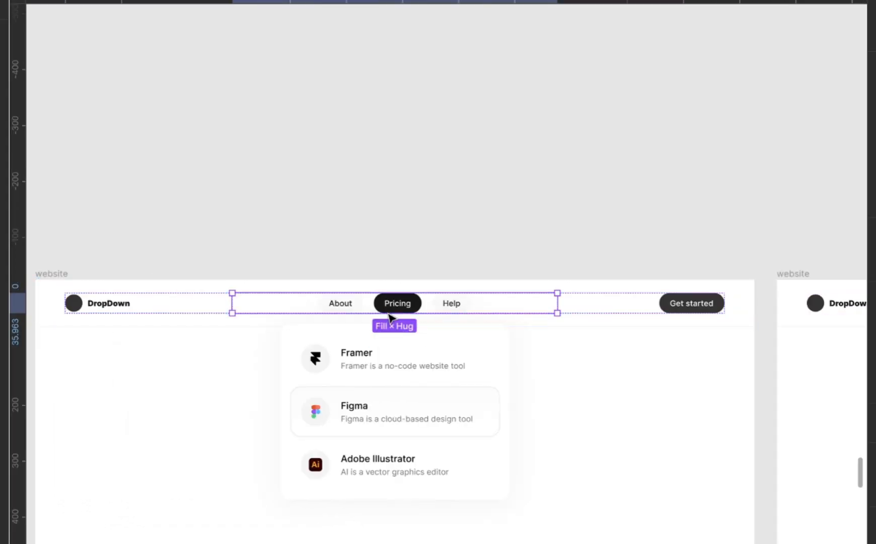
{"action": "left_click", "coordinate": [346, 307]}
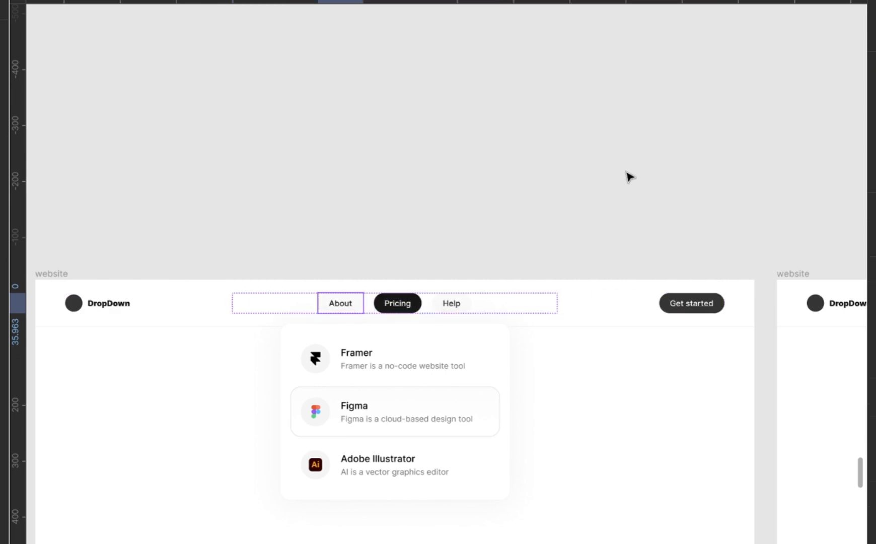
{"action": "mouse_move", "coordinate": [374, 310]}
{"action": "left_click_drag", "start_coordinate": [363, 302], "coordinate": [199, 333]}
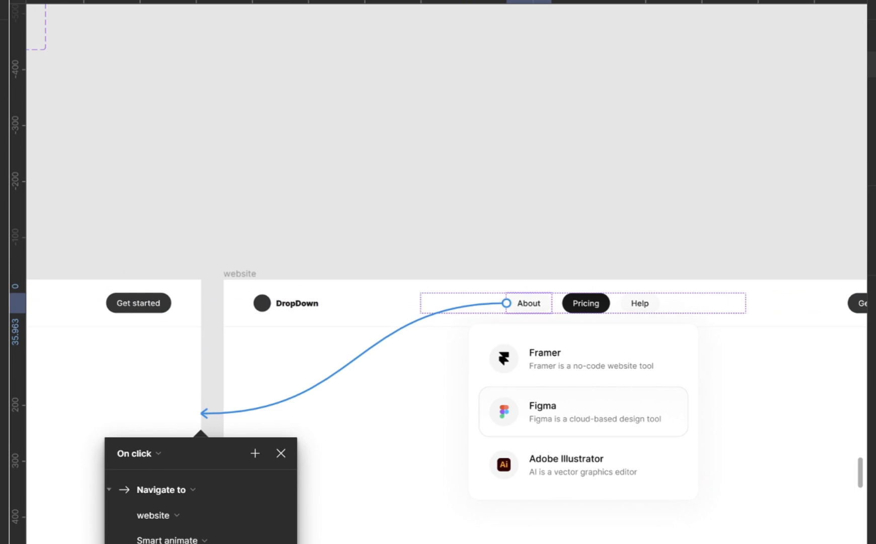
Link the Help tab of the second website frame to the third website frame with On click, Navigate to and Smart animate
{"action": "left_click", "coordinate": [628, 307]}
{"action": "scroll", "coordinate": [629, 309], "scroll_direction": "right", "scroll_amount": 5}
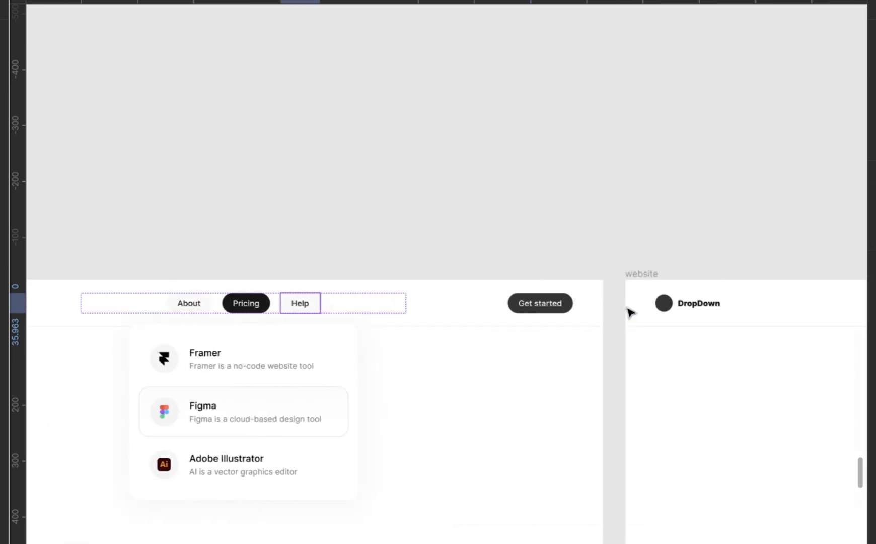
{"action": "scroll", "coordinate": [630, 312], "scroll_direction": "right", "scroll_amount": 2}
{"action": "mouse_move", "coordinate": [247, 310]}
{"action": "left_click_drag", "start_coordinate": [245, 311], "coordinate": [582, 372]}
{"action": "scroll", "coordinate": [583, 373], "scroll_direction": "right", "scroll_amount": 6}
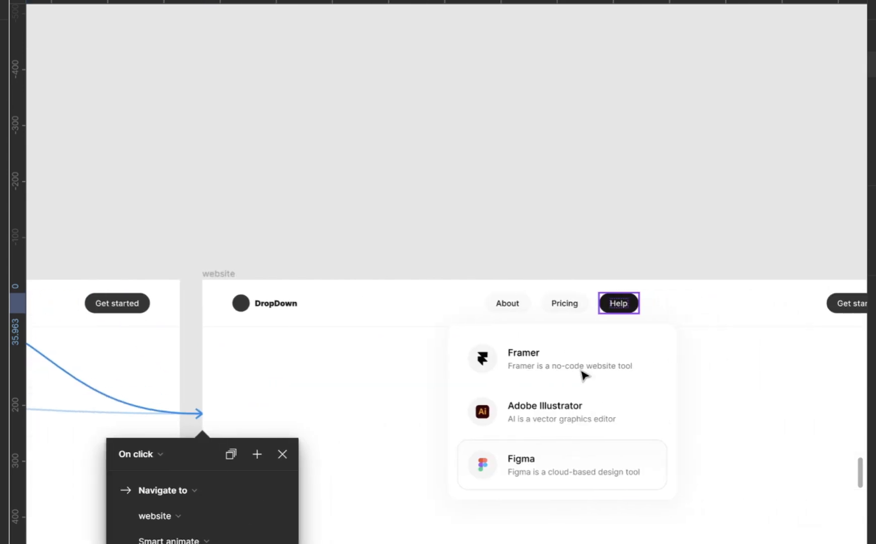
Link the Pricing tab of the third website frame back to the second website frame with On click, Navigate to and Smart animate
{"action": "left_click", "coordinate": [520, 306]}
{"action": "left_click", "coordinate": [521, 307]}
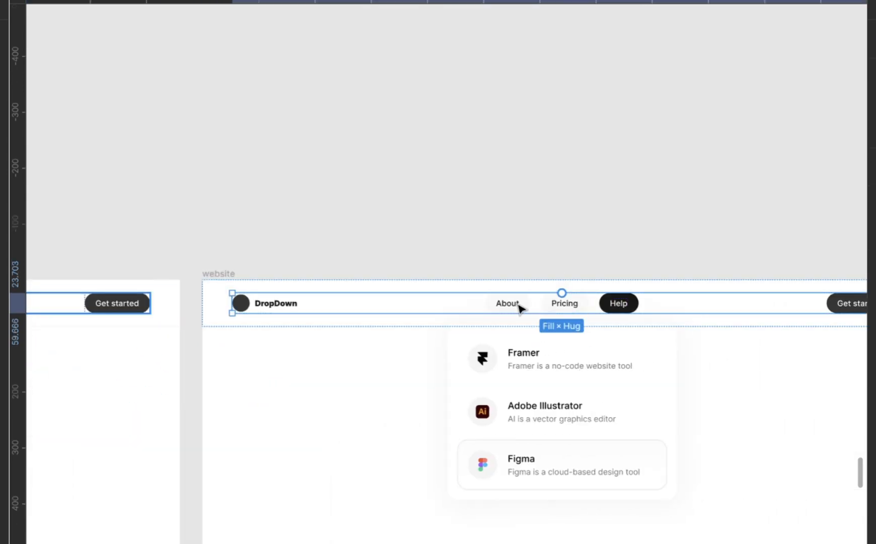
{"action": "left_click", "coordinate": [566, 311]}
{"action": "left_click", "coordinate": [556, 311]}
{"action": "left_click_drag", "start_coordinate": [545, 308], "coordinate": [166, 360]}
{"action": "scroll", "coordinate": [166, 360], "scroll_direction": "left", "scroll_amount": 5}
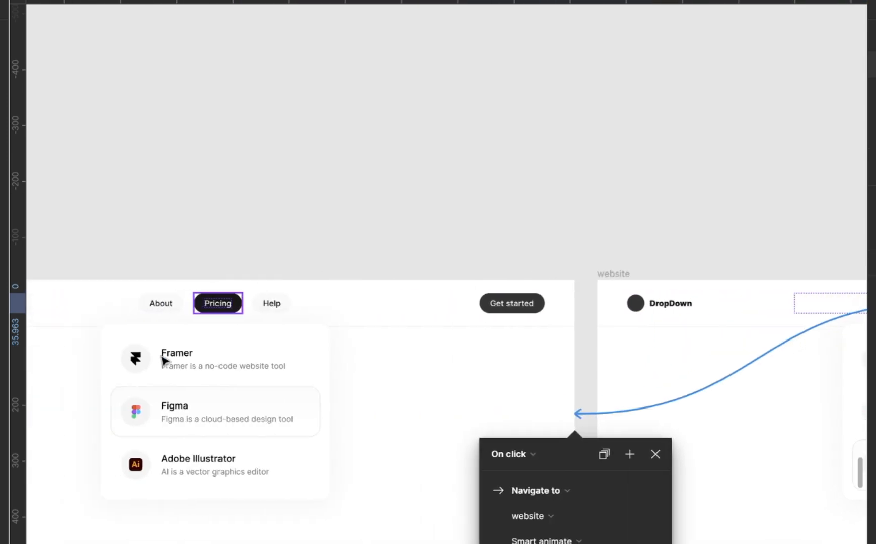
{"action": "scroll", "coordinate": [164, 360], "scroll_direction": "right", "scroll_amount": 5}
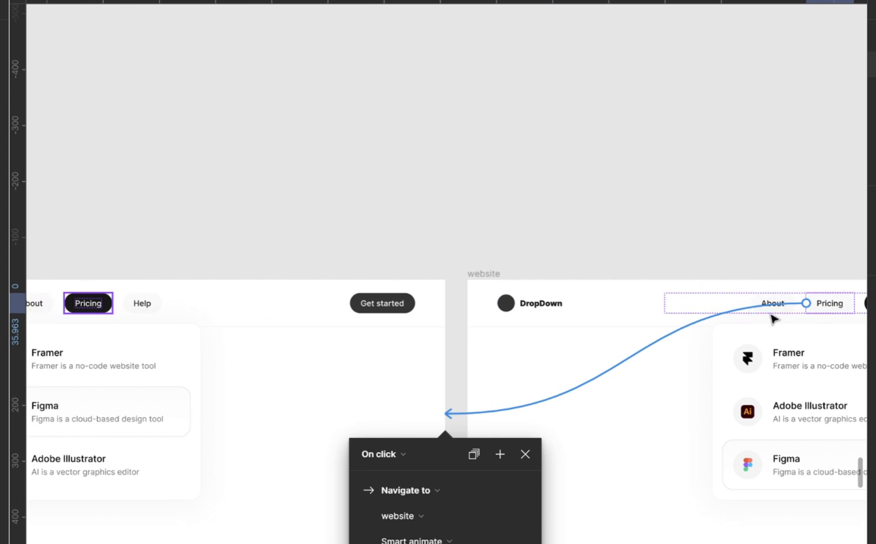
Link the About tab of the third website frame back to the first website frame
{"action": "left_click", "coordinate": [769, 303]}
{"action": "left_click", "coordinate": [768, 303]}
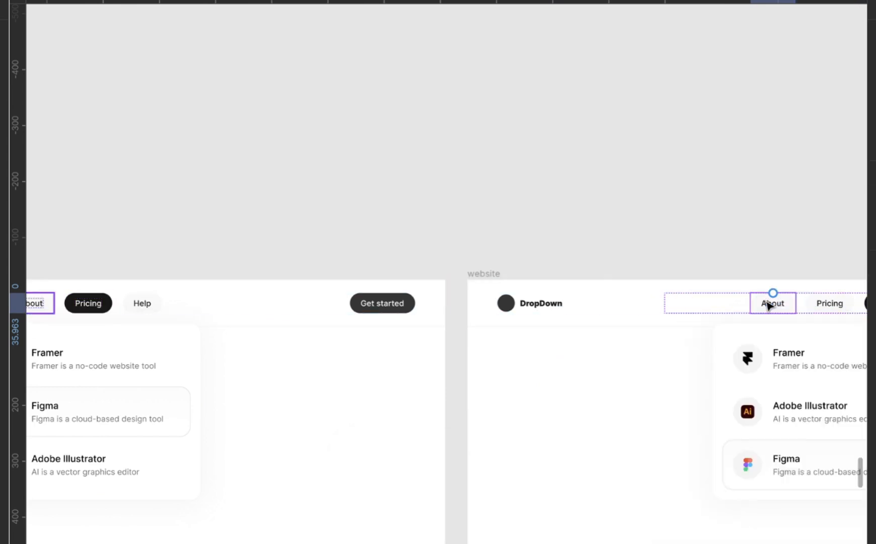
{"action": "left_click_drag", "start_coordinate": [751, 303], "coordinate": [143, 364]}
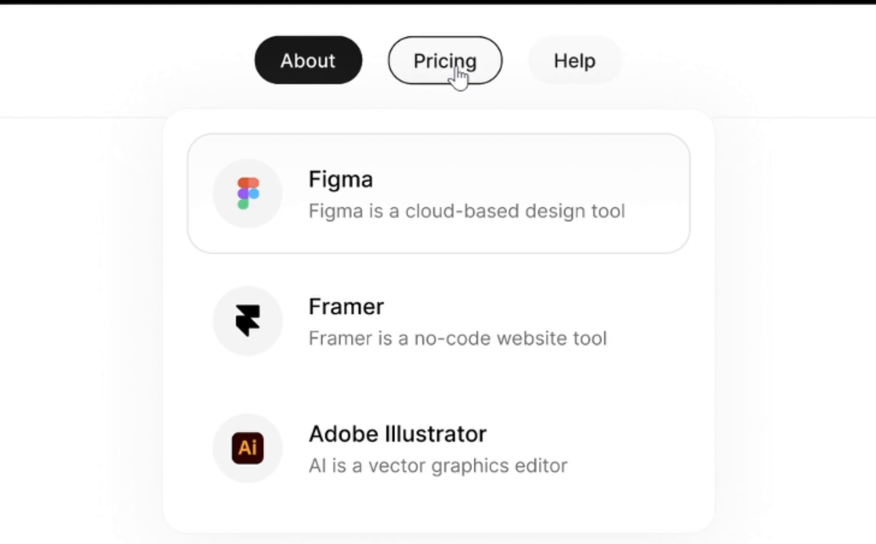
Test switching between the Pricing and Help tabs in the prototype preview, checking how the dropdown content changes
{"action": "left_click", "coordinate": [475, 72]}
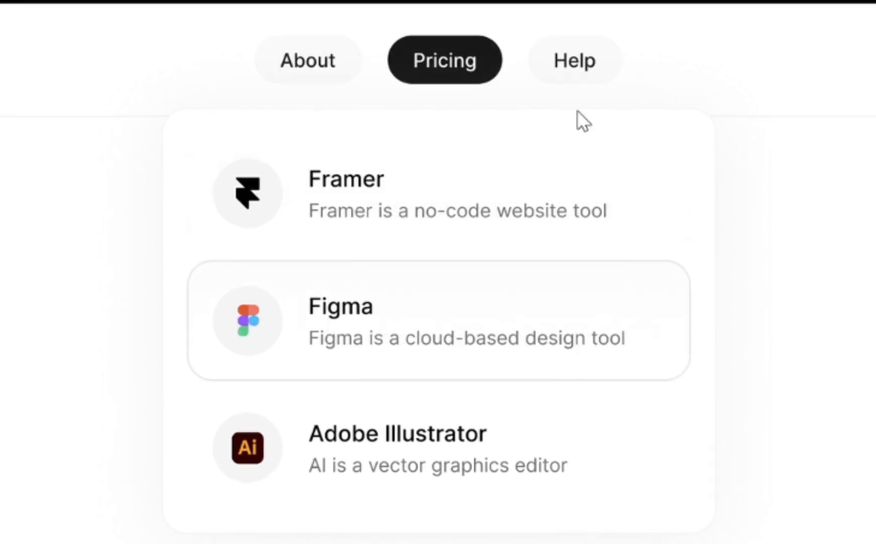
{"action": "left_click", "coordinate": [584, 70]}
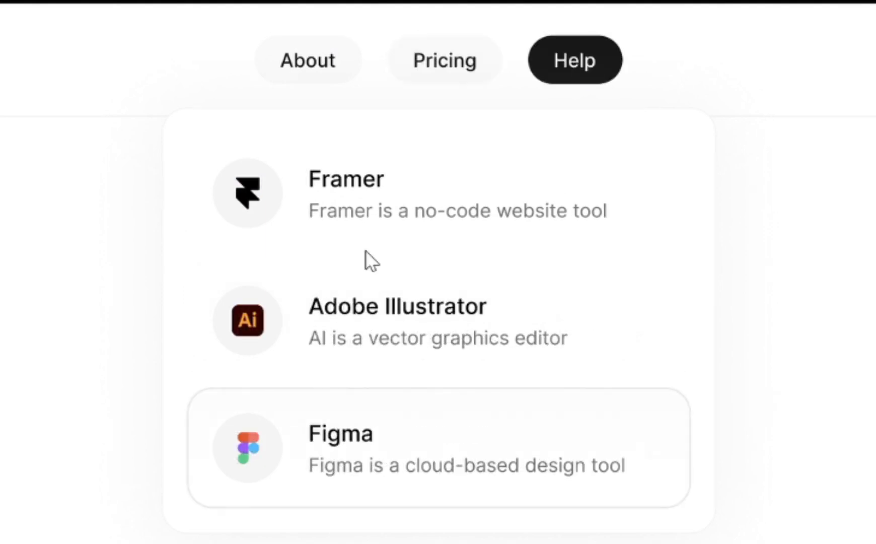
{"action": "left_click", "coordinate": [471, 76]}
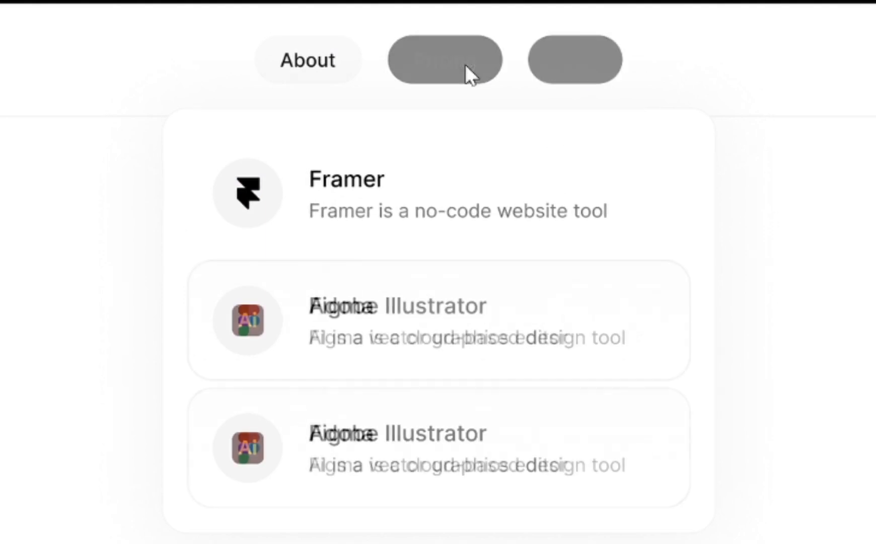
Test switching between the About, Pricing and Help drop-downs in the prototype preview
{"action": "left_click", "coordinate": [335, 67]}
{"action": "left_click", "coordinate": [433, 73]}
{"action": "left_click", "coordinate": [579, 74]}
{"action": "left_click", "coordinate": [478, 62]}
{"action": "left_click", "coordinate": [336, 71]}
{"action": "left_click", "coordinate": [439, 81]}
{"action": "left_click", "coordinate": [587, 74]}
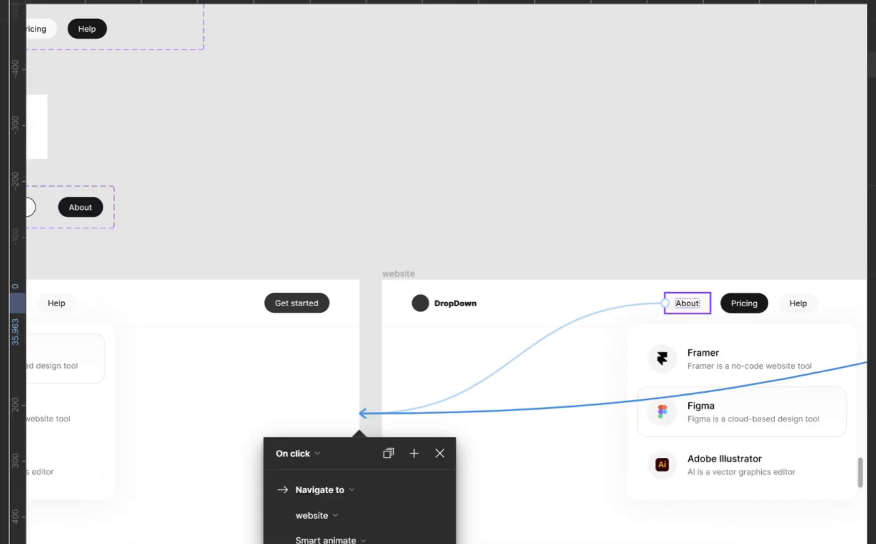
Place a copy of the About page's drop-down panel on the empty canvas below the website frame
{"action": "key", "text": "Escape"}
{"action": "left_click", "coordinate": [632, 249]}
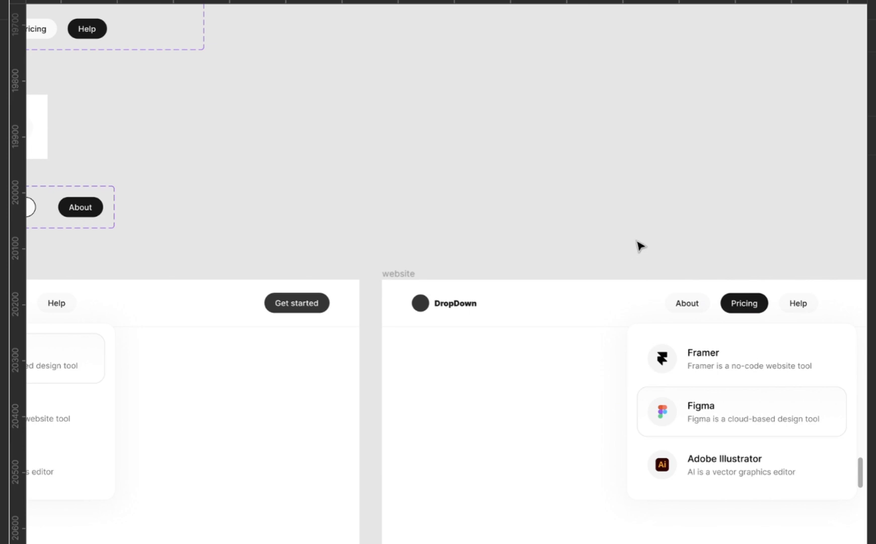
{"action": "scroll", "coordinate": [632, 249], "scroll_direction": "down", "scroll_amount": 5, "text": "ctrl"}
{"action": "scroll", "coordinate": [306, 328], "scroll_direction": "up", "scroll_amount": 8, "text": "ctrl"}
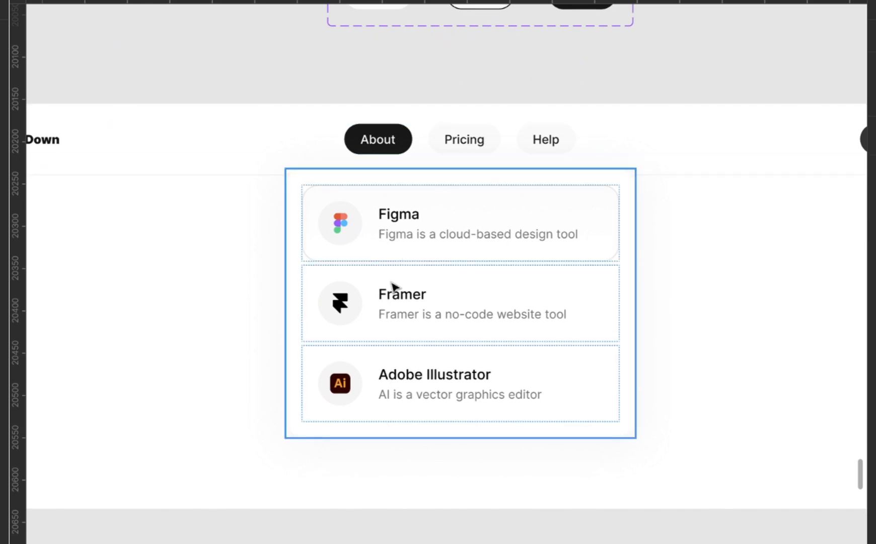
{"action": "scroll", "coordinate": [393, 287], "scroll_direction": "down", "scroll_amount": 2}
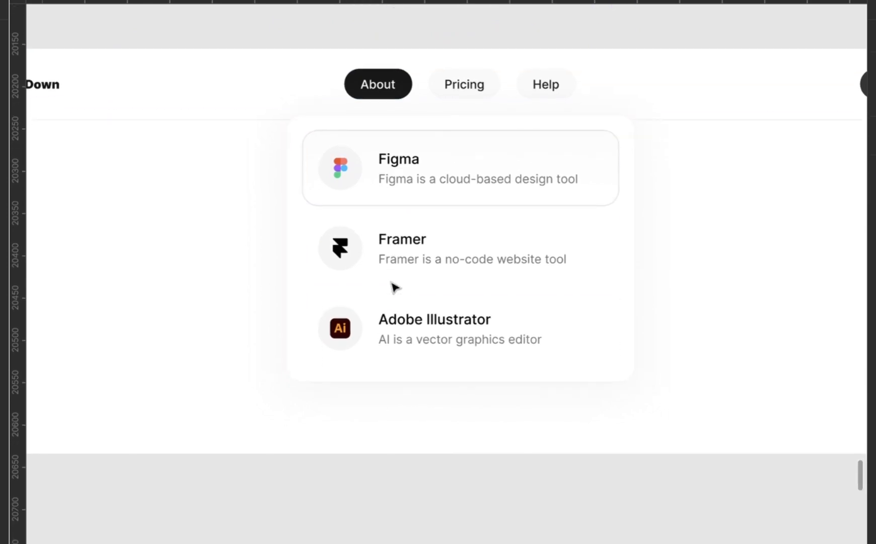
{"action": "scroll", "coordinate": [396, 288], "scroll_direction": "down", "scroll_amount": 3, "text": "ctrl"}
{"action": "left_click", "coordinate": [456, 236]}
{"action": "scroll", "coordinate": [456, 235], "scroll_direction": "up", "scroll_amount": 3, "text": "ctrl"}
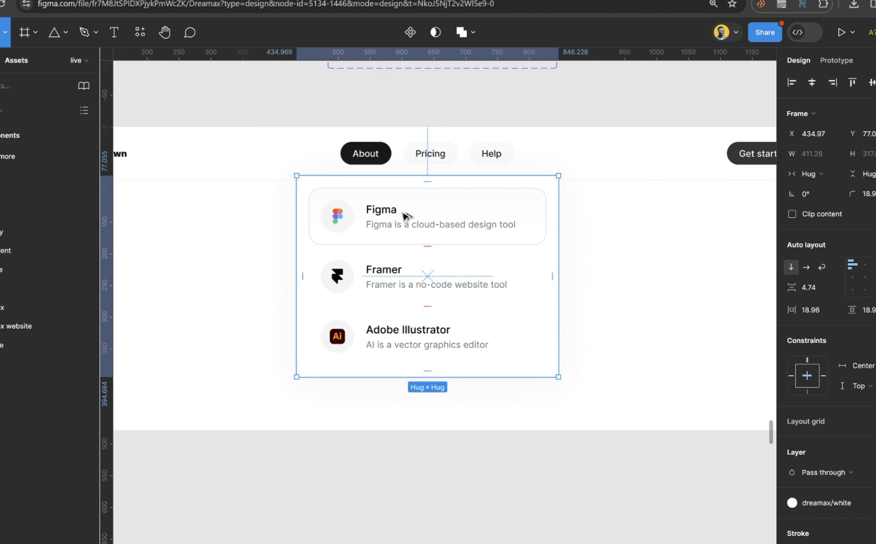
{"action": "left_click_drag", "start_coordinate": [405, 216], "coordinate": [398, 543], "text": "alt"}
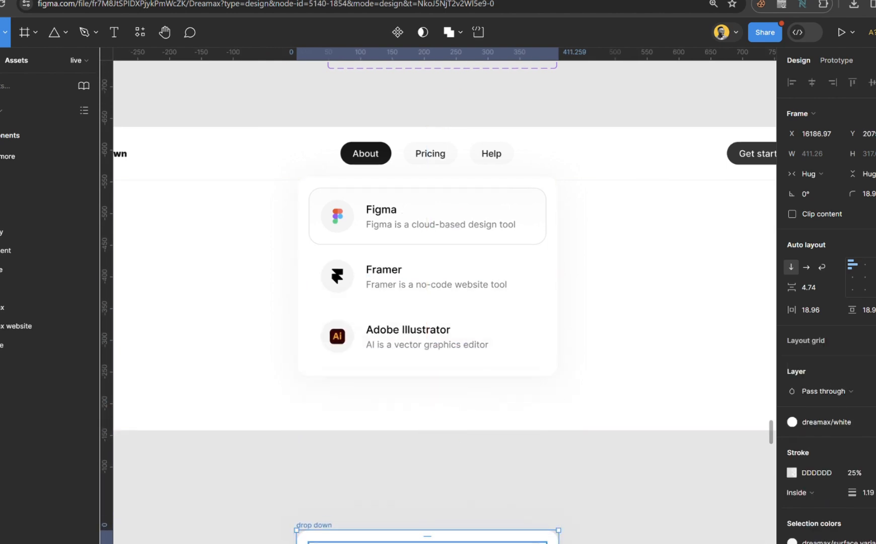
Copy the Figma, Framer and Adobe Illustrator icons out of the duplicated panel onto the canvas beside it
{"action": "key", "text": "shift+2"}
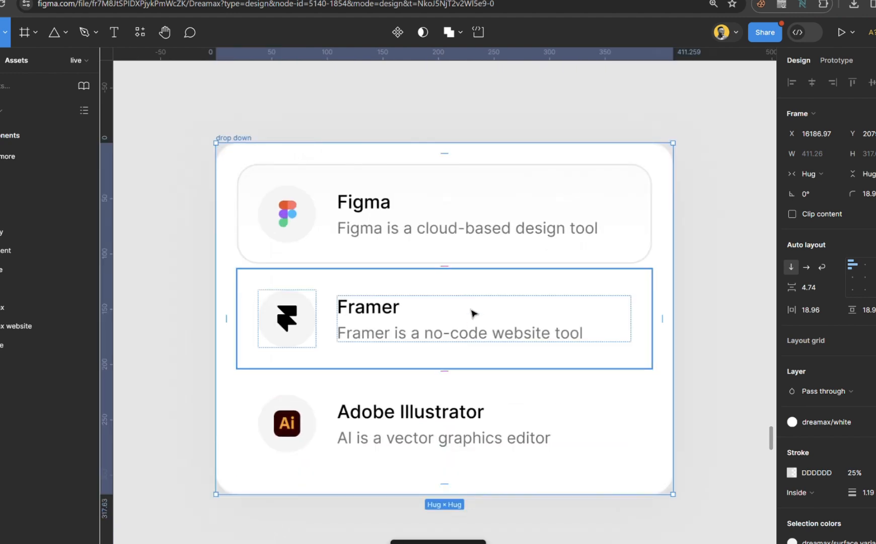
{"action": "scroll", "coordinate": [472, 313], "scroll_direction": "down", "scroll_amount": 2}
{"action": "scroll", "coordinate": [471, 312], "scroll_direction": "right", "scroll_amount": 5}
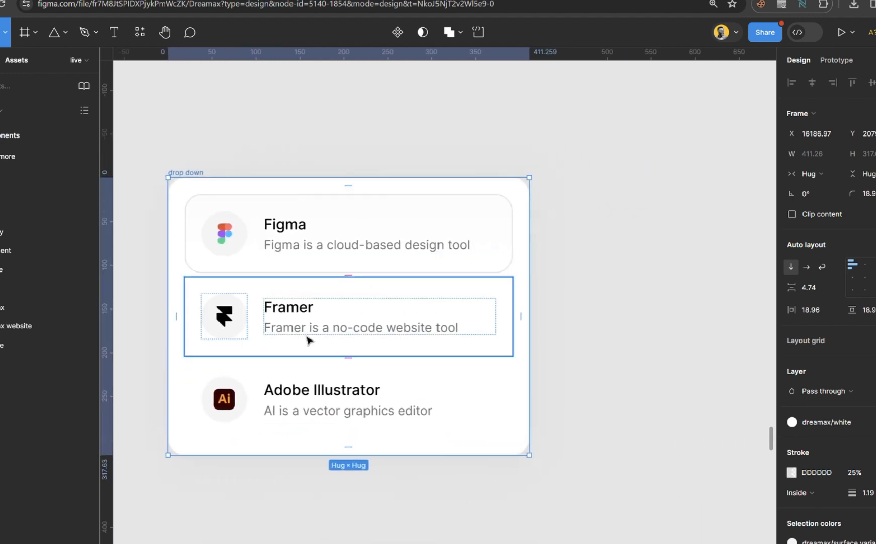
{"action": "left_click", "coordinate": [386, 247]}
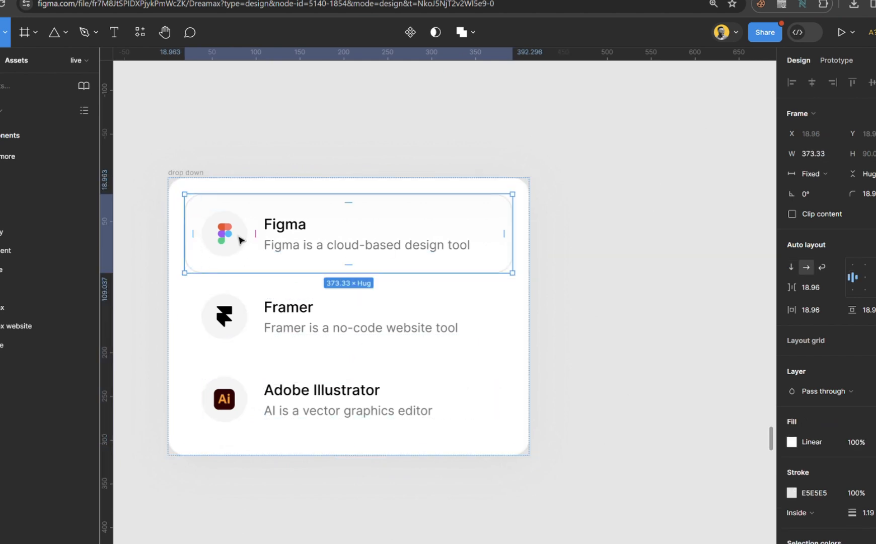
{"action": "left_click", "coordinate": [240, 241]}
{"action": "left_click", "coordinate": [240, 313], "text": "shift"}
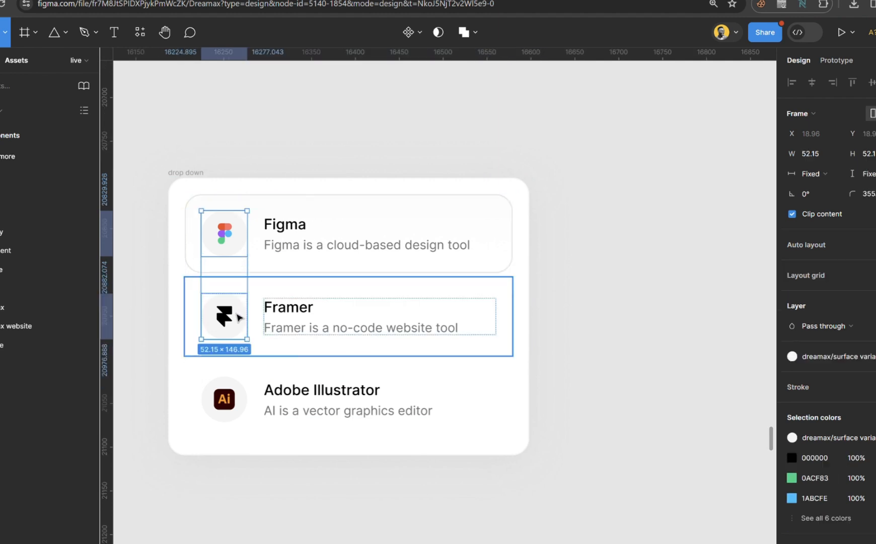
{"action": "left_click", "coordinate": [240, 412], "text": "shift"}
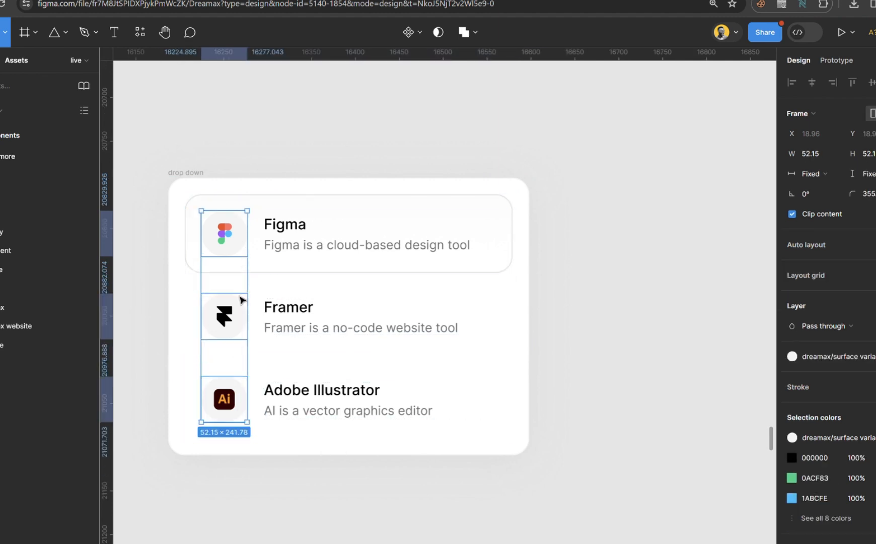
{"action": "left_click_drag", "start_coordinate": [229, 324], "coordinate": [612, 323]}
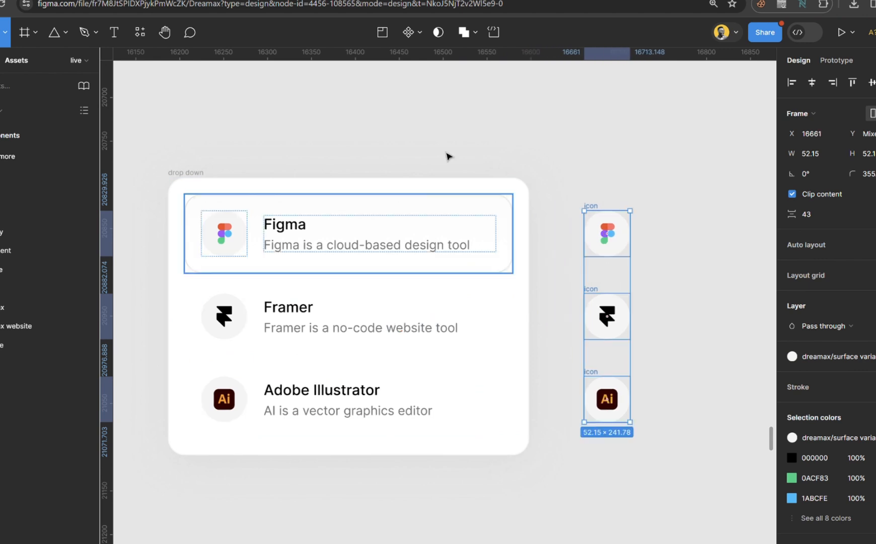
Combine the three copied icons into a component set and name the Figma icon's variant "figma"
{"action": "left_click", "coordinate": [419, 32]}
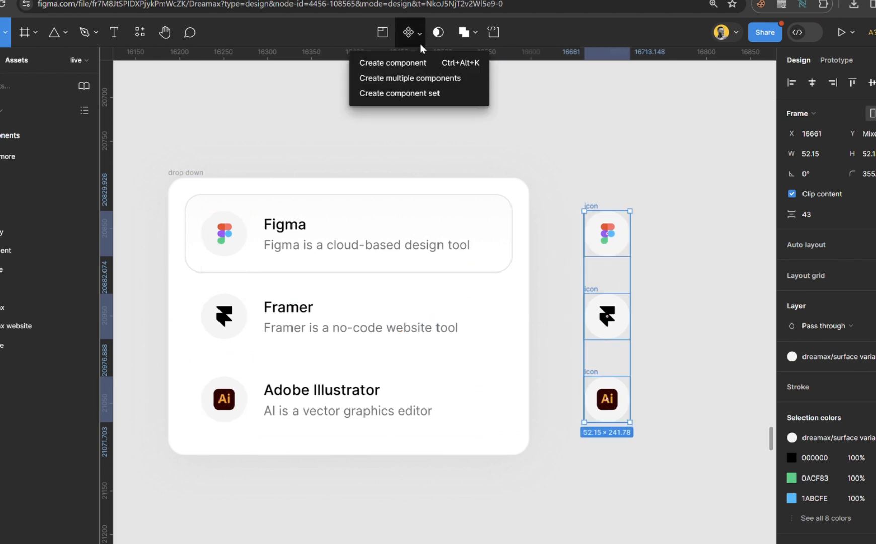
{"action": "left_click", "coordinate": [425, 93]}
{"action": "left_click", "coordinate": [622, 252]}
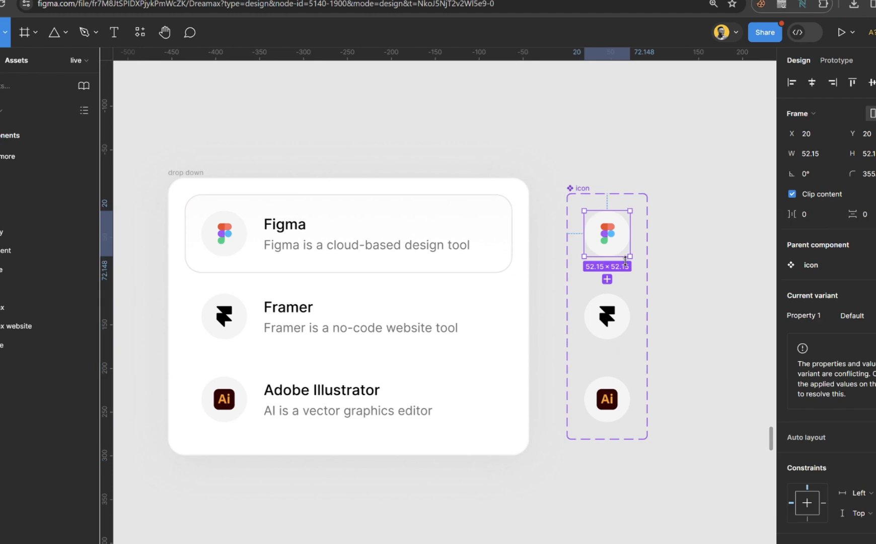
{"action": "left_click", "coordinate": [626, 317]}
{"action": "left_click", "coordinate": [616, 255]}
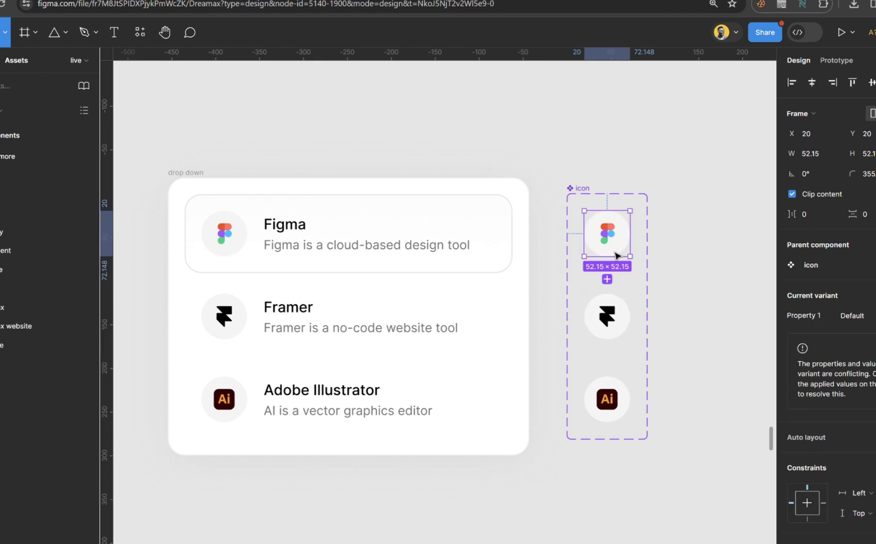
{"action": "left_click", "coordinate": [864, 317]}
{"action": "type", "text": "figma"}
{"action": "key", "text": "Return"}
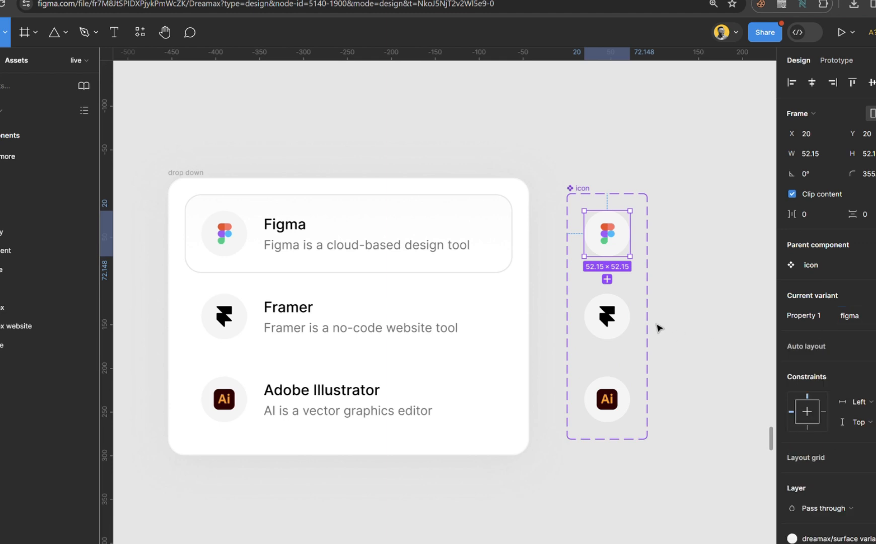
Name the Framer icon's variant "framer" and the Adobe Illustrator icon's variant "ai"
{"action": "left_click", "coordinate": [589, 316]}
{"action": "left_click", "coordinate": [856, 296]}
{"action": "type", "text": "framer"}
{"action": "key", "text": "Return"}
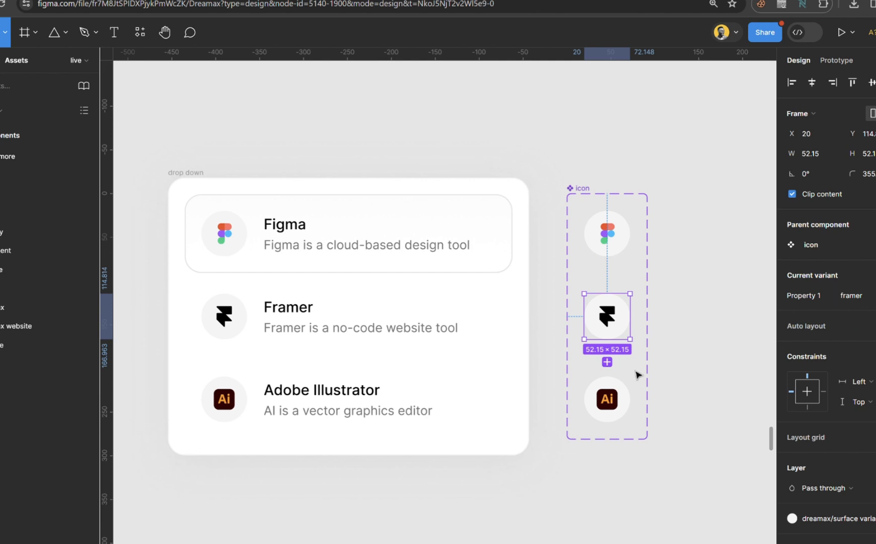
{"action": "left_click", "coordinate": [603, 402]}
{"action": "left_click", "coordinate": [853, 296]}
{"action": "type", "text": "ai"}
{"action": "key", "text": "Return"}
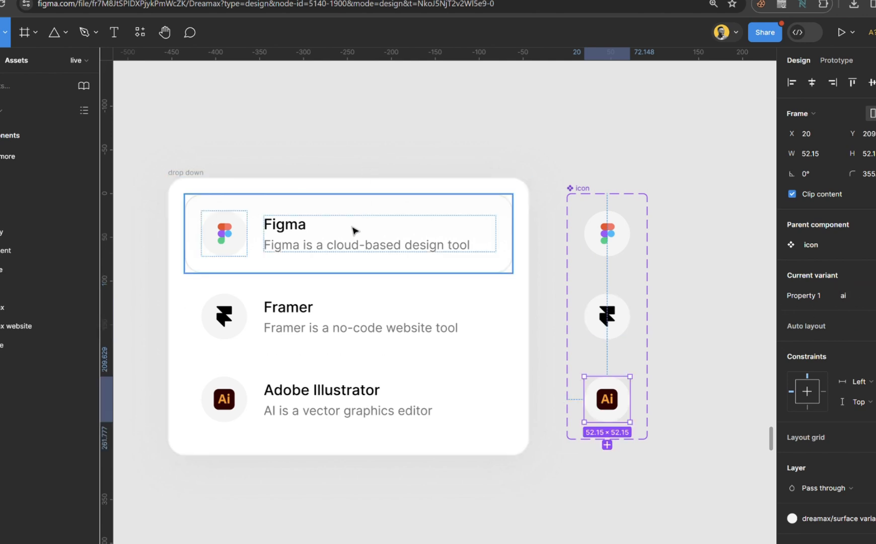
Move the icon component set farther from the drop-down panel and place a copy of the Figma row below the panel
{"action": "left_click", "coordinate": [554, 168]}
{"action": "left_click_drag", "start_coordinate": [578, 189], "coordinate": [650, 190]}
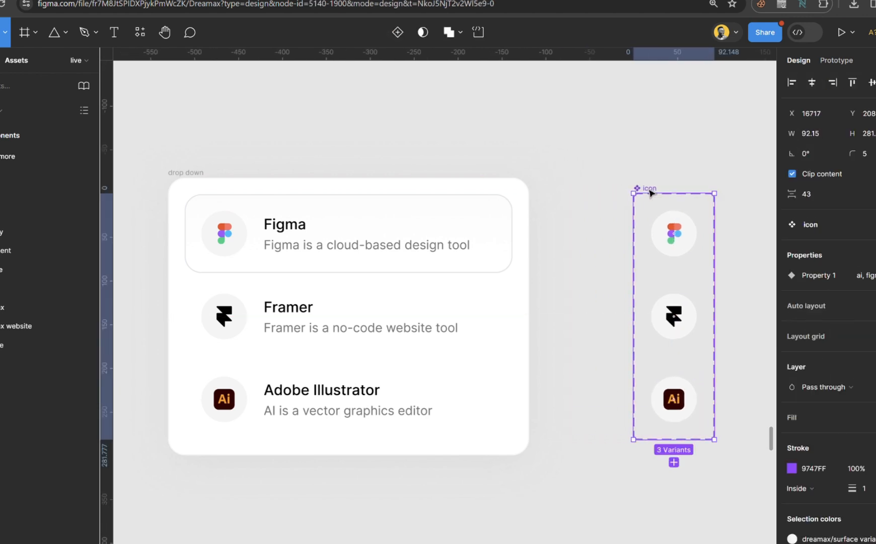
{"action": "left_click", "coordinate": [385, 262]}
{"action": "scroll", "coordinate": [388, 260], "scroll_direction": "down", "scroll_amount": 3}
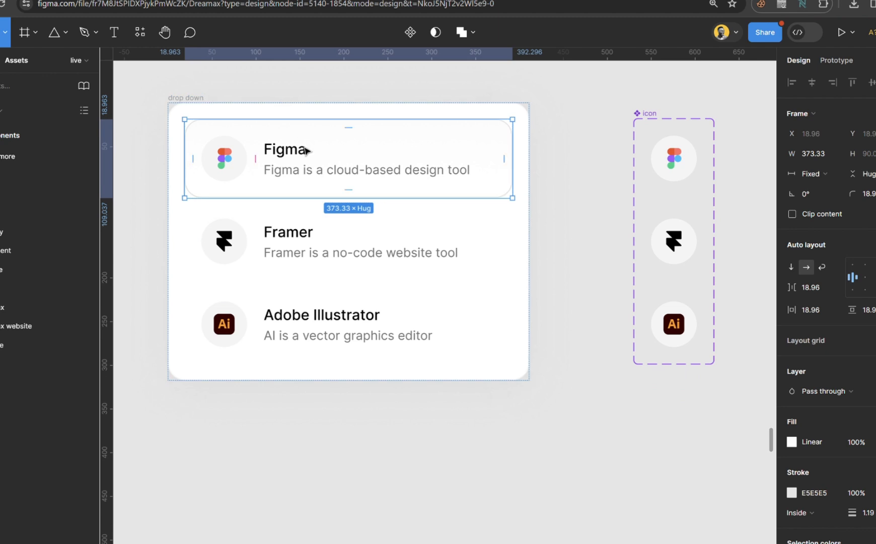
{"action": "left_click_drag", "start_coordinate": [308, 151], "coordinate": [322, 463]}
{"action": "scroll", "coordinate": [318, 464], "scroll_direction": "down", "scroll_amount": 4}
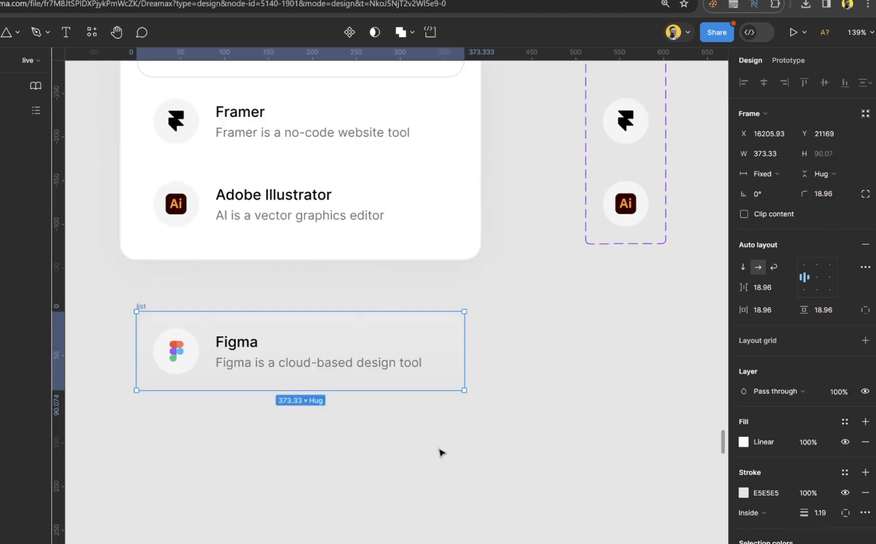
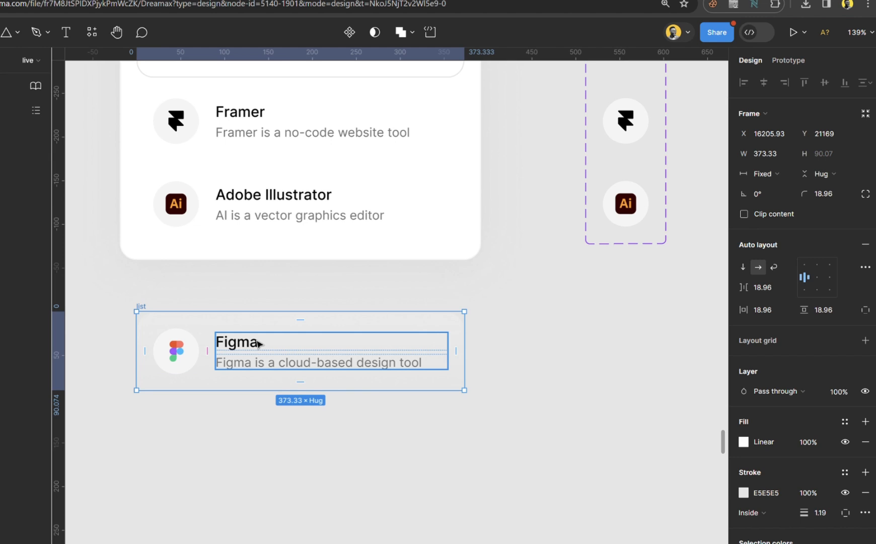
{"action": "key", "text": "ctrl+d"}
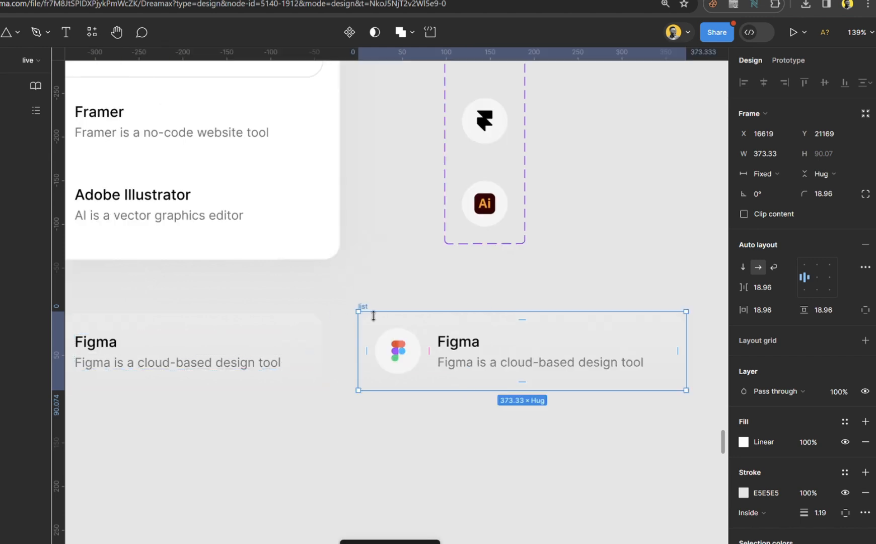
{"action": "left_click_drag", "start_coordinate": [369, 310], "coordinate": [151, 405]}
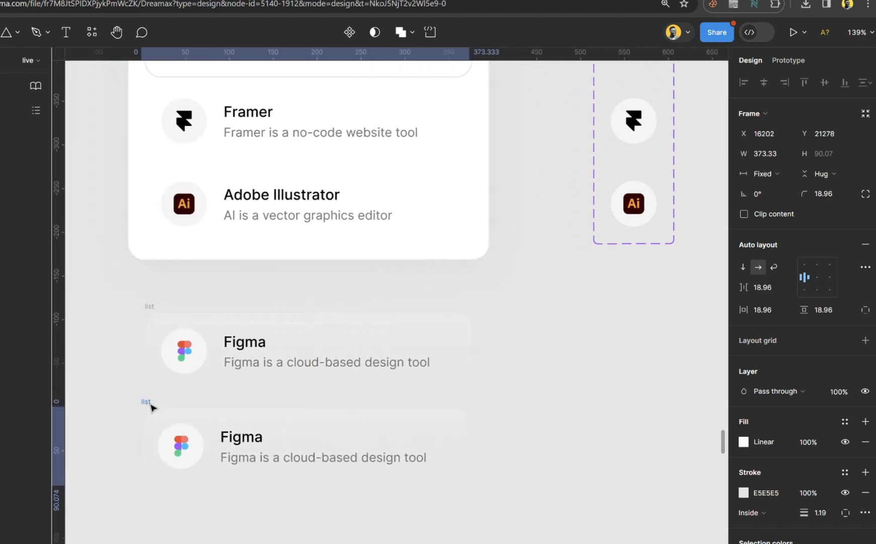
{"action": "key", "text": "Delete"}
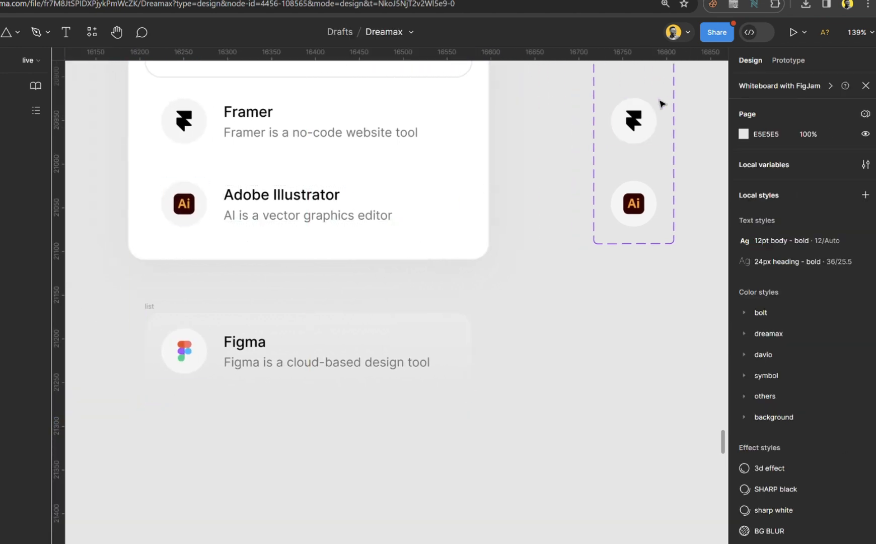
Replace the static icon in the copied Figma row with an instance of the figma icon variant, placed before the text
{"action": "scroll", "coordinate": [651, 112], "scroll_direction": "up", "scroll_amount": 3}
{"action": "left_click", "coordinate": [647, 147]}
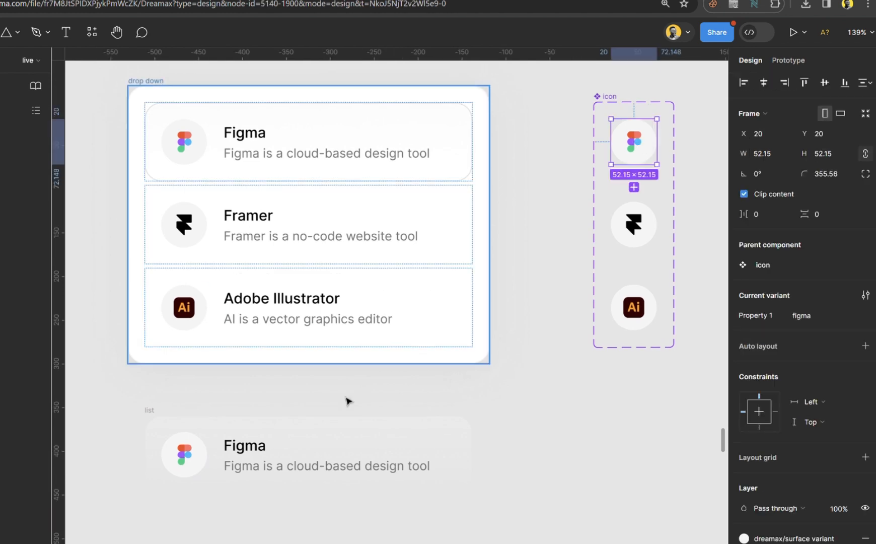
{"action": "left_click", "coordinate": [264, 434]}
{"action": "key", "text": "ctrl+v"}
{"action": "left_click", "coordinate": [190, 462]}
{"action": "key", "text": "Delete"}
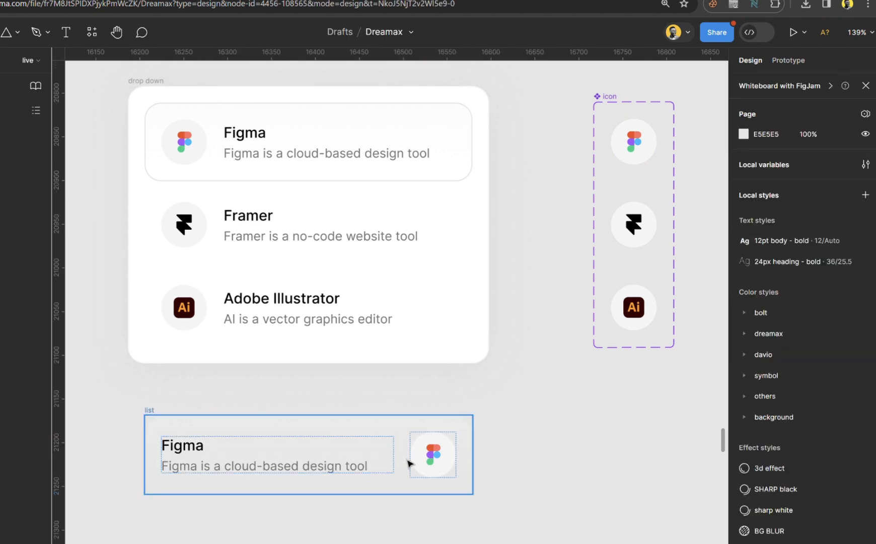
{"action": "left_click", "coordinate": [430, 463]}
{"action": "key", "text": "Left"}
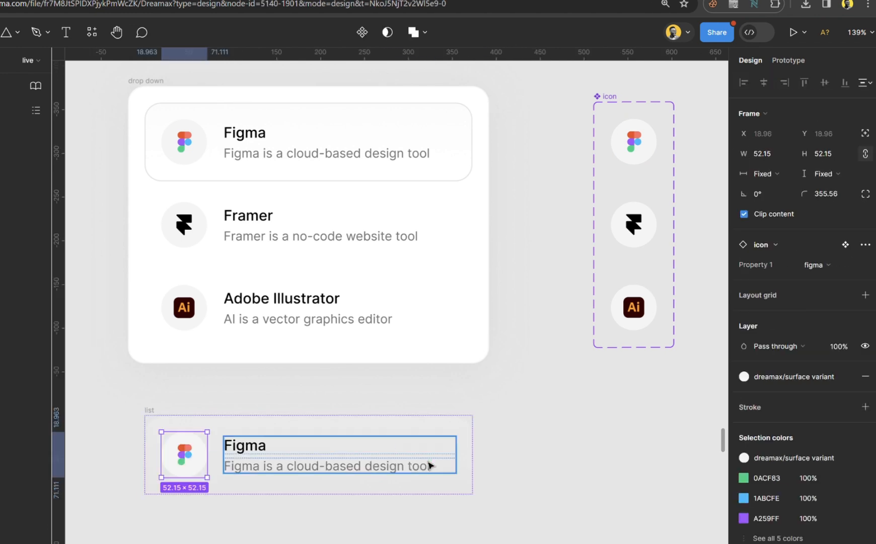
Duplicate the separate Figma list row directly below itself and rename the copy "hover"
{"action": "left_click", "coordinate": [155, 412]}
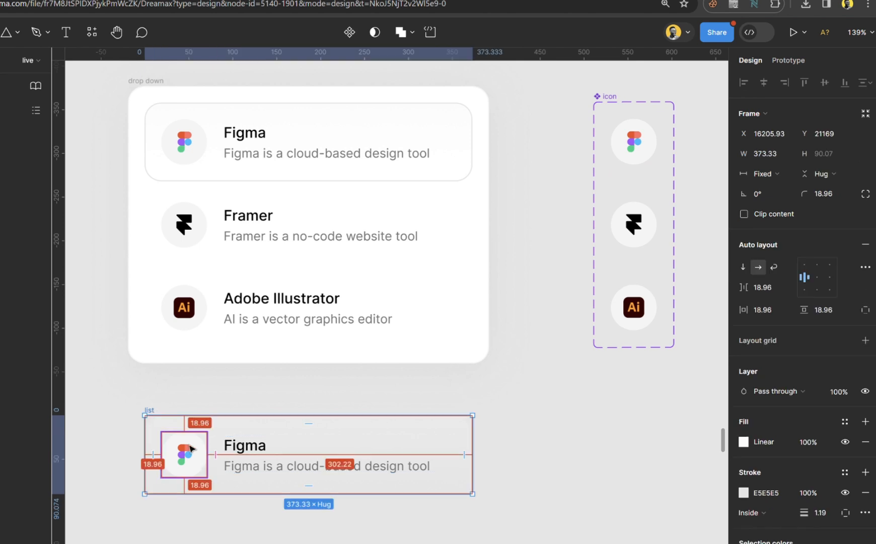
{"action": "left_click_drag", "start_coordinate": [186, 453], "coordinate": [191, 538]}
{"action": "scroll", "coordinate": [191, 539], "scroll_direction": "down", "scroll_amount": 5}
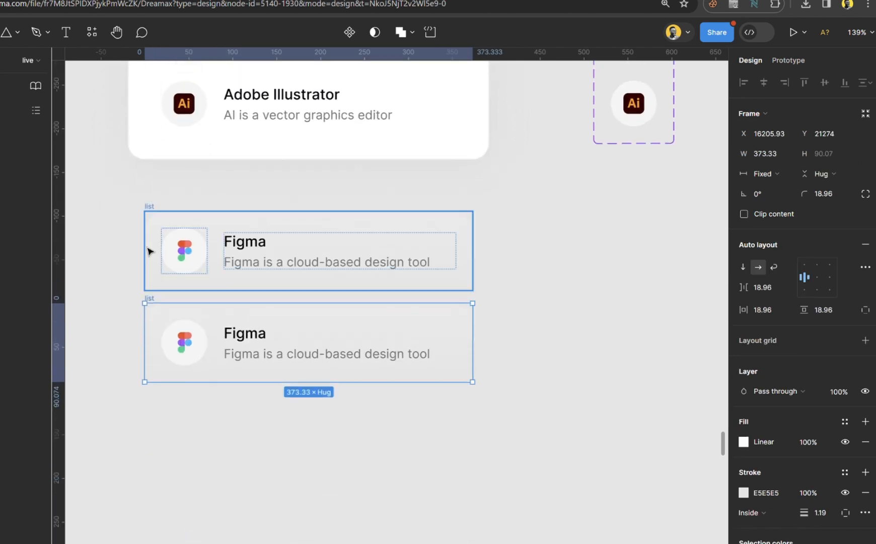
{"action": "double_click", "coordinate": [153, 299]}
{"action": "type", "text": "hover"}
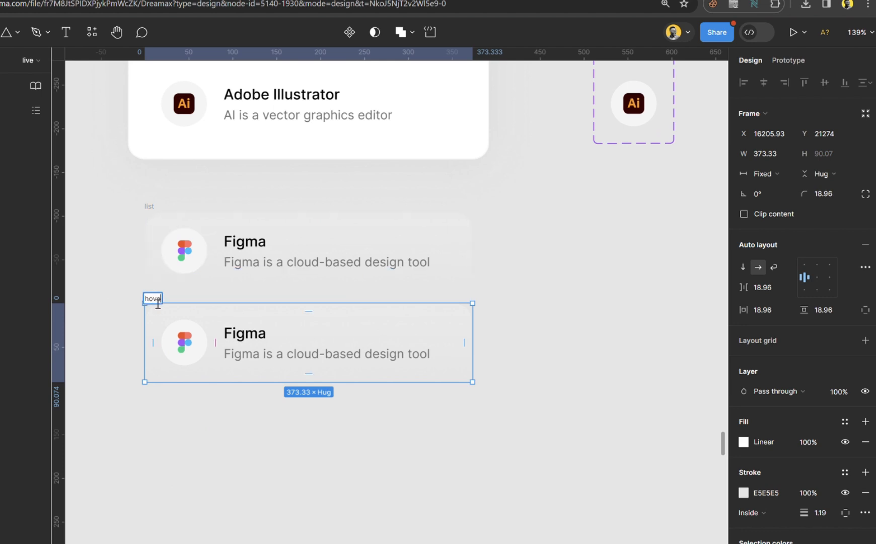
{"action": "key", "text": "Return"}
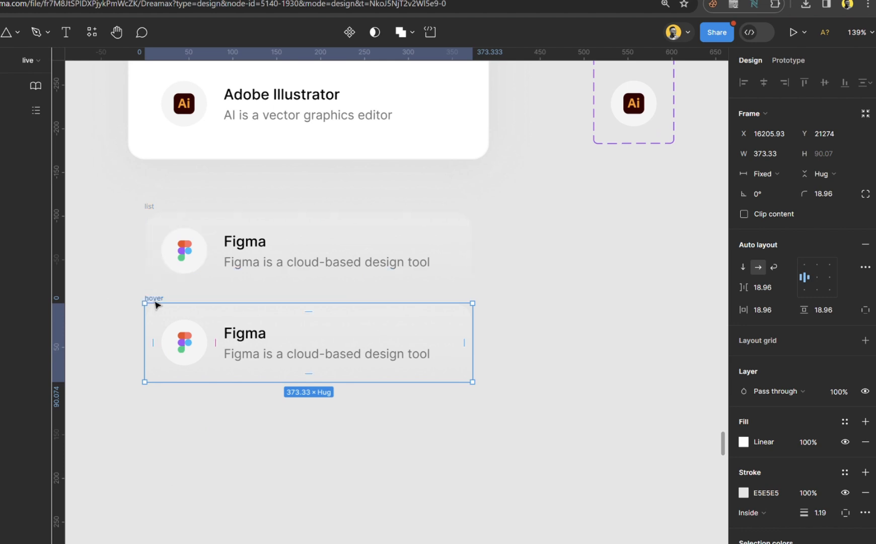
Rename the upper list row "inactive" and set its fill to the Color 2 library colour
{"action": "double_click", "coordinate": [152, 207]}
{"action": "type", "text": "inactive"}
{"action": "key", "text": "Return"}
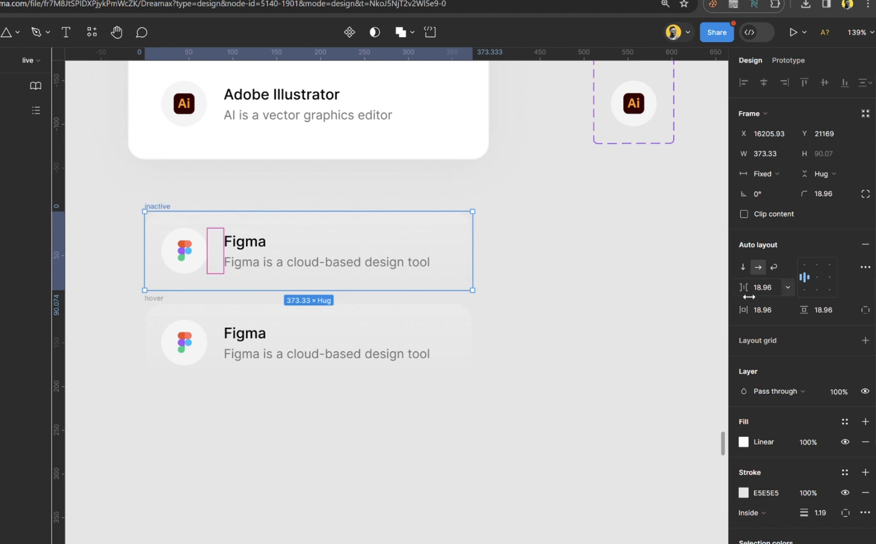
{"action": "left_click", "coordinate": [845, 421]}
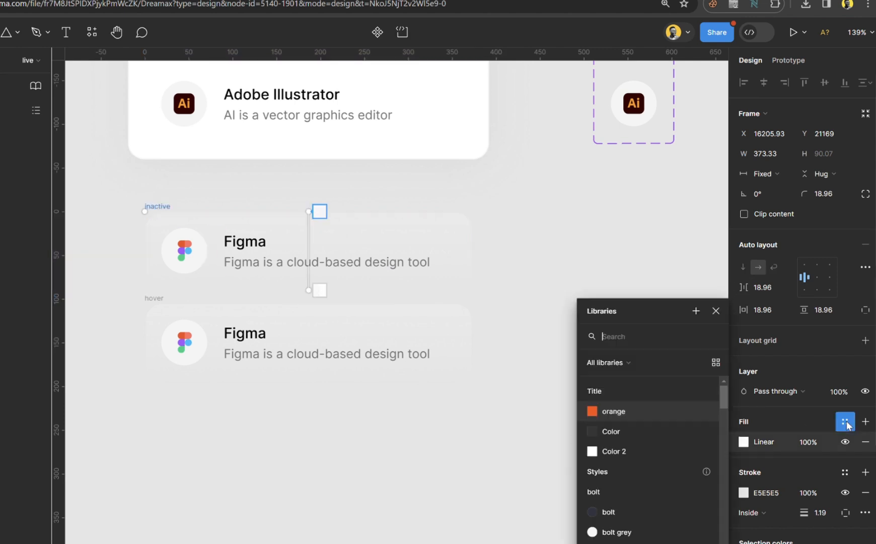
{"action": "left_click", "coordinate": [635, 453]}
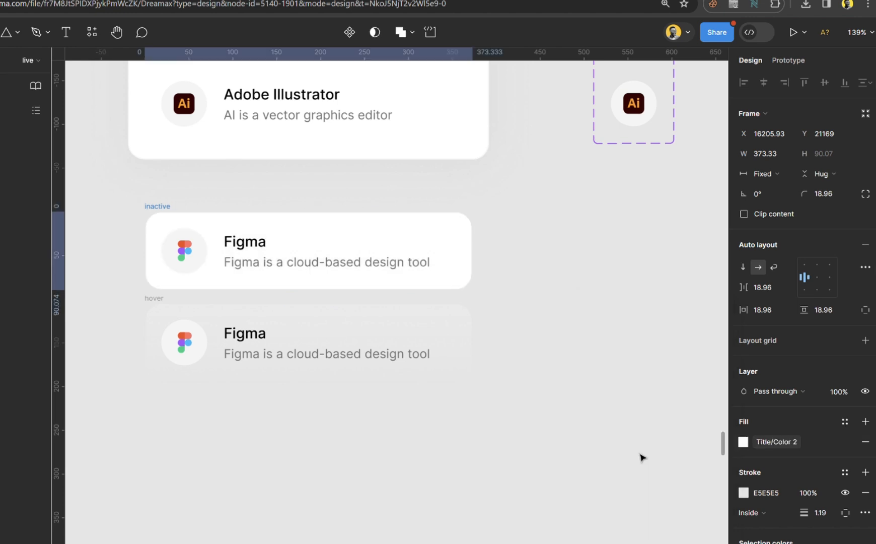
Combine the separate inactive and hover Figma rows below the drop-down panel into one component set
{"action": "left_click", "coordinate": [547, 354]}
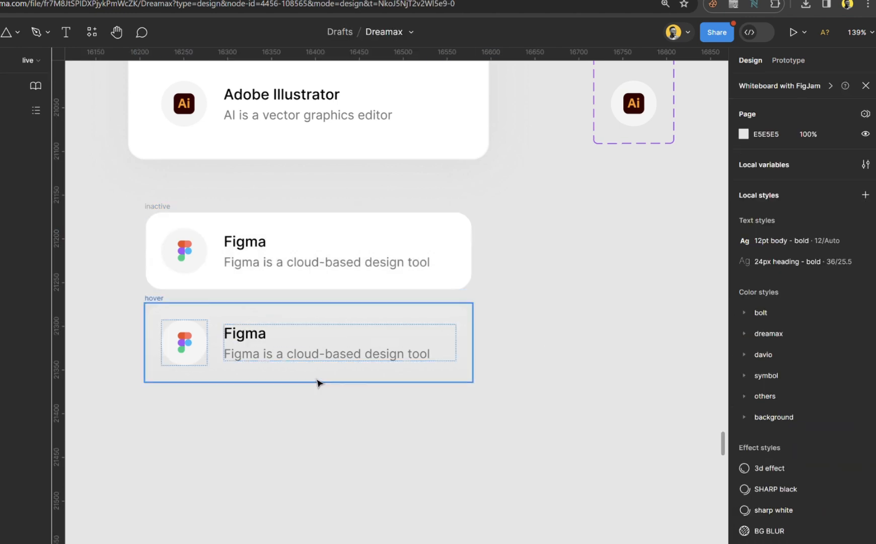
{"action": "scroll", "coordinate": [383, 432], "scroll_direction": "down", "scroll_amount": 3}
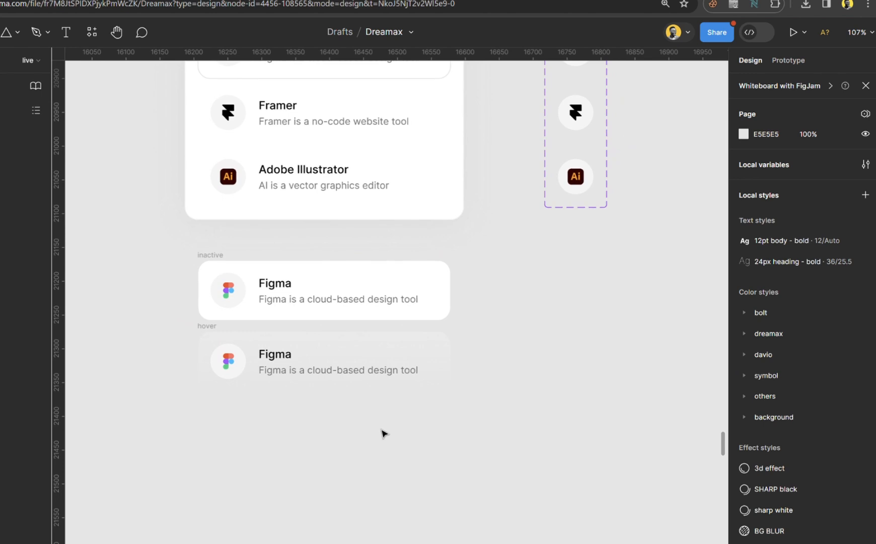
{"action": "scroll", "coordinate": [384, 433], "scroll_direction": "up", "scroll_amount": 2}
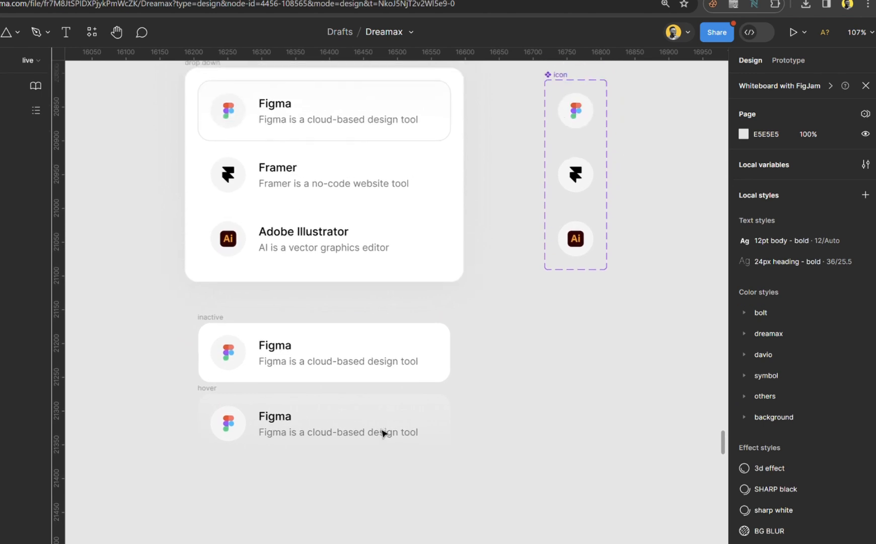
{"action": "scroll", "coordinate": [383, 432], "scroll_direction": "up", "scroll_amount": 1}
{"action": "left_click_drag", "start_coordinate": [185, 323], "coordinate": [476, 495]}
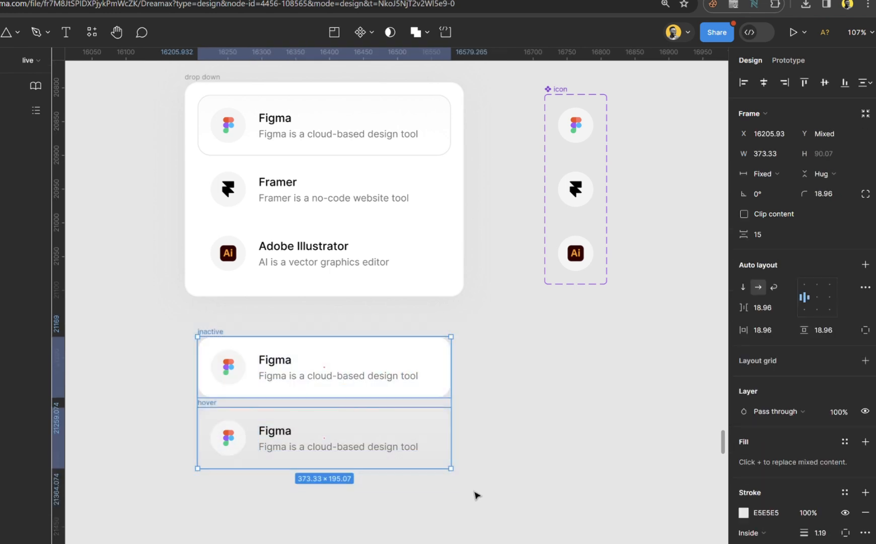
{"action": "scroll", "coordinate": [474, 495], "scroll_direction": "down", "scroll_amount": 3}
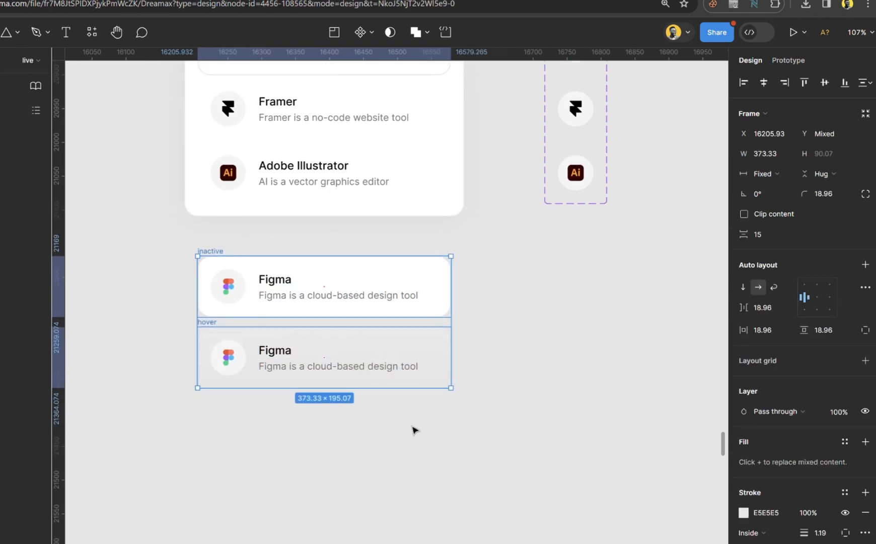
{"action": "scroll", "coordinate": [310, 335], "scroll_direction": "up", "scroll_amount": 4}
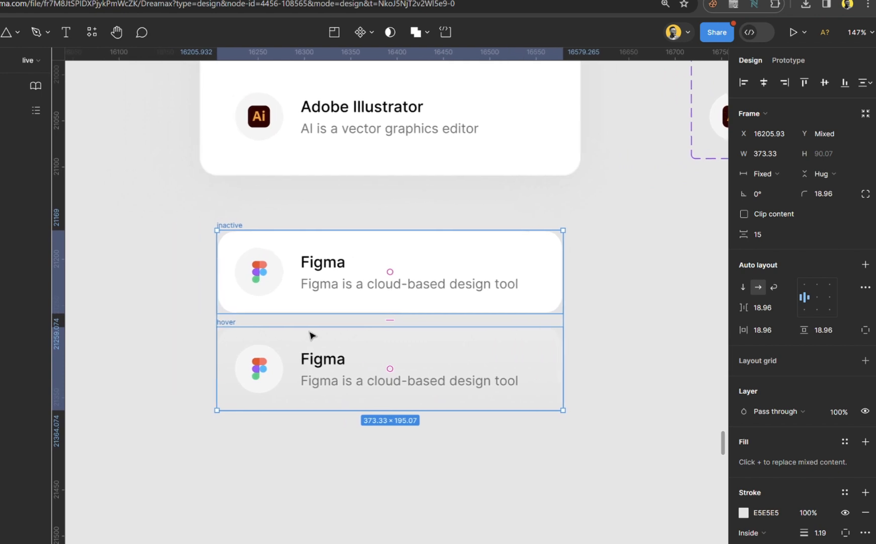
{"action": "left_click", "coordinate": [373, 27]}
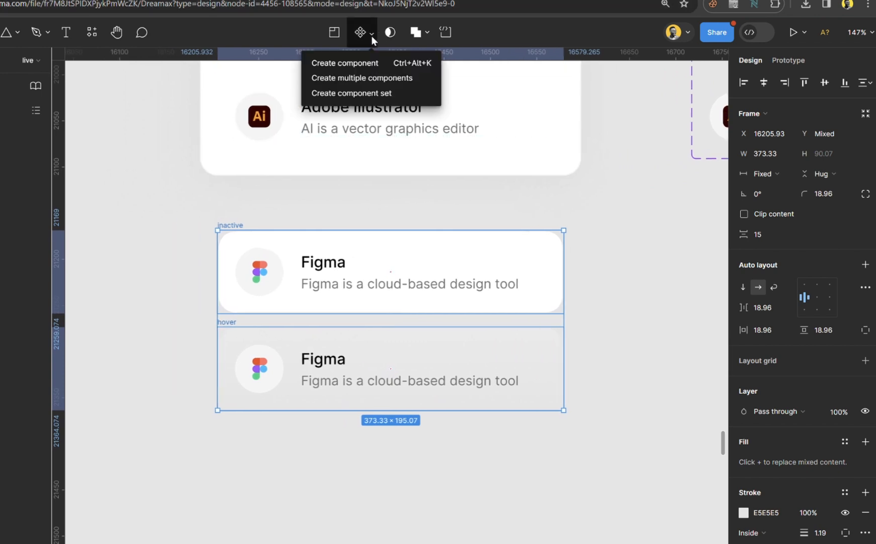
{"action": "left_click", "coordinate": [369, 92]}
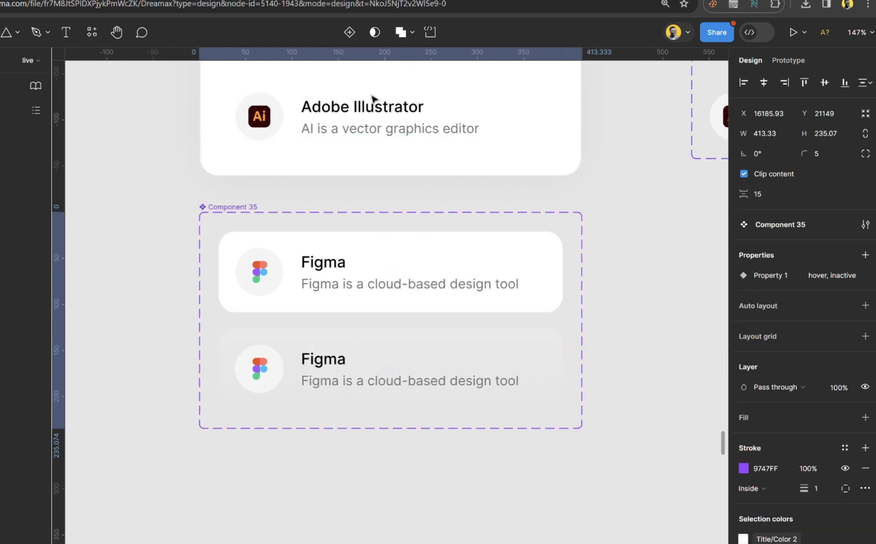
Rename the new row component set "list"
{"action": "double_click", "coordinate": [255, 208]}
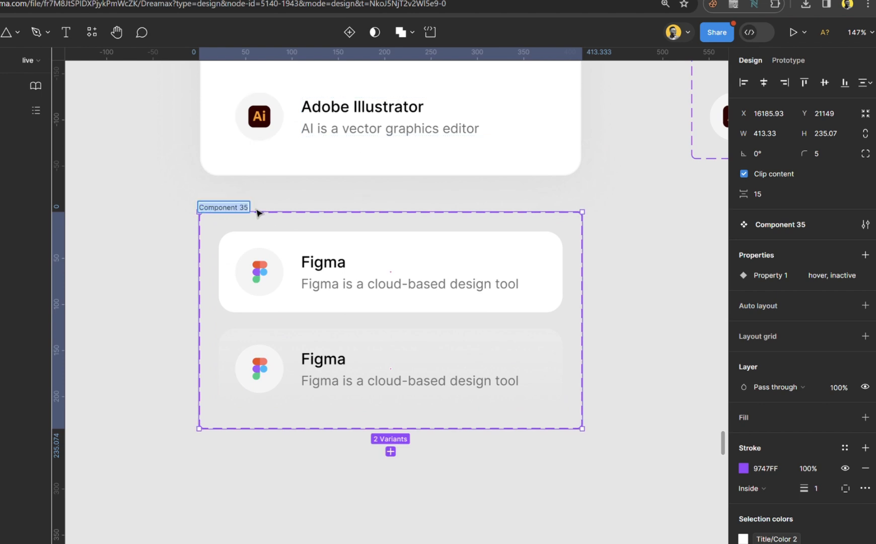
{"action": "type", "text": "t"}
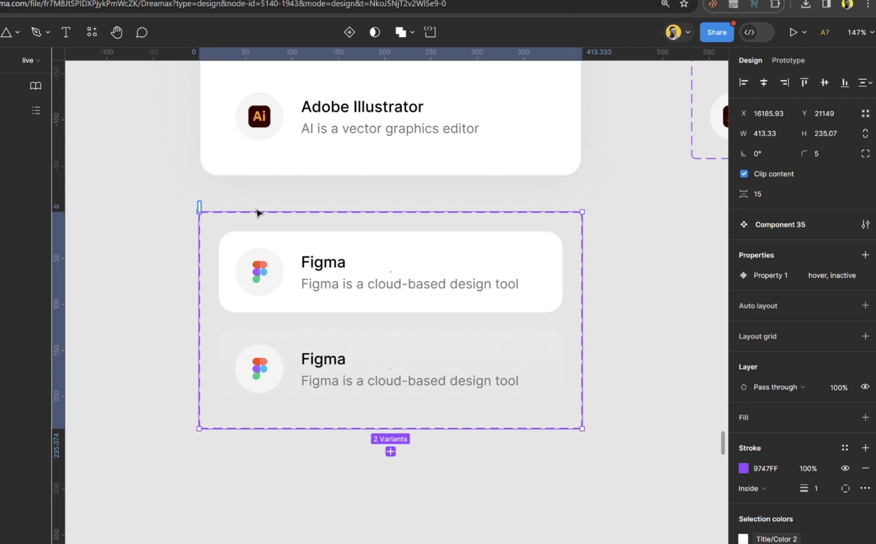
{"action": "type", "text": "ist"}
{"action": "key", "text": "Return"}
Add a While hovering interaction to the inactive list variant that changes it to hover with Smart animate
{"action": "left_click", "coordinate": [325, 292]}
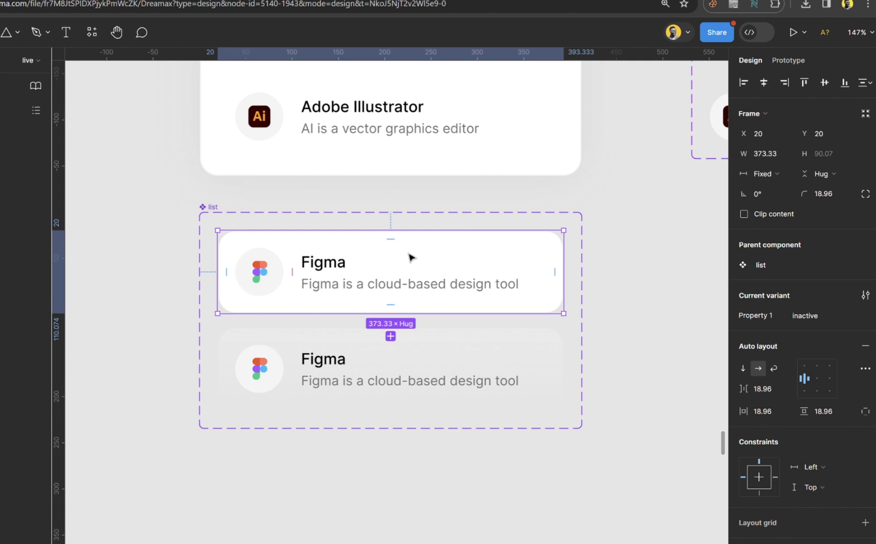
{"action": "key", "text": "shift+e"}
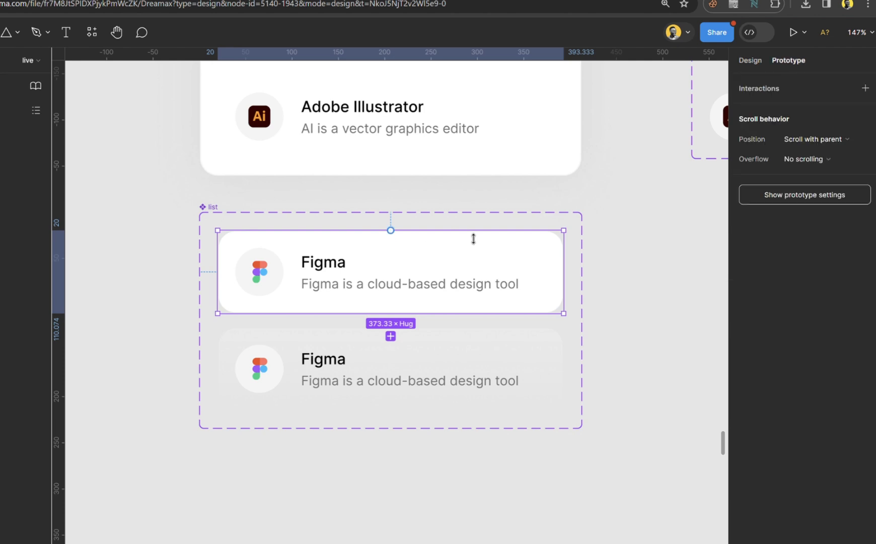
{"action": "left_click_drag", "start_coordinate": [390, 313], "coordinate": [396, 342]}
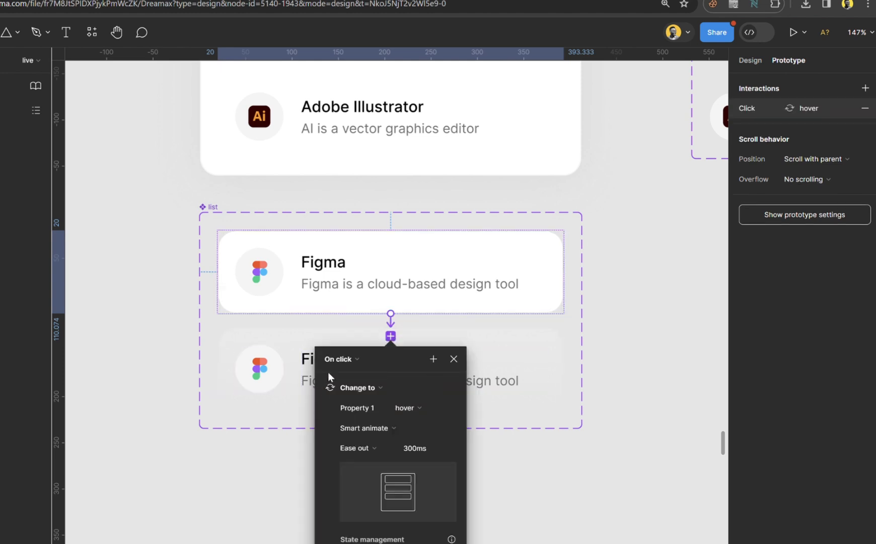
{"action": "left_click", "coordinate": [352, 359]}
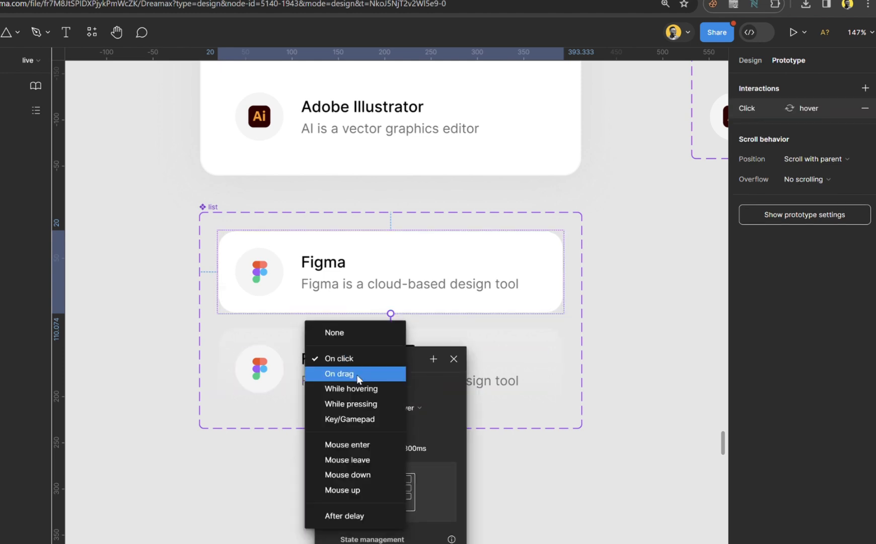
{"action": "left_click", "coordinate": [363, 389]}
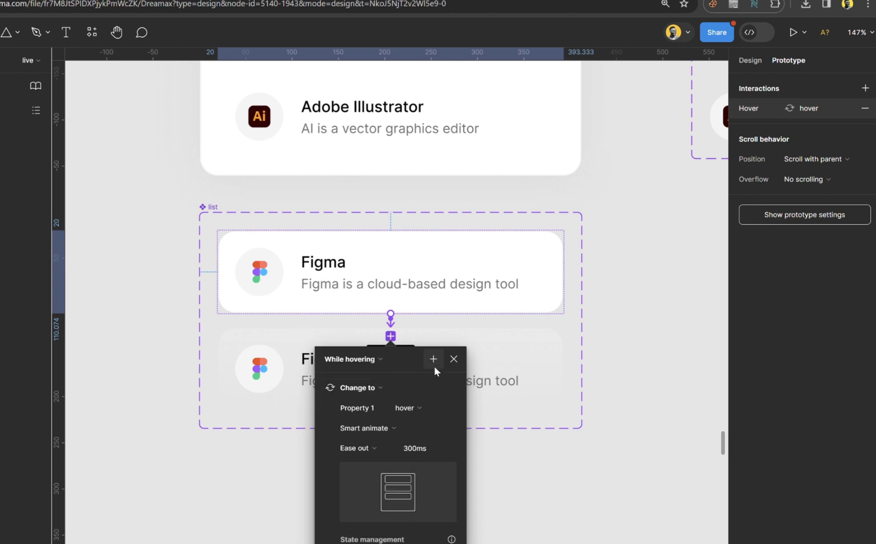
{"action": "left_click", "coordinate": [453, 358]}
{"action": "left_click", "coordinate": [751, 64]}
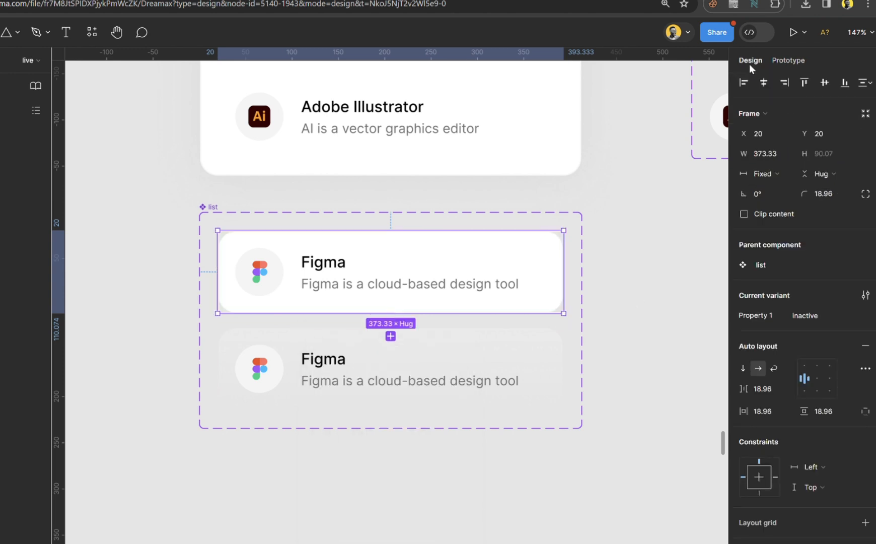
{"action": "left_click", "coordinate": [604, 209]}
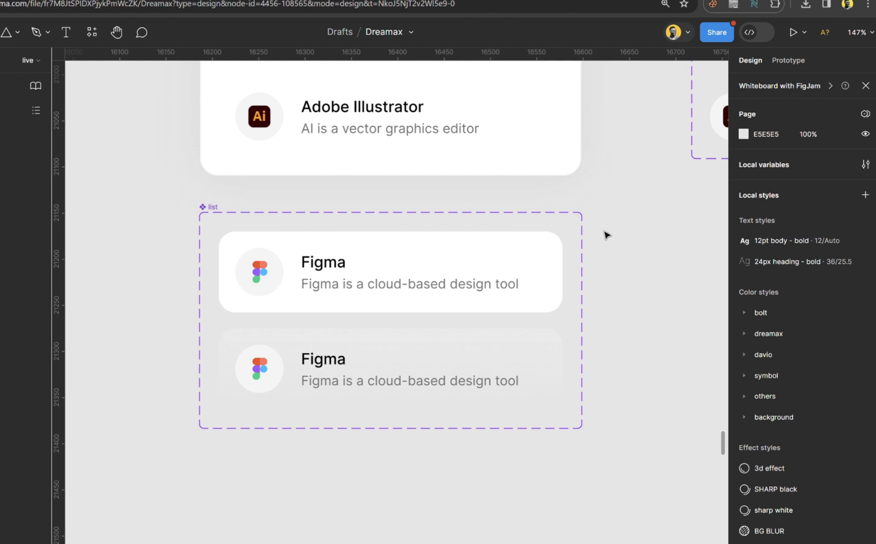
Insert an instance of the inactive list variant as the last row of the drop-down panel and move the list component set farther below
{"action": "scroll", "coordinate": [605, 235], "scroll_direction": "down", "scroll_amount": 5}
{"action": "scroll", "coordinate": [607, 235], "scroll_direction": "up", "scroll_amount": 3}
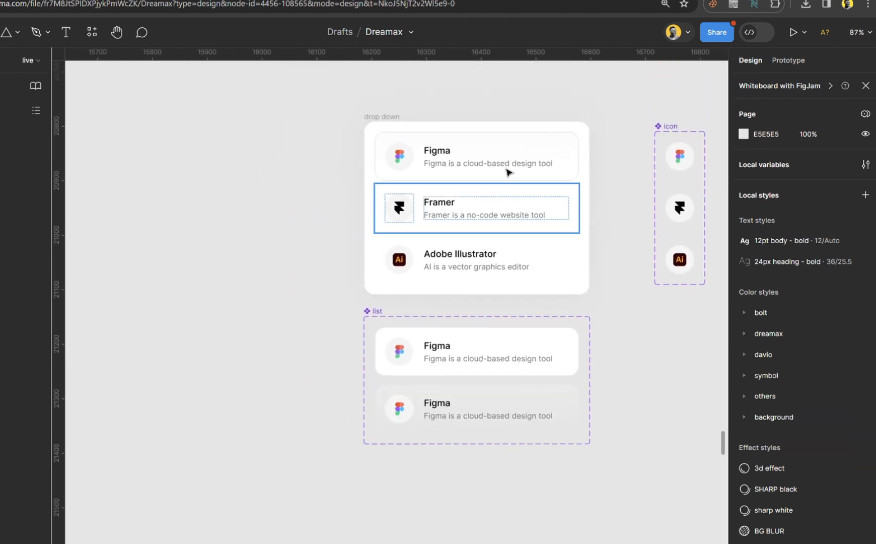
{"action": "left_click", "coordinate": [459, 347]}
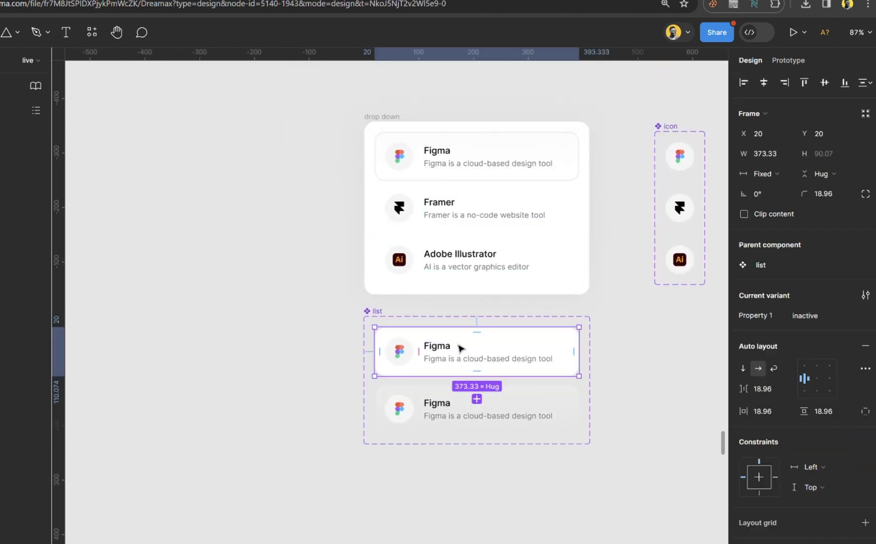
{"action": "left_click", "coordinate": [389, 121]}
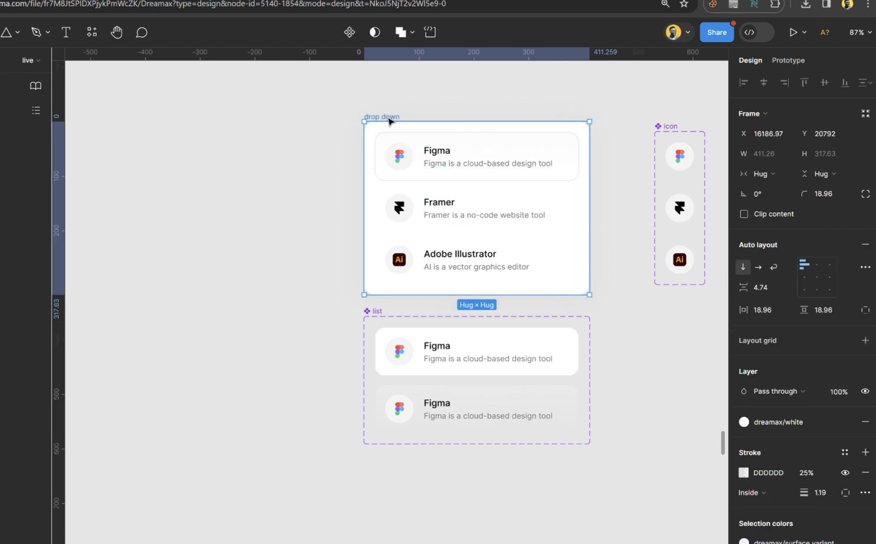
{"action": "key", "text": "ctrl+v"}
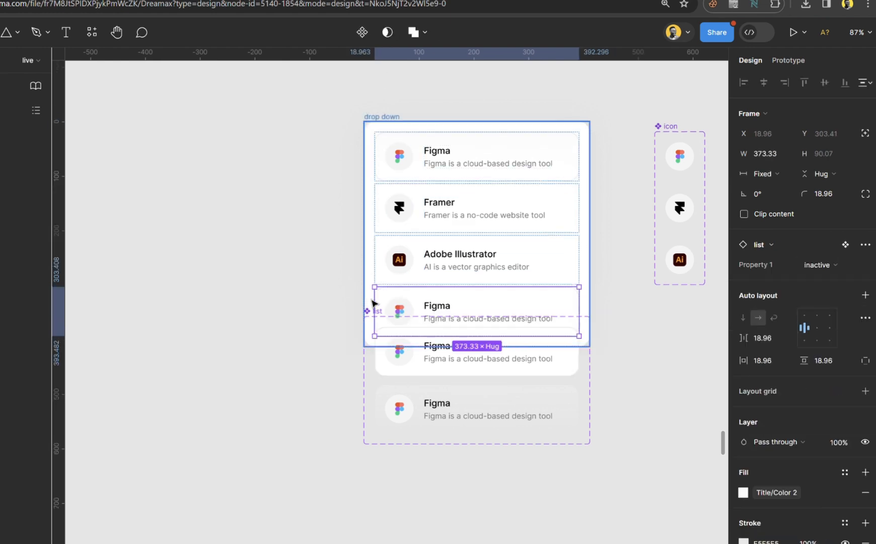
{"action": "left_click", "coordinate": [372, 314]}
{"action": "left_click_drag", "start_coordinate": [372, 315], "coordinate": [372, 387]}
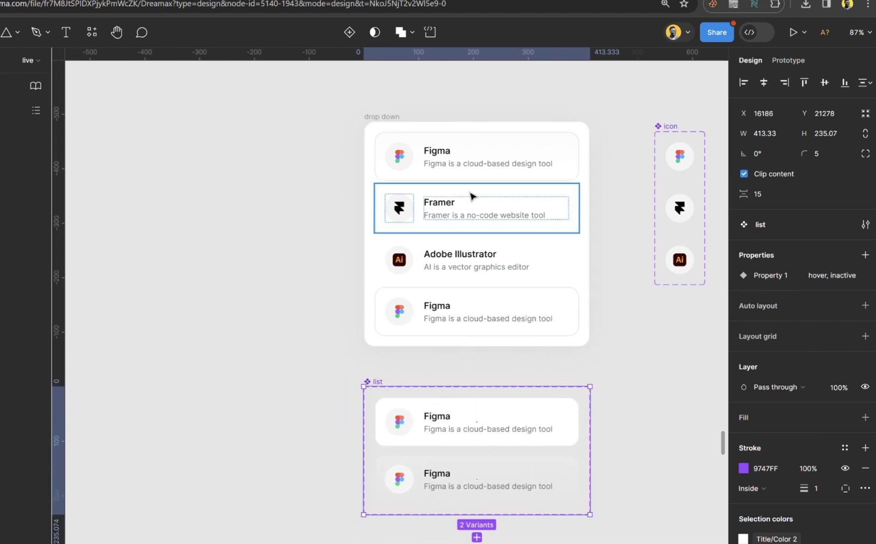
Remove the stroke from the inactive variant in the list component set
{"action": "left_click", "coordinate": [465, 321]}
{"action": "scroll", "coordinate": [466, 321], "scroll_direction": "up", "scroll_amount": 5}
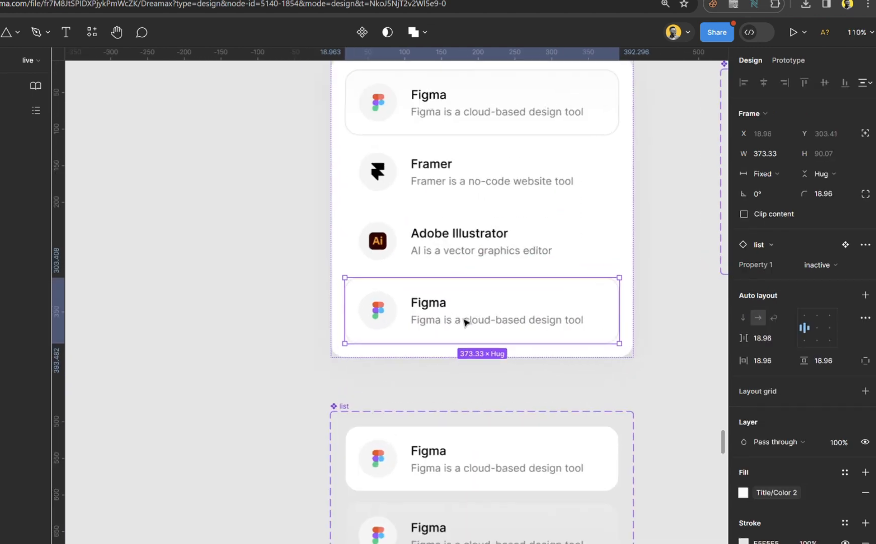
{"action": "left_click", "coordinate": [520, 462]}
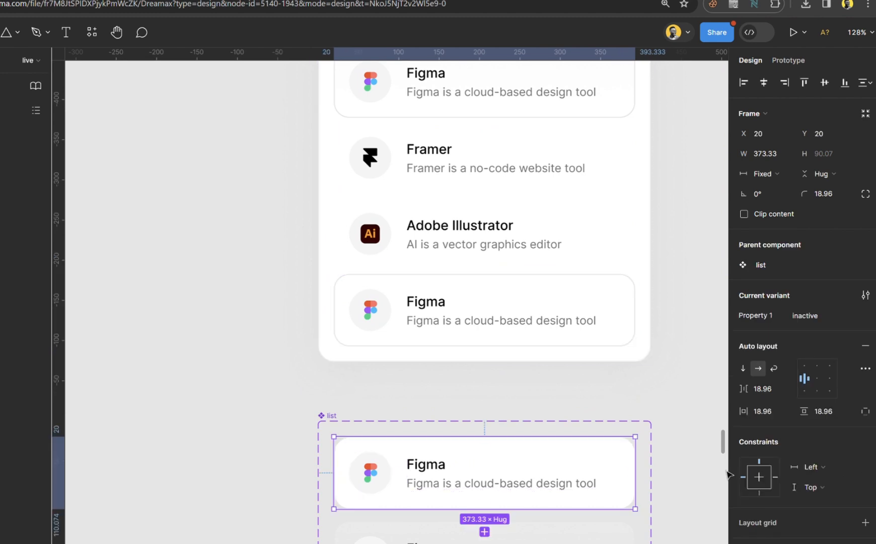
{"action": "scroll", "coordinate": [847, 439], "scroll_direction": "down", "scroll_amount": 5}
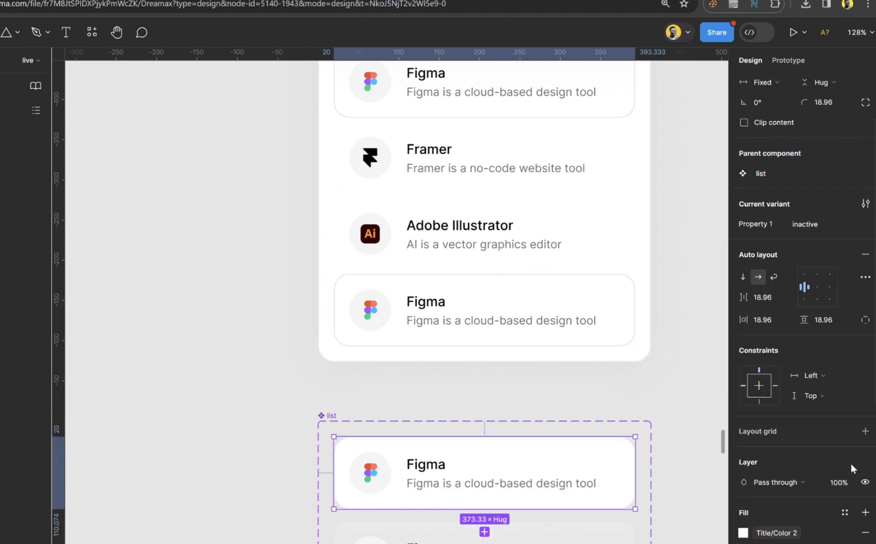
{"action": "left_click", "coordinate": [865, 470]}
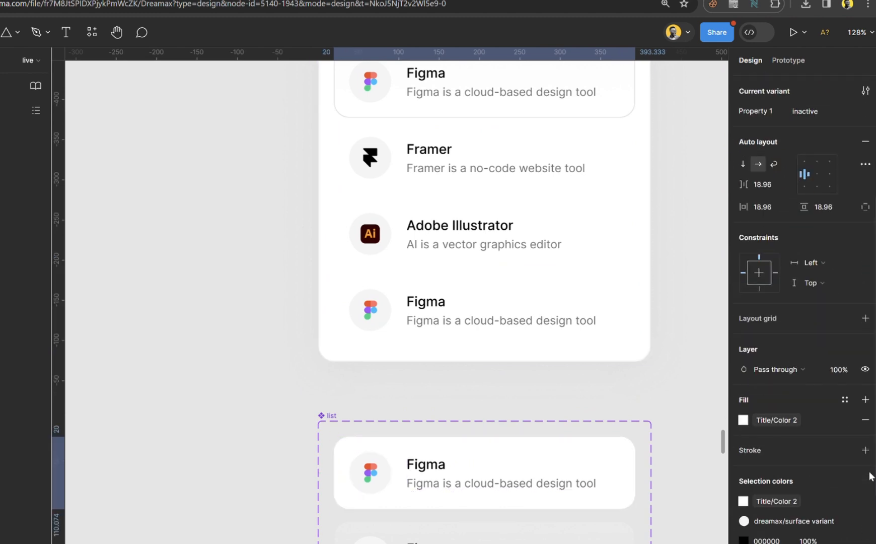
Move the static Framer and Adobe Illustrator rows out of the drop-down panel onto the empty canvas beside it
{"action": "scroll", "coordinate": [492, 327], "scroll_direction": "up", "scroll_amount": 3}
{"action": "scroll", "coordinate": [492, 326], "scroll_direction": "right", "scroll_amount": 4}
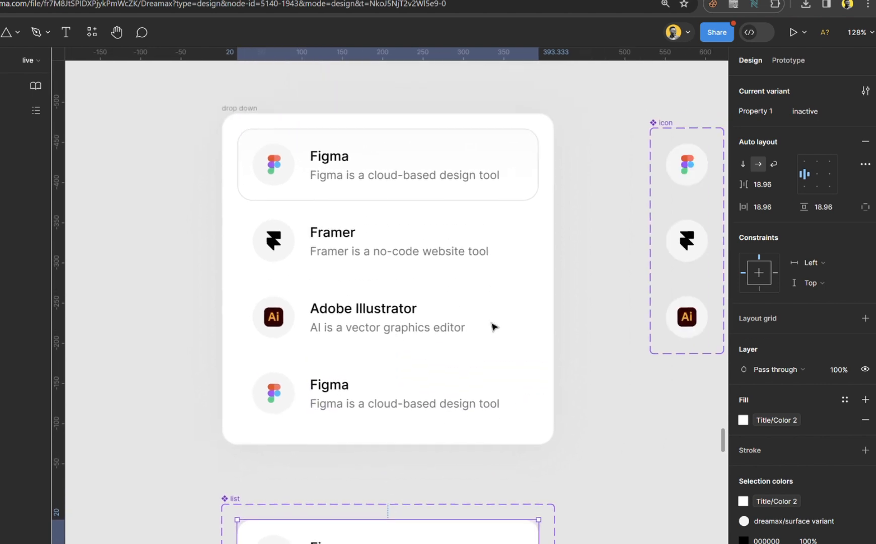
{"action": "left_click", "coordinate": [402, 317]}
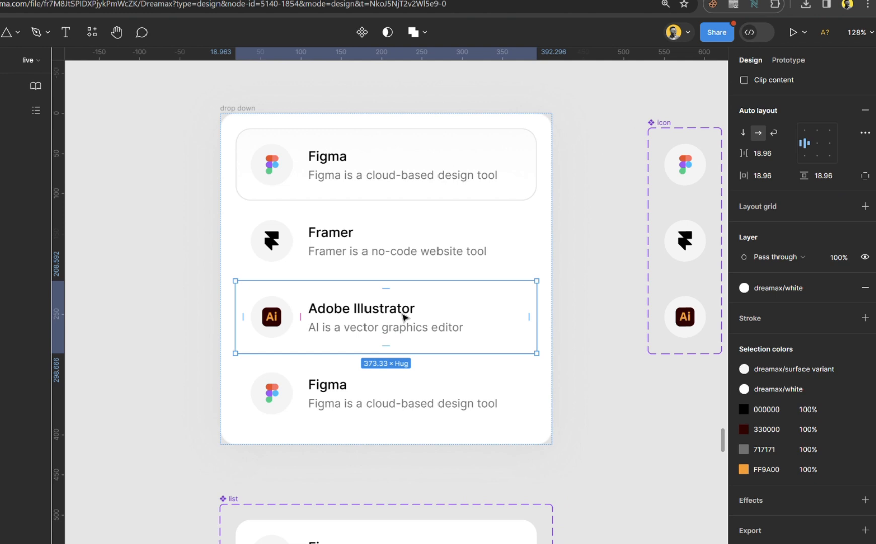
{"action": "left_click", "coordinate": [431, 245], "text": "shift"}
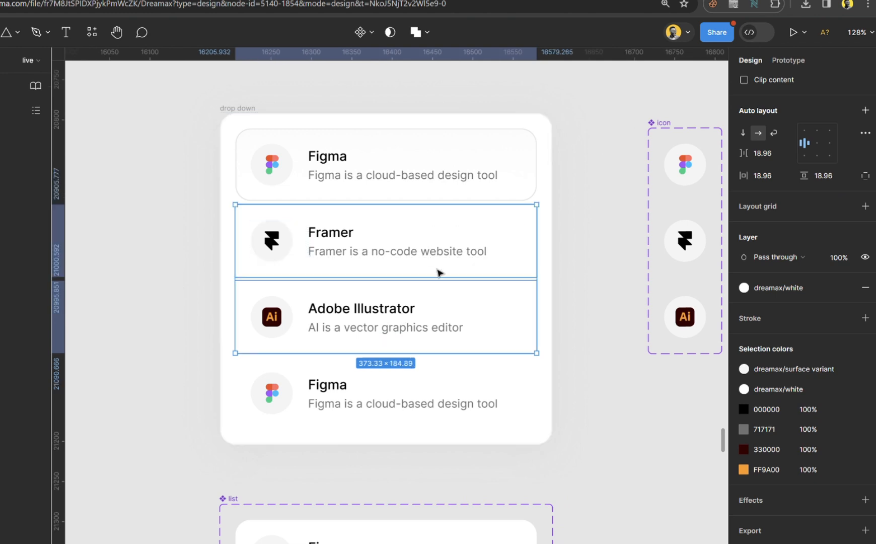
{"action": "left_click_drag", "start_coordinate": [456, 253], "coordinate": [135, 170]}
{"action": "scroll", "coordinate": [135, 170], "scroll_direction": "left", "scroll_amount": 4}
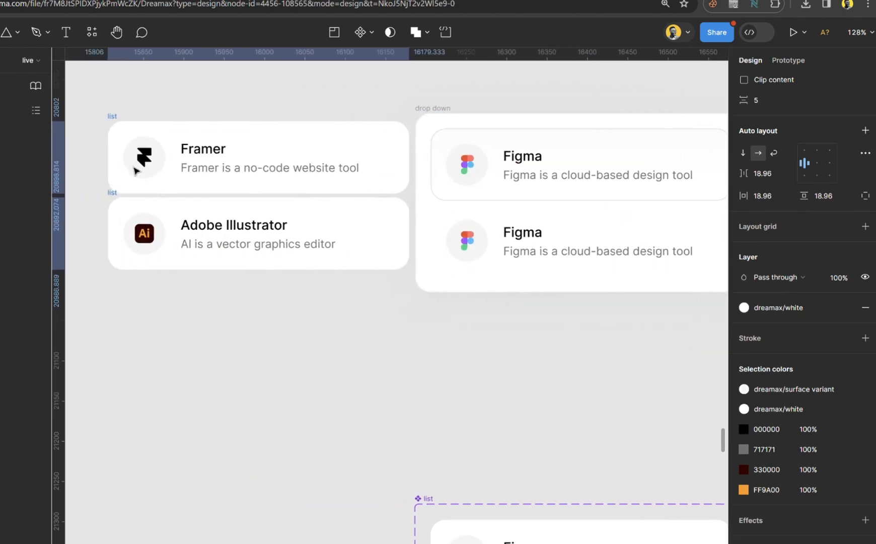
Duplicate the list instance twice within the drop-down panel and delete the outlined static Figma row above them
{"action": "left_click", "coordinate": [510, 250]}
{"action": "scroll", "coordinate": [510, 250], "scroll_direction": "right", "scroll_amount": 3}
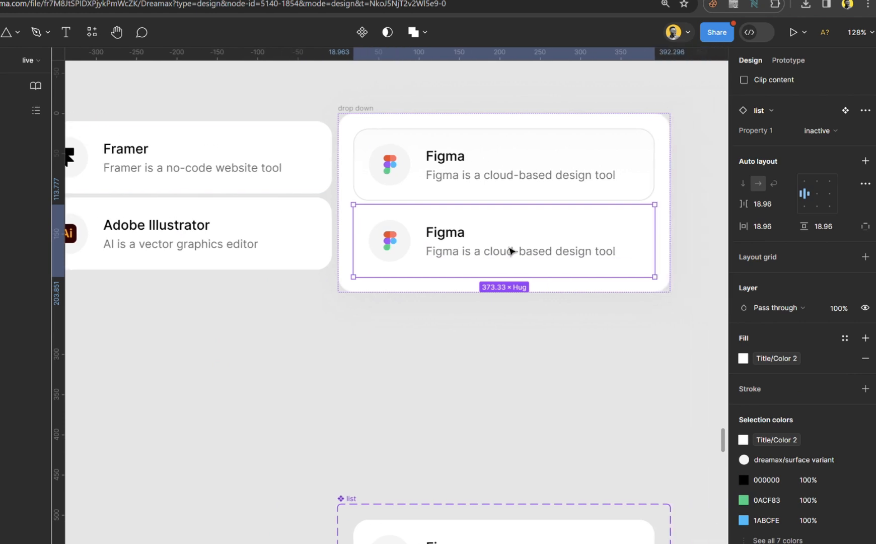
{"action": "key", "text": "ctrl+d"}
{"action": "key", "text": "ctrl+d"}
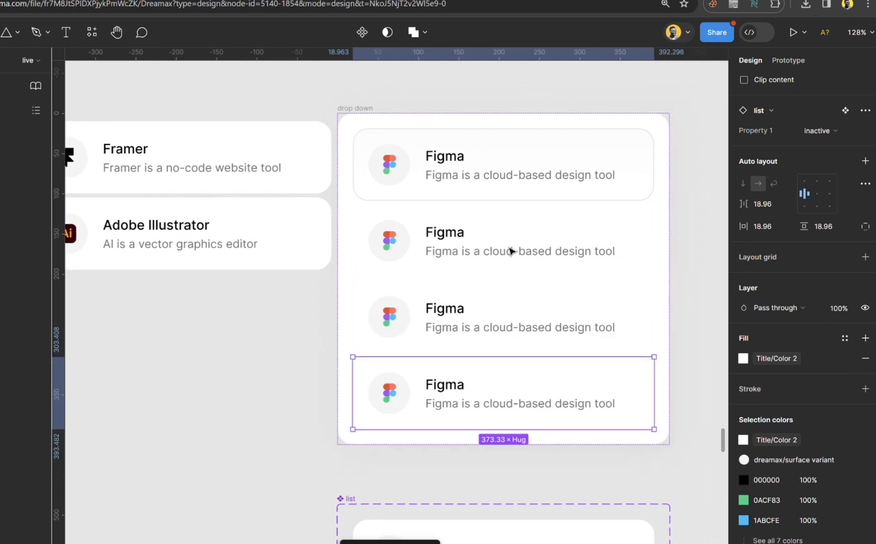
{"action": "left_click", "coordinate": [518, 176]}
{"action": "key", "text": "Delete"}
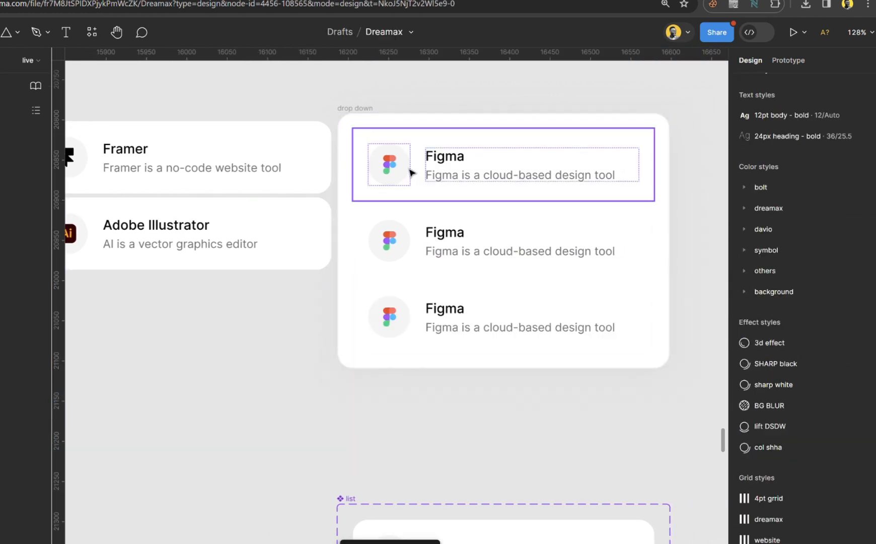
Switch the drop-down panel's second row icon to the framer variant and the third row icon to the ai variant
{"action": "scroll", "coordinate": [409, 173], "scroll_direction": "right", "scroll_amount": 3}
{"action": "scroll", "coordinate": [409, 172], "scroll_direction": "right", "scroll_amount": 1}
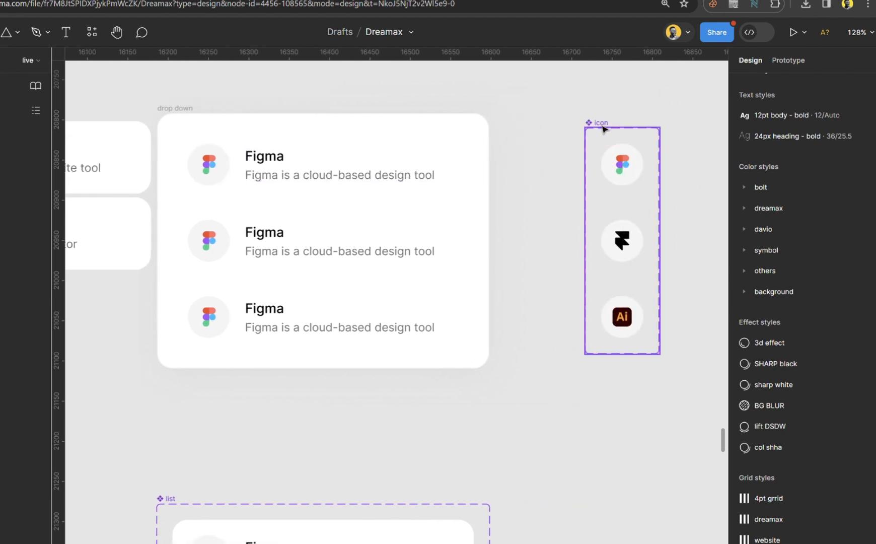
{"action": "double_click", "coordinate": [214, 252]}
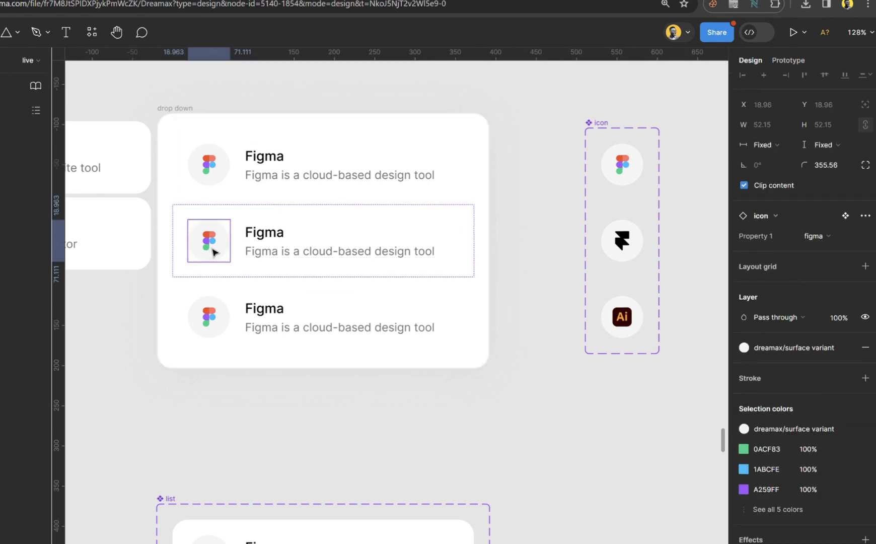
{"action": "left_click", "coordinate": [813, 236]}
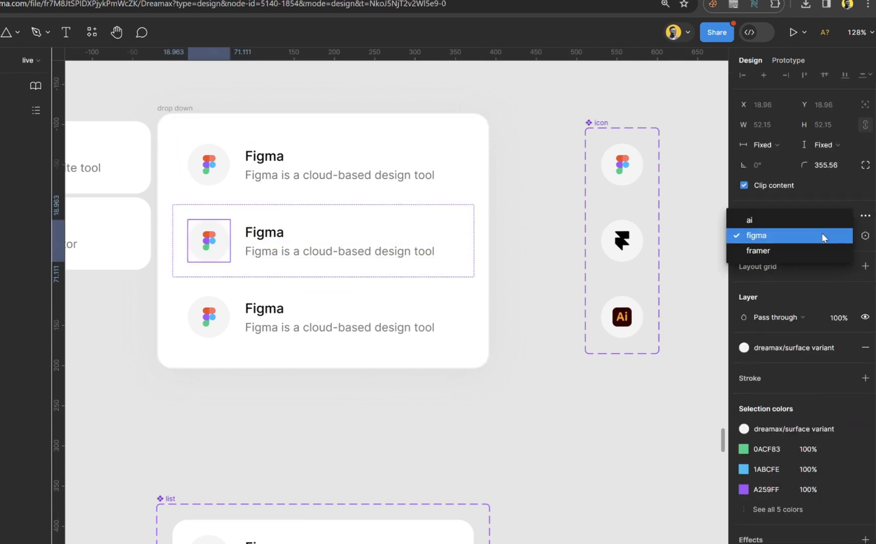
{"action": "left_click", "coordinate": [800, 251]}
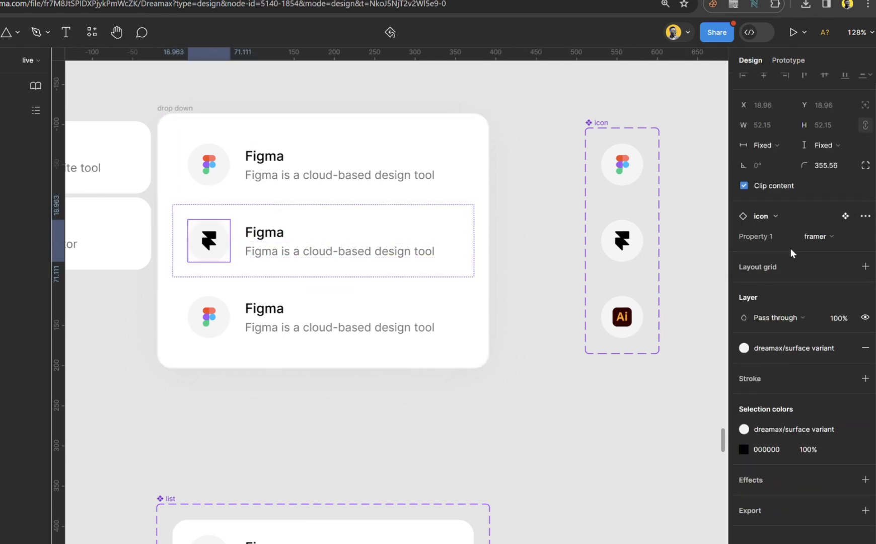
{"action": "left_click", "coordinate": [212, 319]}
{"action": "left_click", "coordinate": [822, 249]}
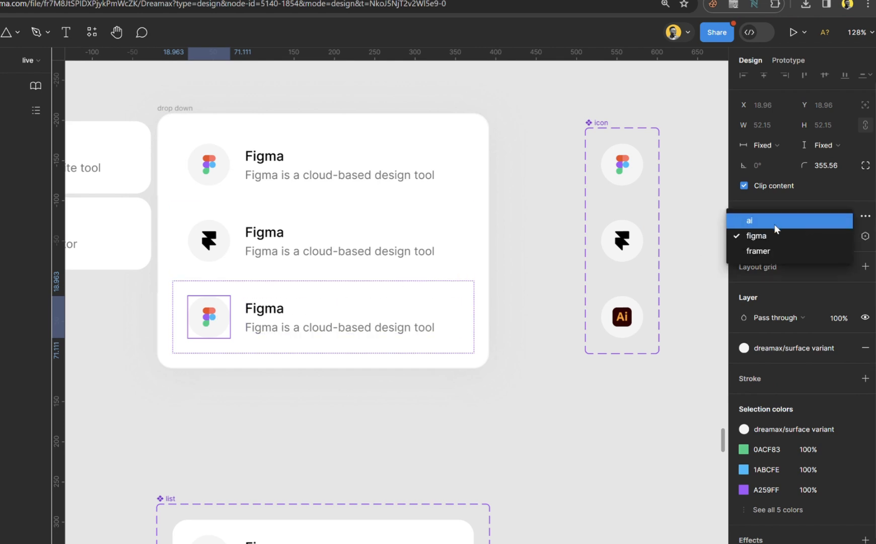
{"action": "left_click", "coordinate": [759, 222]}
Retitle the drop-down panel's second row as Framer and its third row as AI
{"action": "scroll", "coordinate": [236, 260], "scroll_direction": "left", "scroll_amount": 1}
{"action": "scroll", "coordinate": [244, 262], "scroll_direction": "left", "scroll_amount": 2}
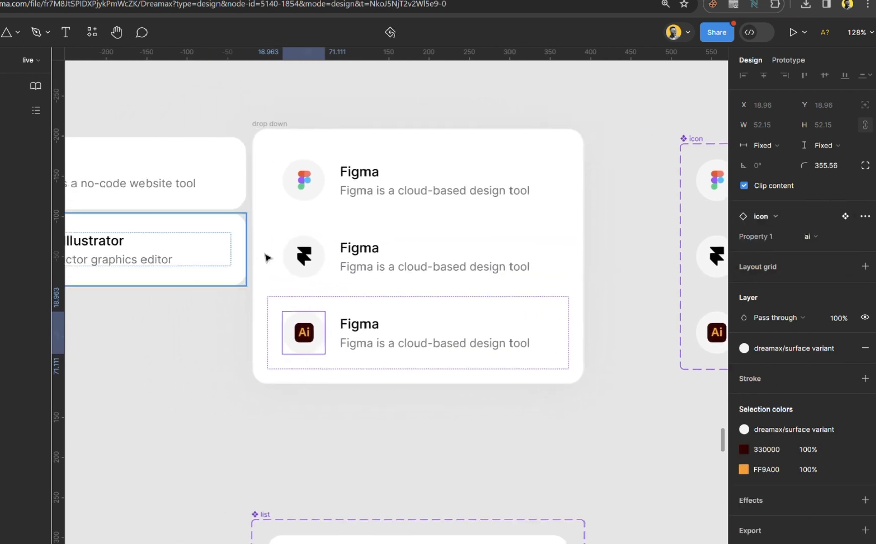
{"action": "double_click", "coordinate": [361, 255]}
{"action": "type", "text": "Framer"}
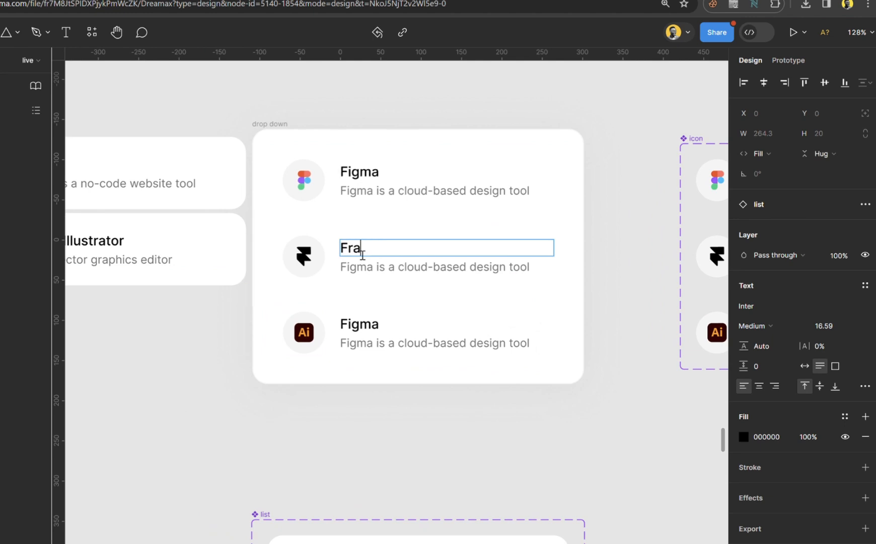
{"action": "key", "text": "Return"}
{"action": "key", "text": "BackSpace"}
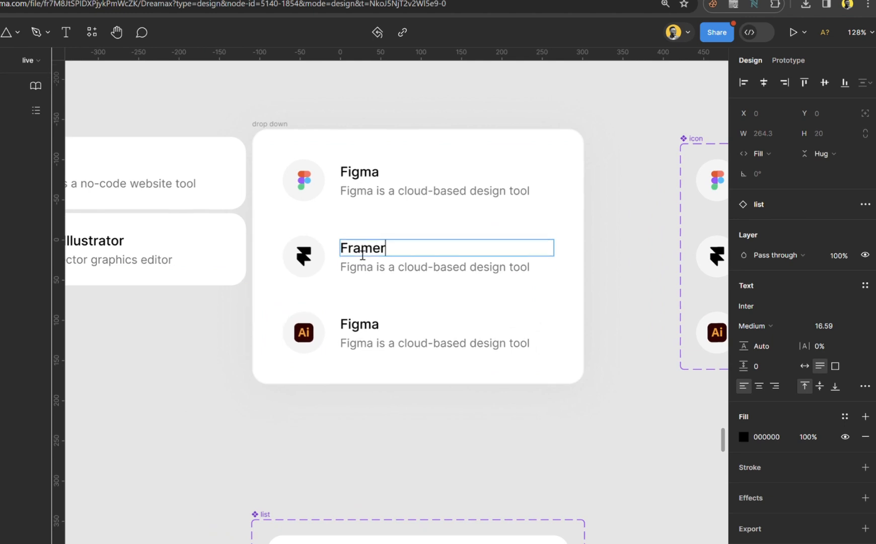
{"action": "double_click", "coordinate": [371, 326]}
{"action": "type", "text": "AI"}
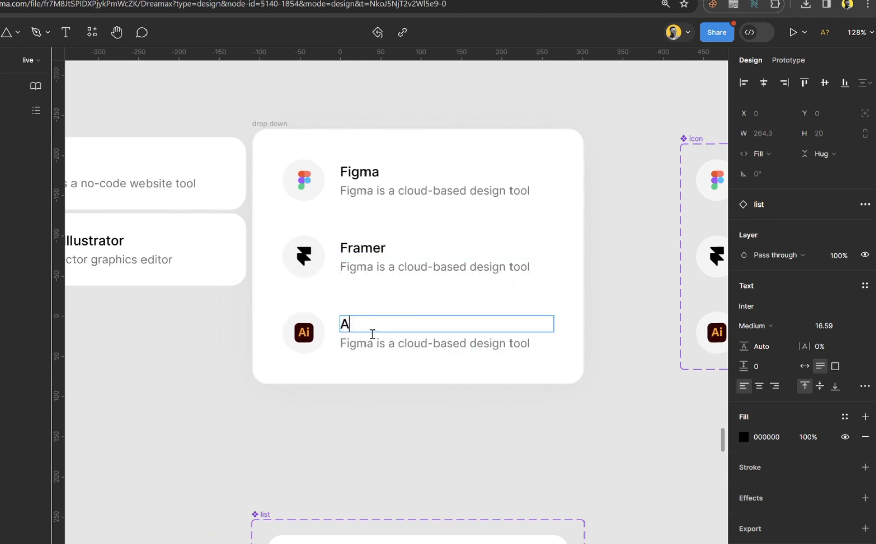
{"action": "left_click", "coordinate": [388, 452]}
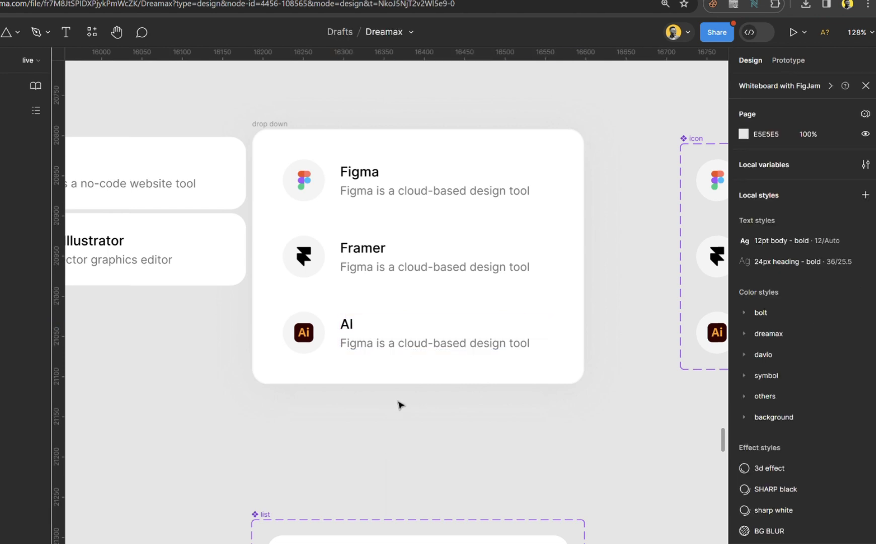
Delete the static Framer and Adobe Illustrator rows on the empty canvas beside the drop-down panel
{"action": "scroll", "coordinate": [398, 401], "scroll_direction": "down", "scroll_amount": 3}
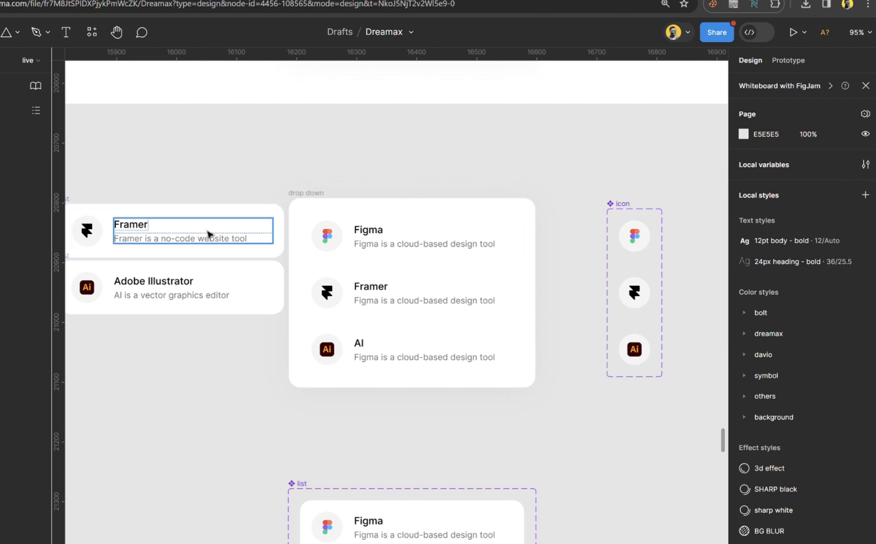
{"action": "scroll", "coordinate": [181, 174], "scroll_direction": "left", "scroll_amount": 3}
{"action": "left_click_drag", "start_coordinate": [133, 188], "coordinate": [383, 336]}
{"action": "key", "text": "Delete"}
{"action": "scroll", "coordinate": [383, 336], "scroll_direction": "right", "scroll_amount": 7}
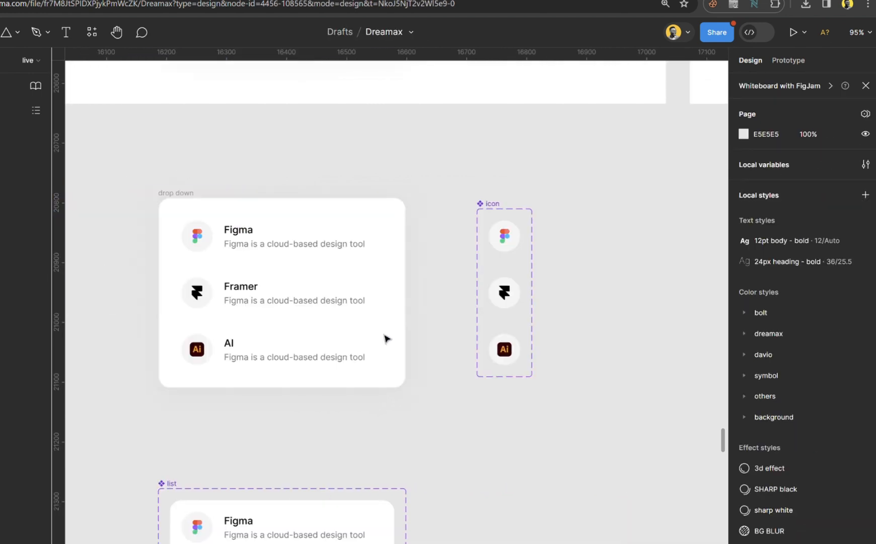
Copy the About, Pricing and Help tabs instance from the website header to just above the new drop-down panel
{"action": "left_click", "coordinate": [191, 200]}
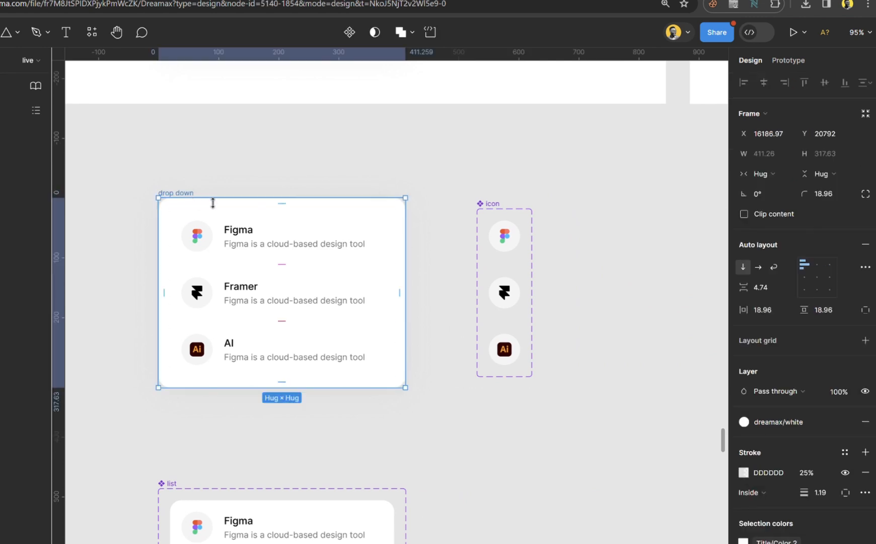
{"action": "scroll", "coordinate": [307, 186], "scroll_direction": "up", "scroll_amount": 3}
{"action": "scroll", "coordinate": [310, 185], "scroll_direction": "up", "scroll_amount": 1}
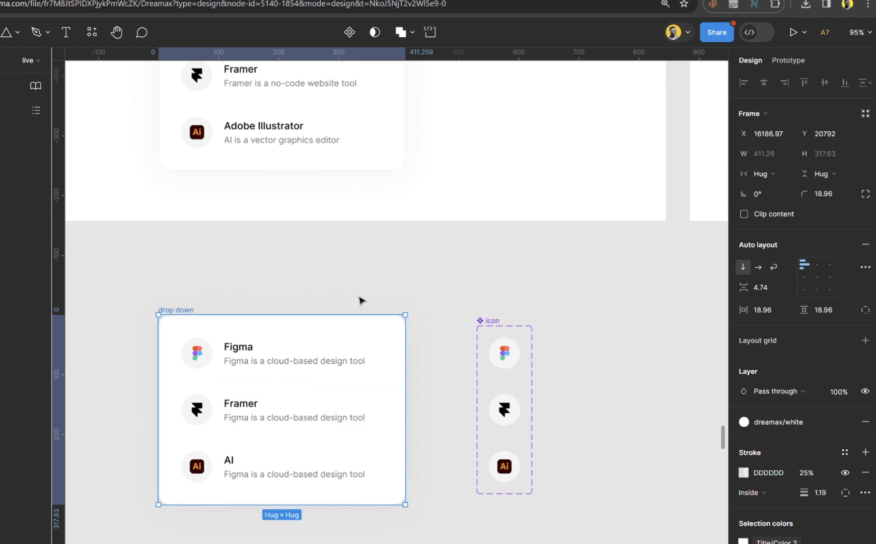
{"action": "scroll", "coordinate": [361, 300], "scroll_direction": "up", "scroll_amount": 10}
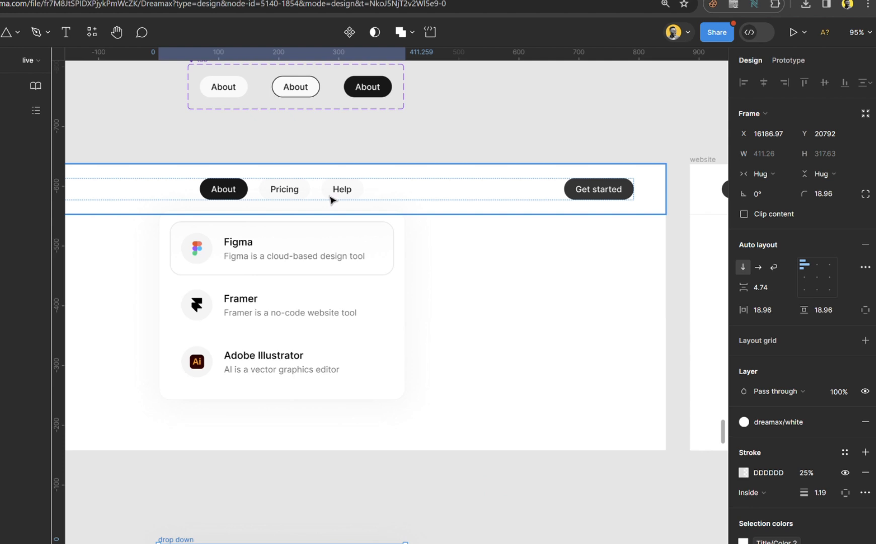
{"action": "left_click", "coordinate": [332, 199]}
{"action": "left_click", "coordinate": [332, 200]}
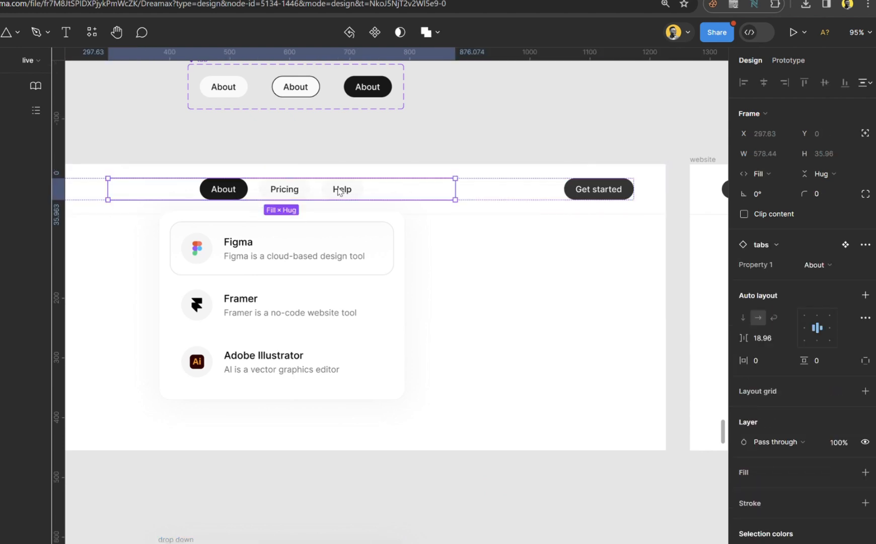
{"action": "left_click_drag", "start_coordinate": [342, 195], "coordinate": [332, 525]}
{"action": "scroll", "coordinate": [331, 525], "scroll_direction": "down", "scroll_amount": 6}
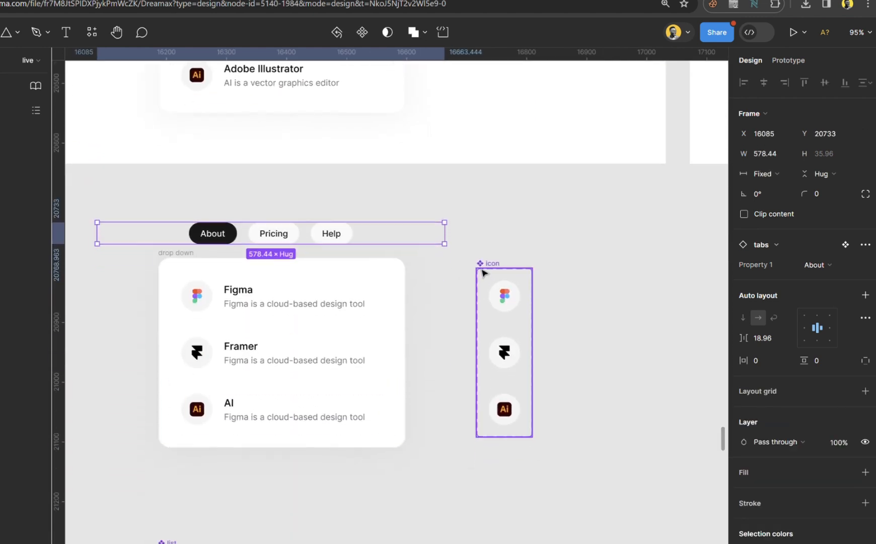
Move the icon component set out of the way and align the copied tabs and the drop-down panel on their horizontal centers
{"action": "left_click_drag", "start_coordinate": [490, 269], "coordinate": [504, 496]}
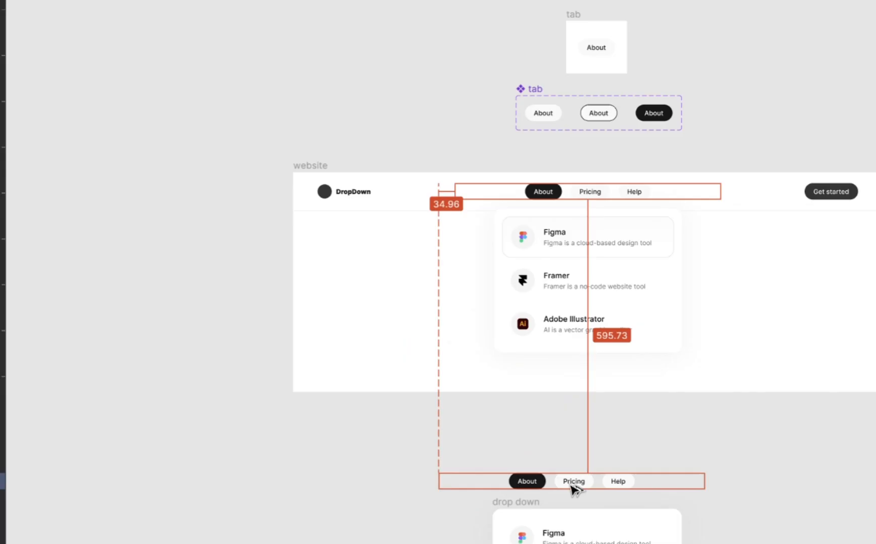
{"action": "left_click_drag", "start_coordinate": [526, 513], "coordinate": [526, 511]}
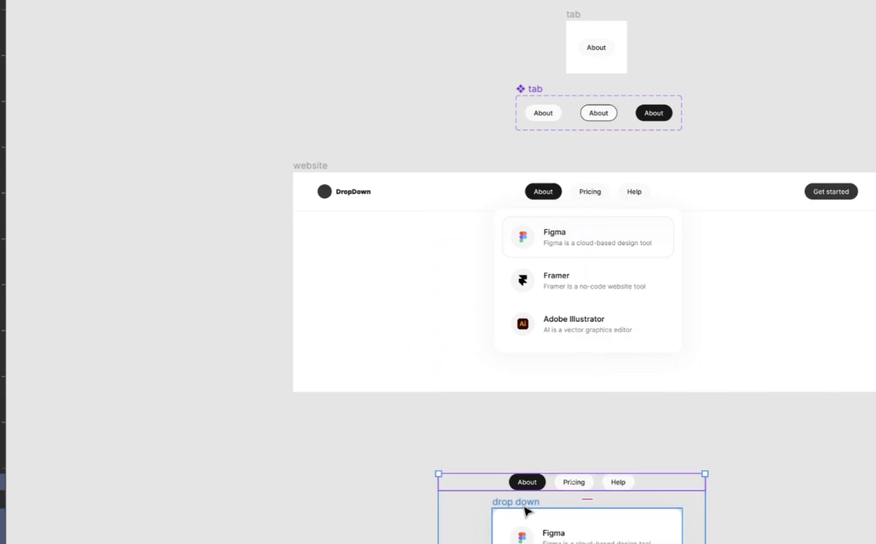
{"action": "key", "text": "shift+2"}
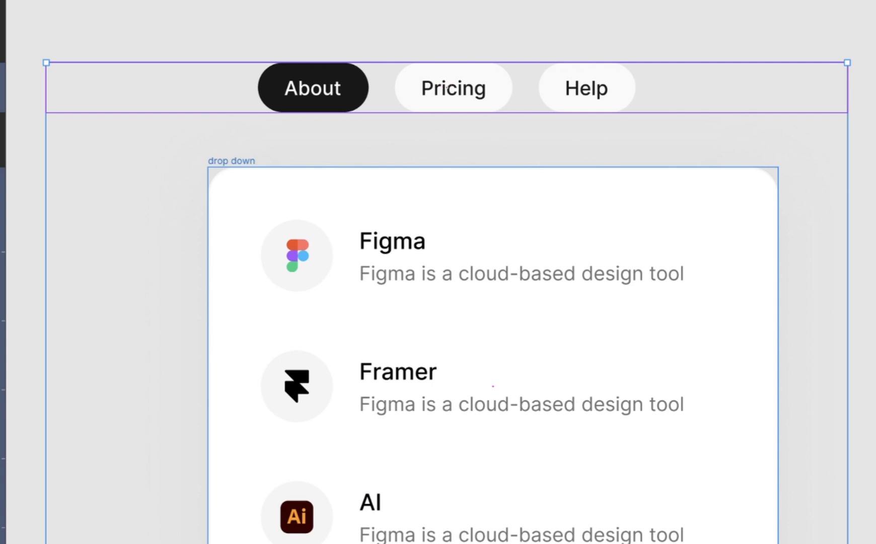
{"action": "key", "text": "alt+h"}
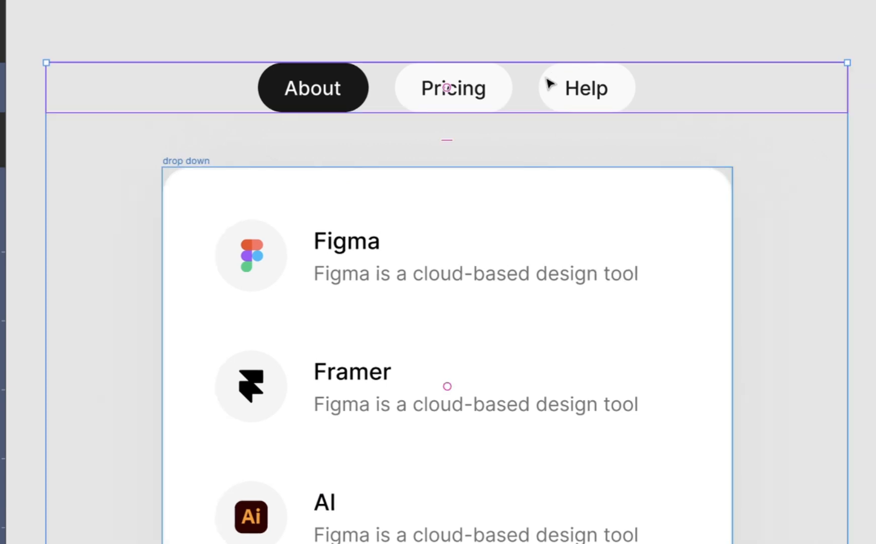
Detach the copied tabs above the drop-down panel from their component
{"action": "left_click", "coordinate": [564, 91]}
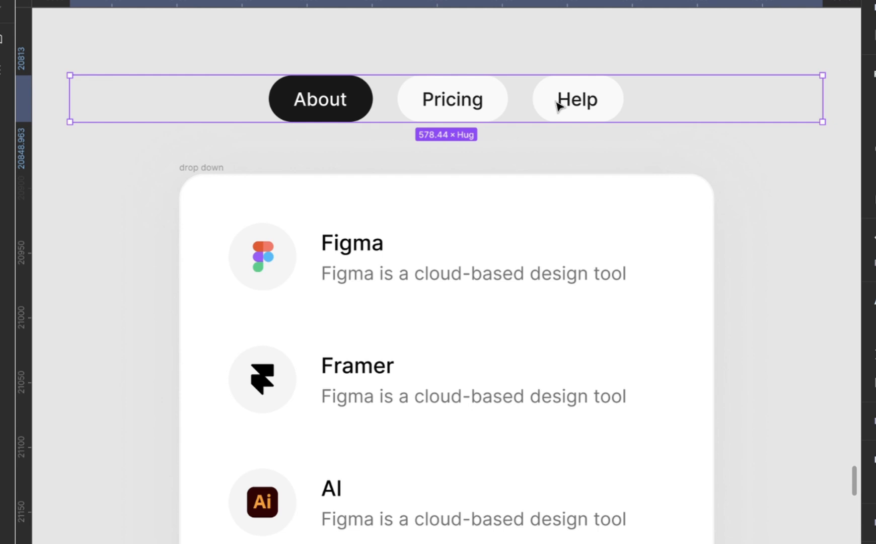
{"action": "right_click", "coordinate": [491, 93]}
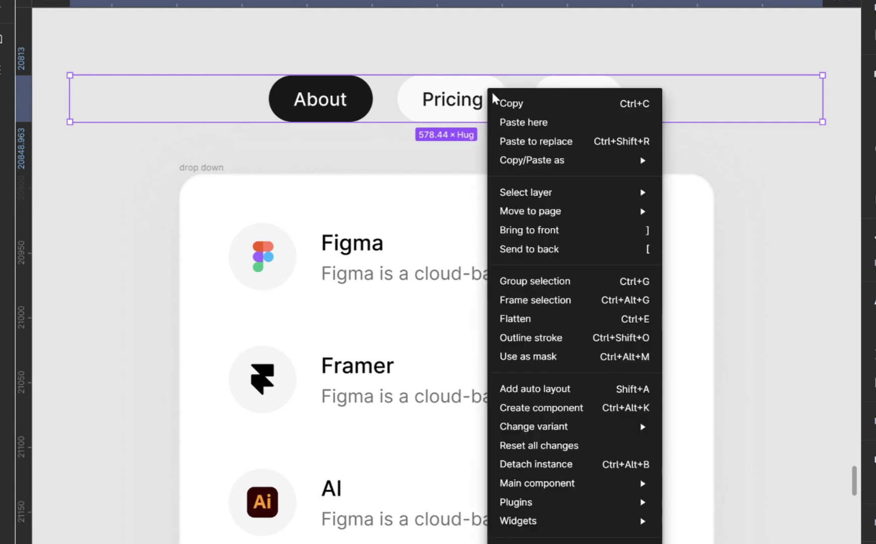
{"action": "left_click", "coordinate": [559, 464]}
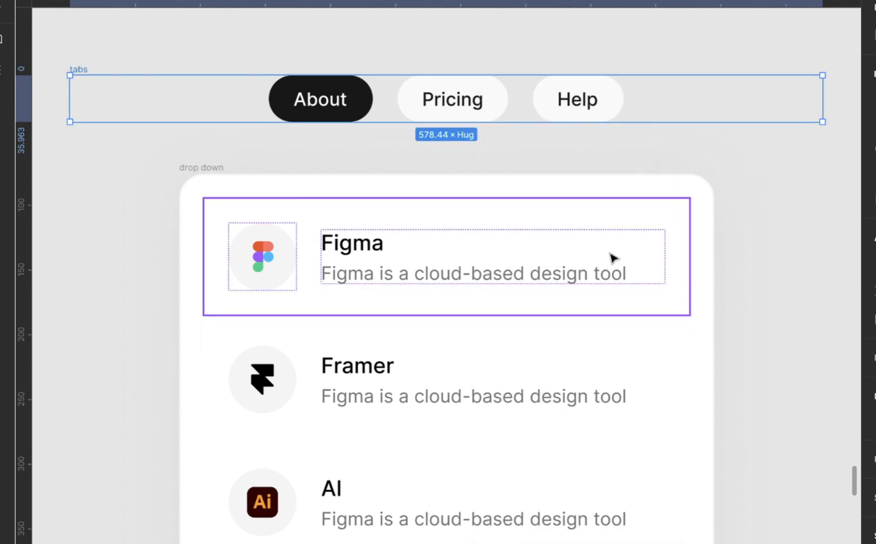
Inspect the detached tabs frame and its Help, Pricing and About tabs individually
{"action": "left_click", "coordinate": [504, 98]}
{"action": "left_click", "coordinate": [575, 113]}
{"action": "left_click", "coordinate": [479, 115]}
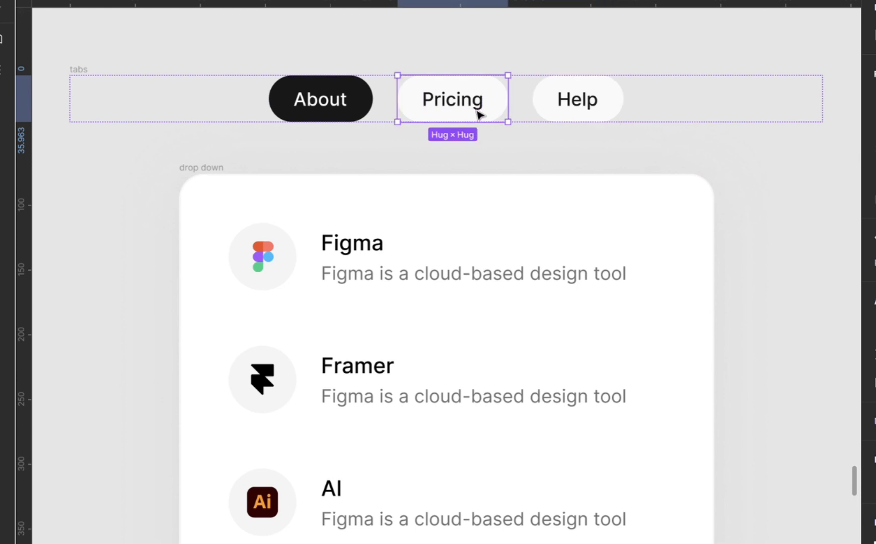
{"action": "left_click", "coordinate": [381, 114]}
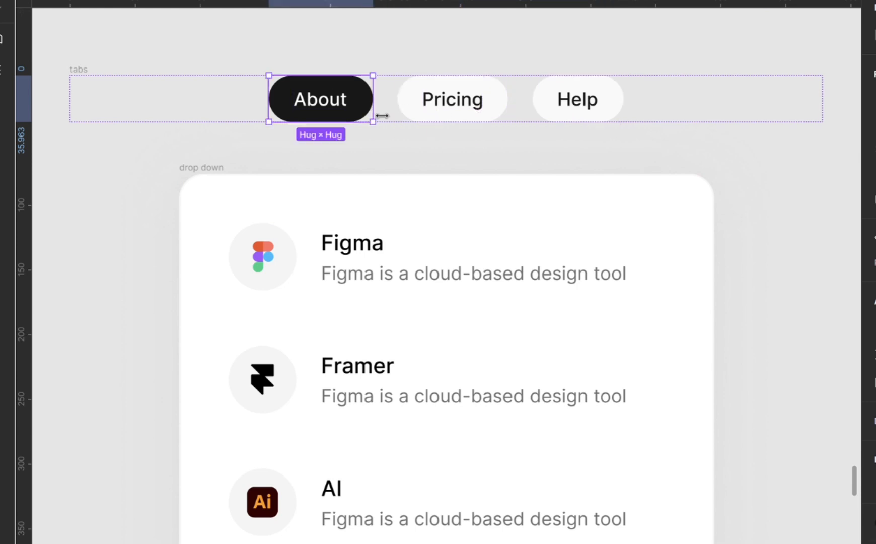
{"action": "left_click", "coordinate": [427, 112]}
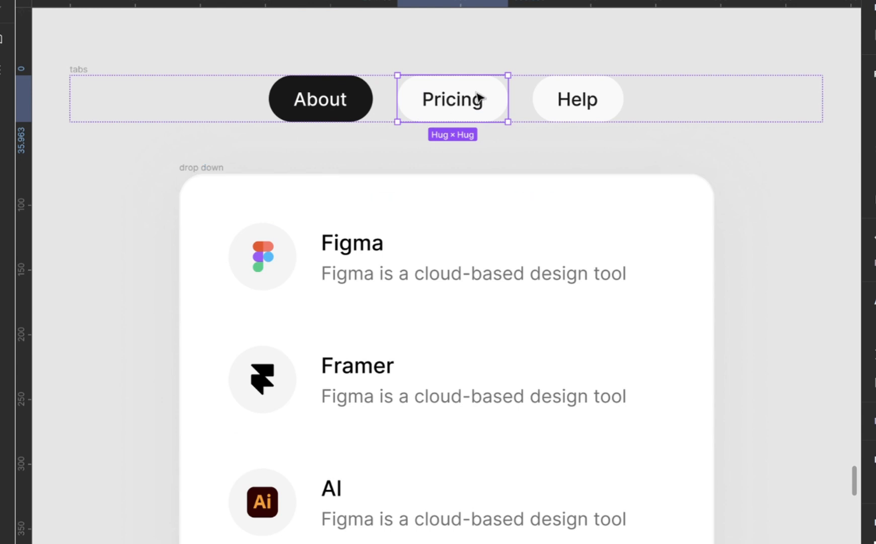
{"action": "left_click", "coordinate": [83, 71]}
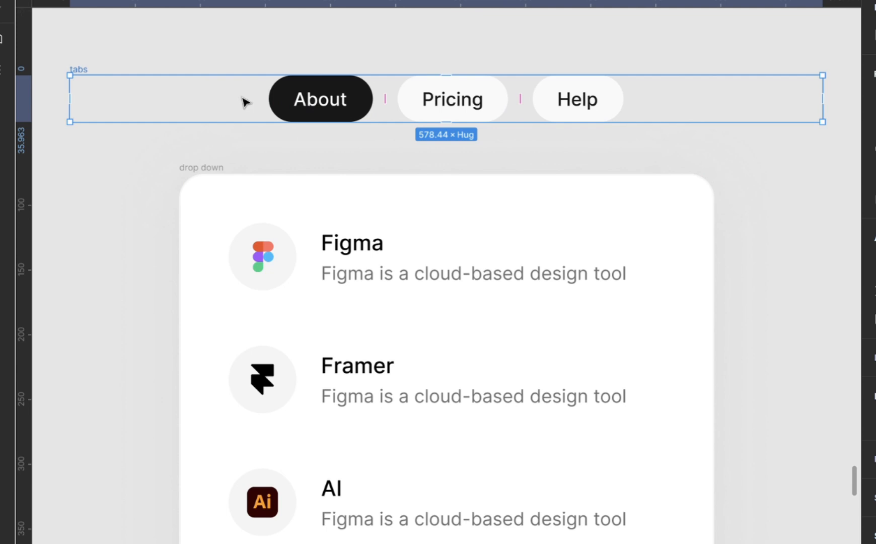
{"action": "left_click", "coordinate": [289, 98]}
{"action": "left_click", "coordinate": [381, 37]}
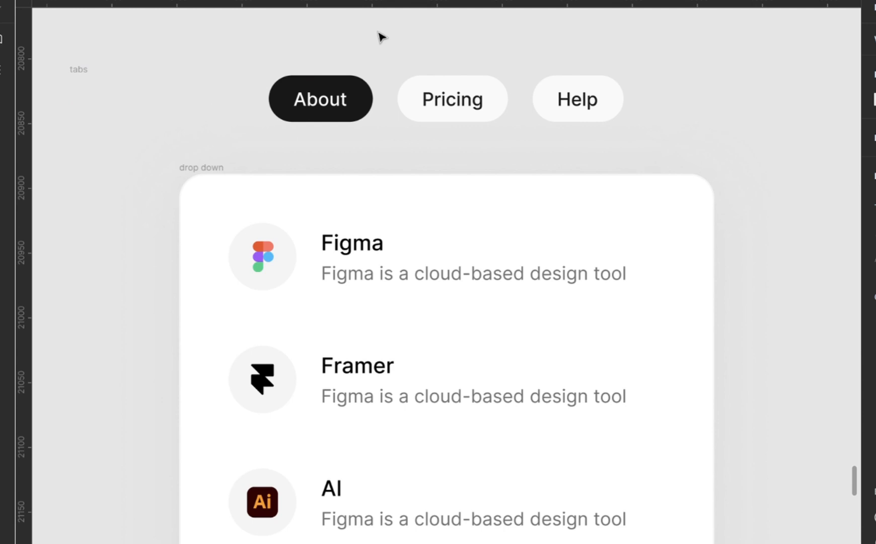
Wrap the Pricing tab inside the detached tabs in its own frame
{"action": "left_click", "coordinate": [461, 106]}
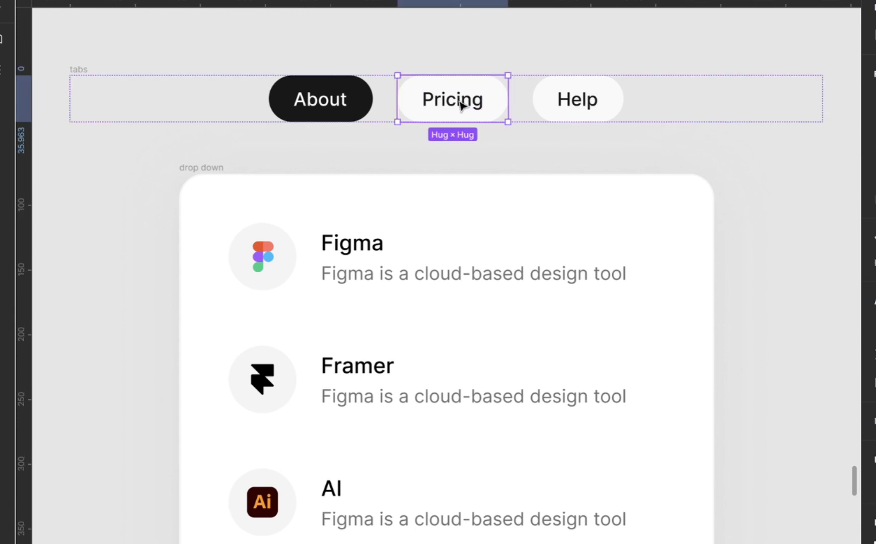
{"action": "right_click", "coordinate": [461, 105]}
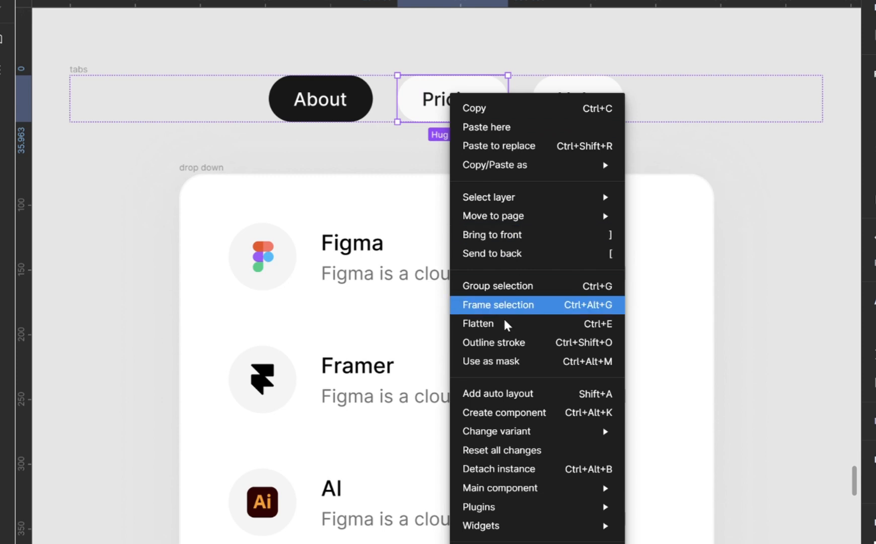
{"action": "left_click", "coordinate": [518, 306]}
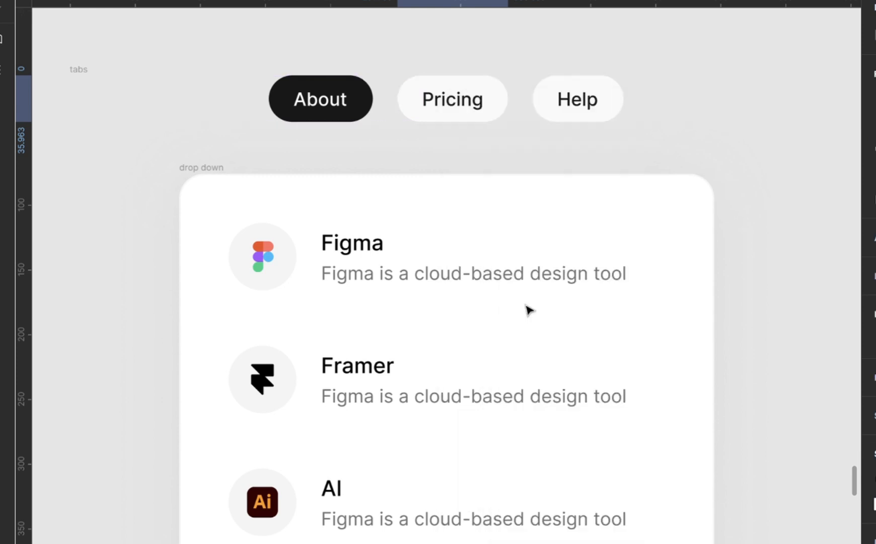
Extend the frame around the Pricing tab downward to 85 × 101 and align the tabs frame's contents to the top
{"action": "left_click", "coordinate": [501, 101]}
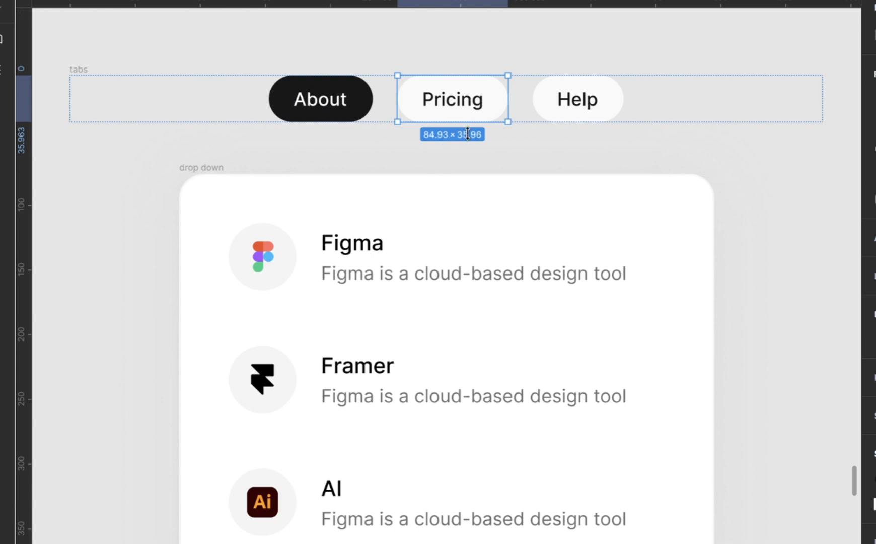
{"action": "left_click_drag", "start_coordinate": [468, 134], "coordinate": [481, 218]}
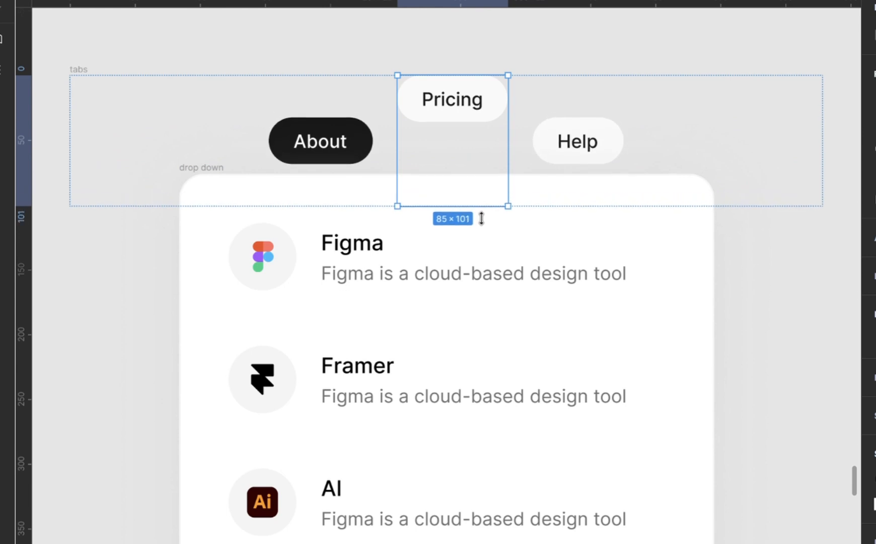
{"action": "left_click", "coordinate": [81, 79]}
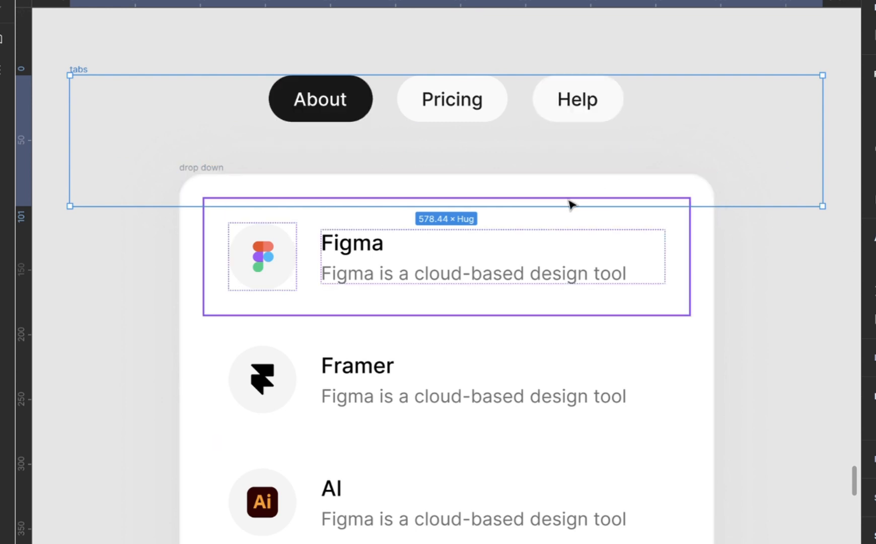
Extend the frame around the Pricing tab downward to a height of 403, past the end of the drop-down panel
{"action": "left_click_drag", "start_coordinate": [580, 215], "coordinate": [602, 419]}
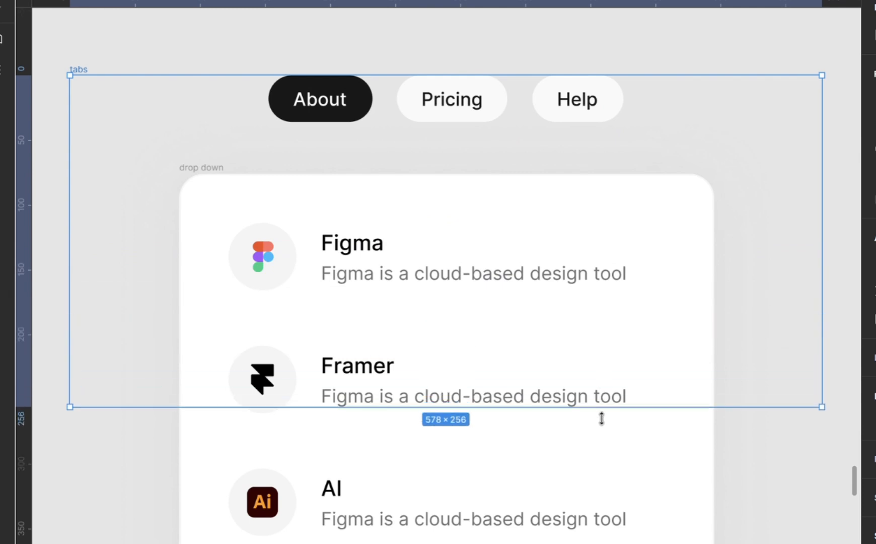
{"action": "key", "text": "ctrl+z"}
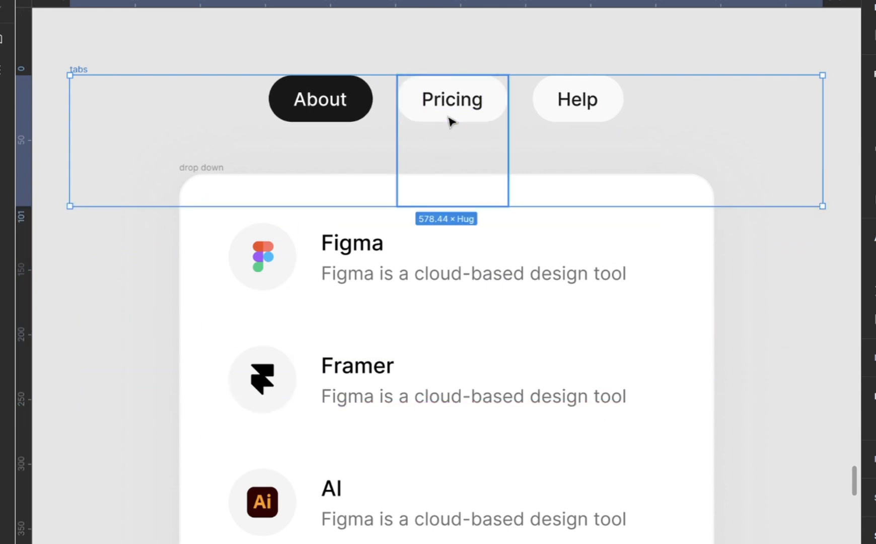
{"action": "left_click", "coordinate": [443, 134]}
{"action": "left_click_drag", "start_coordinate": [476, 207], "coordinate": [489, 543]}
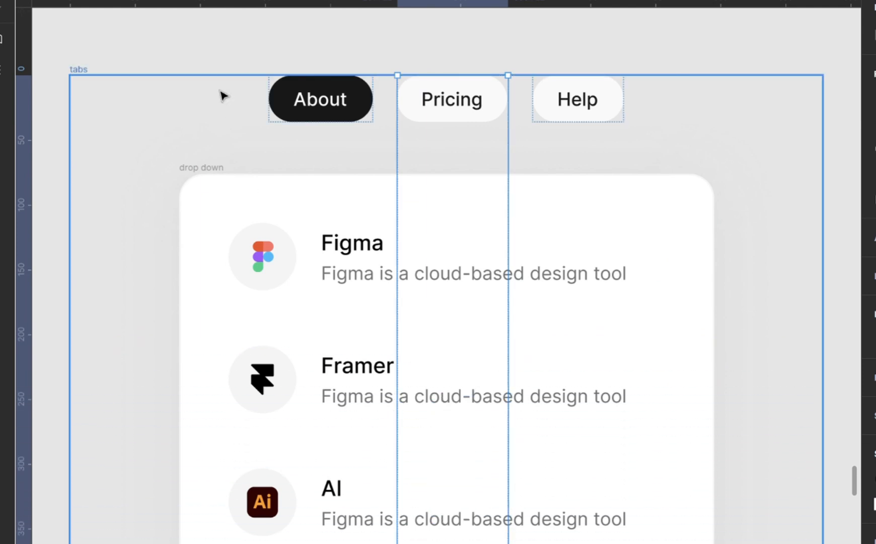
{"action": "left_click", "coordinate": [131, 60]}
{"action": "left_click", "coordinate": [86, 74]}
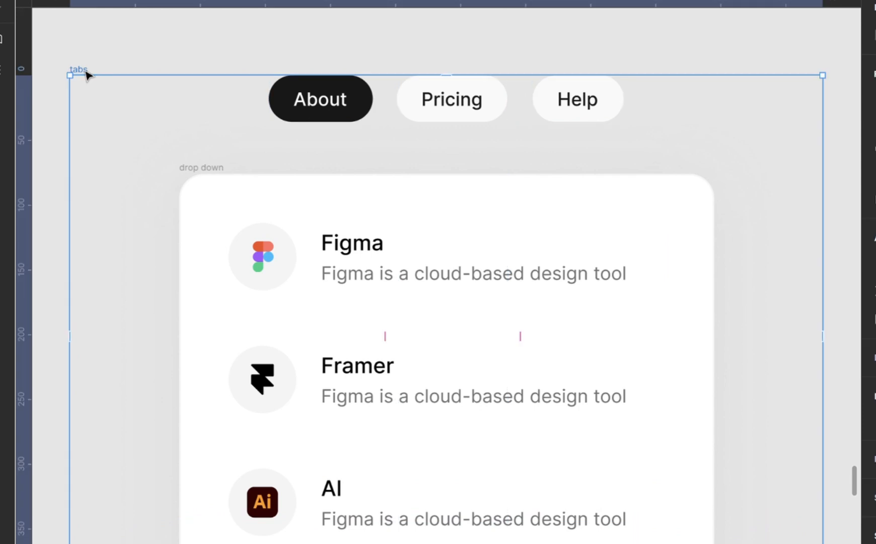
Move the drop-down panel into the frame around the Pricing tab and centre it horizontally there
{"action": "left_click", "coordinate": [204, 167]}
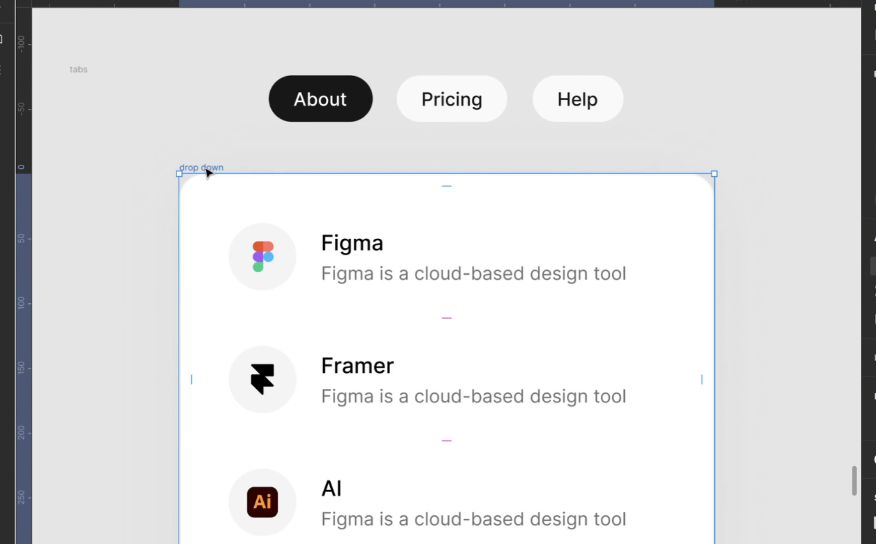
{"action": "key", "text": "Delete"}
{"action": "left_click", "coordinate": [463, 123]}
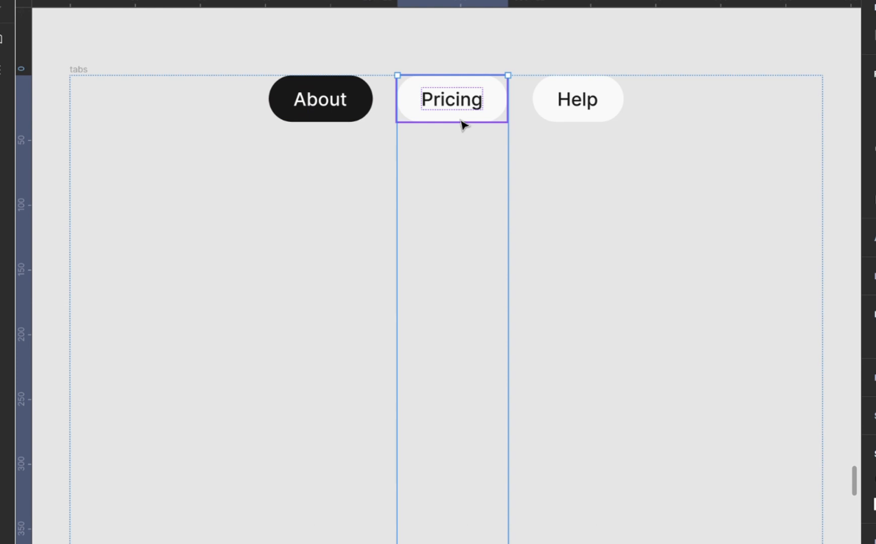
{"action": "key", "text": "ctrl+z"}
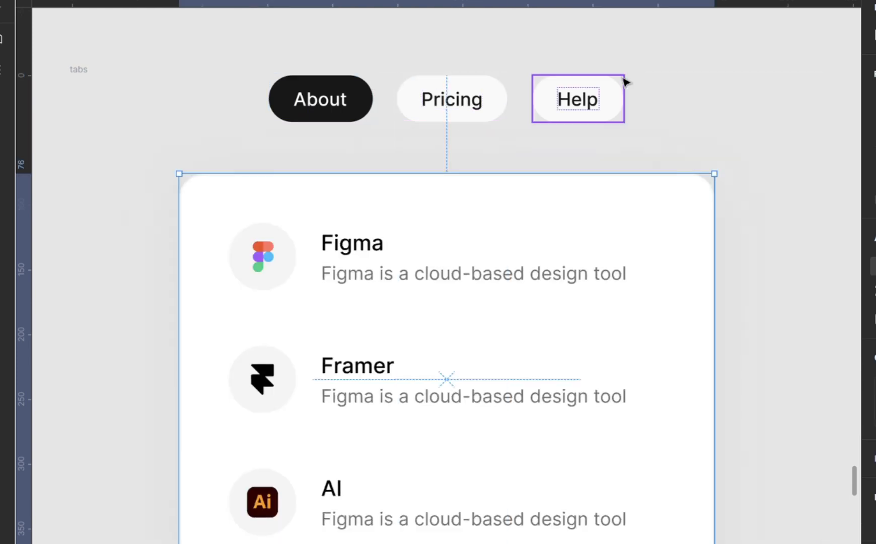
{"action": "key", "text": "alt+h"}
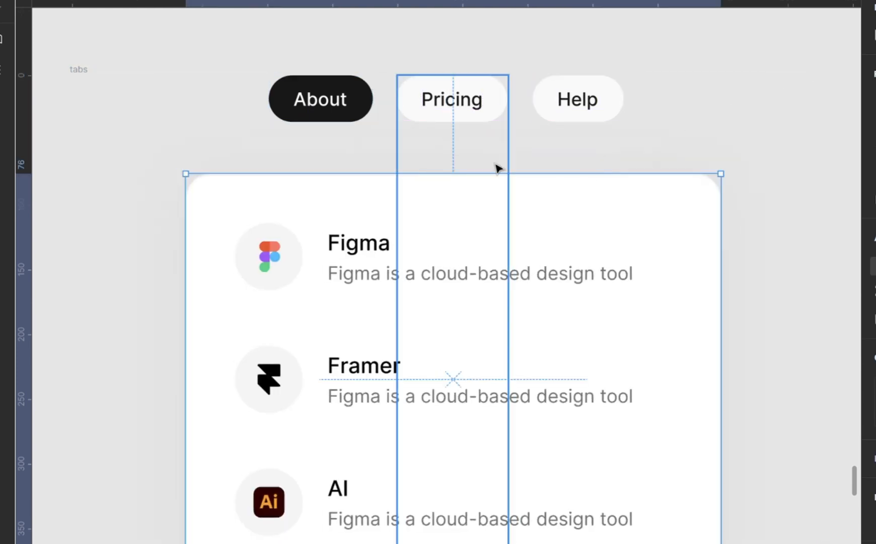
Turn content clipping on and back off for the frame around the Pricing tab
{"action": "left_click", "coordinate": [499, 154]}
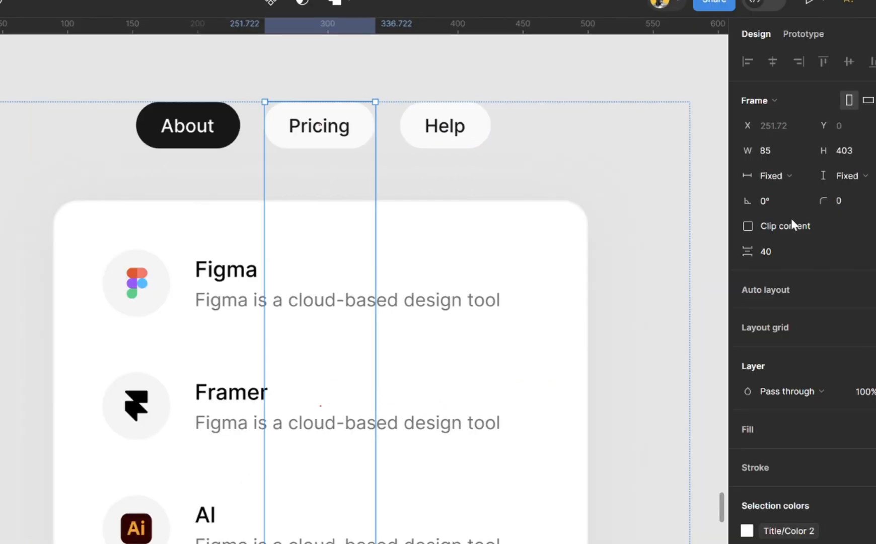
{"action": "left_click", "coordinate": [784, 225]}
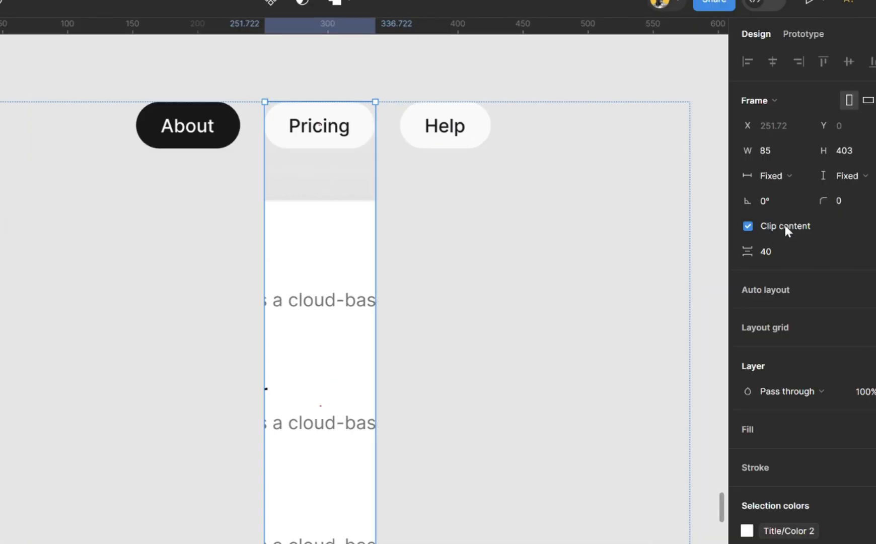
{"action": "left_click", "coordinate": [785, 225]}
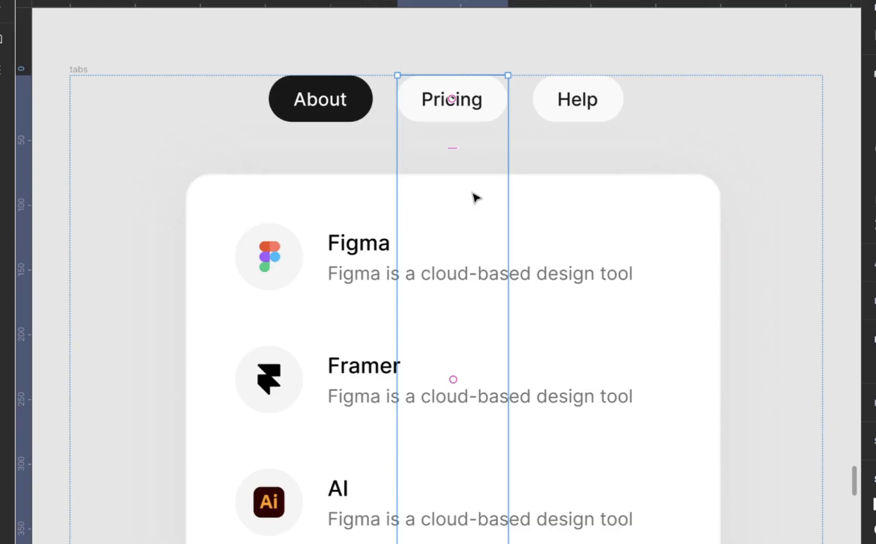
Move the drop-down panel up to Y 56 within the frame around the Pricing tab
{"action": "left_click", "coordinate": [476, 197]}
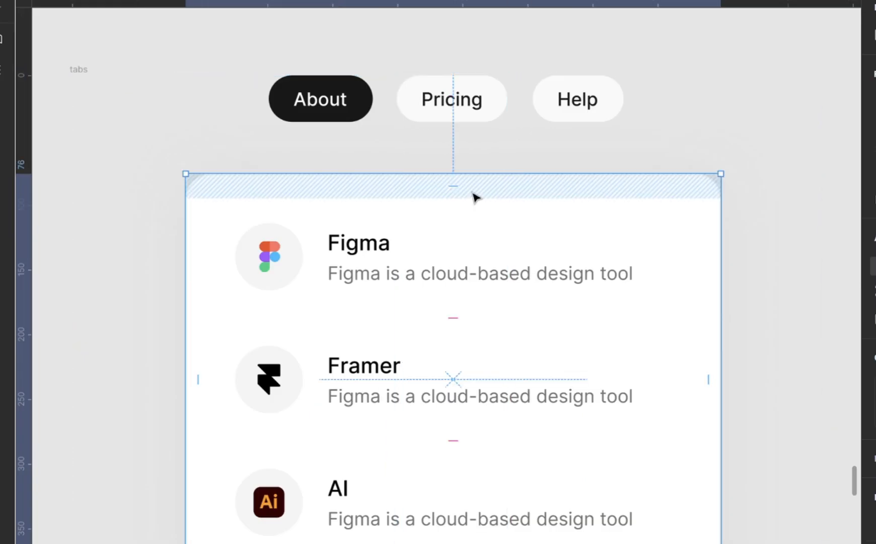
{"action": "key", "text": "shift+Up"}
{"action": "key", "text": "shift+Up"}
{"action": "key", "text": "shift+Up"}
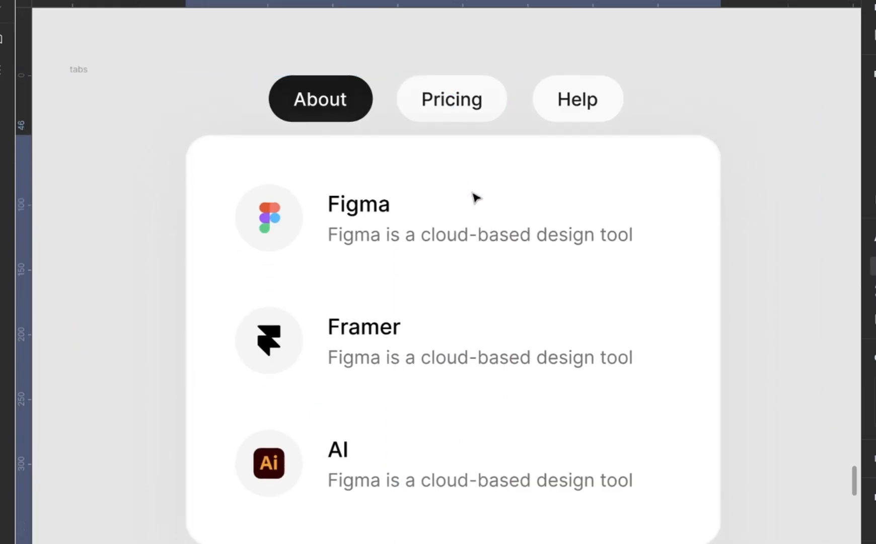
{"action": "key", "text": "shift+Down"}
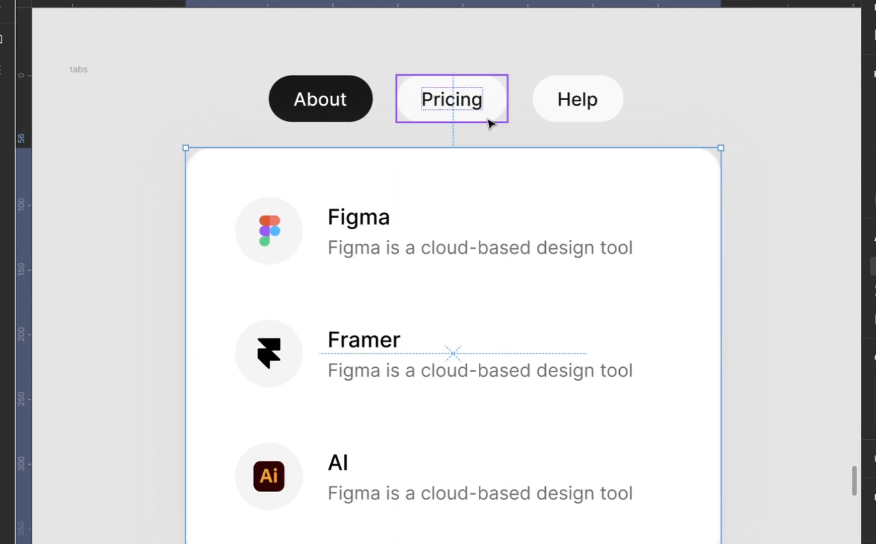
Widen the frame around the Pricing tab to 412 to match the drop-down panel and centre the Pricing tab horizontally in it
{"action": "left_click", "coordinate": [501, 145]}
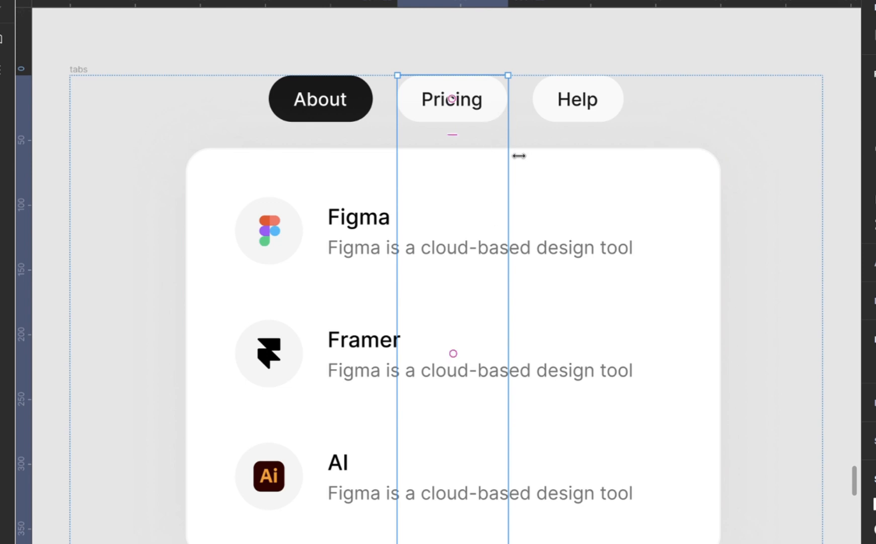
{"action": "right_click", "coordinate": [495, 133]}
{"action": "key", "text": "Escape"}
{"action": "left_click_drag", "start_coordinate": [514, 135], "coordinate": [731, 145]}
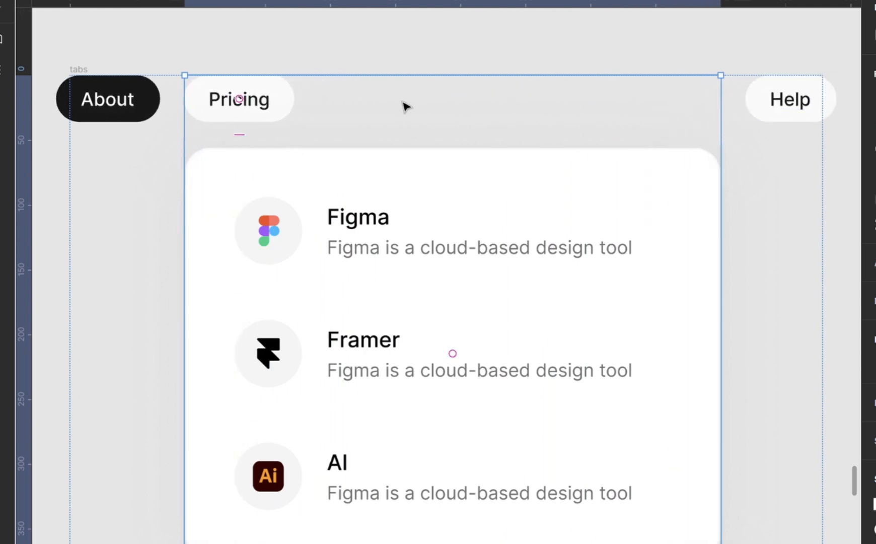
{"action": "left_click", "coordinate": [296, 110]}
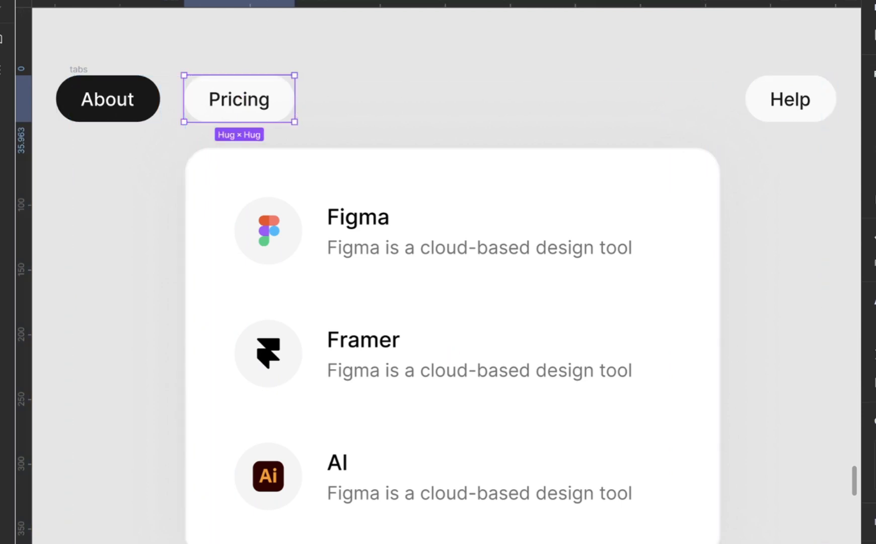
{"action": "key", "text": "alt+h"}
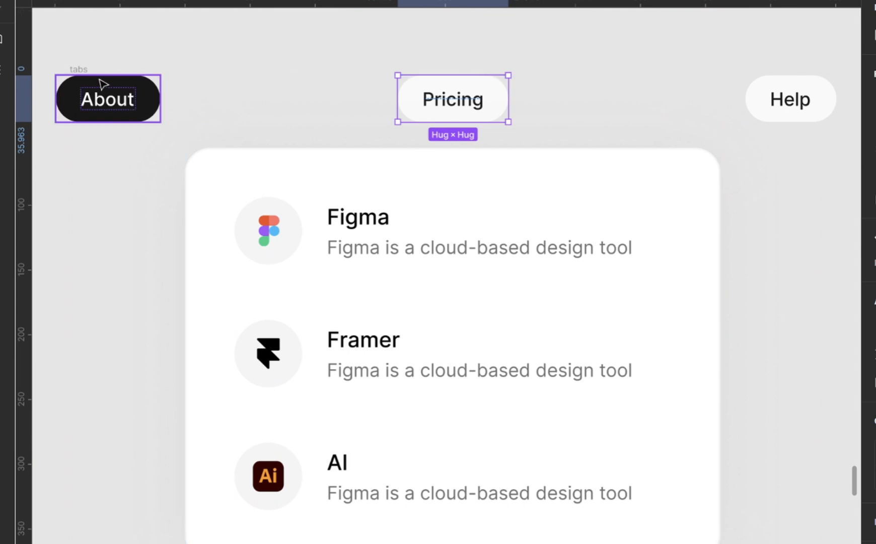
Ungroup the tabs frame so About, Help and the frame around Pricing become separate top-level objects
{"action": "left_click", "coordinate": [103, 85]}
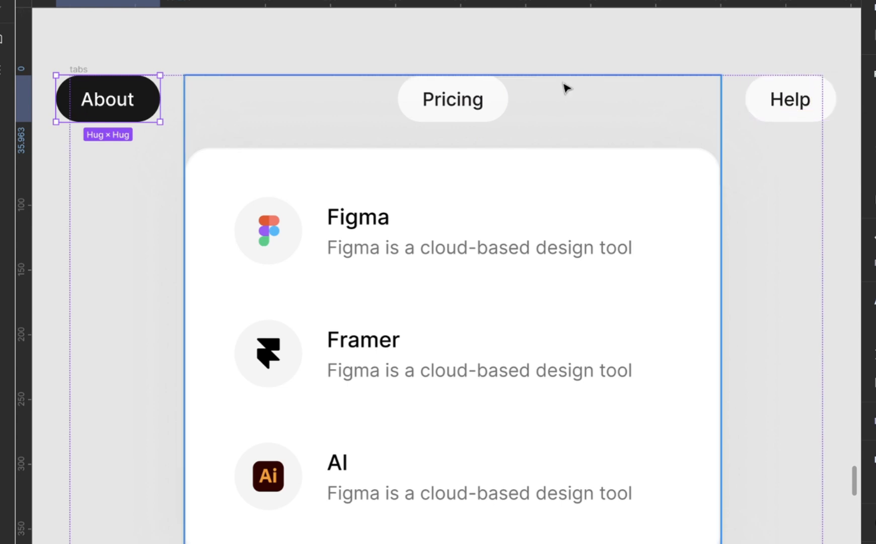
{"action": "left_click", "coordinate": [313, 36]}
{"action": "left_click", "coordinate": [88, 72]}
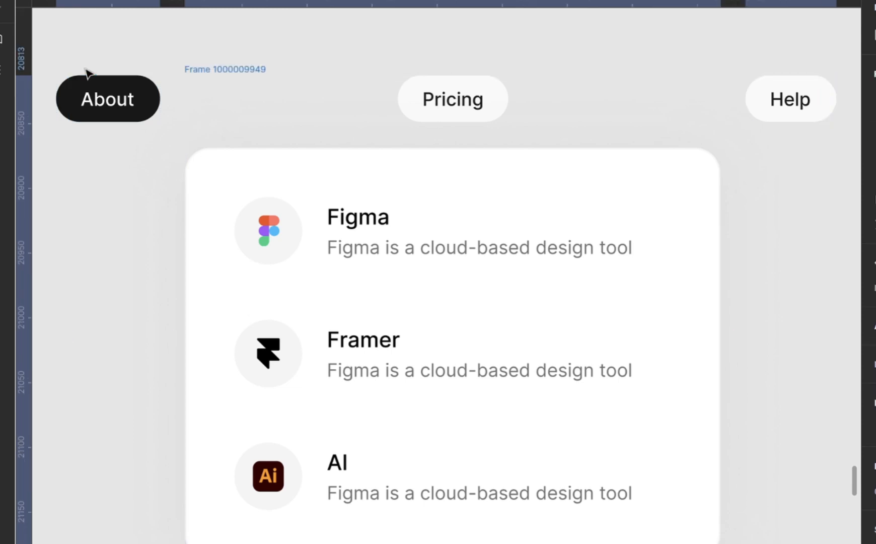
{"action": "left_click", "coordinate": [222, 75]}
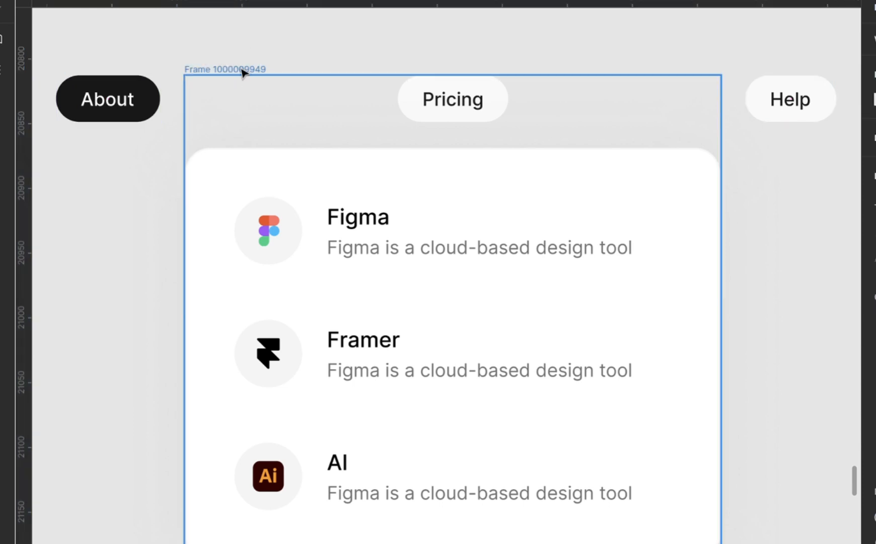
{"action": "left_click", "coordinate": [241, 71]}
Set the spacing between the About and Help tabs to 133 and shift both right to flank the Pricing tab
{"action": "left_click", "coordinate": [98, 103]}
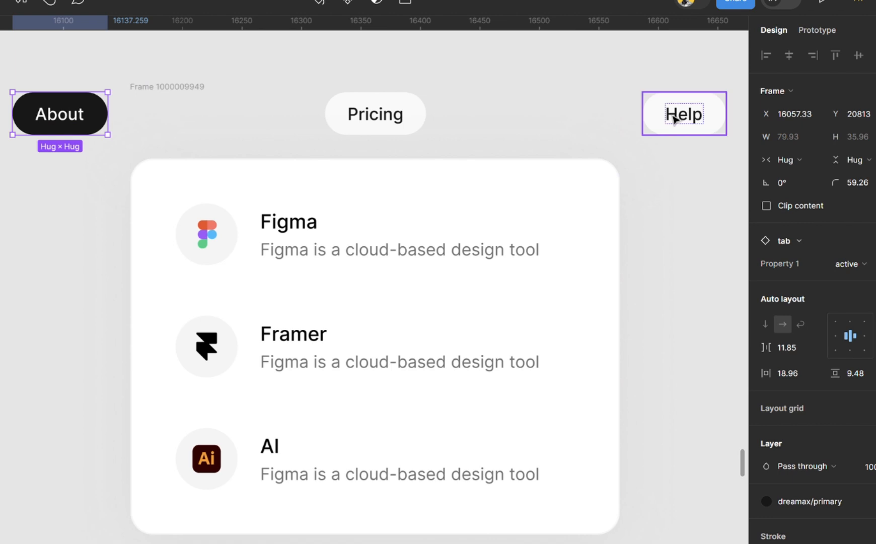
{"action": "left_click", "coordinate": [778, 98], "text": "shift"}
{"action": "left_click_drag", "start_coordinate": [770, 229], "coordinate": [307, 177]}
{"action": "key", "text": "shift+Right"}
{"action": "key", "text": "shift+Right"}
{"action": "key", "text": "shift+Right"}
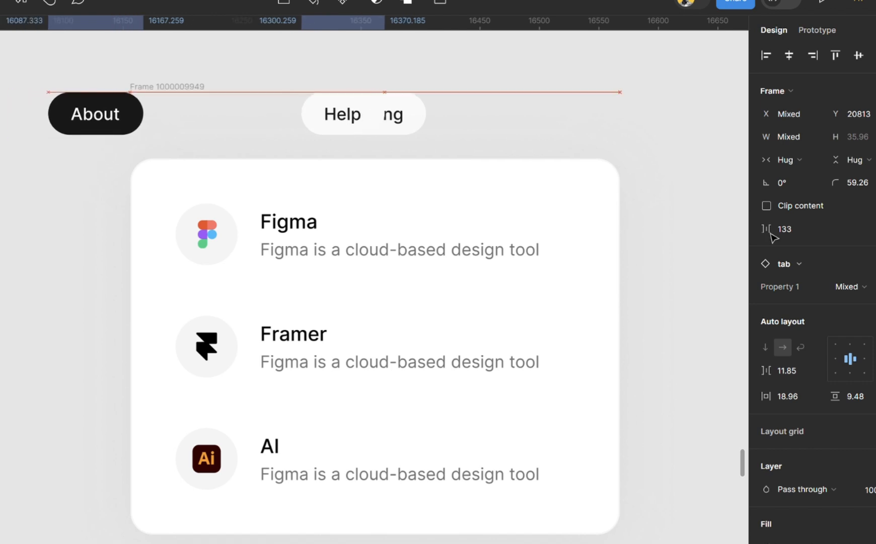
{"action": "key", "text": "shift+Right"}
{"action": "key", "text": "shift+Right"}
{"action": "key", "text": "shift+Right"}
{"action": "key", "text": "shift+Right"}
{"action": "key", "text": "shift+Right"}
{"action": "key", "text": "shift+Right"}
{"action": "key", "text": "shift+Right"}
{"action": "key", "text": "shift+Right"}
{"action": "key", "text": "shift+Right"}
{"action": "key", "text": "shift+Right"}
{"action": "key", "text": "shift+Right"}
{"action": "key", "text": "shift+Right"}
{"action": "key", "text": "shift+Right"}
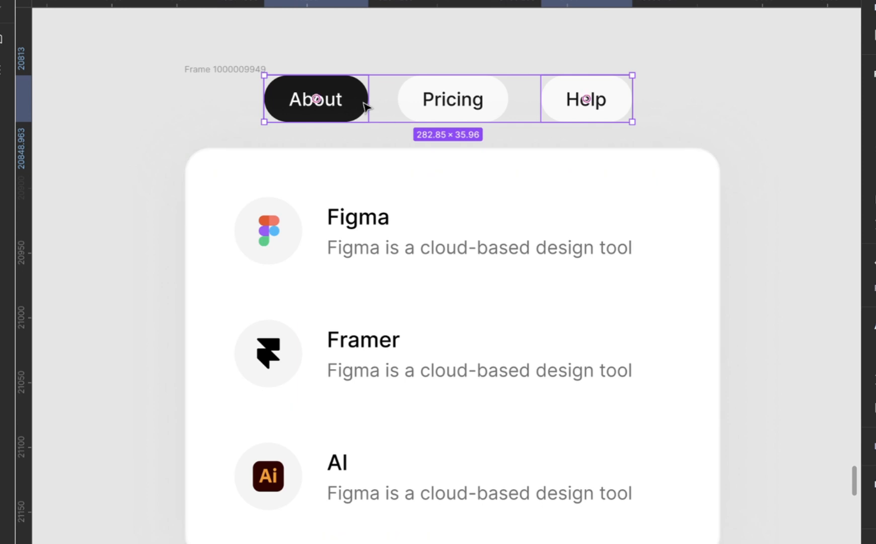
Wrap the About tab, the Help tab and the frame holding Pricing and its drop-down panel in one new frame
{"action": "scroll", "coordinate": [363, 106], "scroll_direction": "down", "scroll_amount": 3}
{"action": "left_click_drag", "start_coordinate": [153, 48], "coordinate": [680, 434]}
{"action": "key", "text": "shift+a"}
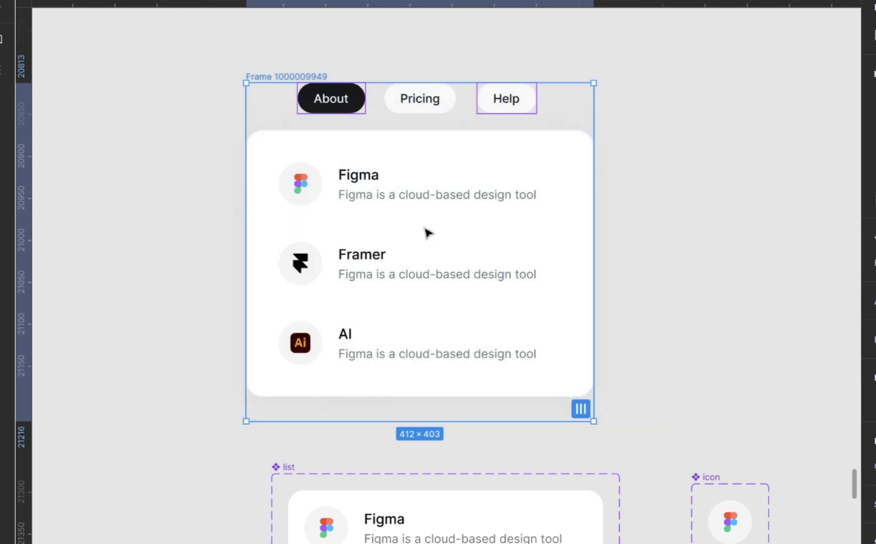
{"action": "right_click", "coordinate": [418, 228]}
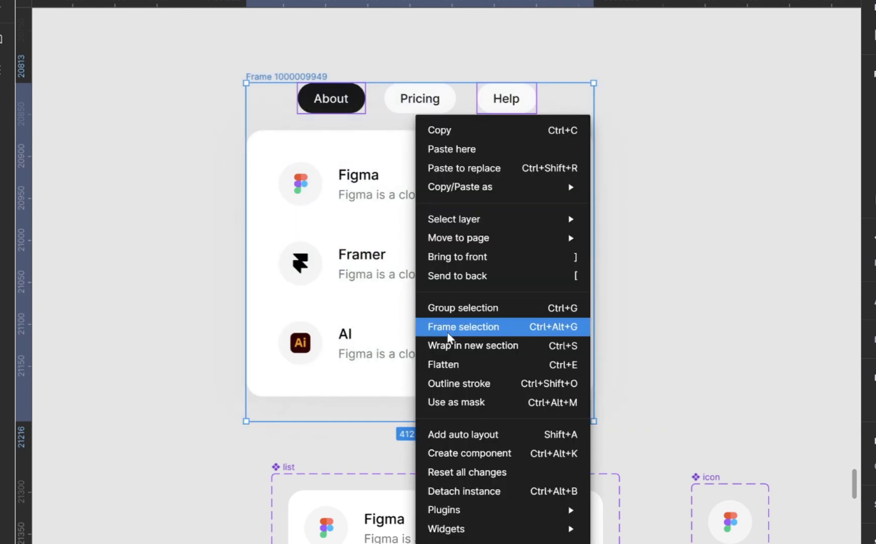
{"action": "left_click", "coordinate": [472, 329]}
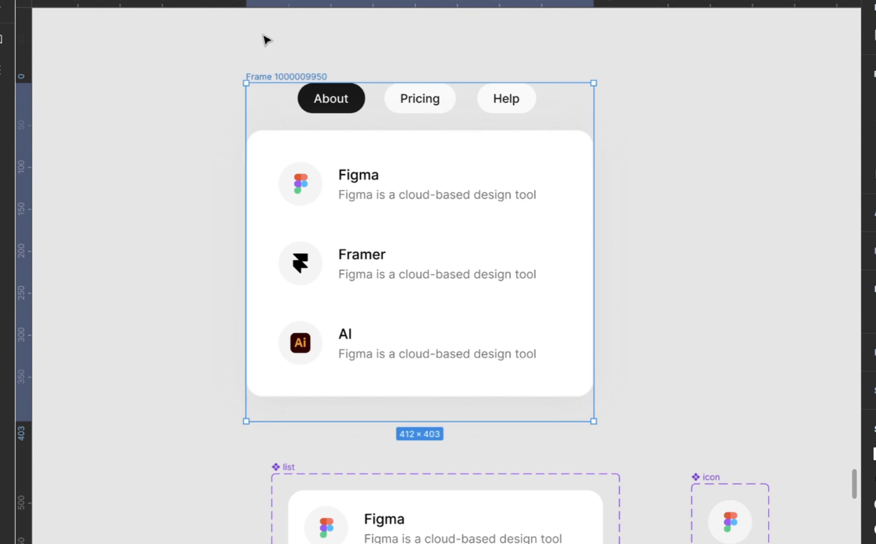
Rename the new enclosing frame as tab and widen it to 578 on both sides of its contents
{"action": "double_click", "coordinate": [284, 77]}
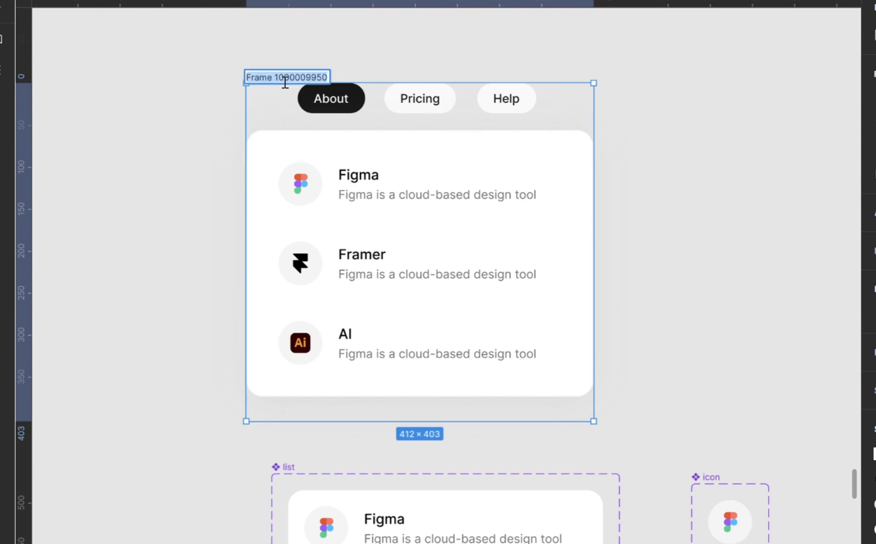
{"action": "type", "text": "tab"}
{"action": "key", "text": "Return"}
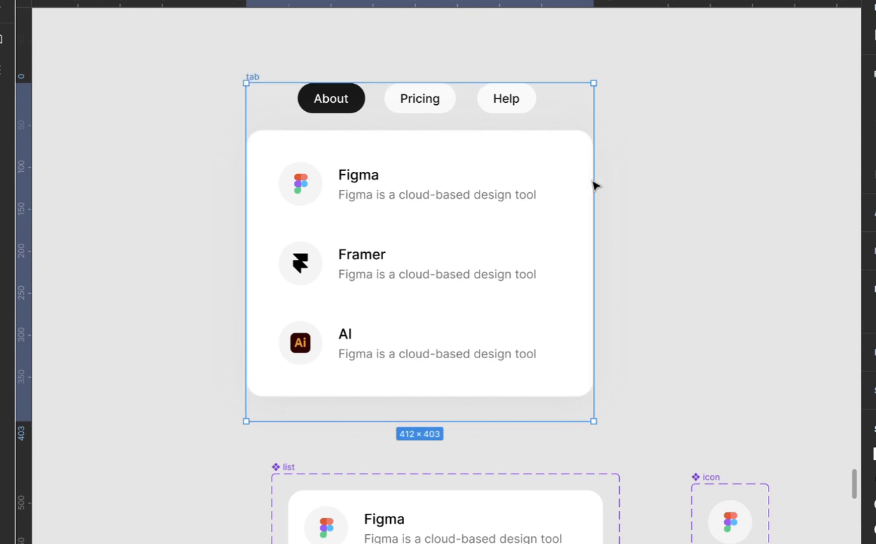
{"action": "left_click_drag", "start_coordinate": [607, 192], "coordinate": [672, 190]}
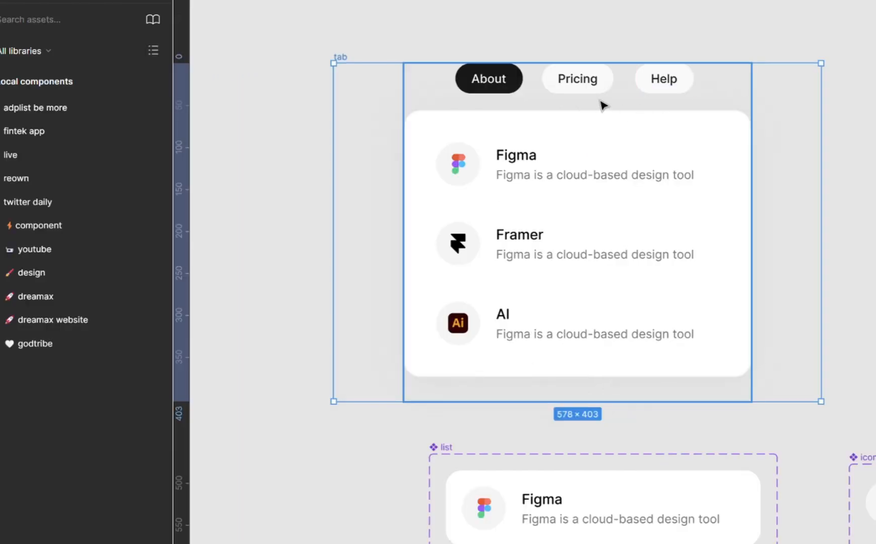
Rename the inner frame holding the Pricing tab and drop-down panel as pricing and collapse its drop down layer
{"action": "key", "text": "ctrl+z"}
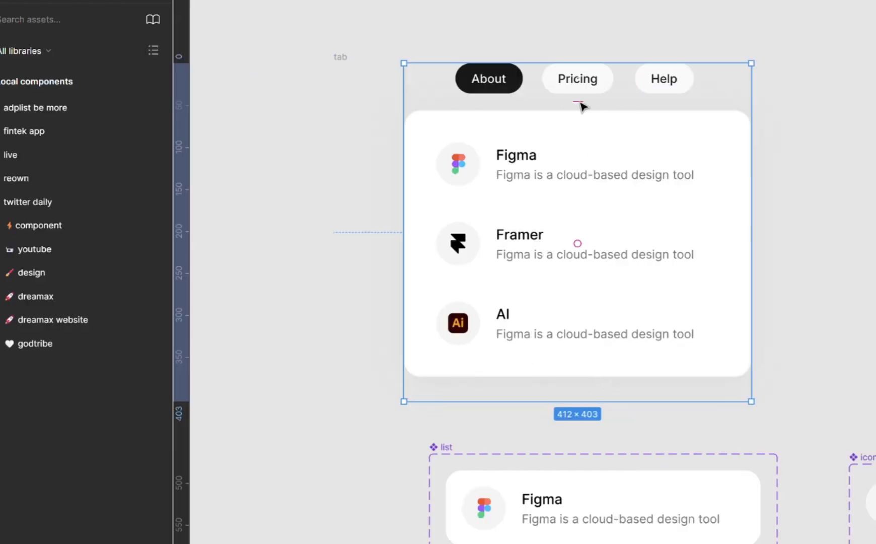
{"action": "left_click", "coordinate": [40, 3]}
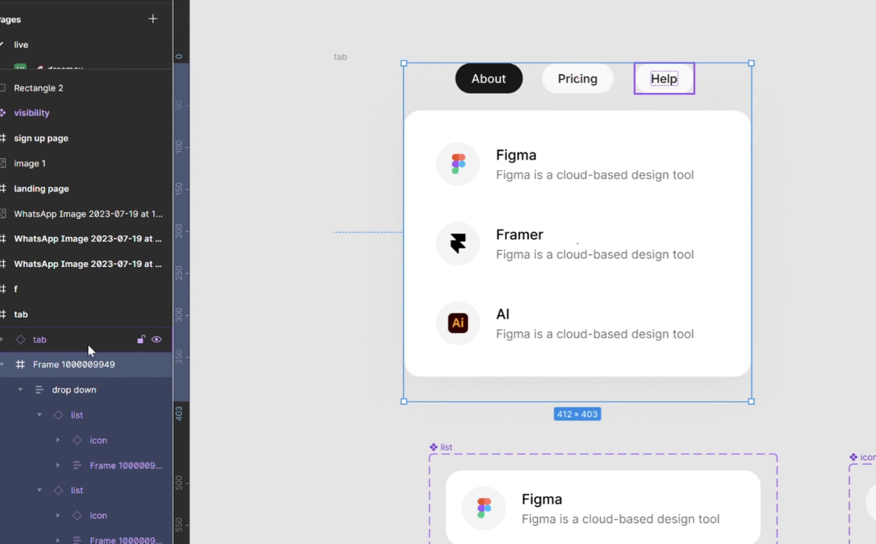
{"action": "double_click", "coordinate": [82, 362]}
{"action": "type", "text": "pricing"}
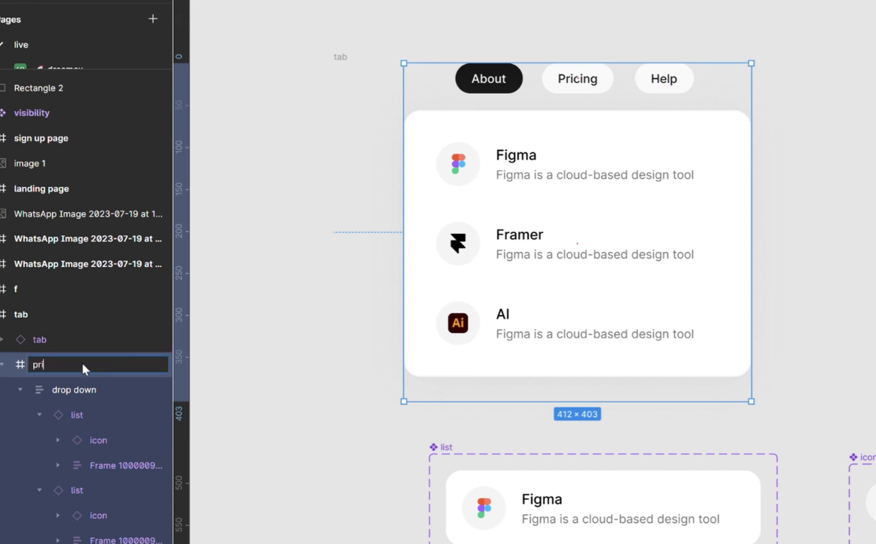
{"action": "key", "text": "Return"}
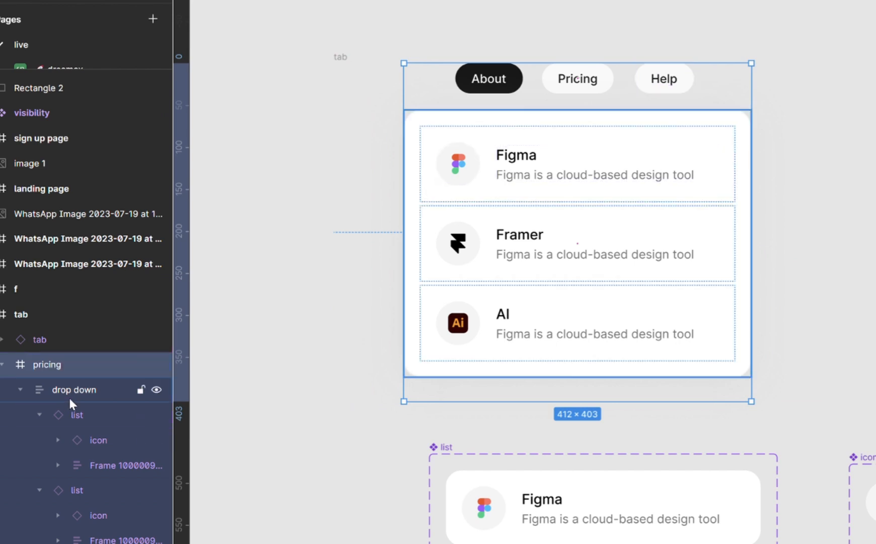
{"action": "left_click", "coordinate": [21, 393]}
{"action": "left_click", "coordinate": [20, 389]}
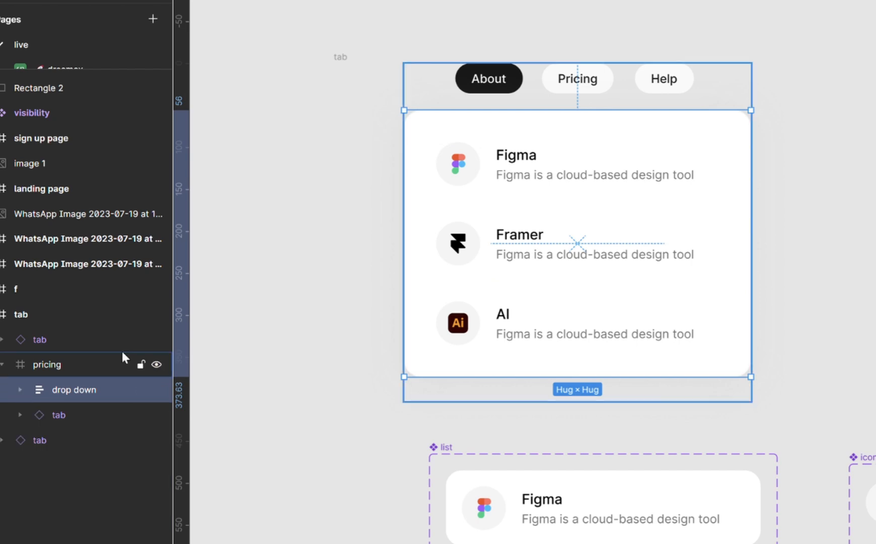
{"action": "left_click", "coordinate": [78, 414]}
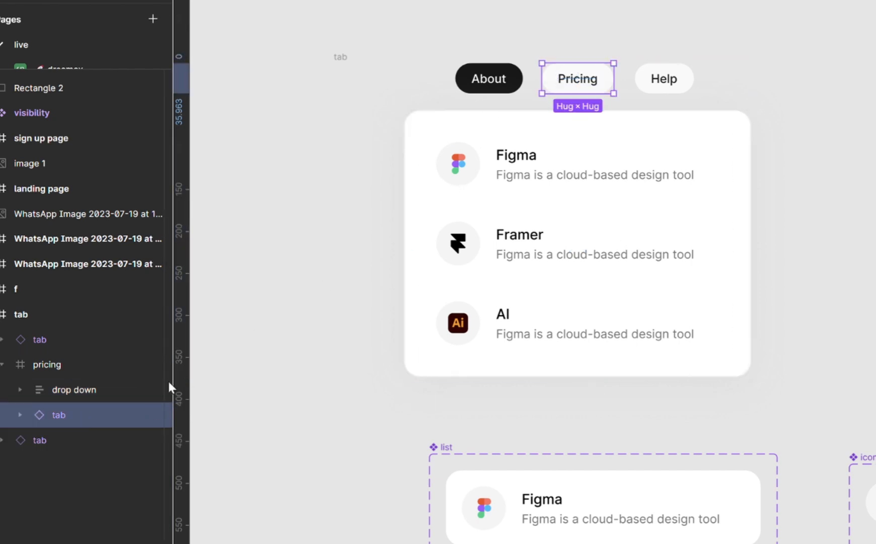
{"action": "left_click", "coordinate": [61, 366]}
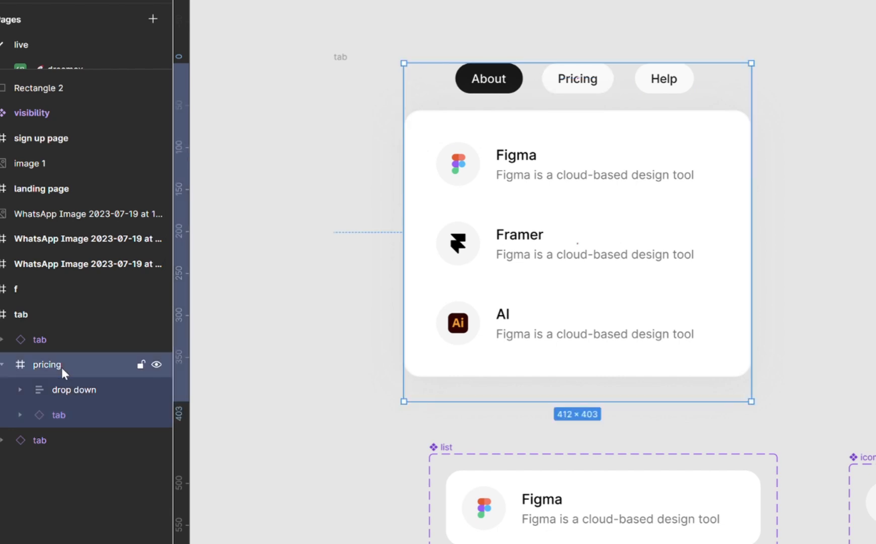
{"action": "left_click", "coordinate": [65, 339]}
{"action": "left_click", "coordinate": [66, 438]}
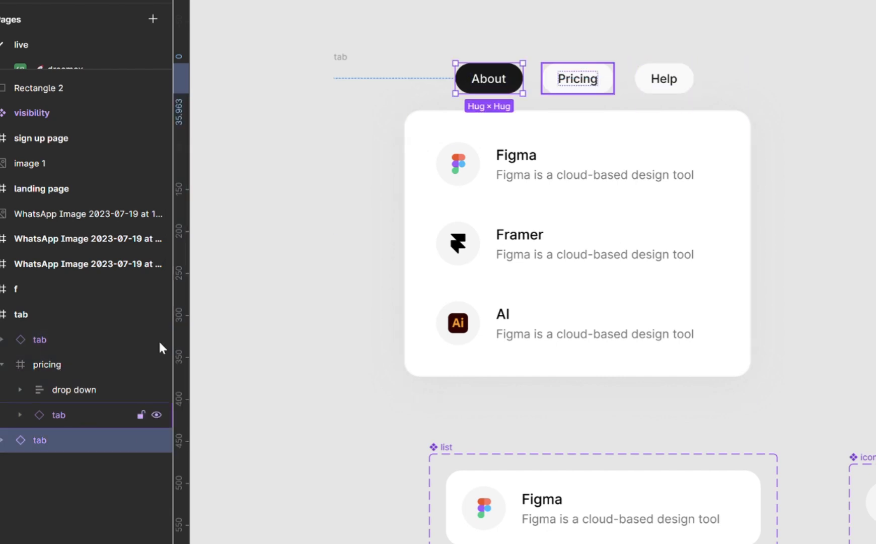
{"action": "left_click", "coordinate": [812, 131]}
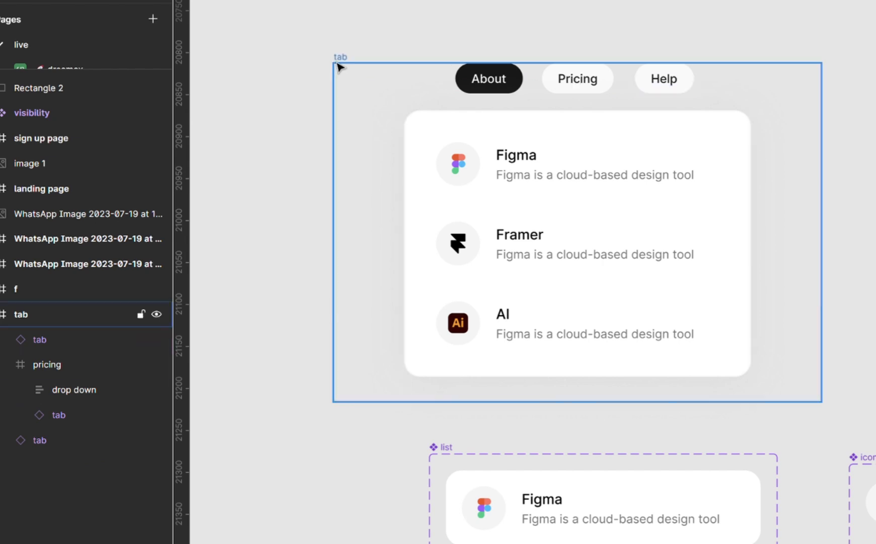
Duplicate the whole tab frame and place the copy beside the original
{"action": "left_click", "coordinate": [337, 65]}
{"action": "scroll", "coordinate": [338, 66], "scroll_direction": "down", "scroll_amount": 3}
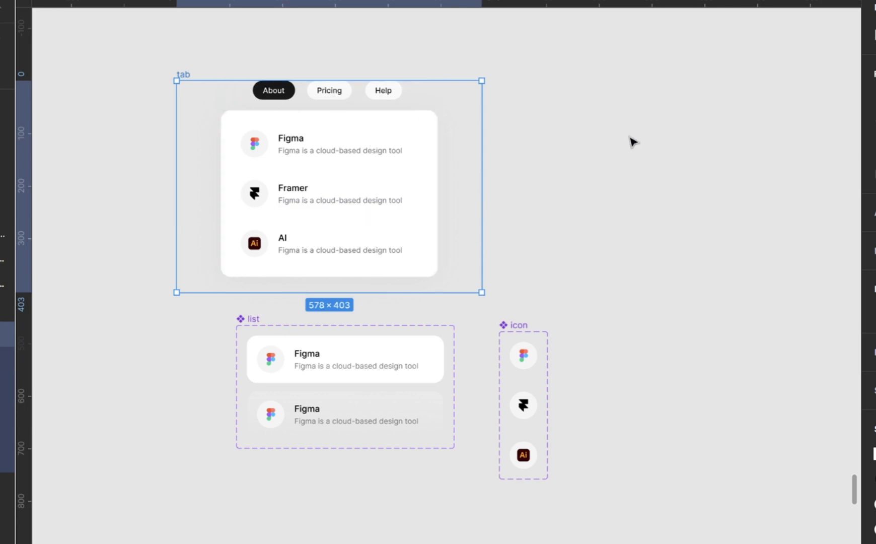
{"action": "key", "text": "ctrl+d"}
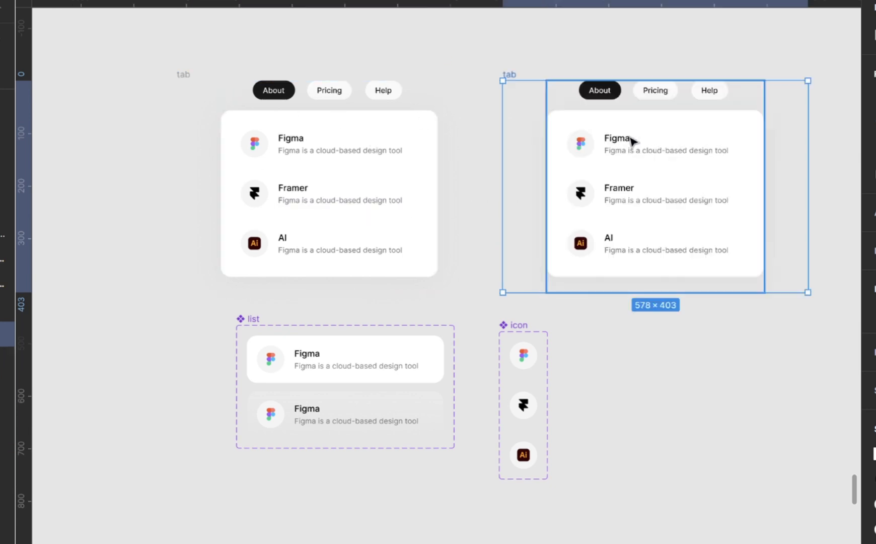
Turn on Clip content for the original tab frame
{"action": "left_click", "coordinate": [408, 166]}
{"action": "left_click", "coordinate": [406, 163]}
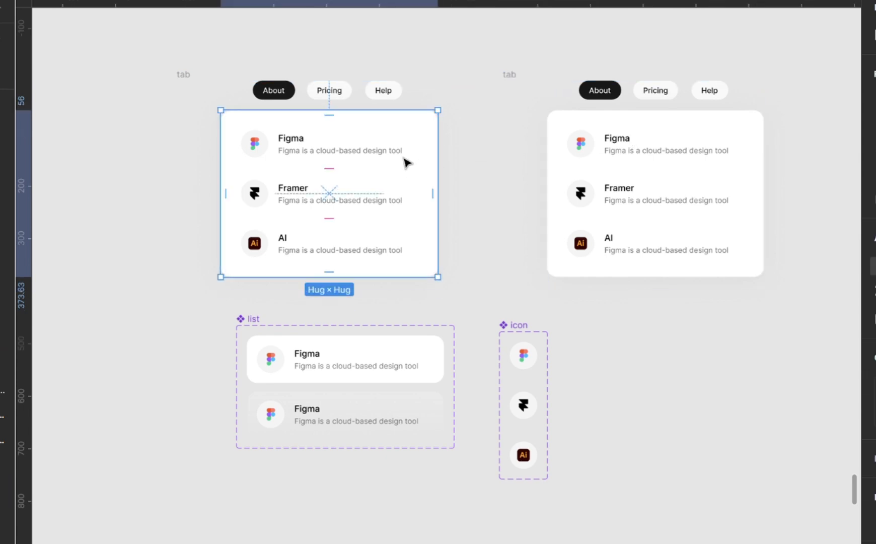
{"action": "scroll", "coordinate": [407, 163], "scroll_direction": "up", "scroll_amount": 5}
{"action": "scroll", "coordinate": [371, 281], "scroll_direction": "up", "scroll_amount": 3}
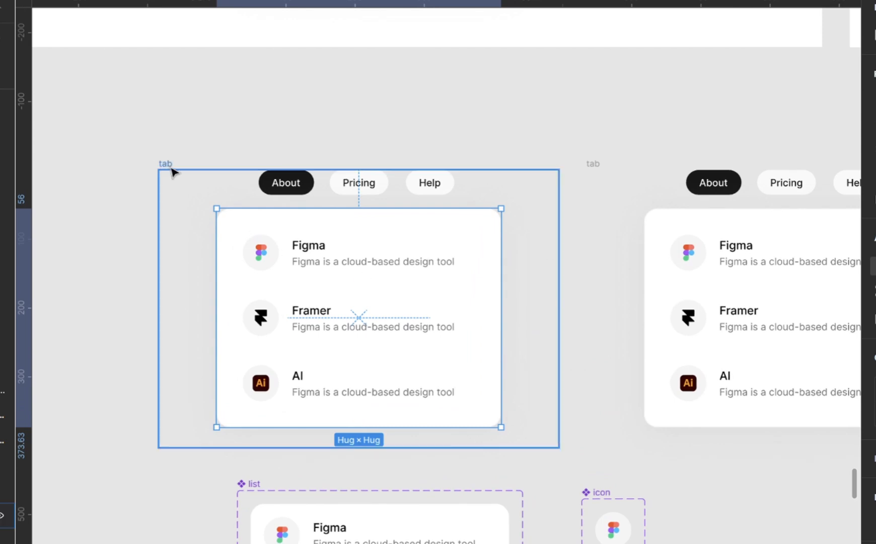
{"action": "left_click", "coordinate": [171, 171]}
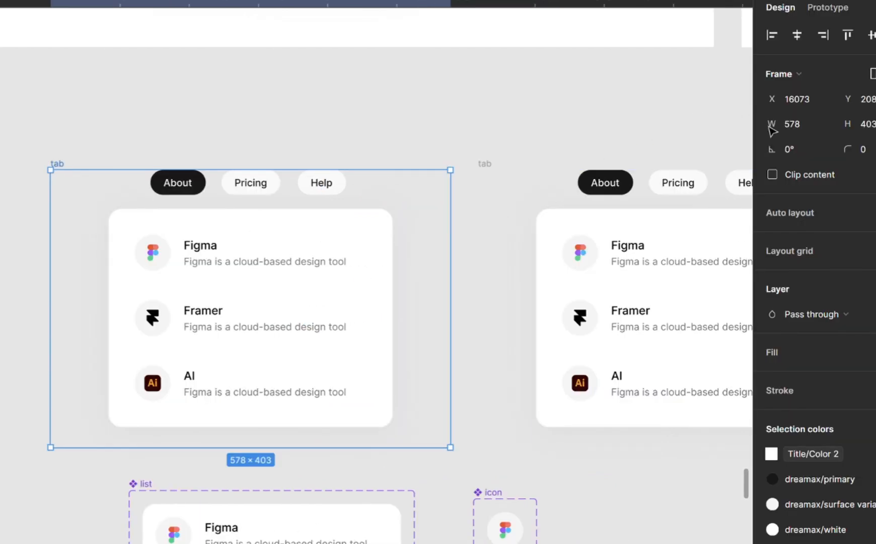
{"action": "left_click", "coordinate": [805, 173]}
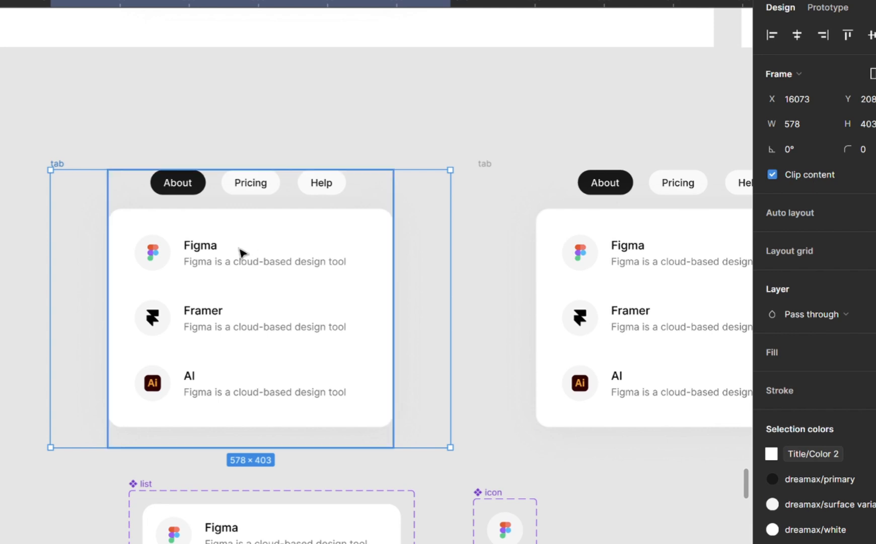
Move the drop-down panel in the original tab frame straight down to a Y of 428, past the frame's lower edge
{"action": "left_click", "coordinate": [254, 258]}
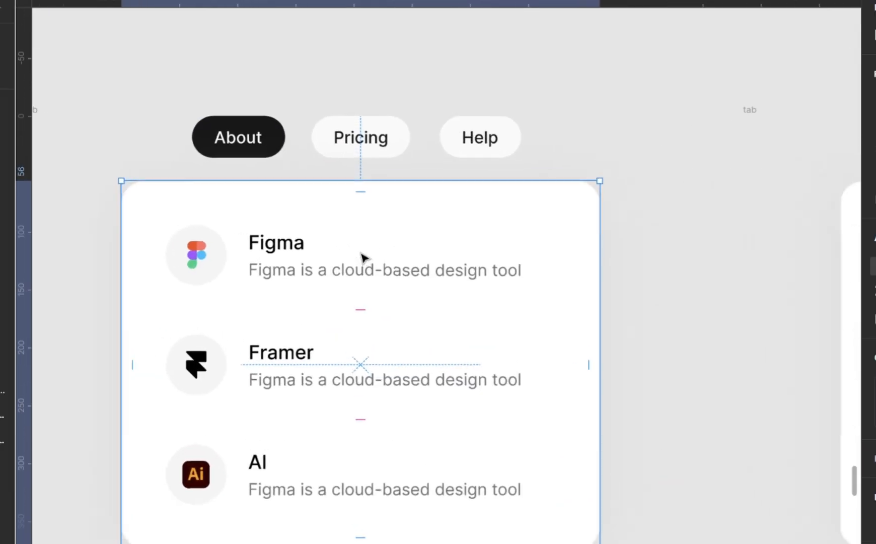
{"action": "scroll", "coordinate": [361, 257], "scroll_direction": "left", "scroll_amount": 3}
{"action": "scroll", "coordinate": [361, 257], "scroll_direction": "down", "scroll_amount": 1}
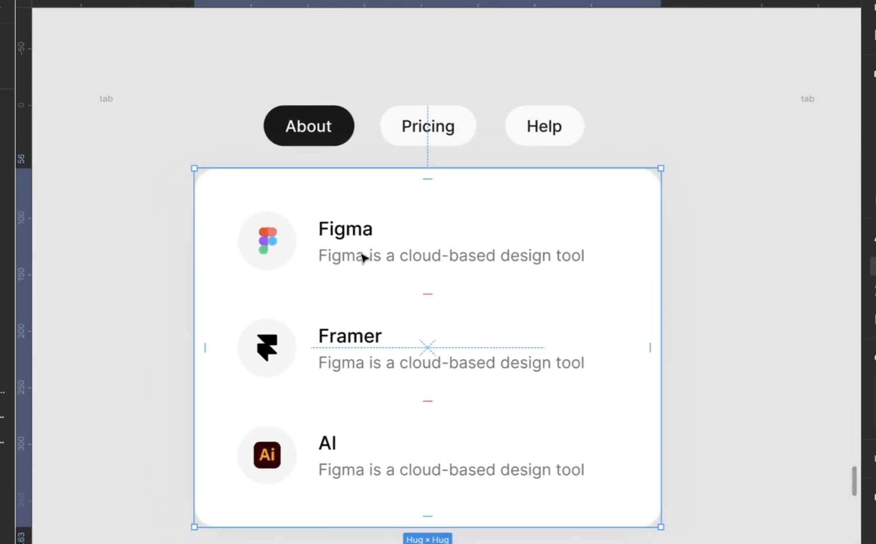
{"action": "key", "text": "Down"}
{"action": "key", "text": "Down"}
{"action": "key", "text": "Down"}
{"action": "key", "text": "Down"}
{"action": "key", "text": "Down"}
{"action": "key", "text": "Down"}
{"action": "key", "text": "Down"}
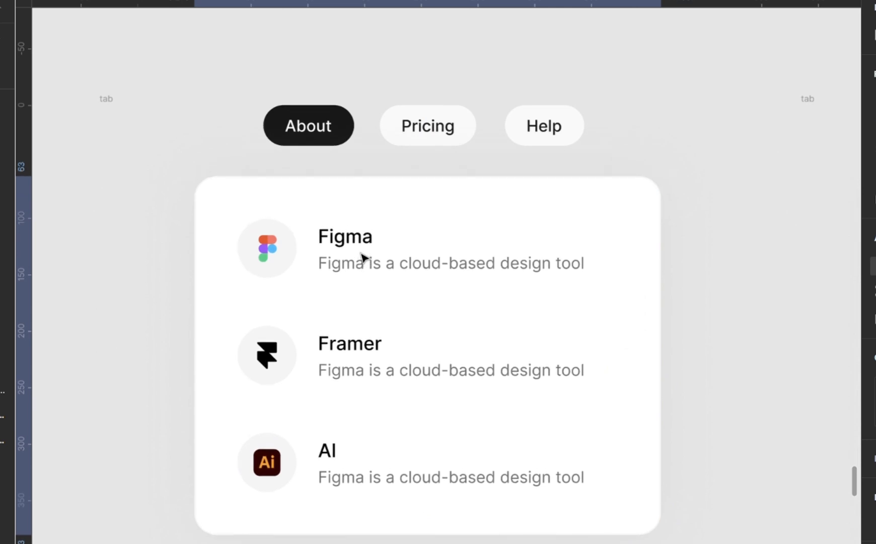
{"action": "key", "text": "Down"}
{"action": "key", "text": "Down"}
{"action": "key", "text": "Down"}
{"action": "key", "text": "Down"}
{"action": "key", "text": "Down"}
{"action": "key", "text": "Down"}
{"action": "key", "text": "Down"}
{"action": "key", "text": "Down"}
{"action": "key", "text": "Down"}
{"action": "key", "text": "Down"}
{"action": "key", "text": "Down"}
{"action": "key", "text": "Down"}
{"action": "key", "text": "Down"}
{"action": "key", "text": "Down"}
{"action": "key", "text": "Down"}
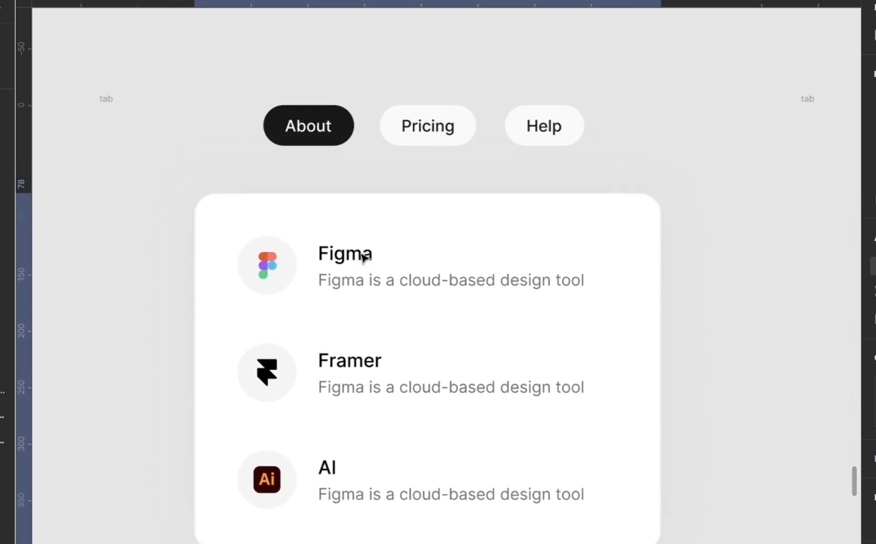
{"action": "key", "text": "shift+Down"}
{"action": "key", "text": "shift+Down"}
{"action": "key", "text": "shift+Down"}
{"action": "key", "text": "shift+Down"}
{"action": "key", "text": "shift+Down"}
{"action": "key", "text": "shift+Down"}
{"action": "key", "text": "shift+Down"}
{"action": "key", "text": "shift+Down"}
{"action": "key", "text": "shift+Down"}
{"action": "key", "text": "shift+Down"}
{"action": "key", "text": "shift+Down"}
{"action": "key", "text": "shift+Down"}
{"action": "key", "text": "shift+Down"}
{"action": "key", "text": "shift+Down"}
{"action": "key", "text": "shift+Down"}
{"action": "key", "text": "shift+Down"}
{"action": "key", "text": "shift+Down"}
{"action": "key", "text": "shift+Down"}
{"action": "key", "text": "shift+Down"}
{"action": "key", "text": "shift+Down"}
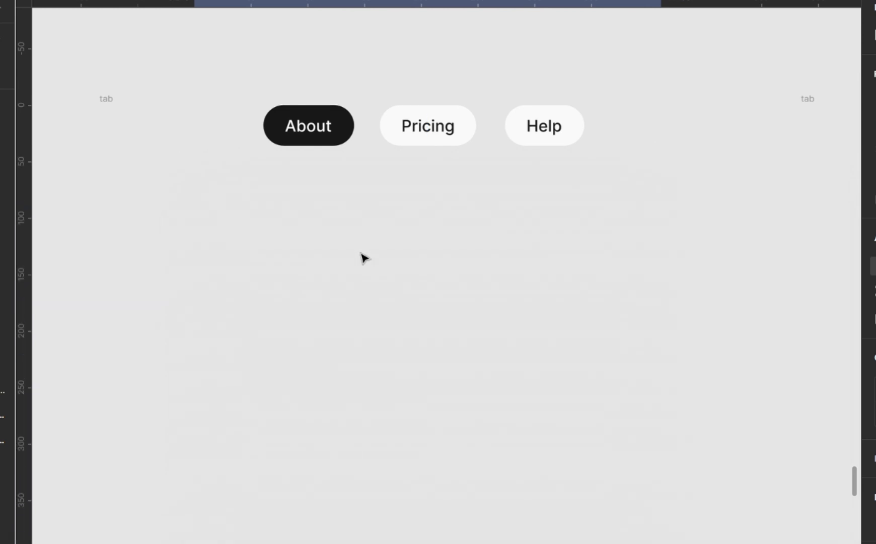
{"action": "scroll", "coordinate": [363, 257], "scroll_direction": "down", "scroll_amount": 3}
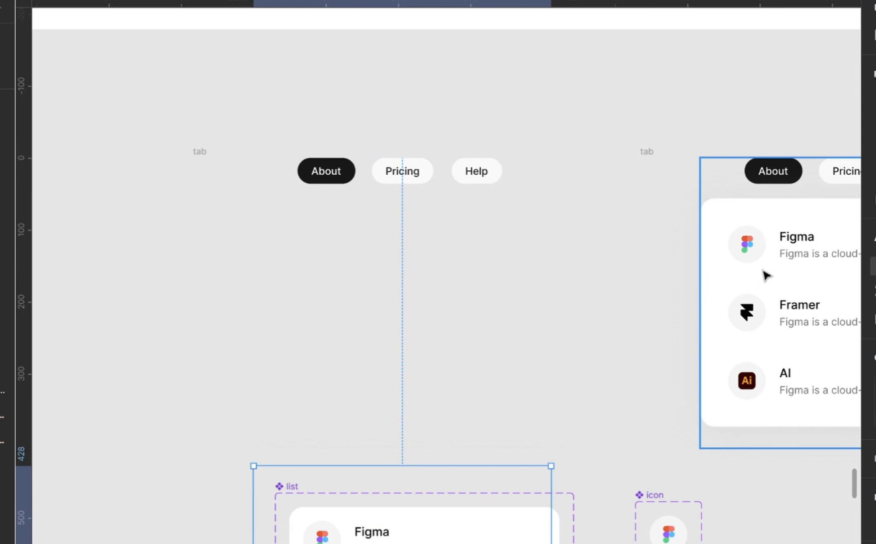
Move the list and icon component sets together about 300 px further down, away from the tab frames
{"action": "scroll", "coordinate": [422, 283], "scroll_direction": "down", "scroll_amount": 3}
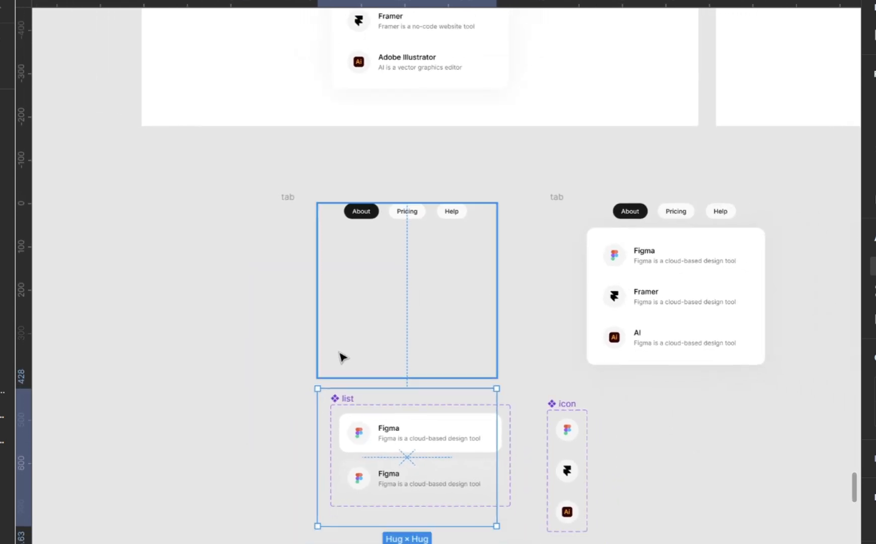
{"action": "left_click", "coordinate": [655, 505]}
{"action": "left_click", "coordinate": [567, 404]}
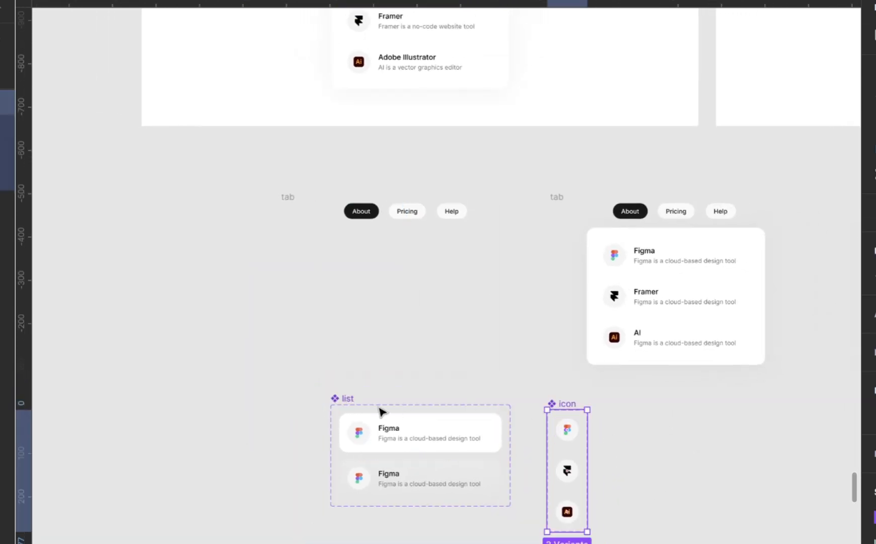
{"action": "left_click", "coordinate": [347, 400], "text": "shift"}
{"action": "left_click_drag", "start_coordinate": [380, 432], "coordinate": [381, 543]}
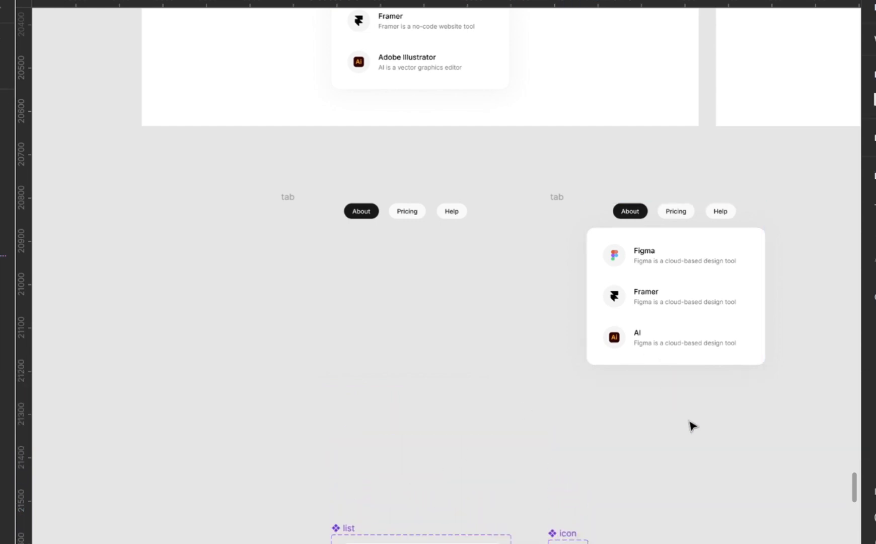
Combine the two tab frames into one component set
{"action": "scroll", "coordinate": [690, 424], "scroll_direction": "right", "scroll_amount": 5}
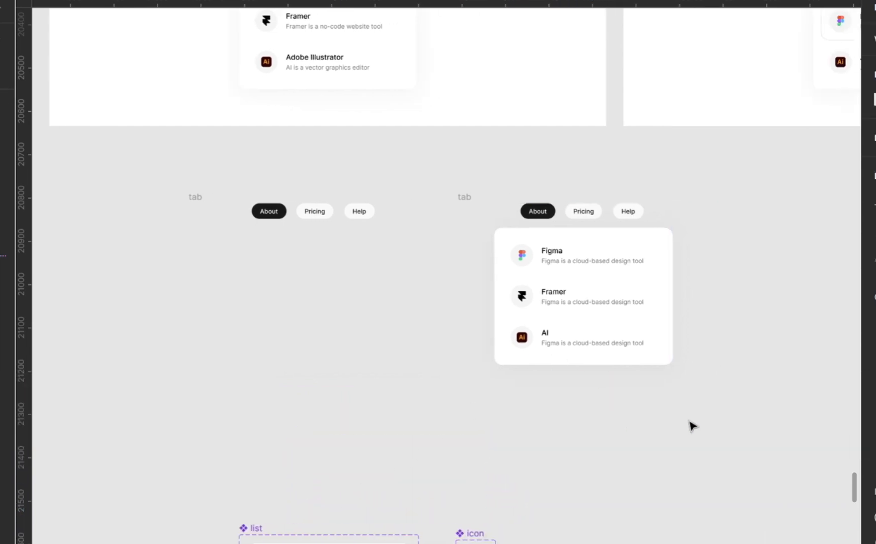
{"action": "left_click", "coordinate": [469, 201]}
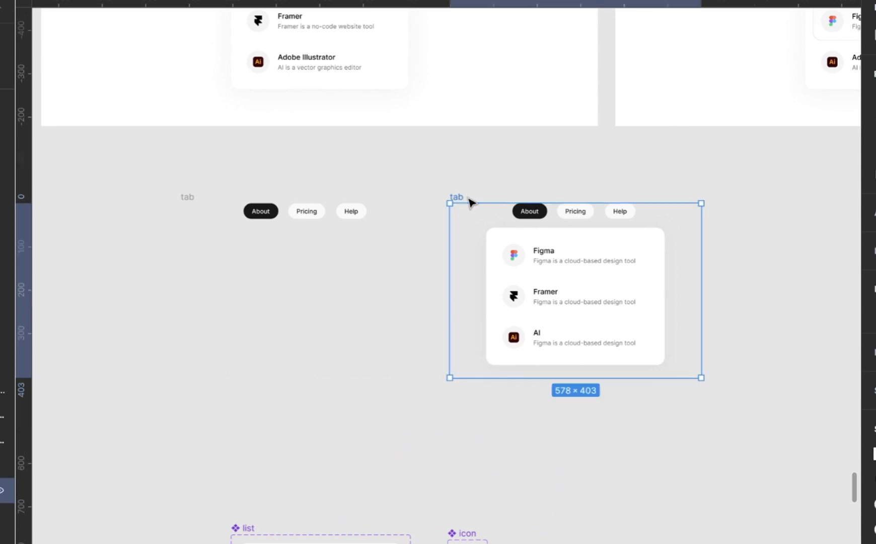
{"action": "left_click", "coordinate": [189, 197], "text": "shift"}
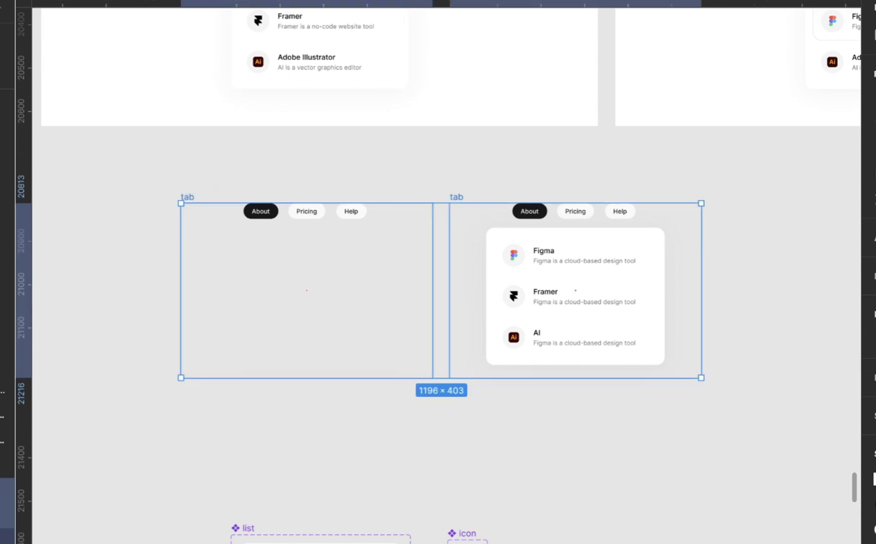
{"action": "left_click", "coordinate": [415, 1]}
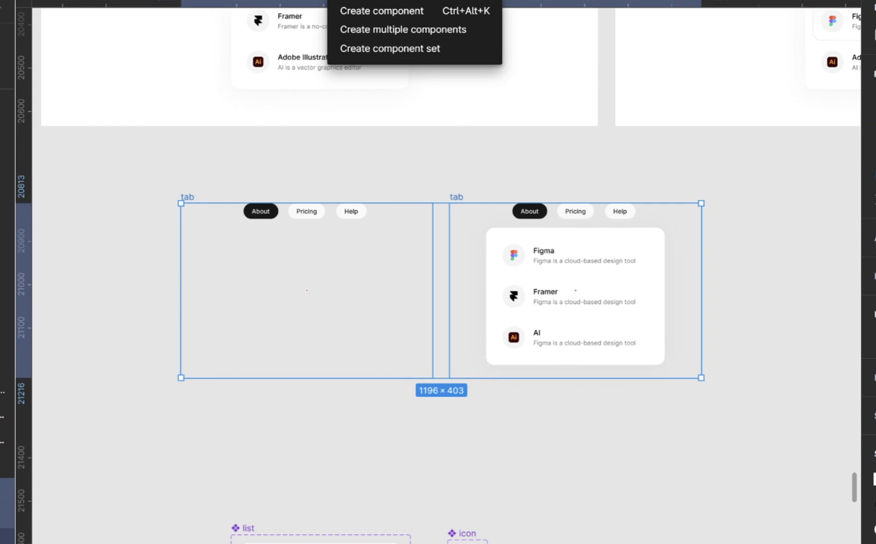
{"action": "left_click", "coordinate": [418, 49]}
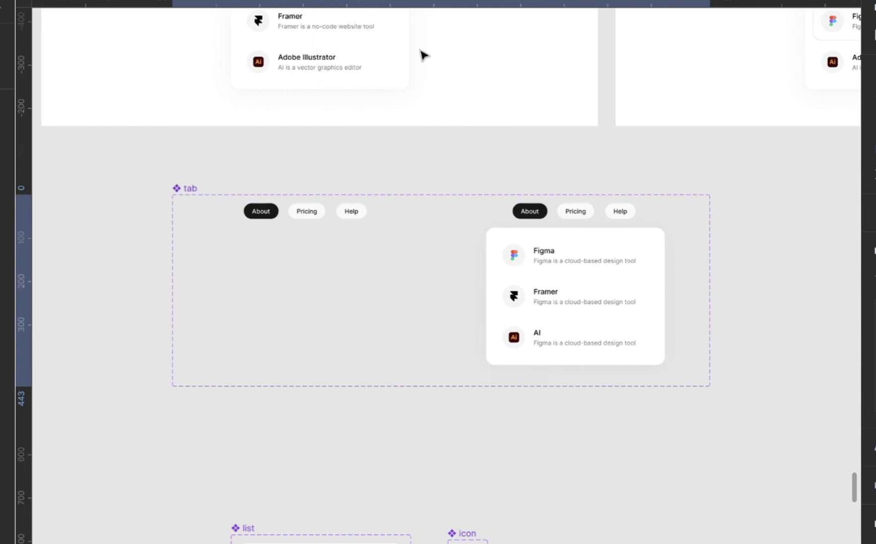
Link the Pricing tab in the Default variant to the open drop-down variant with an on-click Change to interaction
{"action": "left_click", "coordinate": [348, 267]}
{"action": "scroll", "coordinate": [357, 286], "scroll_direction": "down", "scroll_amount": 1}
{"action": "scroll", "coordinate": [357, 286], "scroll_direction": "up", "scroll_amount": 2}
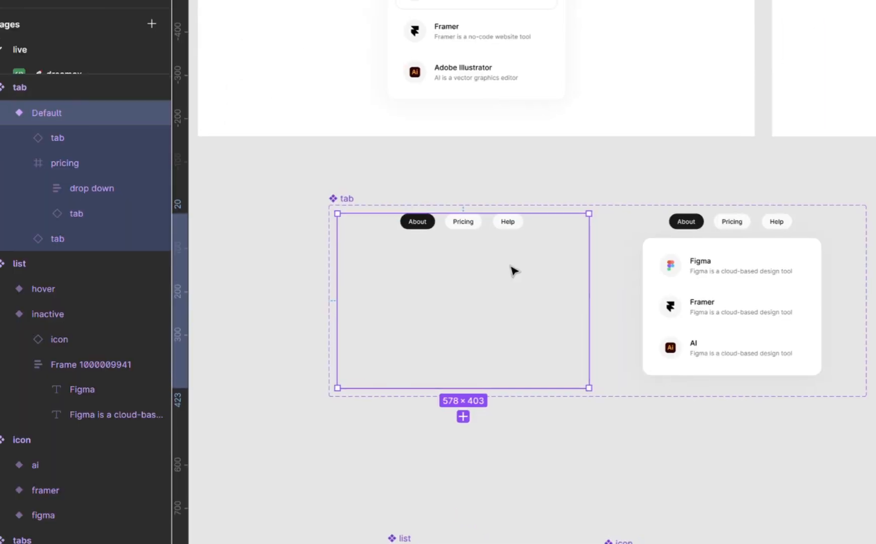
{"action": "scroll", "coordinate": [358, 286], "scroll_direction": "up", "scroll_amount": 1}
{"action": "scroll", "coordinate": [358, 285], "scroll_direction": "up", "scroll_amount": 5}
{"action": "scroll", "coordinate": [512, 271], "scroll_direction": "up", "scroll_amount": 1}
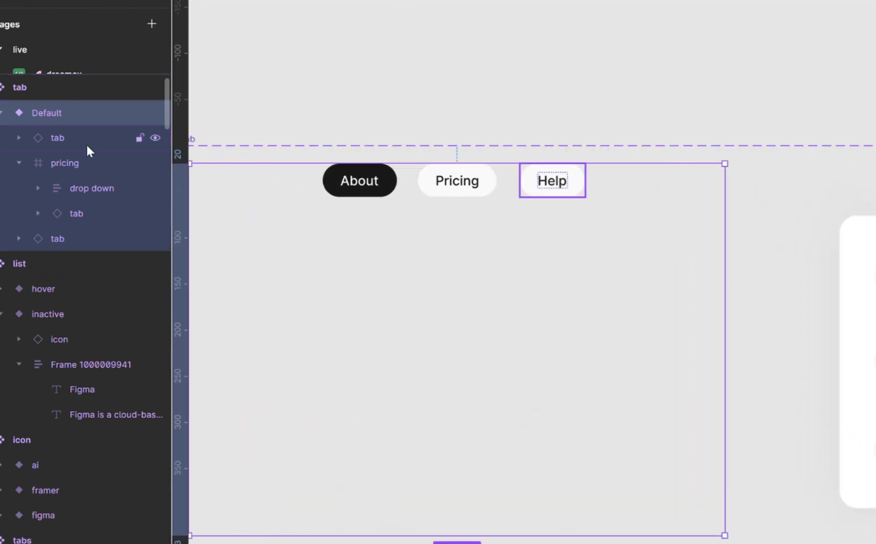
{"action": "left_click", "coordinate": [91, 165]}
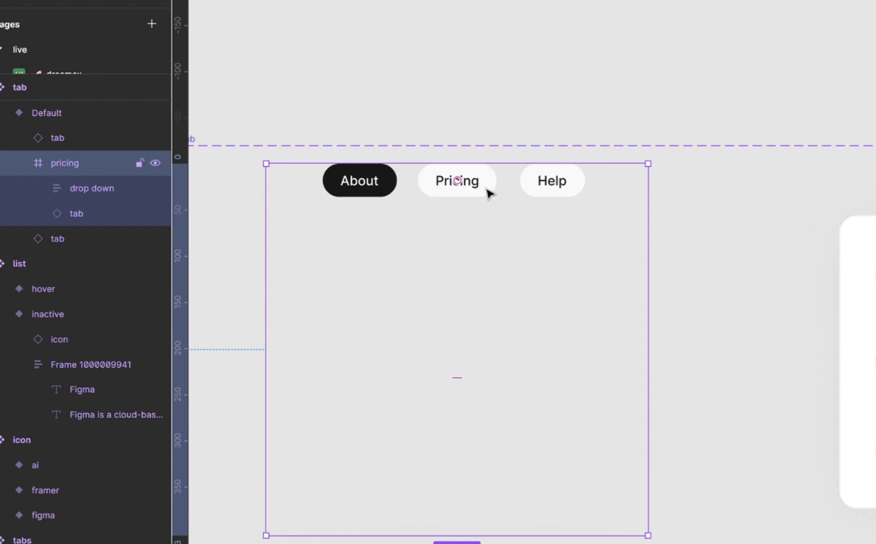
{"action": "left_click", "coordinate": [103, 203]}
{"action": "left_click", "coordinate": [91, 158]}
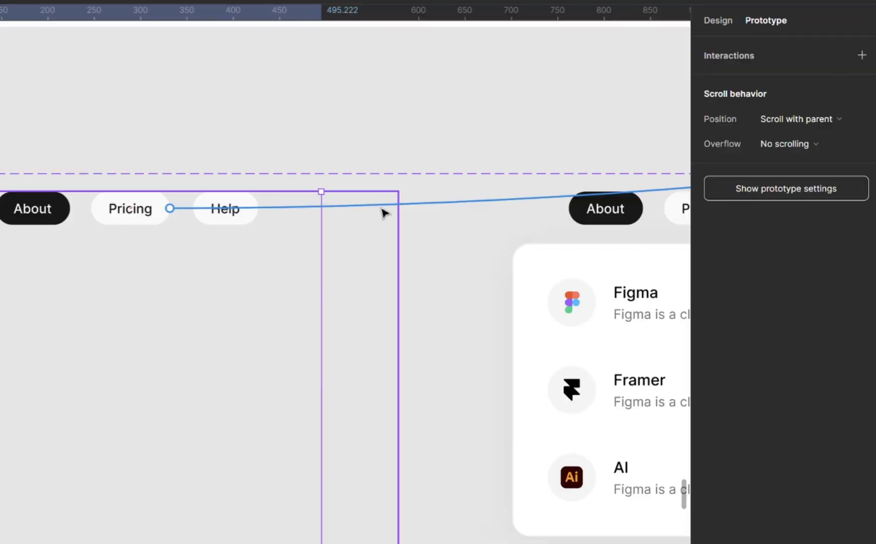
{"action": "left_click", "coordinate": [384, 209]}
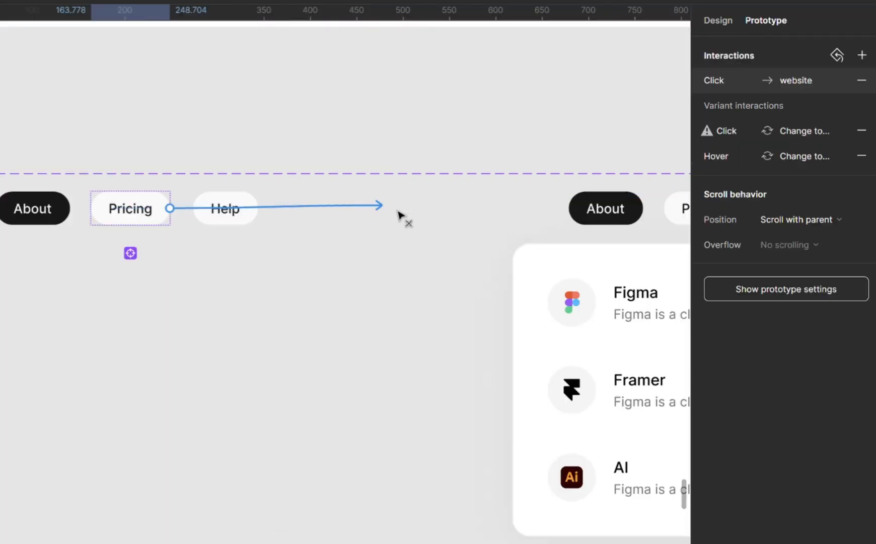
{"action": "left_click_drag", "start_coordinate": [533, 271], "coordinate": [534, 272]}
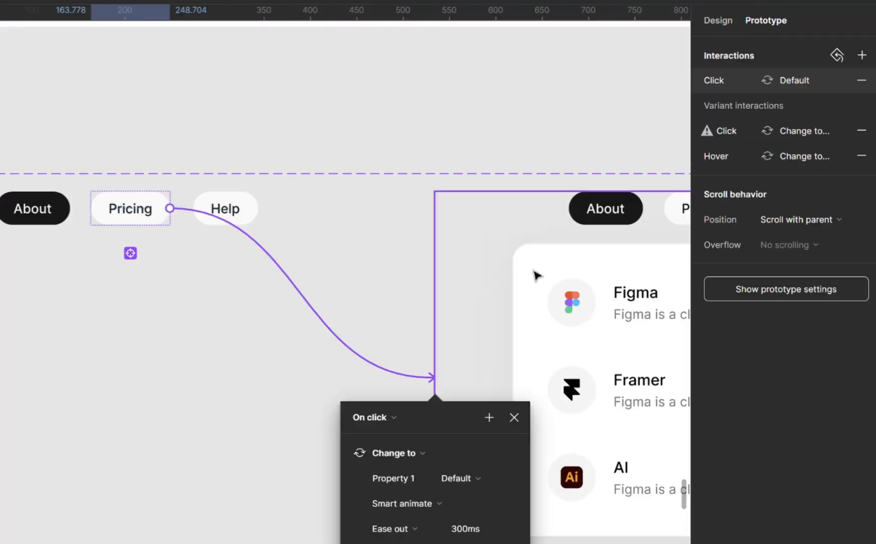
{"action": "scroll", "coordinate": [533, 272], "scroll_direction": "right", "scroll_amount": 4}
{"action": "left_click", "coordinate": [185, 417]}
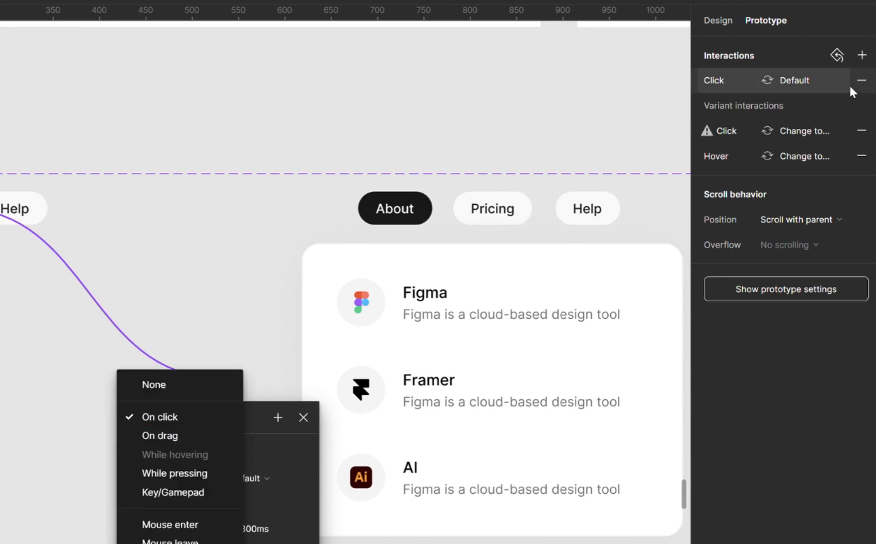
Remove the Pricing tab's click and hover variant interactions and its new click link, then select the enclosing pricing frame
{"action": "left_click", "coordinate": [863, 133]}
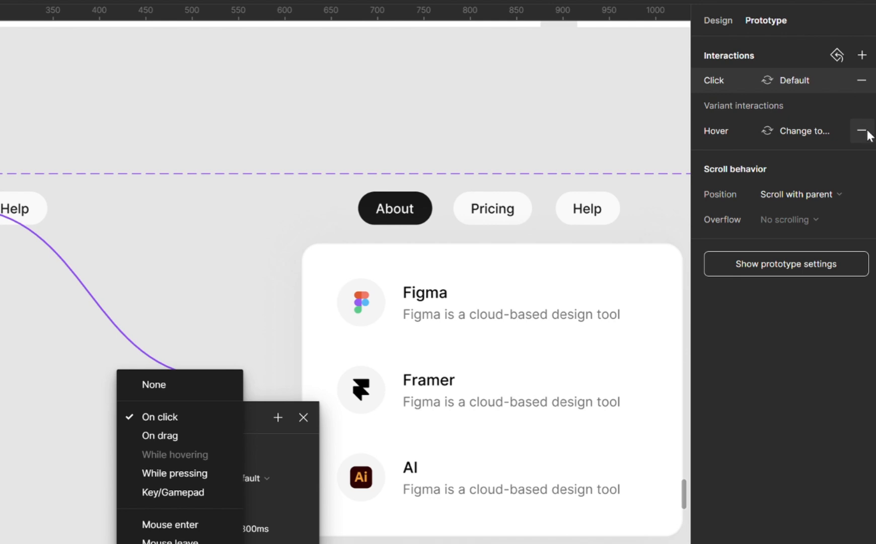
{"action": "left_click", "coordinate": [863, 132]}
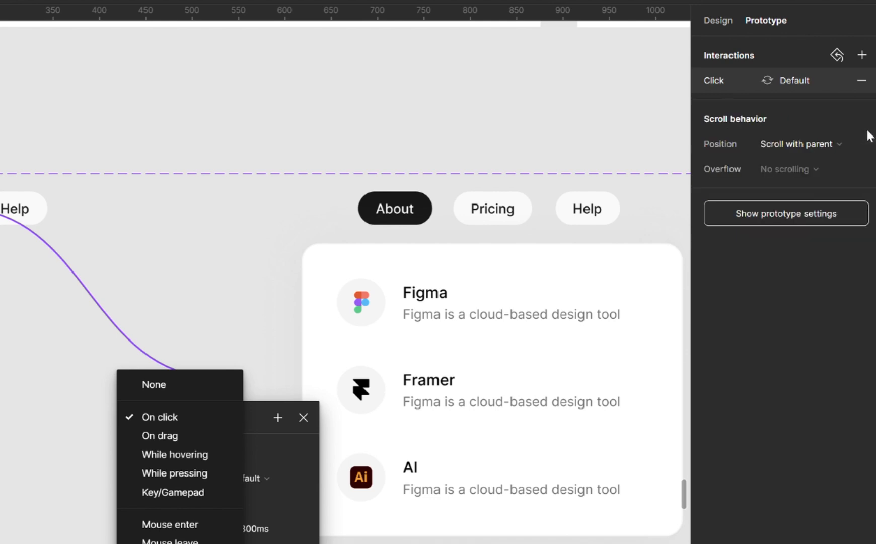
{"action": "left_click", "coordinate": [862, 80]}
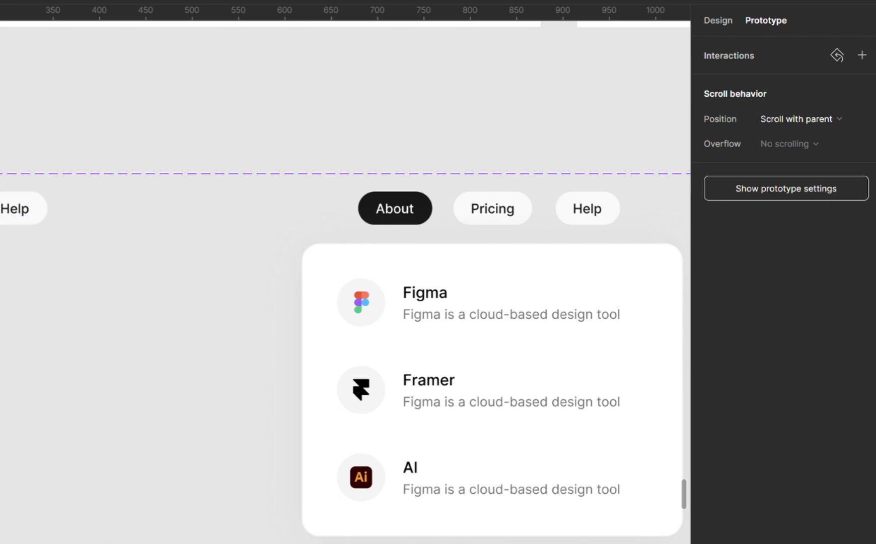
{"action": "left_click", "coordinate": [2, 307]}
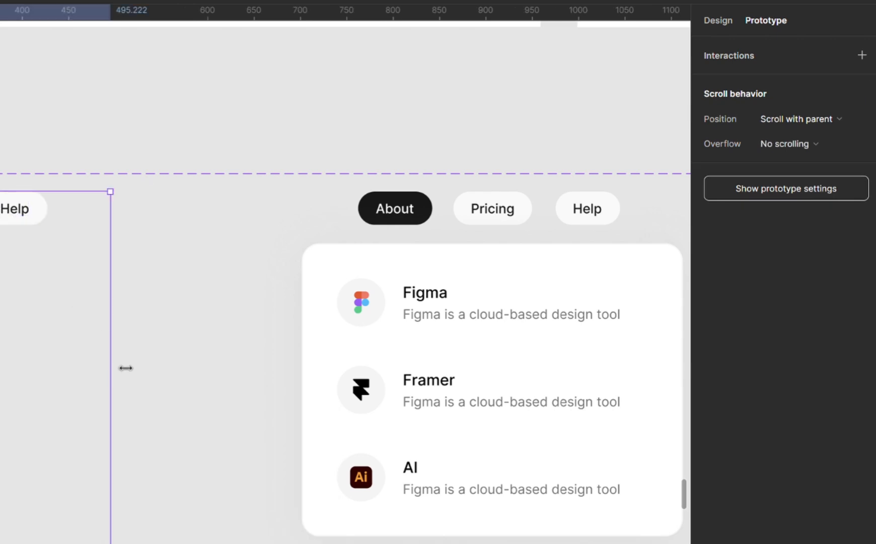
Link the closed tab variant's frame to the open drop-down variant with a While hovering Change to interaction
{"action": "left_click_drag", "start_coordinate": [110, 378], "coordinate": [336, 342]}
{"action": "left_click", "coordinate": [170, 419]}
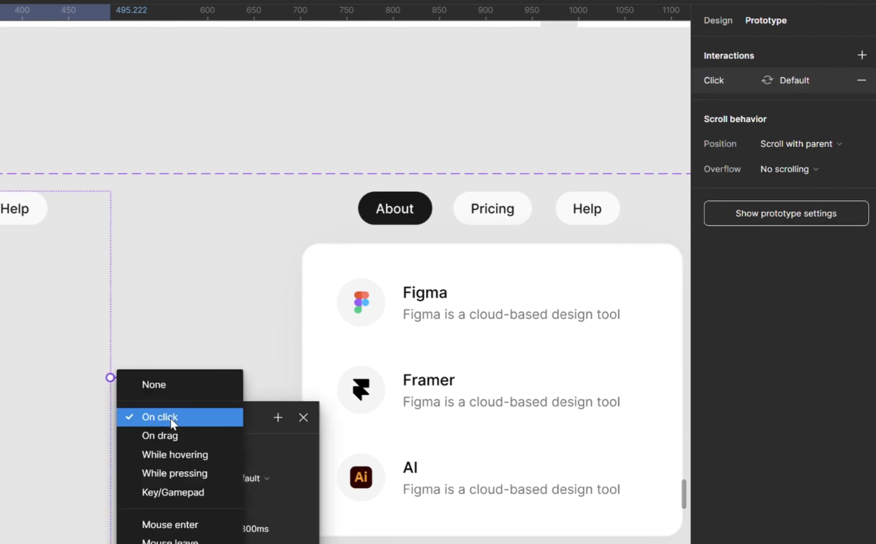
{"action": "left_click", "coordinate": [185, 453]}
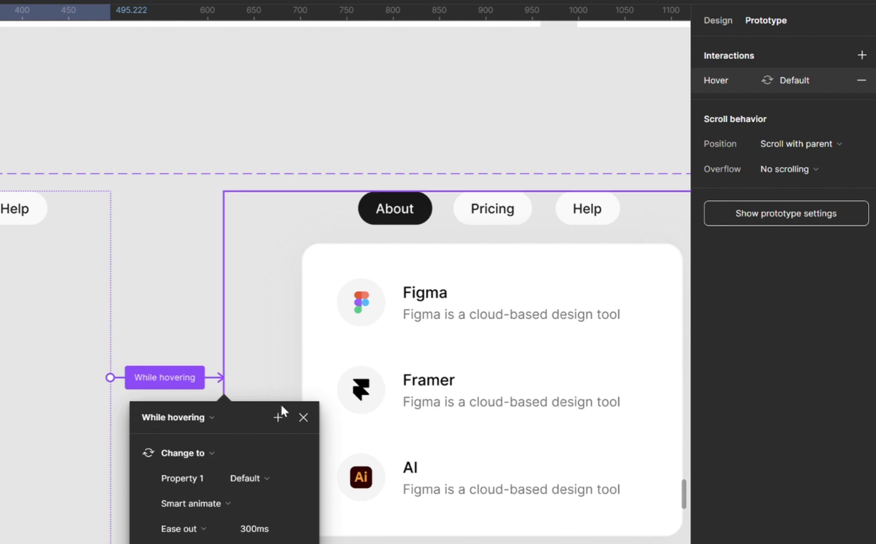
{"action": "left_click", "coordinate": [303, 417]}
{"action": "scroll", "coordinate": [364, 307], "scroll_direction": "down", "scroll_amount": 5}
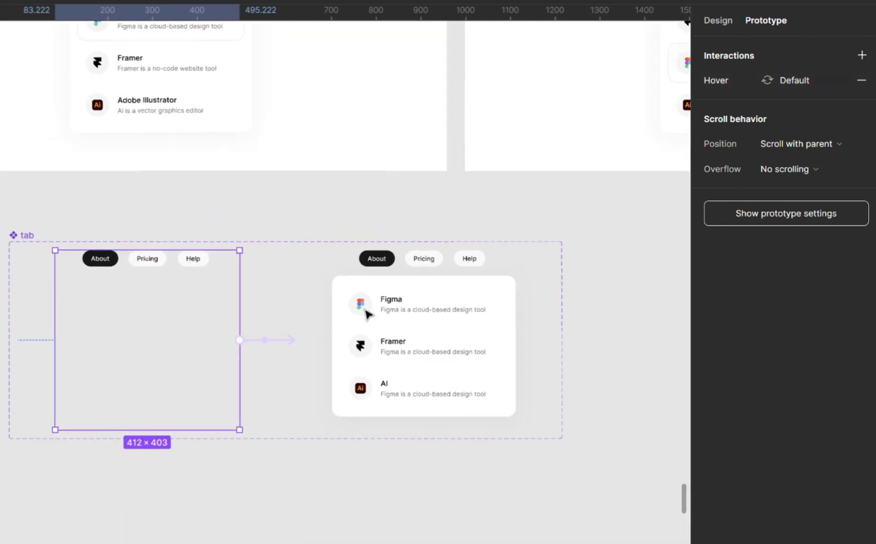
Remove the existing prototype links from the Pricing and Help tabs in the open drop-down variant
{"action": "scroll", "coordinate": [538, 301], "scroll_direction": "up", "scroll_amount": 2}
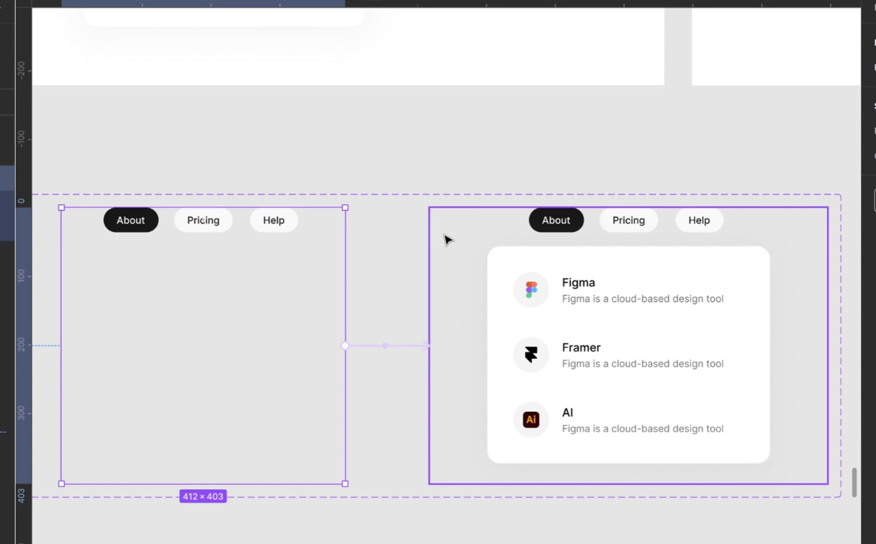
{"action": "left_click", "coordinate": [468, 247]}
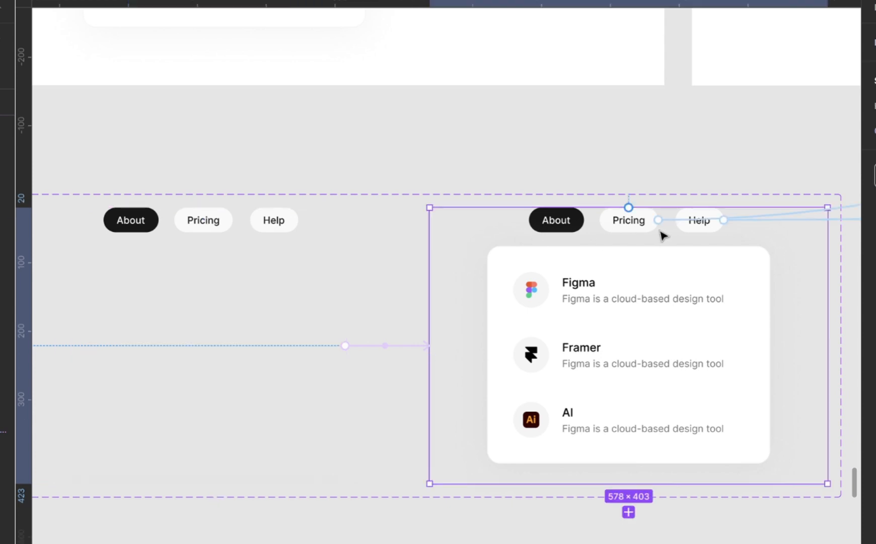
{"action": "left_click", "coordinate": [681, 226]}
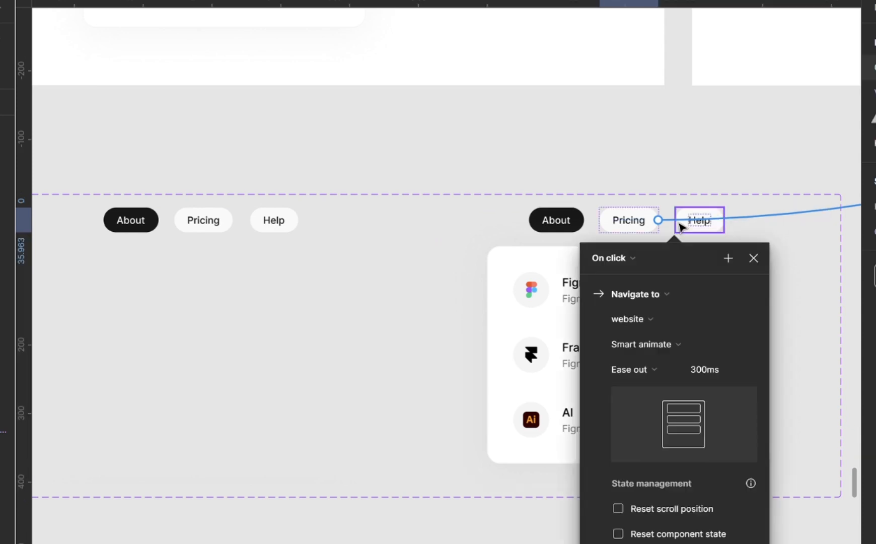
{"action": "key", "text": "Escape"}
{"action": "left_click", "coordinate": [718, 222]}
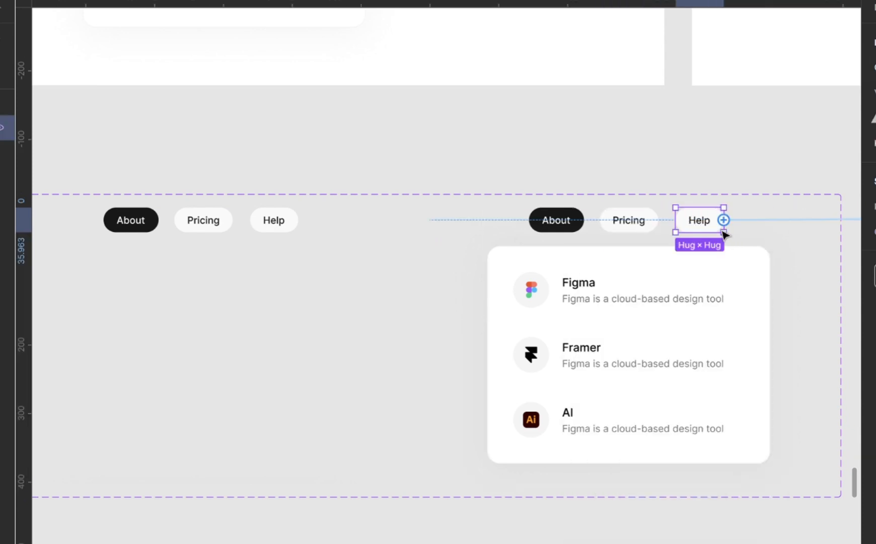
{"action": "left_click", "coordinate": [763, 224]}
{"action": "key", "text": "Escape"}
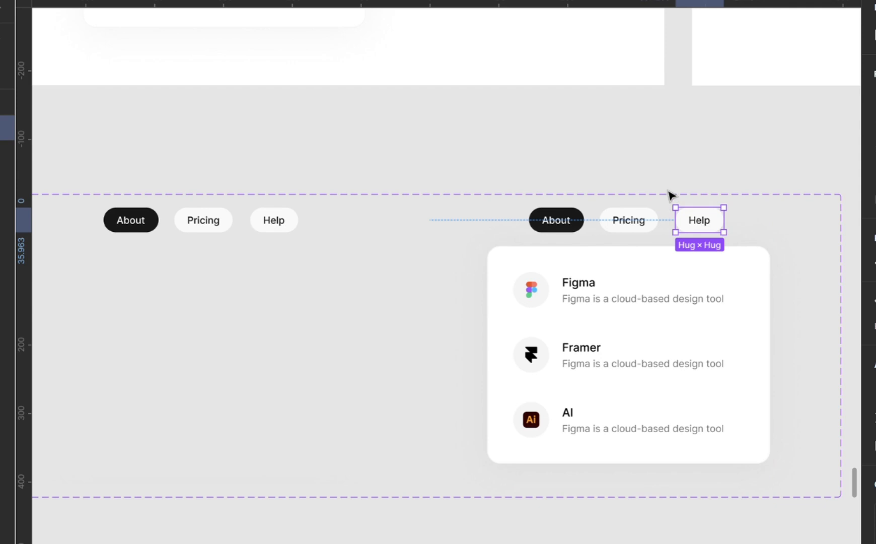
{"action": "left_click", "coordinate": [651, 180]}
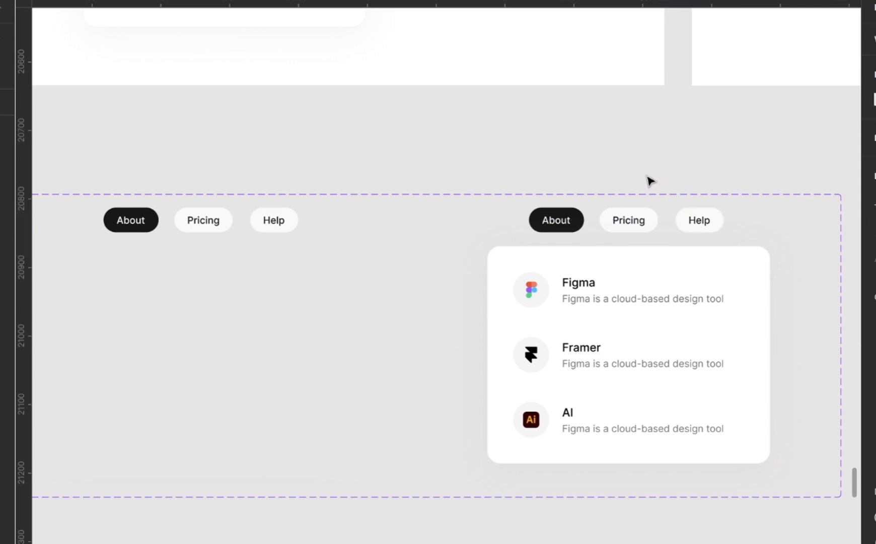
Delete the drop-down list under the tabs in the first website frame
{"action": "scroll", "coordinate": [336, 221], "scroll_direction": "left", "scroll_amount": 2}
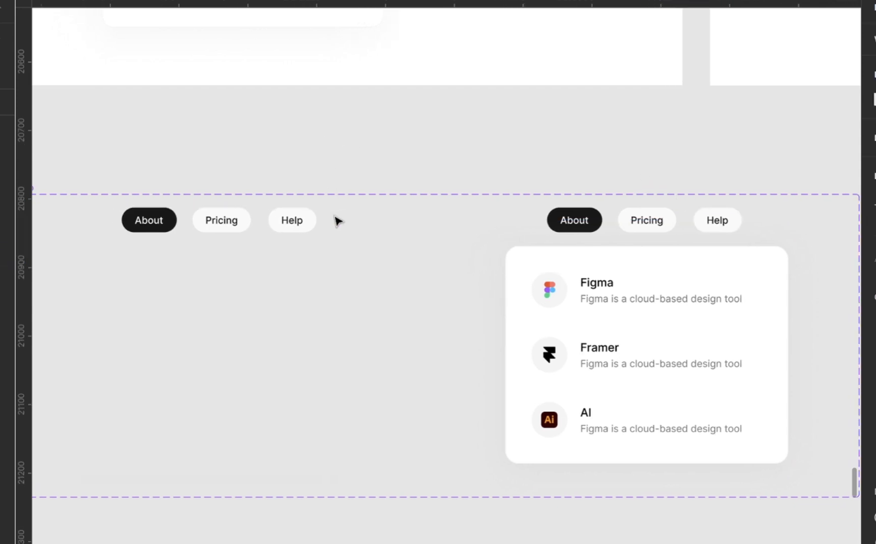
{"action": "scroll", "coordinate": [338, 220], "scroll_direction": "down", "scroll_amount": 1}
{"action": "scroll", "coordinate": [336, 220], "scroll_direction": "down", "scroll_amount": 1}
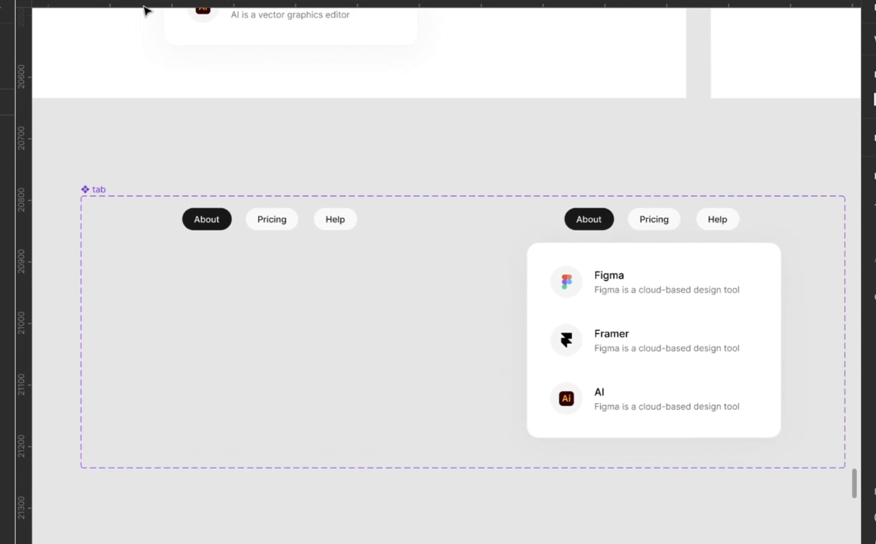
{"action": "left_click", "coordinate": [248, 236]}
{"action": "scroll", "coordinate": [247, 237], "scroll_direction": "down", "scroll_amount": 2}
{"action": "scroll", "coordinate": [250, 237], "scroll_direction": "up", "scroll_amount": 5}
{"action": "left_click", "coordinate": [272, 237]}
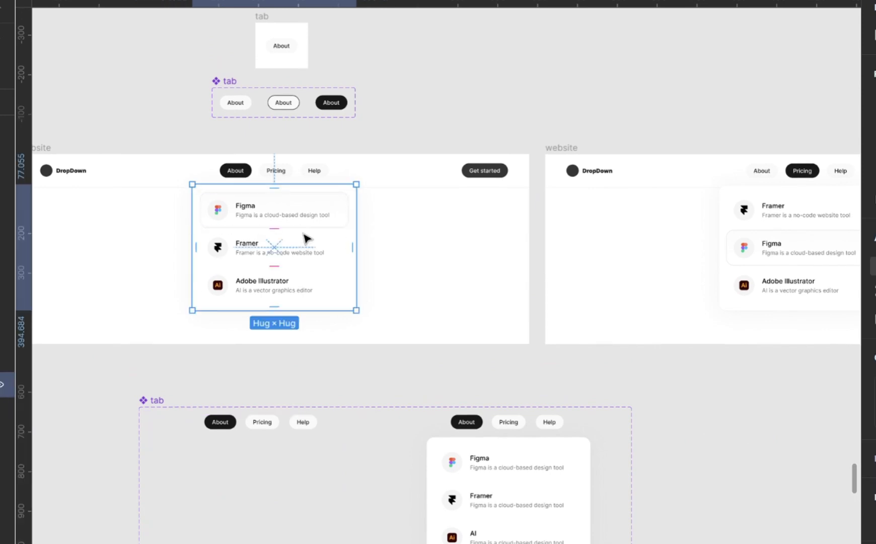
{"action": "scroll", "coordinate": [306, 238], "scroll_direction": "down", "scroll_amount": 3}
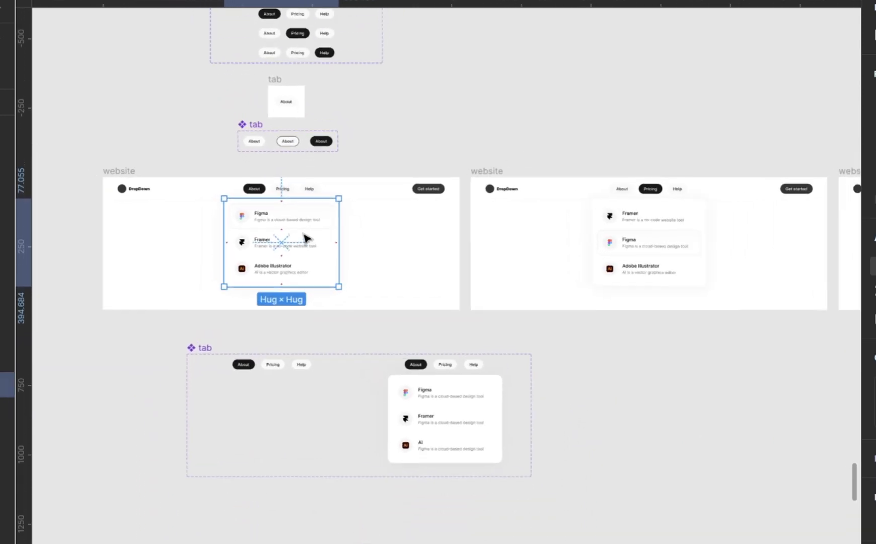
{"action": "scroll", "coordinate": [307, 238], "scroll_direction": "up", "scroll_amount": 5}
{"action": "key", "text": "Delete"}
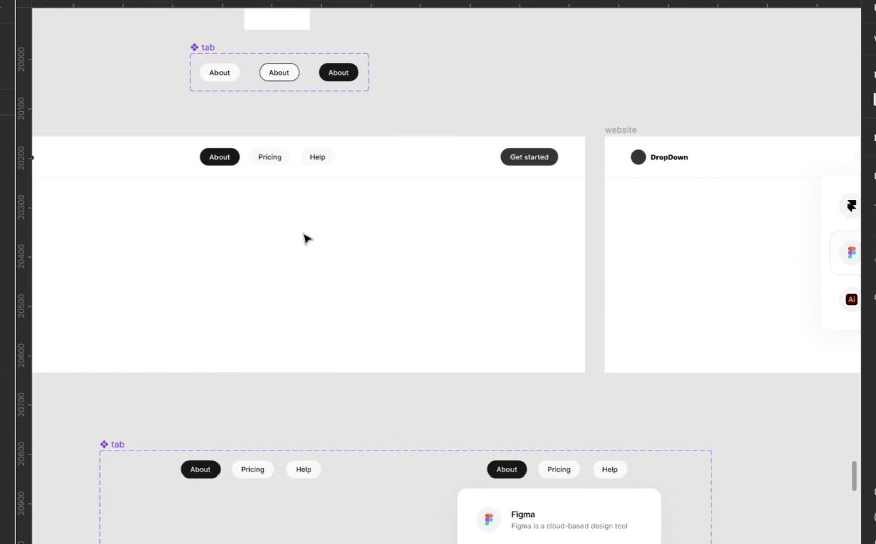
Place a copy of the closed tab variant in the first website frame, below the header tabs
{"action": "left_click", "coordinate": [268, 509]}
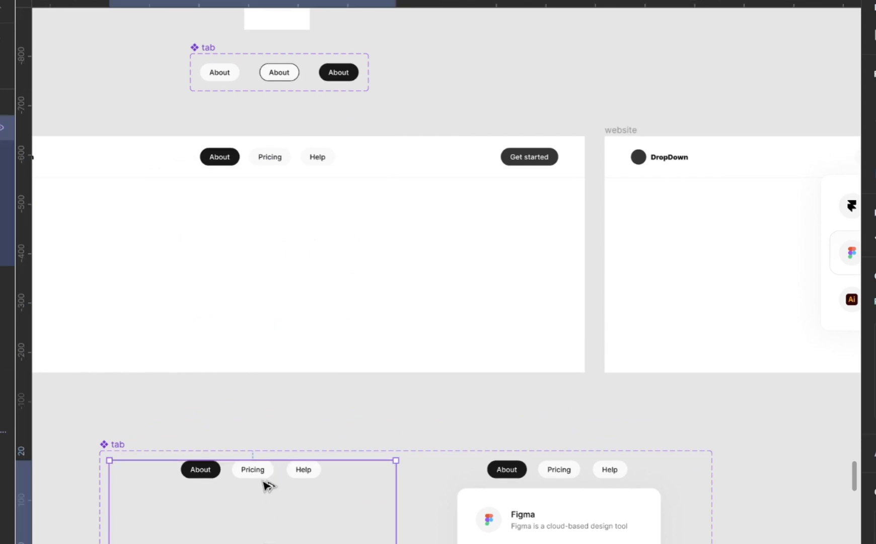
{"action": "left_click_drag", "start_coordinate": [267, 485], "coordinate": [267, 230]}
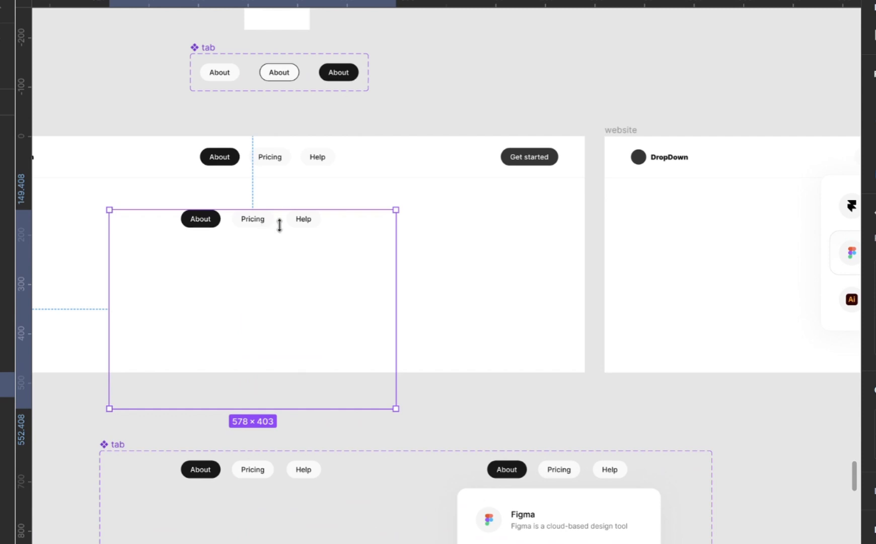
{"action": "scroll", "coordinate": [280, 225], "scroll_direction": "down", "scroll_amount": 3}
{"action": "scroll", "coordinate": [296, 210], "scroll_direction": "up", "scroll_amount": 3}
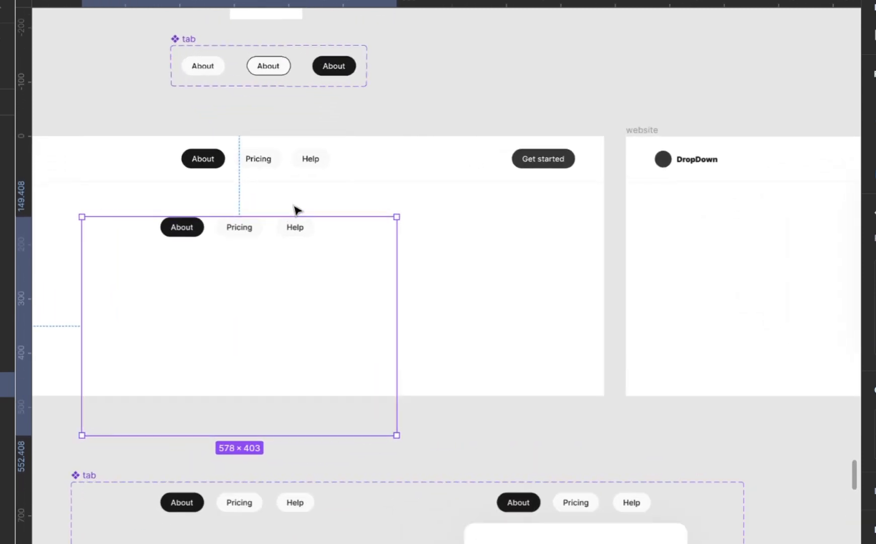
Move the new tab instance up over the header's original tabs so that the About, Pricing and Help tabs overlap
{"action": "scroll", "coordinate": [297, 209], "scroll_direction": "left", "scroll_amount": 2}
{"action": "scroll", "coordinate": [296, 210], "scroll_direction": "up", "scroll_amount": 5}
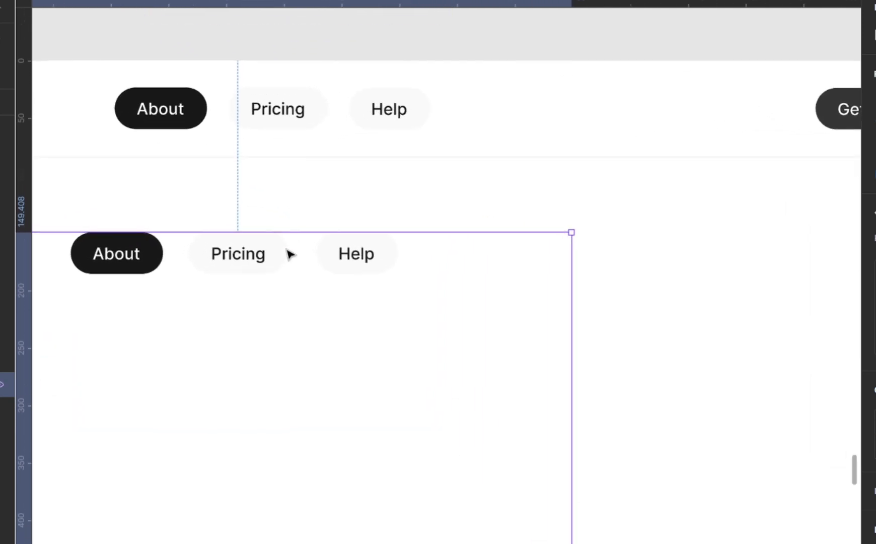
{"action": "left_click_drag", "start_coordinate": [288, 260], "coordinate": [331, 203]}
{"action": "key", "text": "Up"}
{"action": "key", "text": "shift+Up"}
{"action": "key", "text": "shift+Up"}
{"action": "key", "text": "shift+Up"}
{"action": "key", "text": "shift+Up"}
{"action": "key", "text": "shift+Up"}
{"action": "key", "text": "shift+Up"}
{"action": "key", "text": "shift+Up"}
{"action": "key", "text": "shift+Up"}
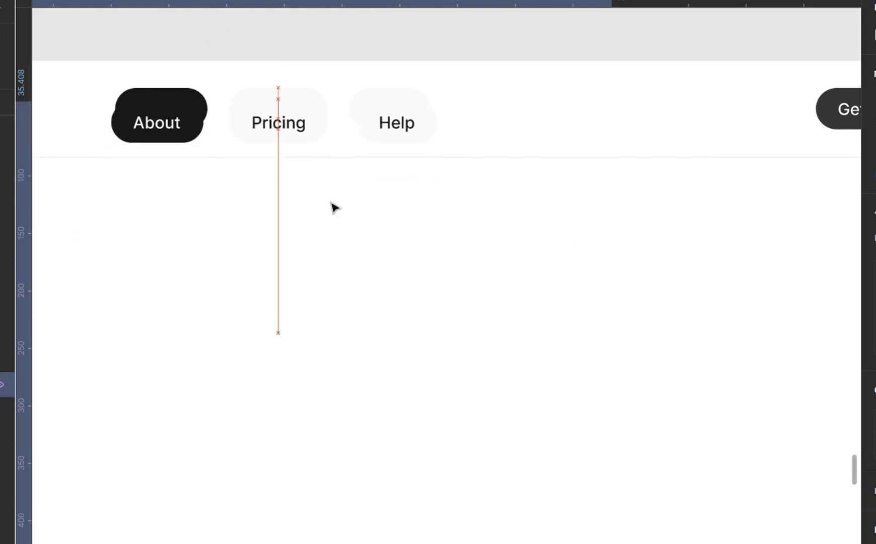
{"action": "key", "text": "shift+Down"}
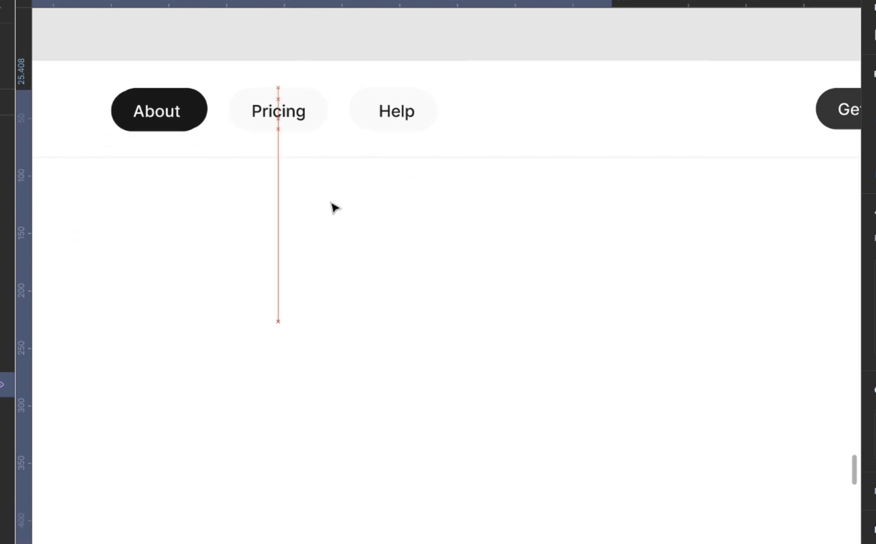
{"action": "key", "text": "Up"}
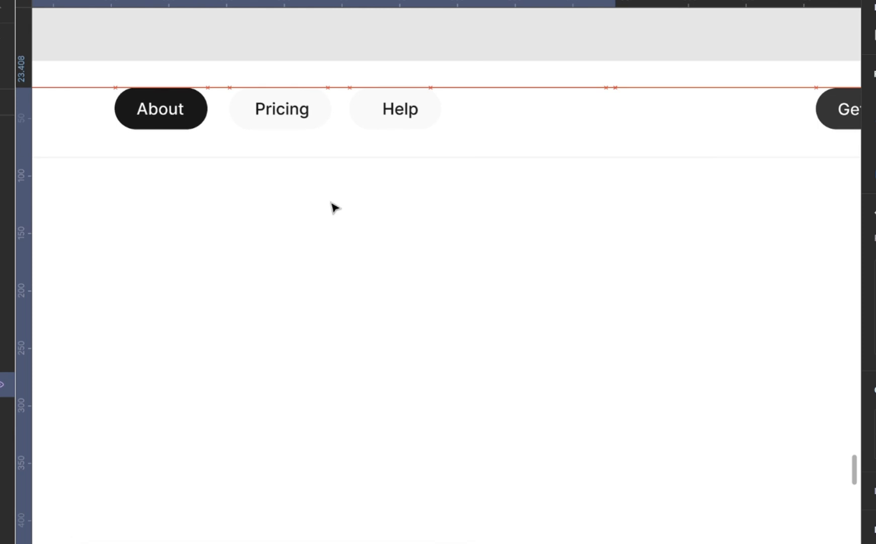
{"action": "key", "text": "Left"}
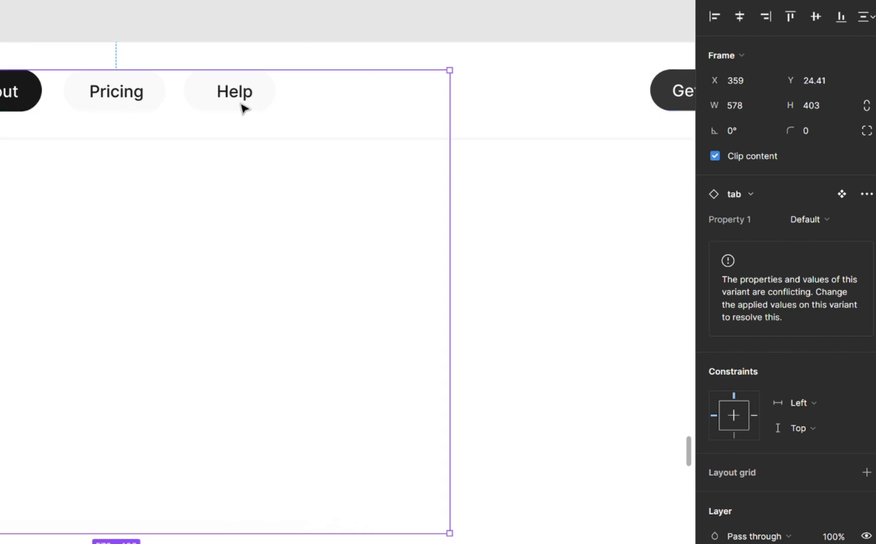
Set the layer opacity of the header's original tabs instance to 0%
{"action": "left_click", "coordinate": [174, 105]}
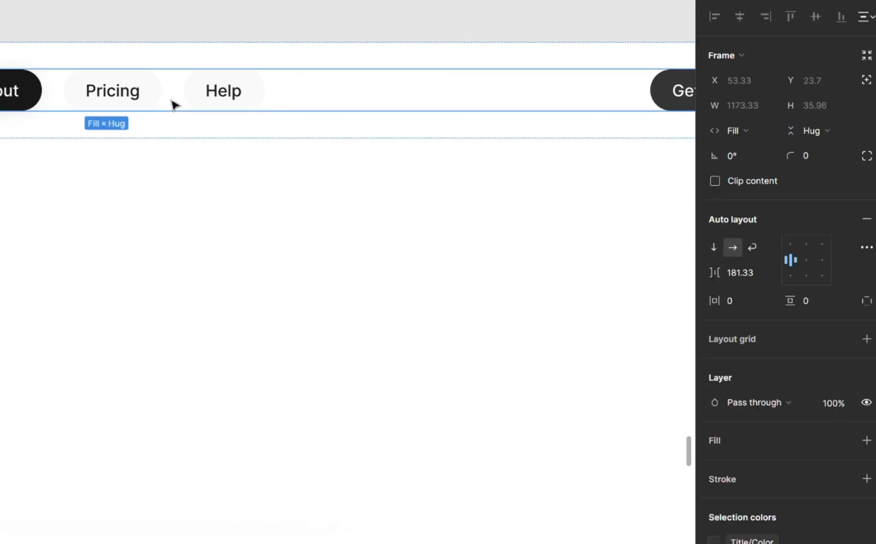
{"action": "left_click", "coordinate": [173, 104]}
{"action": "left_click_drag", "start_coordinate": [174, 105], "coordinate": [673, 204]}
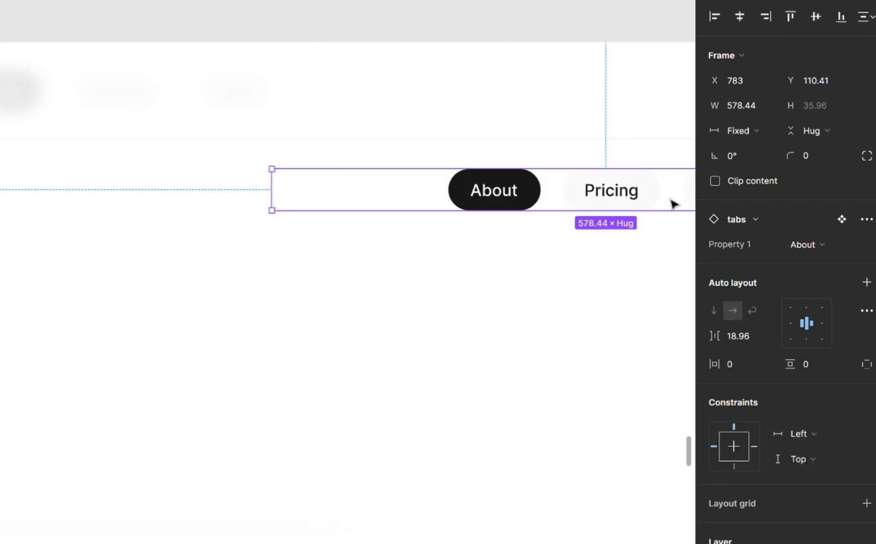
{"action": "key", "text": "ctrl+z"}
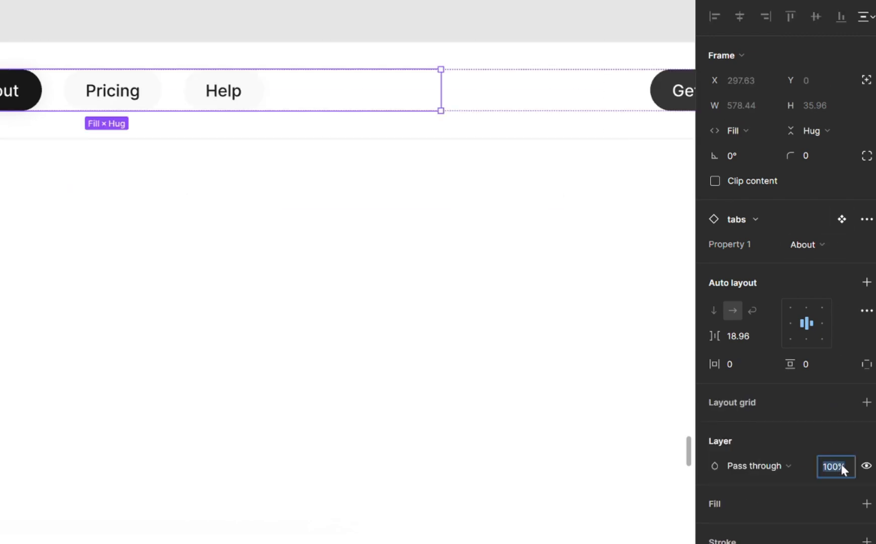
{"action": "key", "text": "Return"}
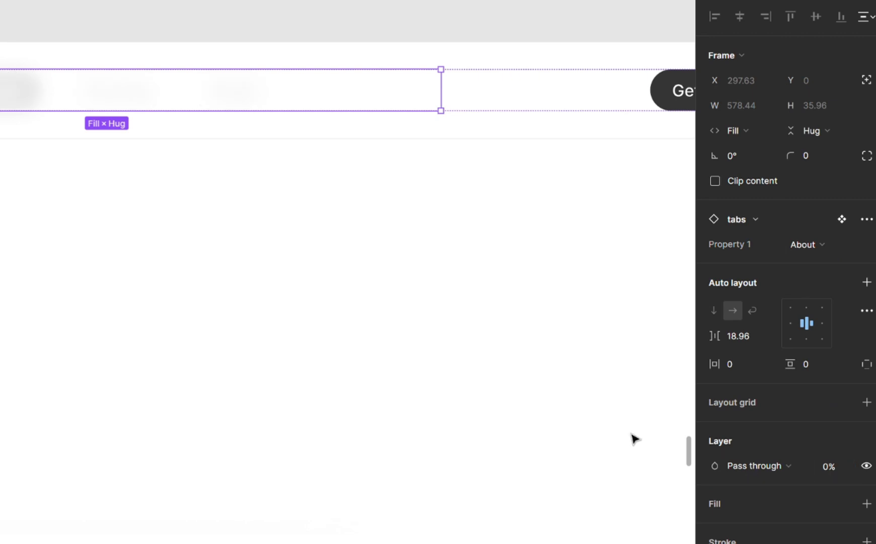
{"action": "left_click", "coordinate": [521, 323]}
Align the new tab instance to the horizontal centre of the first website frame
{"action": "left_click", "coordinate": [232, 209]}
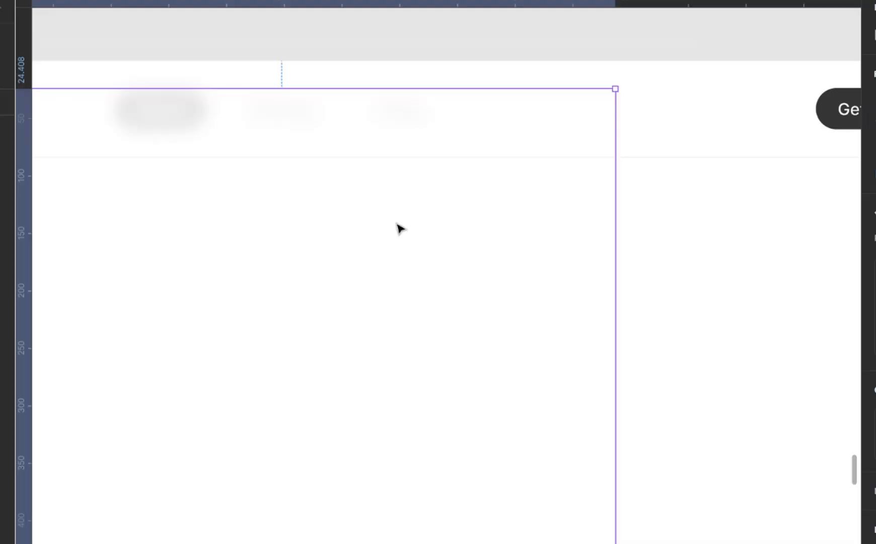
{"action": "scroll", "coordinate": [400, 229], "scroll_direction": "down", "scroll_amount": 5}
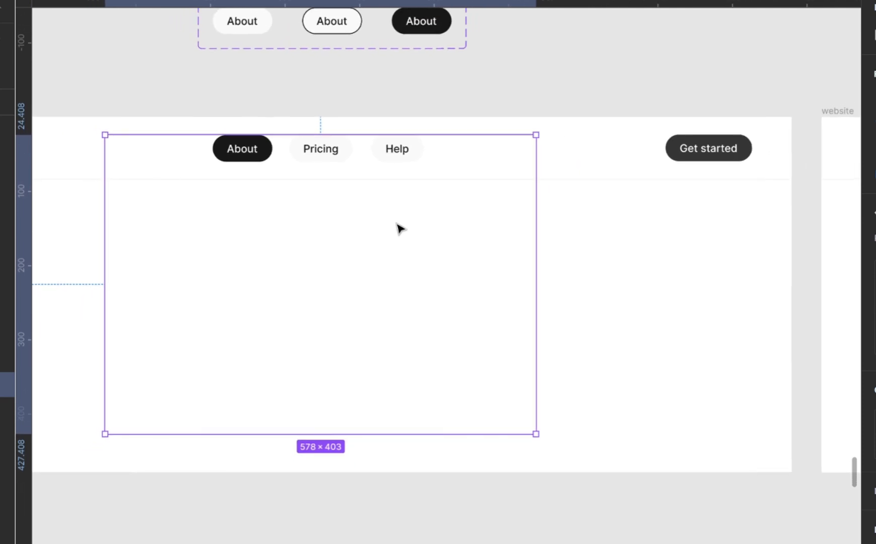
{"action": "scroll", "coordinate": [400, 230], "scroll_direction": "down", "scroll_amount": 1}
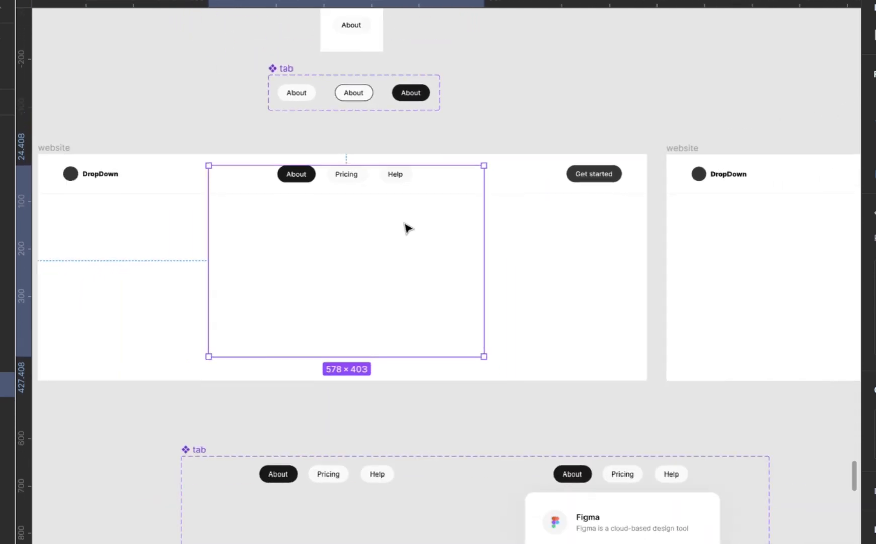
{"action": "key", "text": "alt+h"}
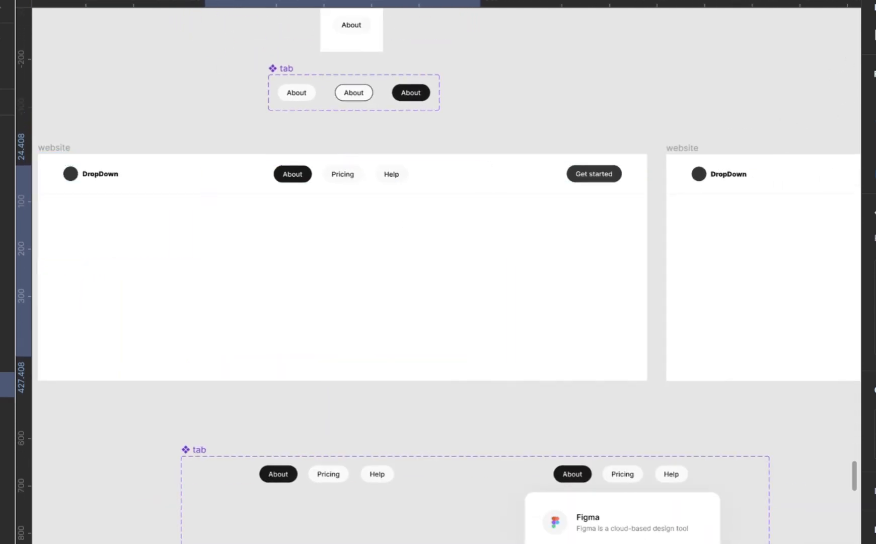
{"action": "left_click", "coordinate": [482, 127]}
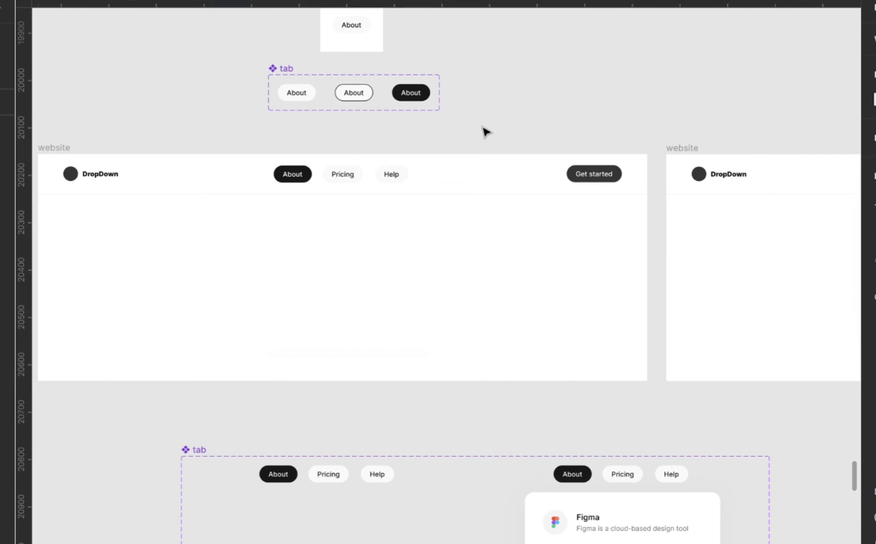
{"action": "scroll", "coordinate": [484, 132], "scroll_direction": "left", "scroll_amount": 3}
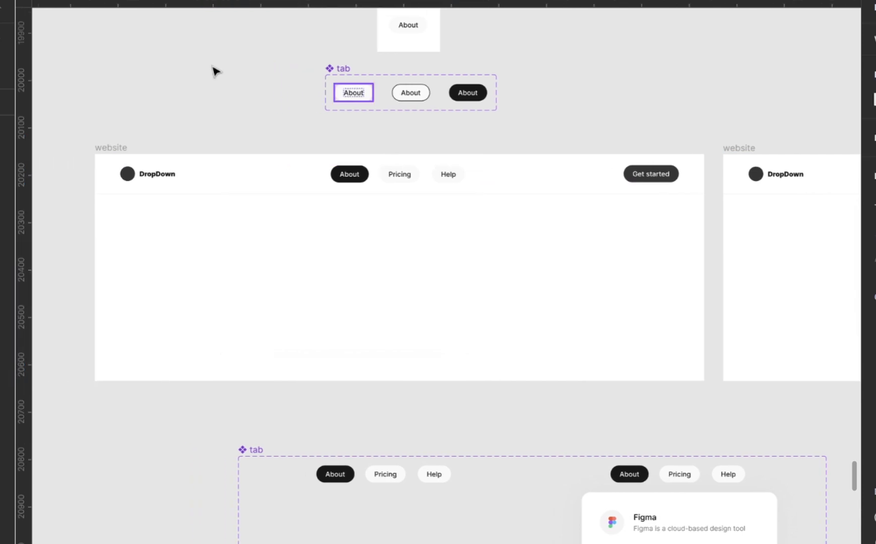